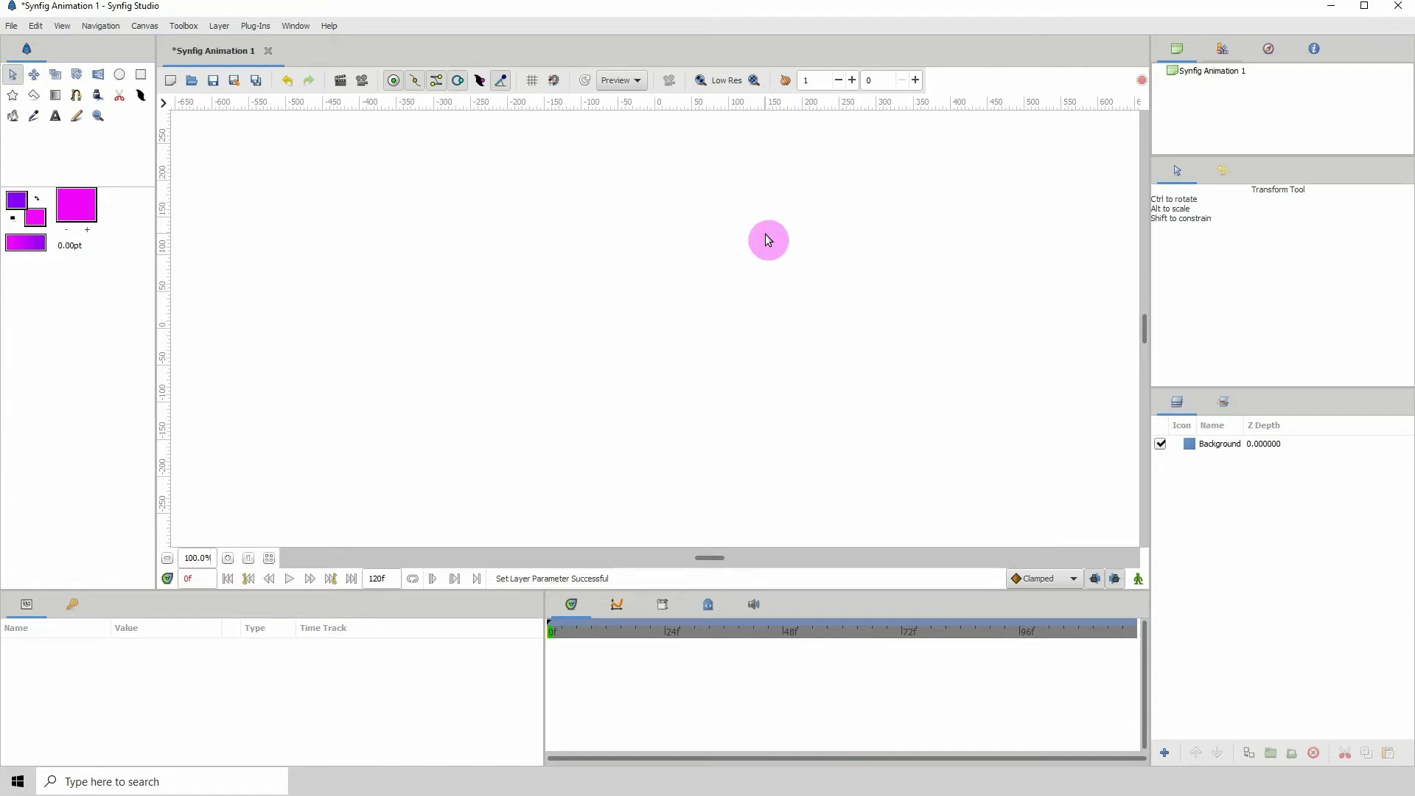
Look over the yk_Brush images in the Synfig_Brushes folder and return to the animation canvas.
click(402, 781)
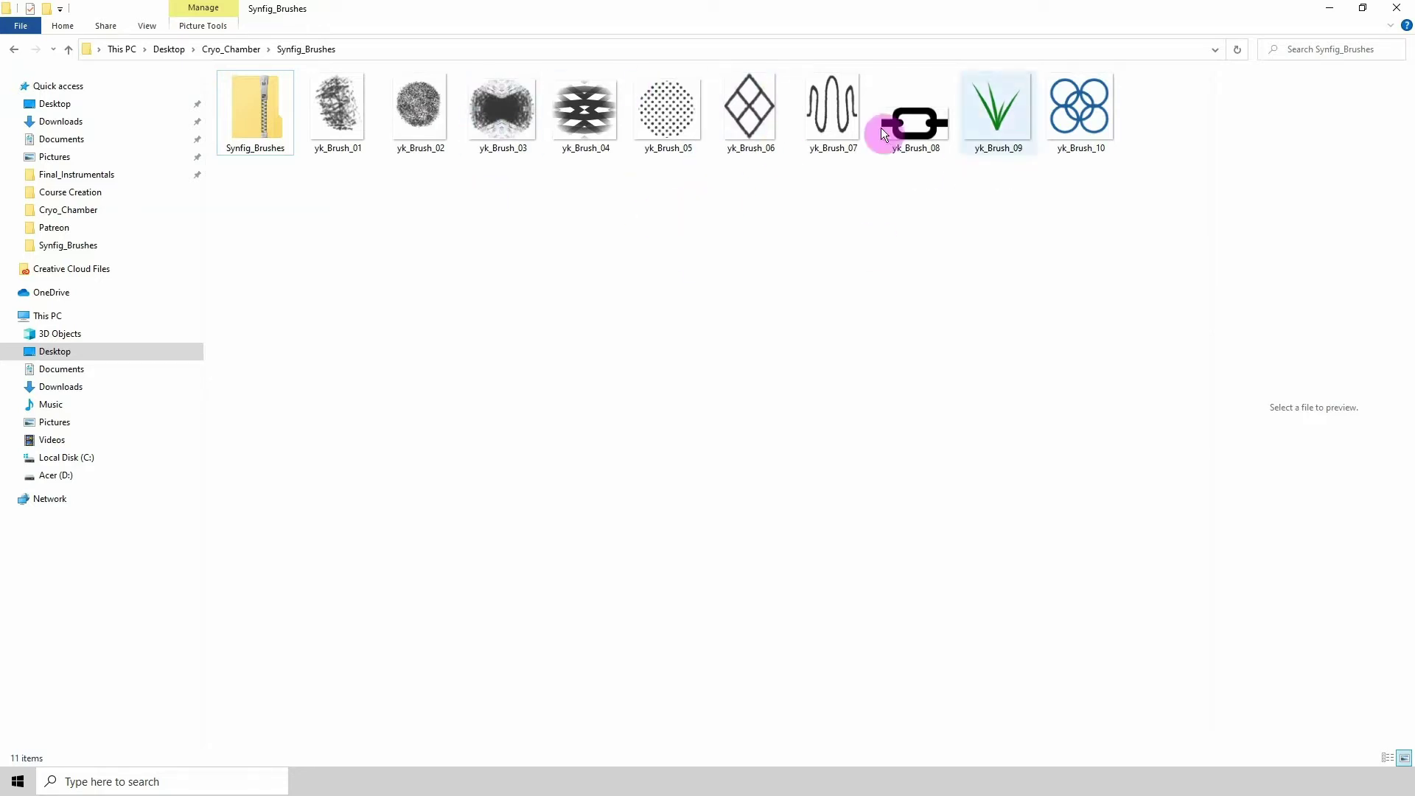
click(1329, 8)
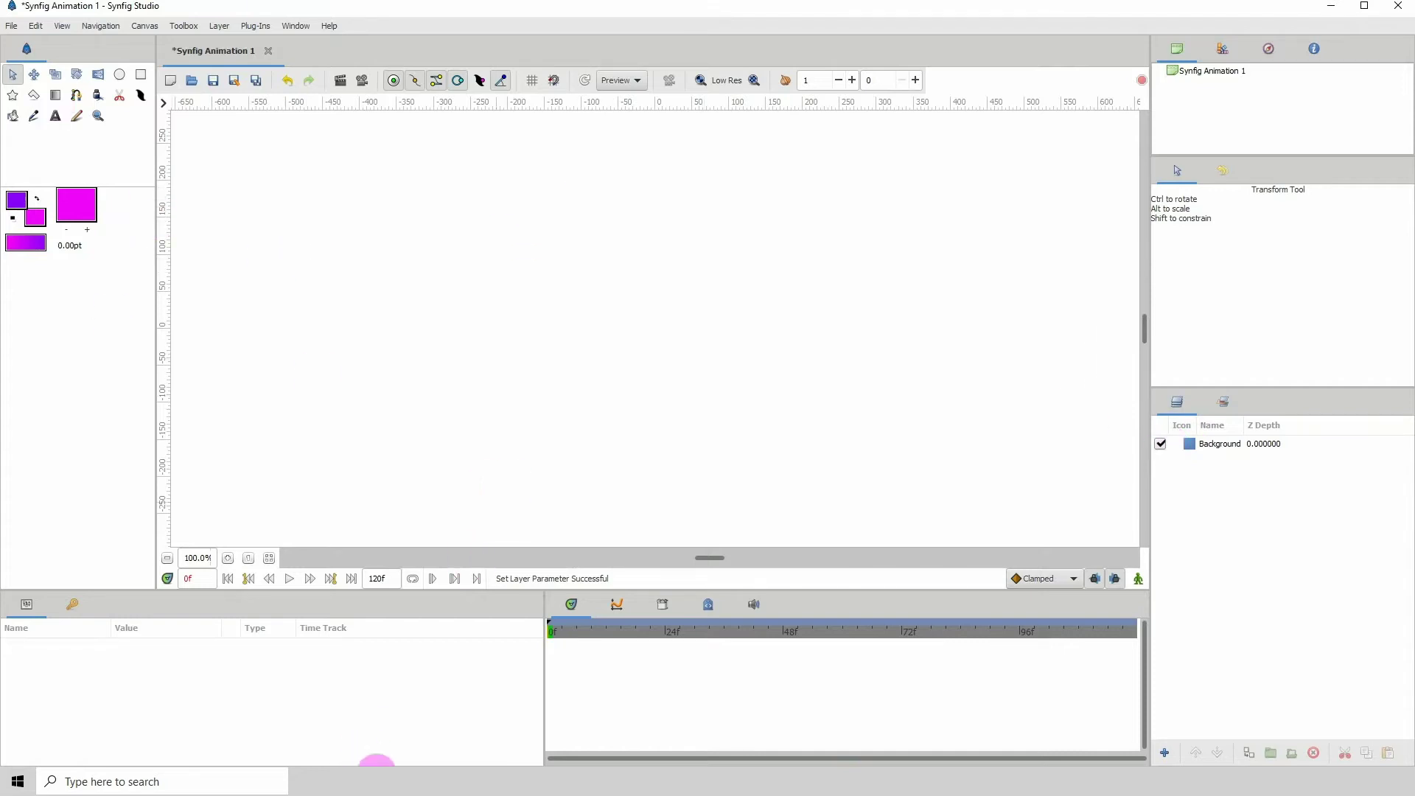
click(371, 779)
click(1339, 11)
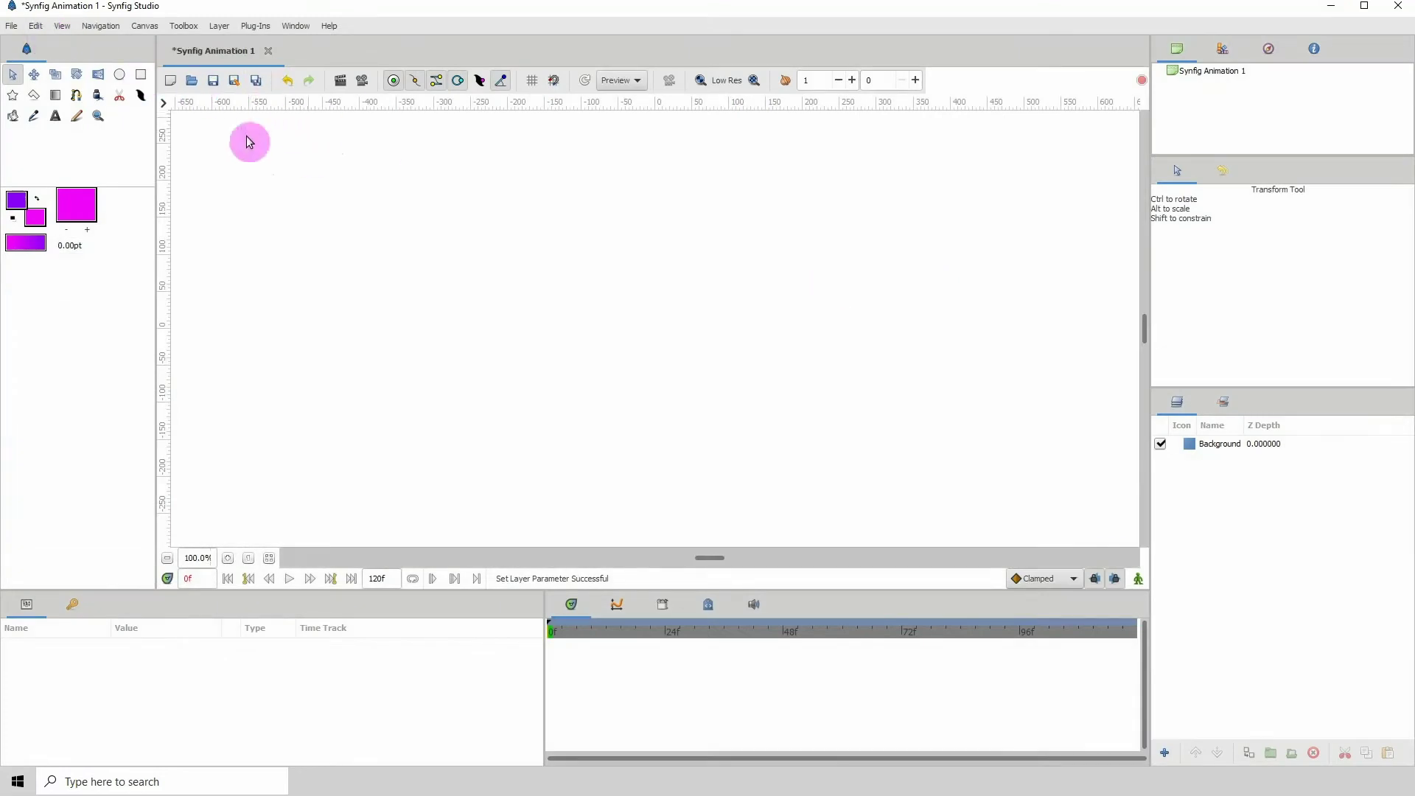
Draw a nearly horizontal two-point outline spline about 600 px long across the middle of the canvas.
click(76, 95)
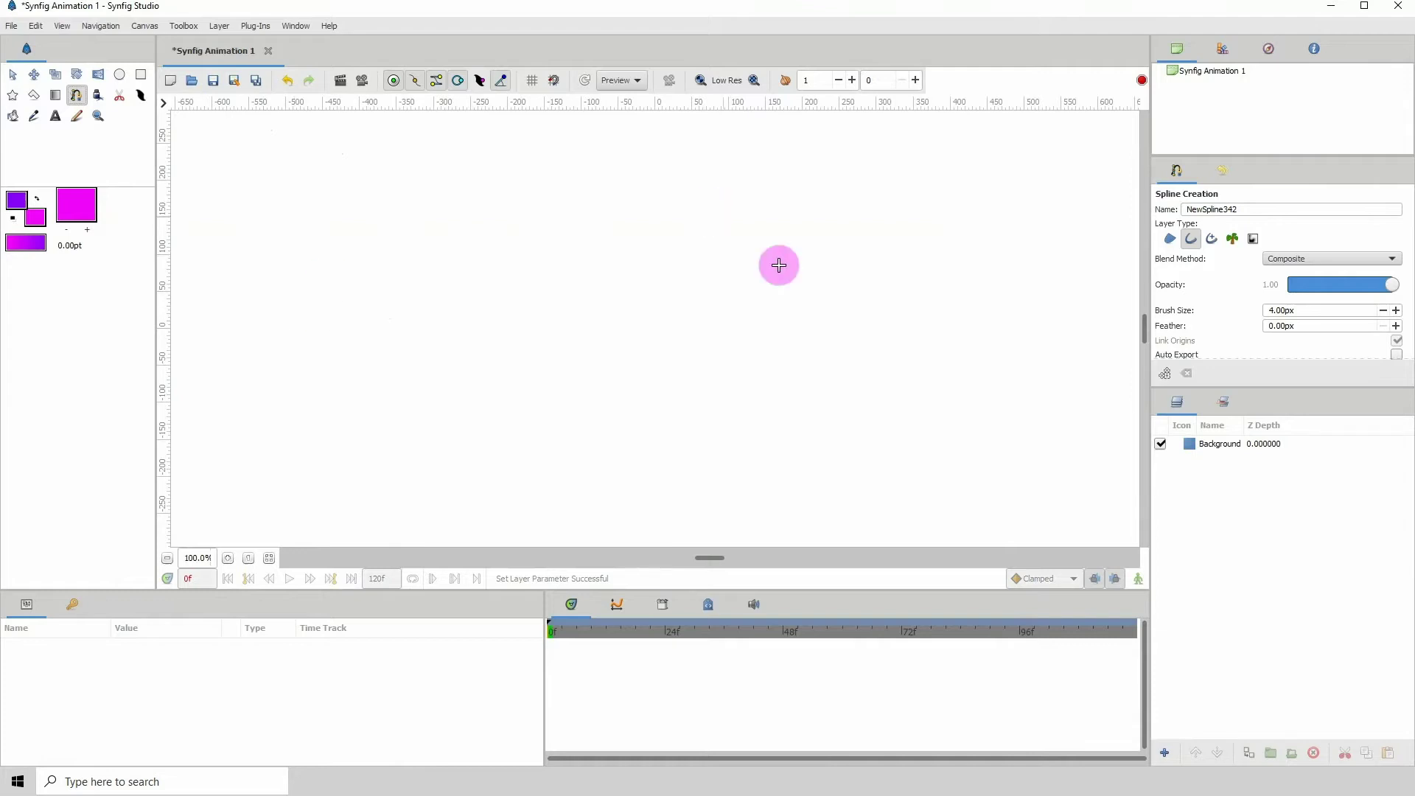
click(328, 327)
drag(769, 318, 782, 370)
click(1164, 373)
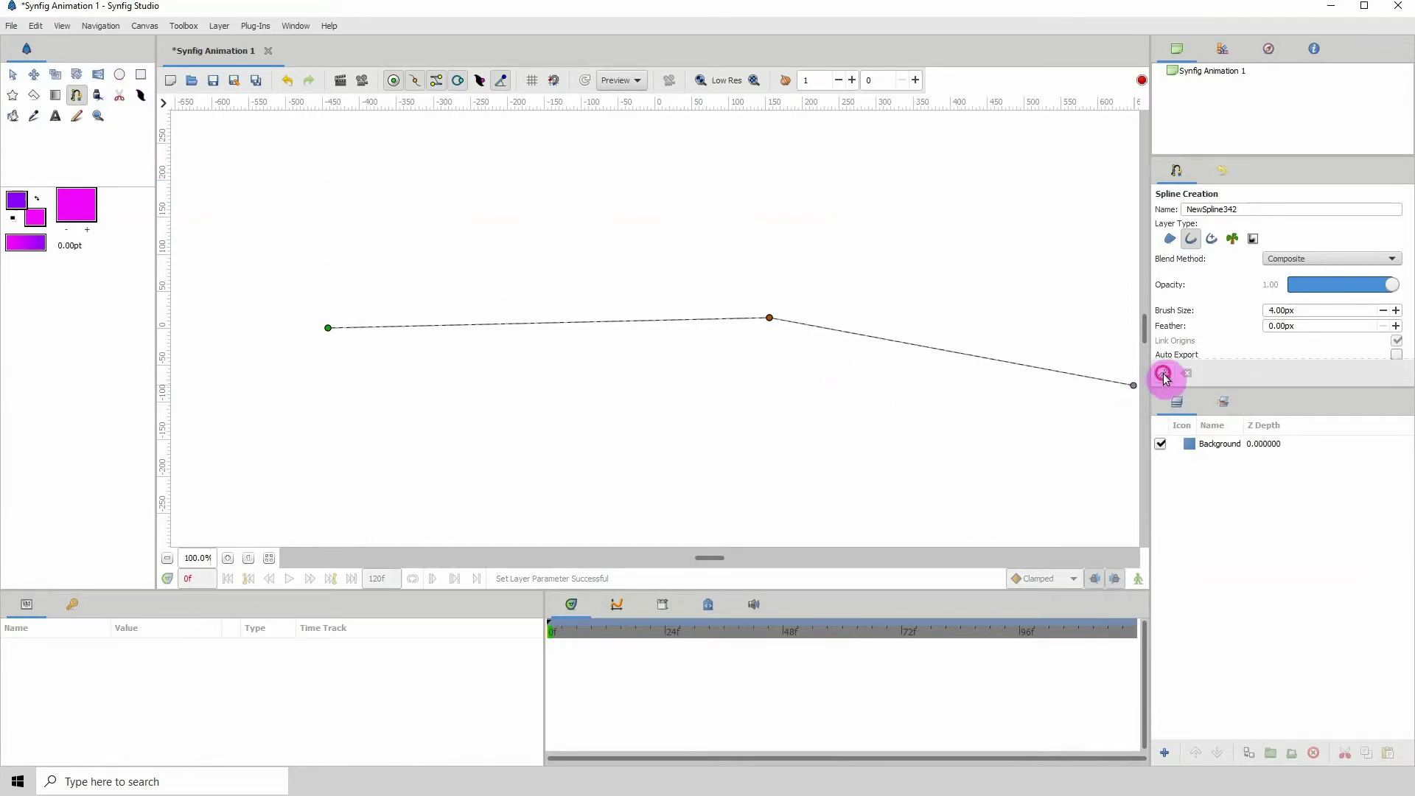
Import the brush image yk_Brush_01.png from the Synfig_Brushes folder into the canvas.
click(13, 30)
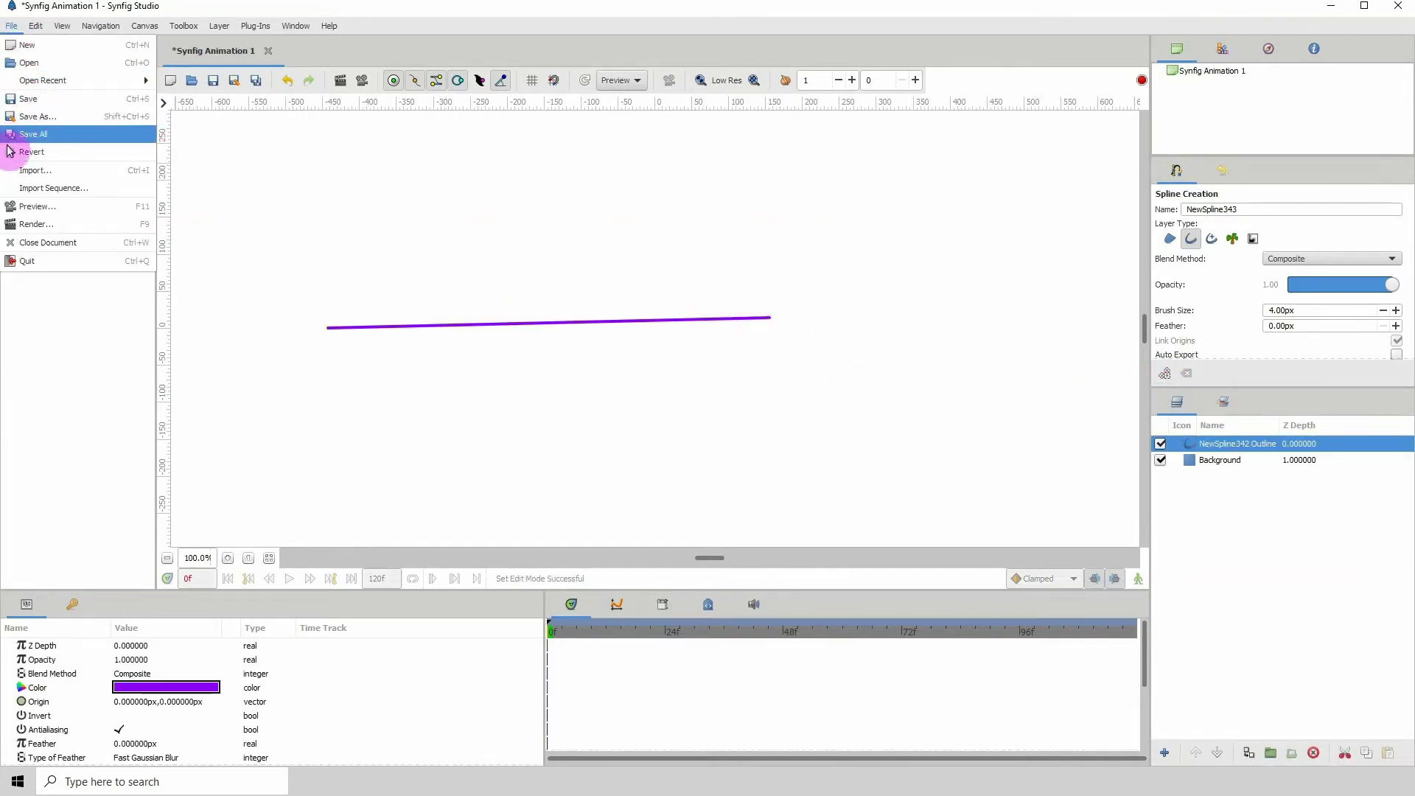
click(42, 175)
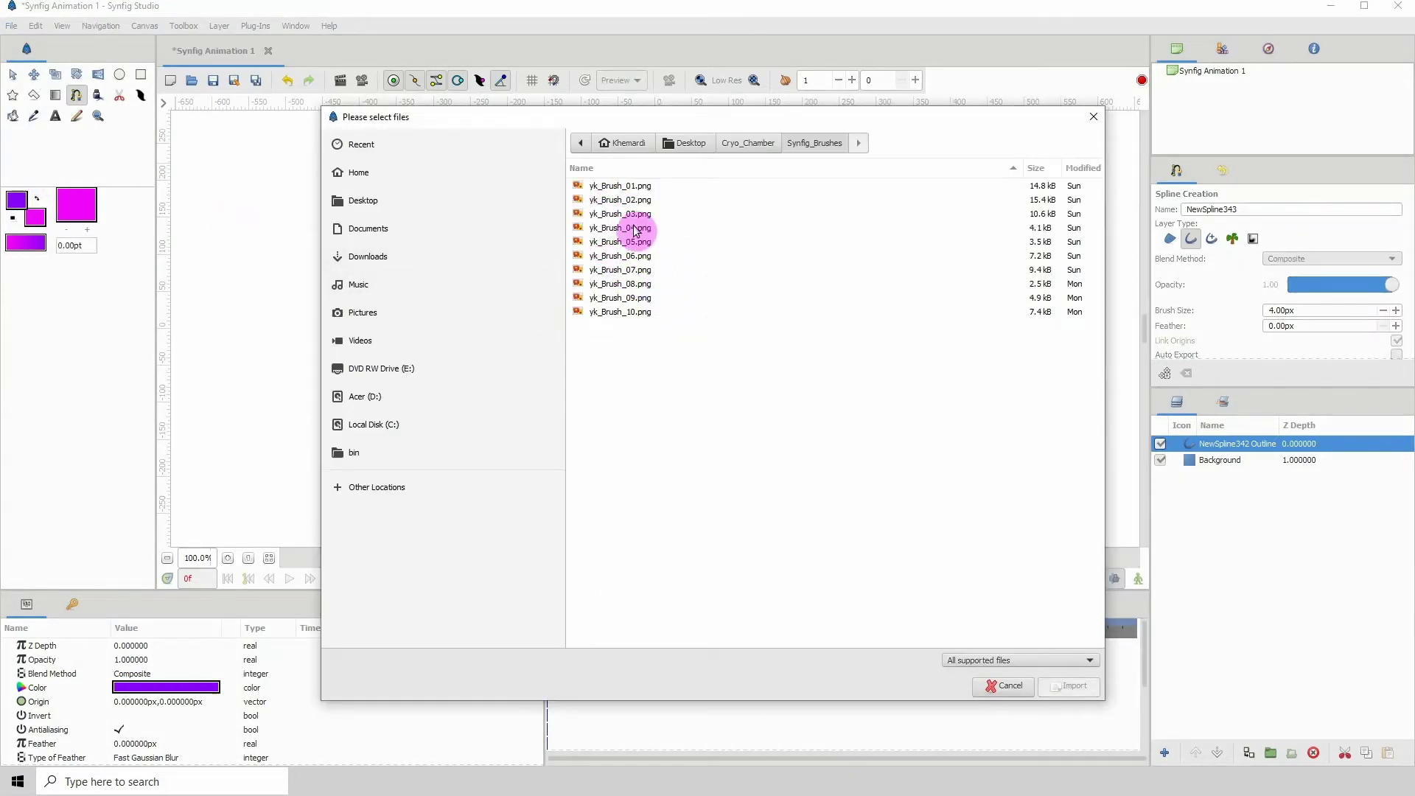
click(621, 187)
click(1058, 689)
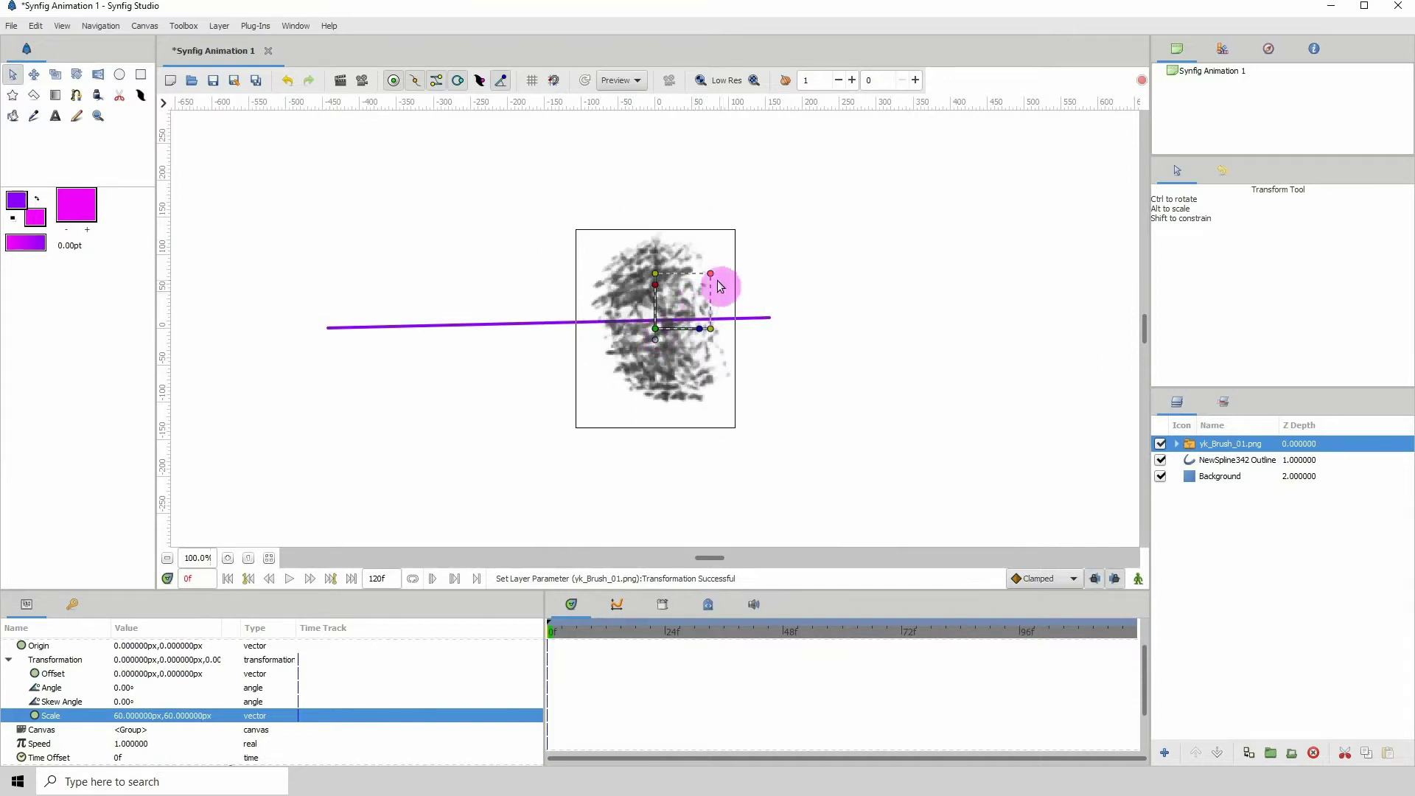
Move the brush image just above the spline's left end, to about -362, 80 px, and scale it down to about half its size.
mouse_move(655, 328)
mouse_down()
mouse_move(427, 254)
mouse_move(392, 271)
mouse_up()
click(458, 202)
click(416, 256)
drag(444, 214, 444, 215)
click(410, 253)
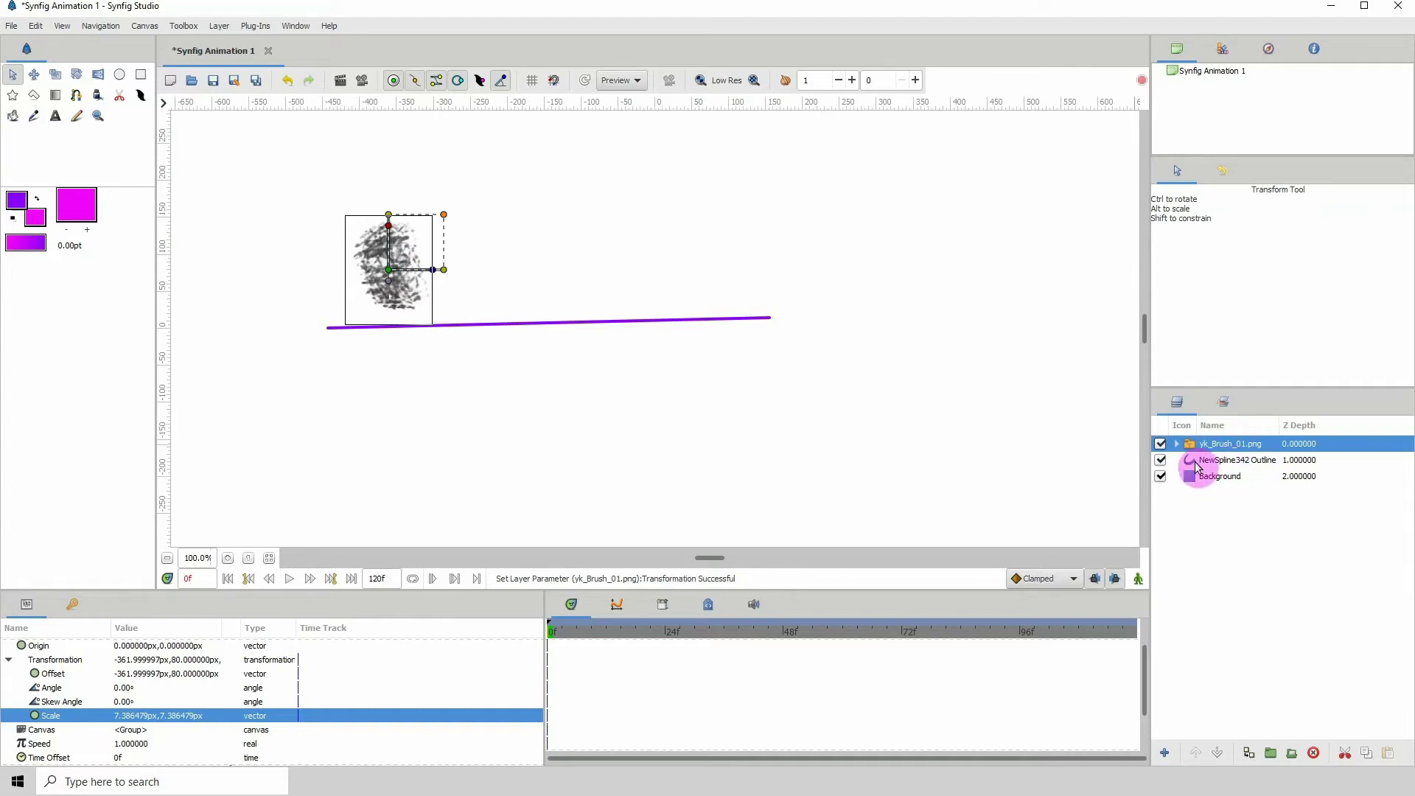
Select the brush image together with the spline outline and link the image to the spline.
ctrl+click(1221, 461)
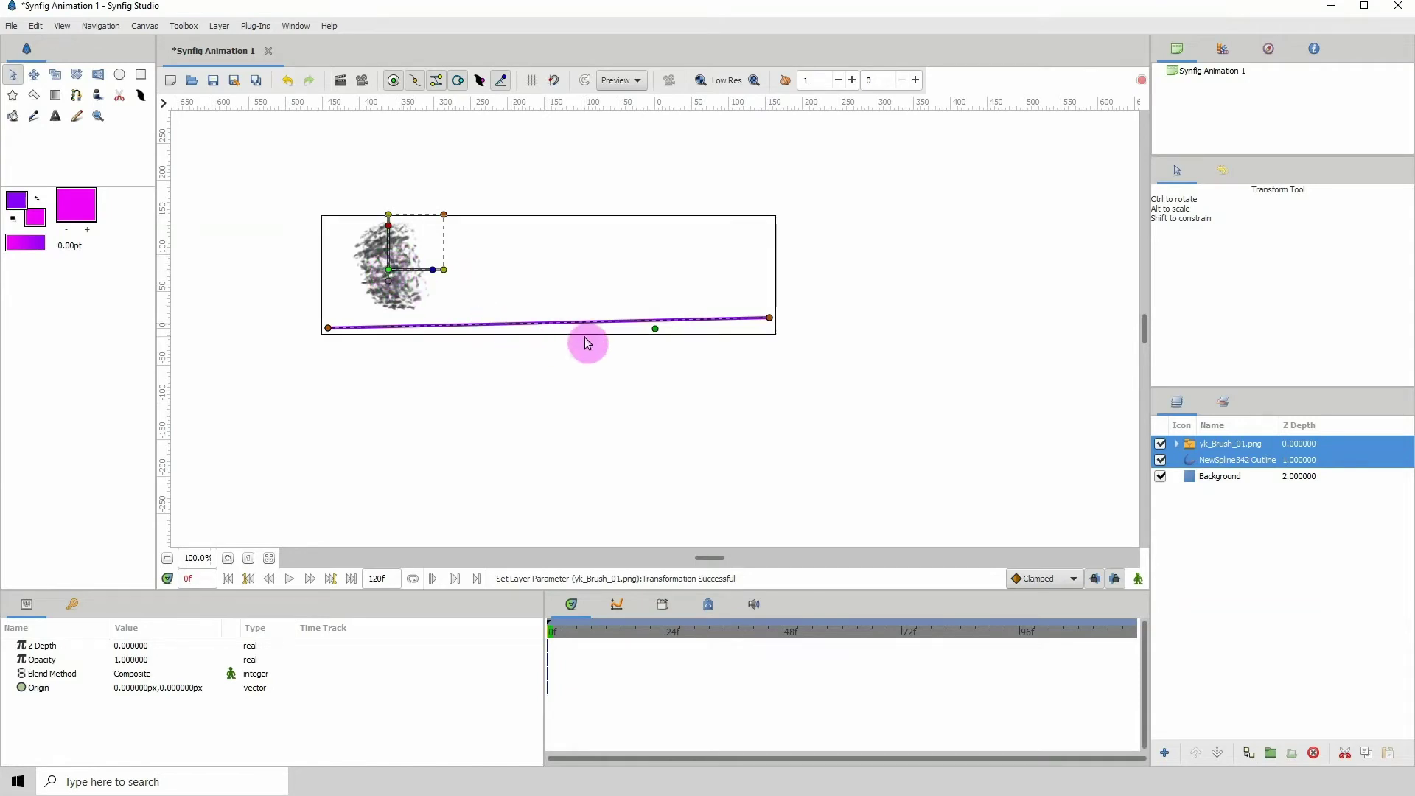
right_click(602, 322)
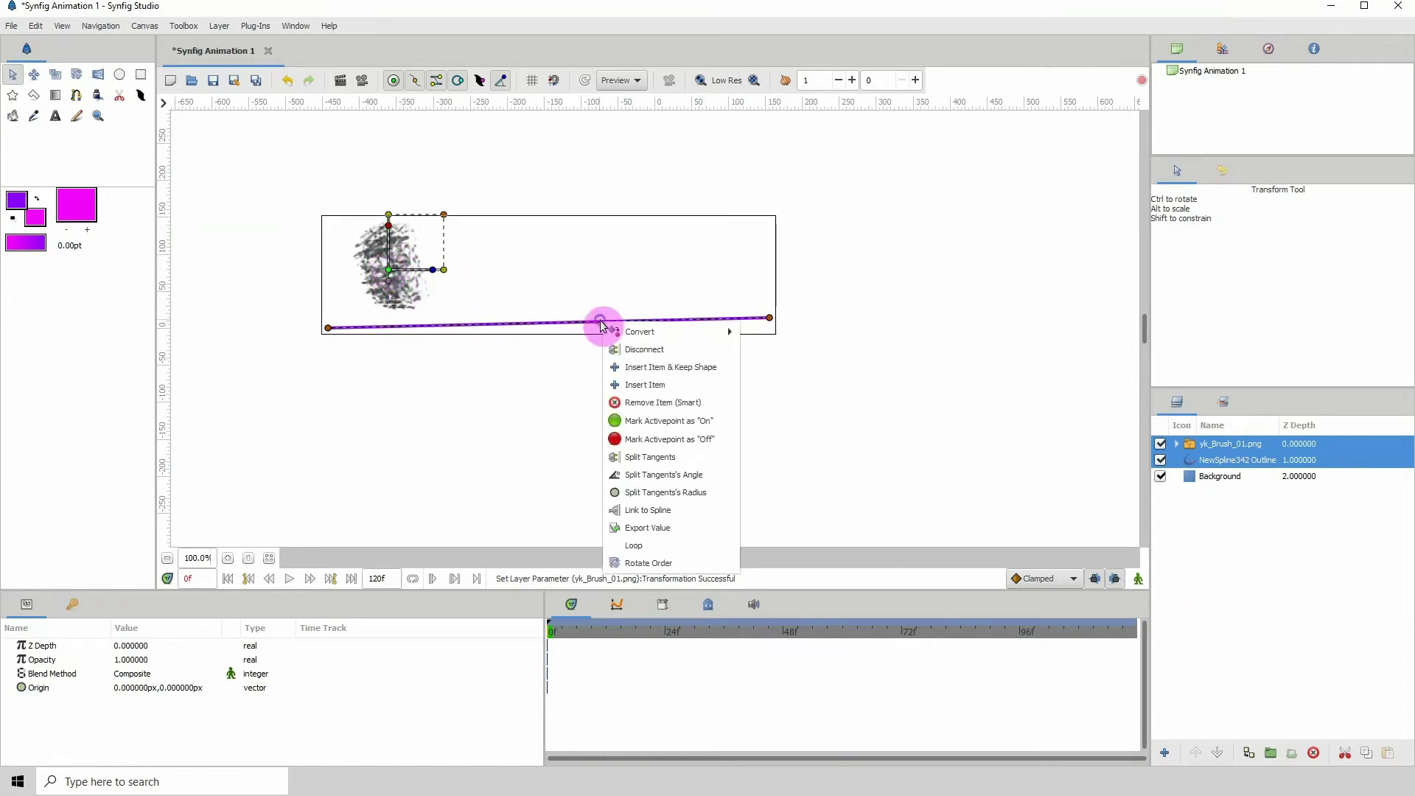
click(655, 510)
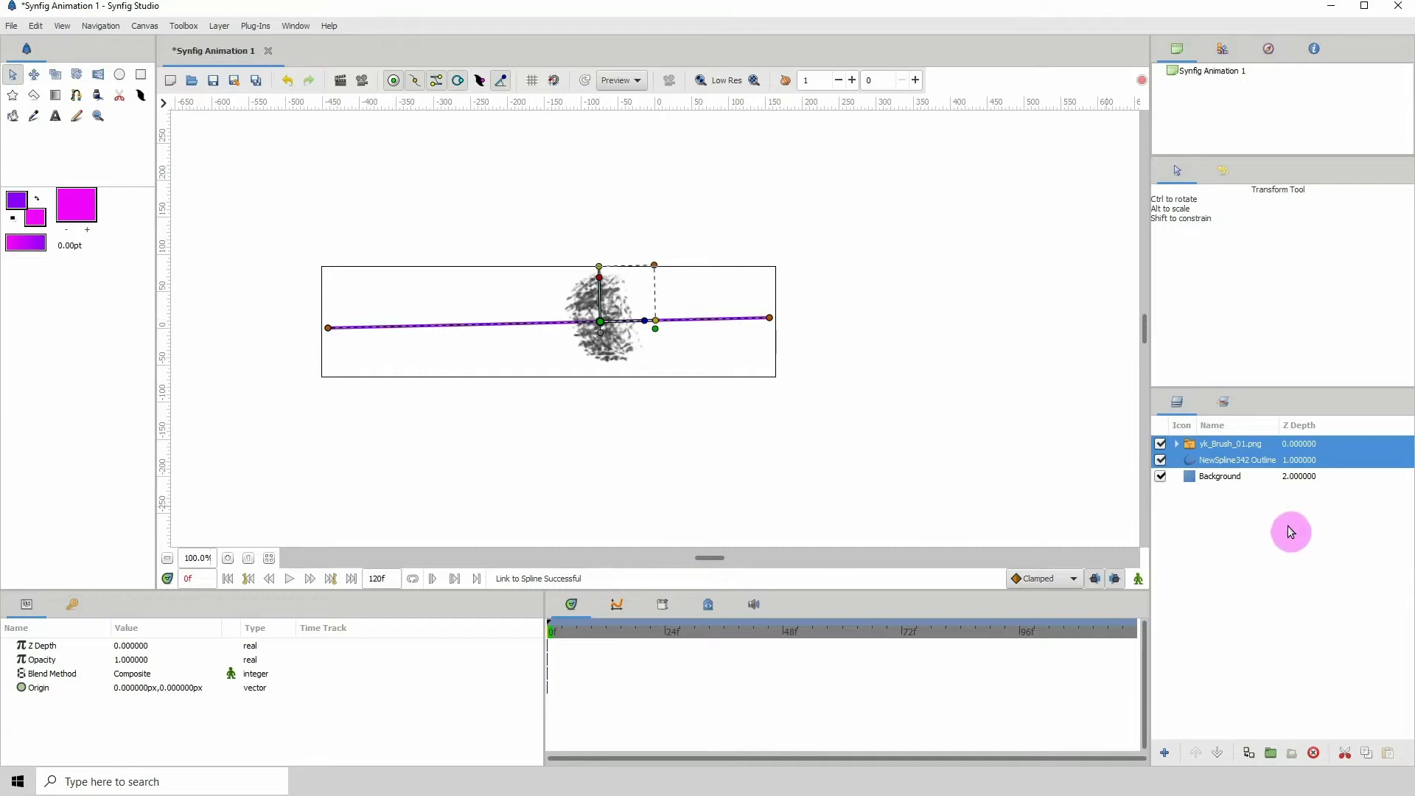
Group the brush image and the spline outline layers, and expand the group to show its contents.
click(1270, 755)
click(1203, 444)
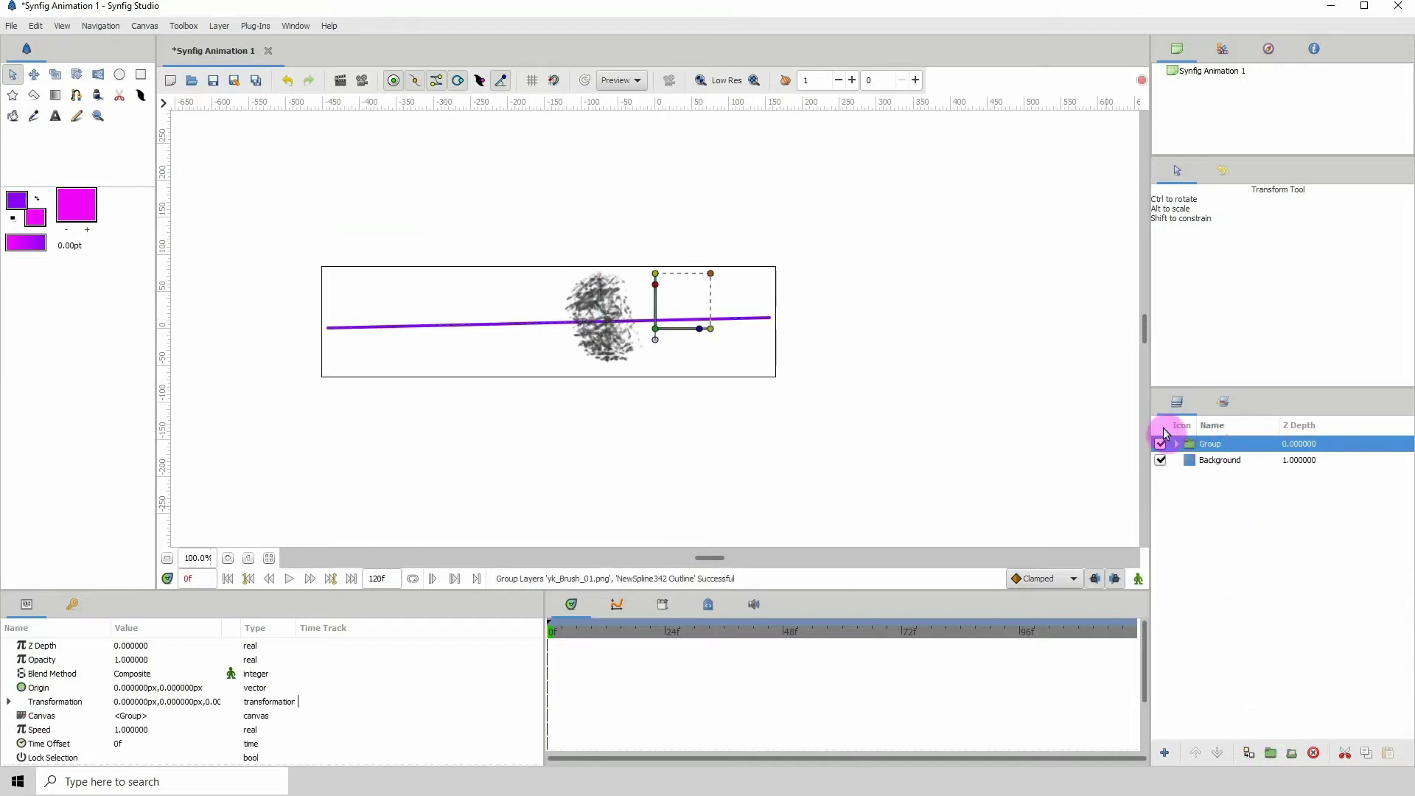
click(1177, 444)
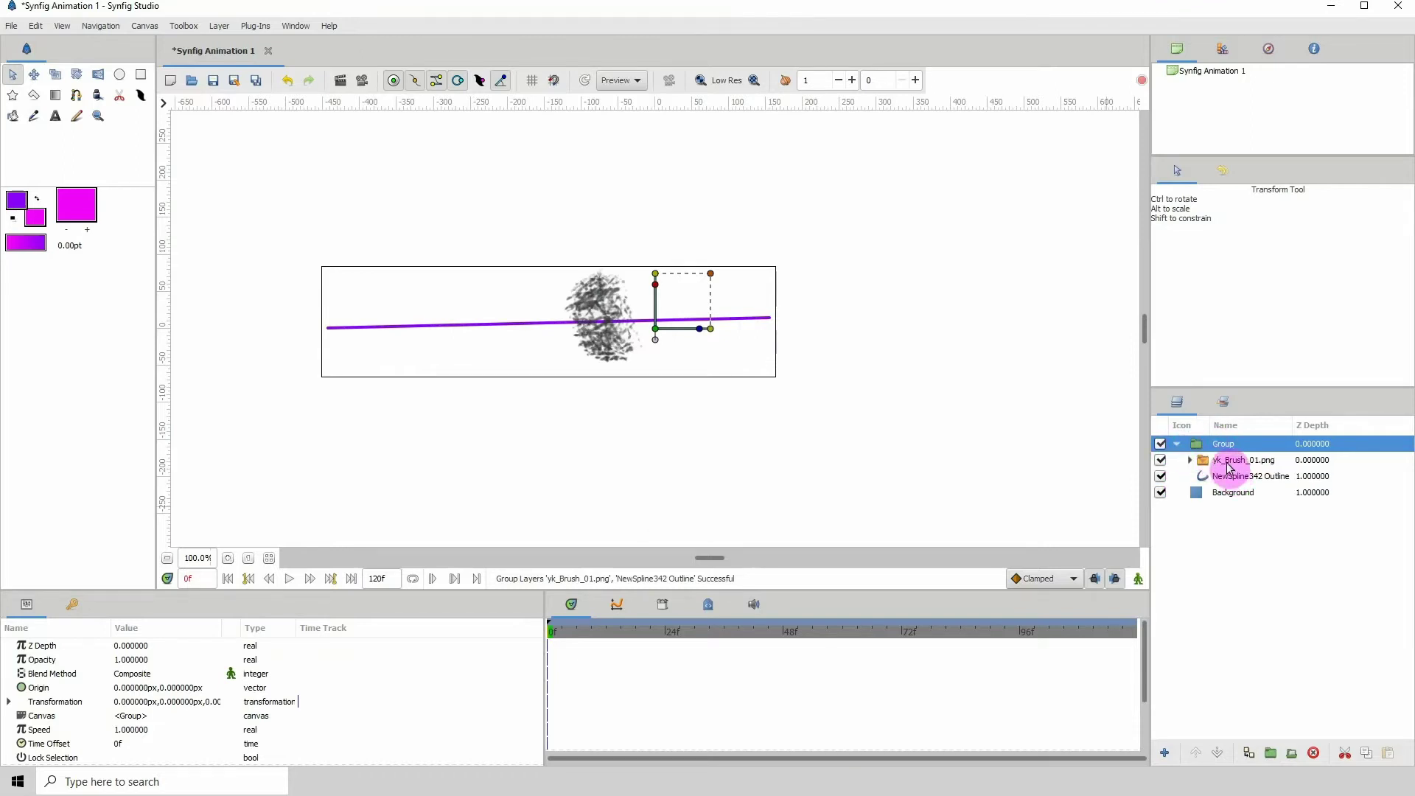
Add a Duplicate layer directly above yk_Brush_01.png inside the group.
click(1228, 461)
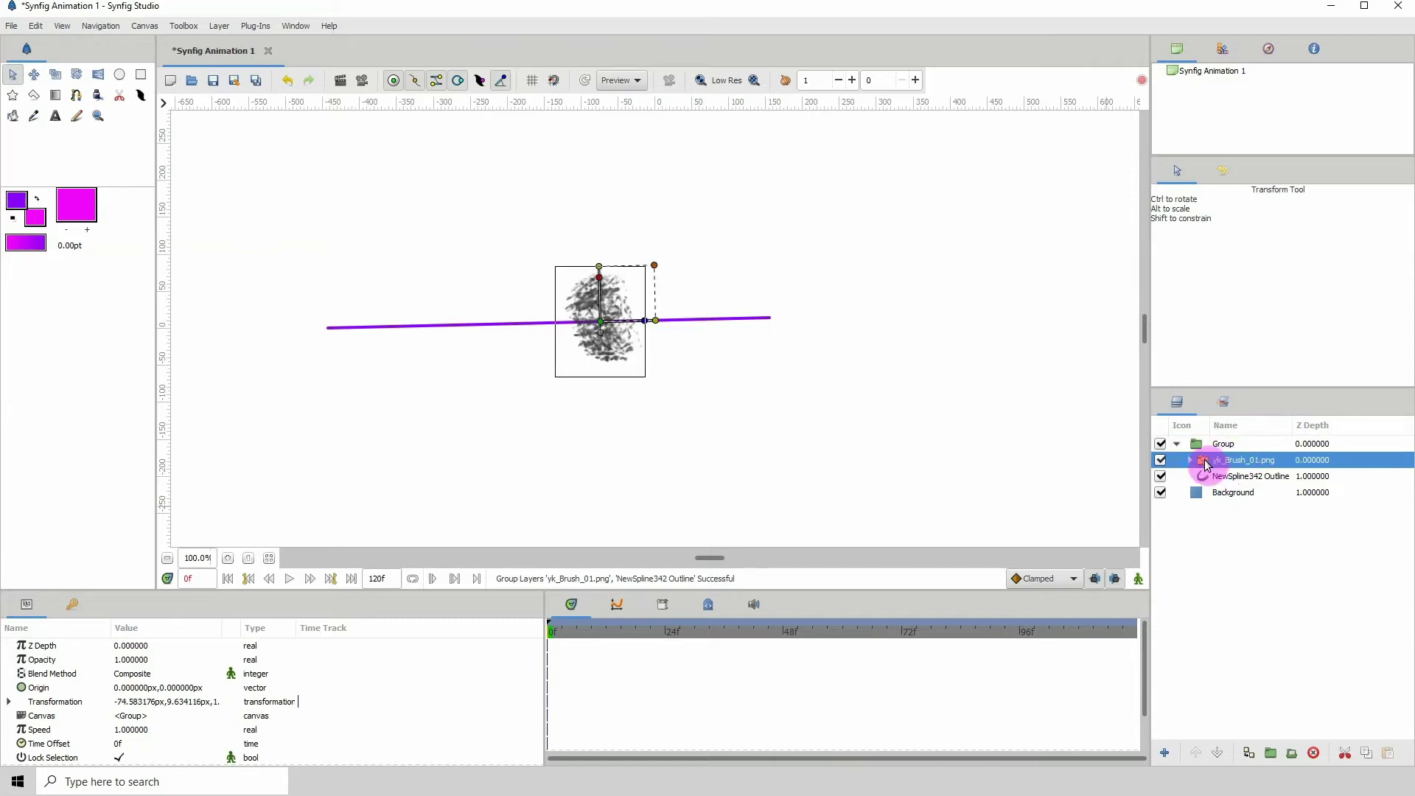
right_click(1206, 465)
mouse_move(1286, 75)
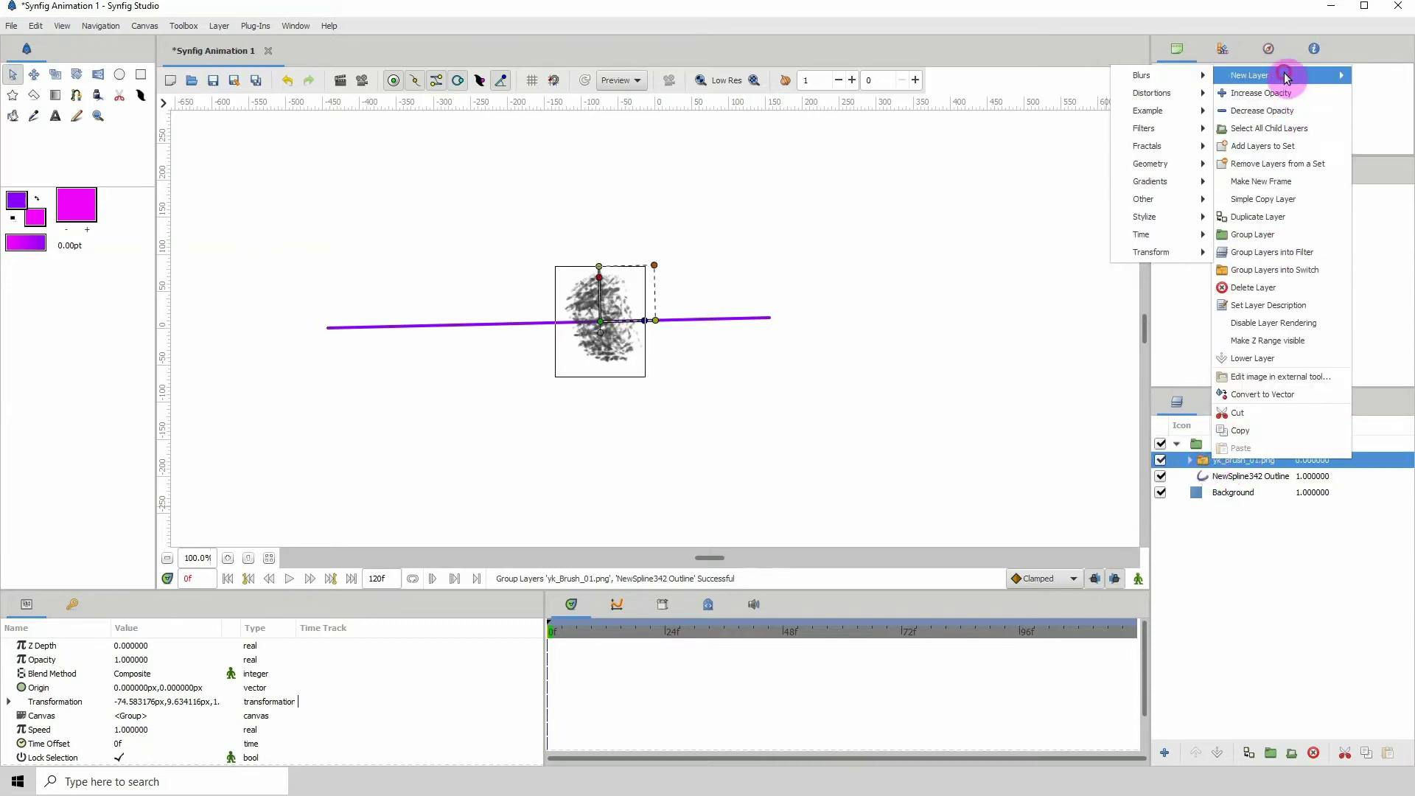
mouse_move(1147, 201)
click(1054, 204)
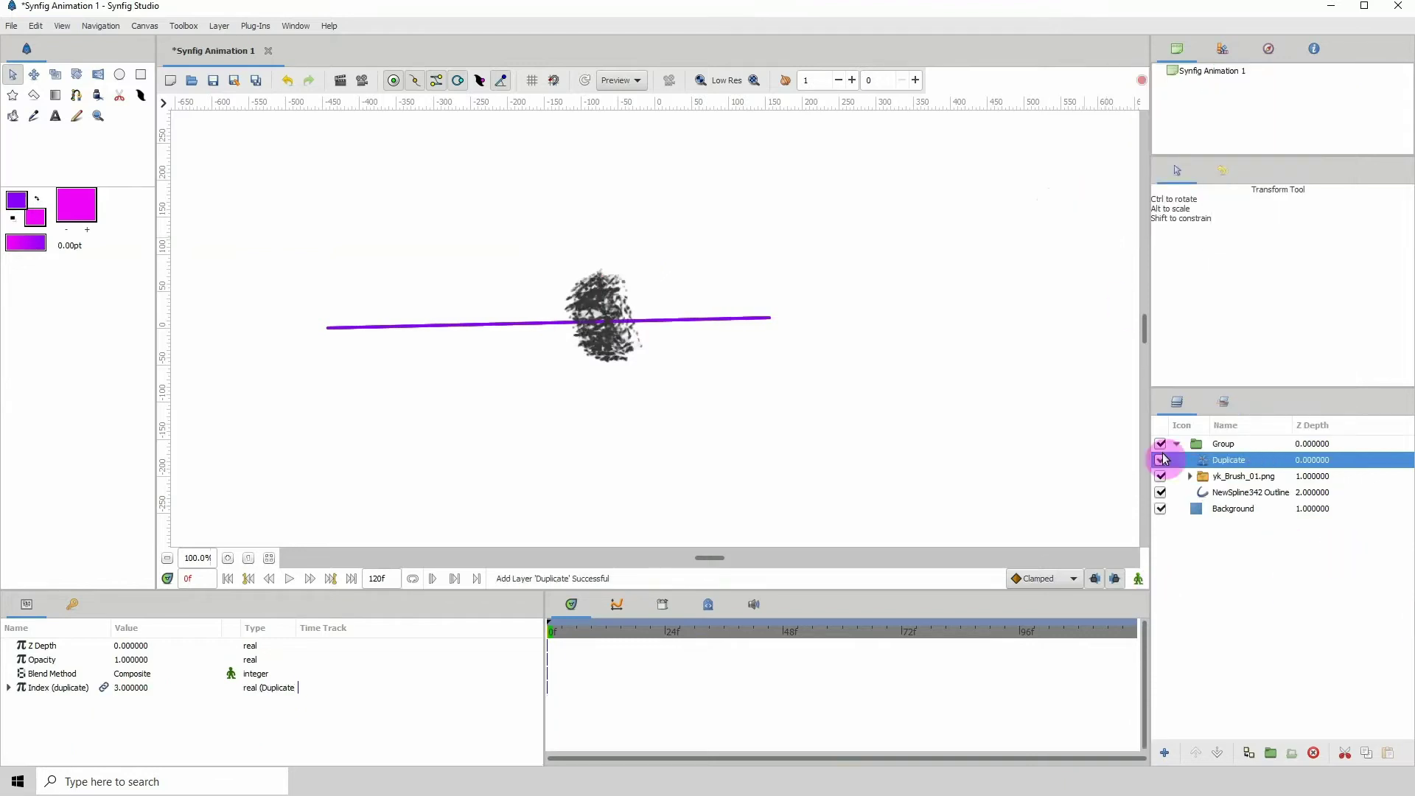
Set the Duplicate layer's index range to run From 0 To 1.
click(33, 690)
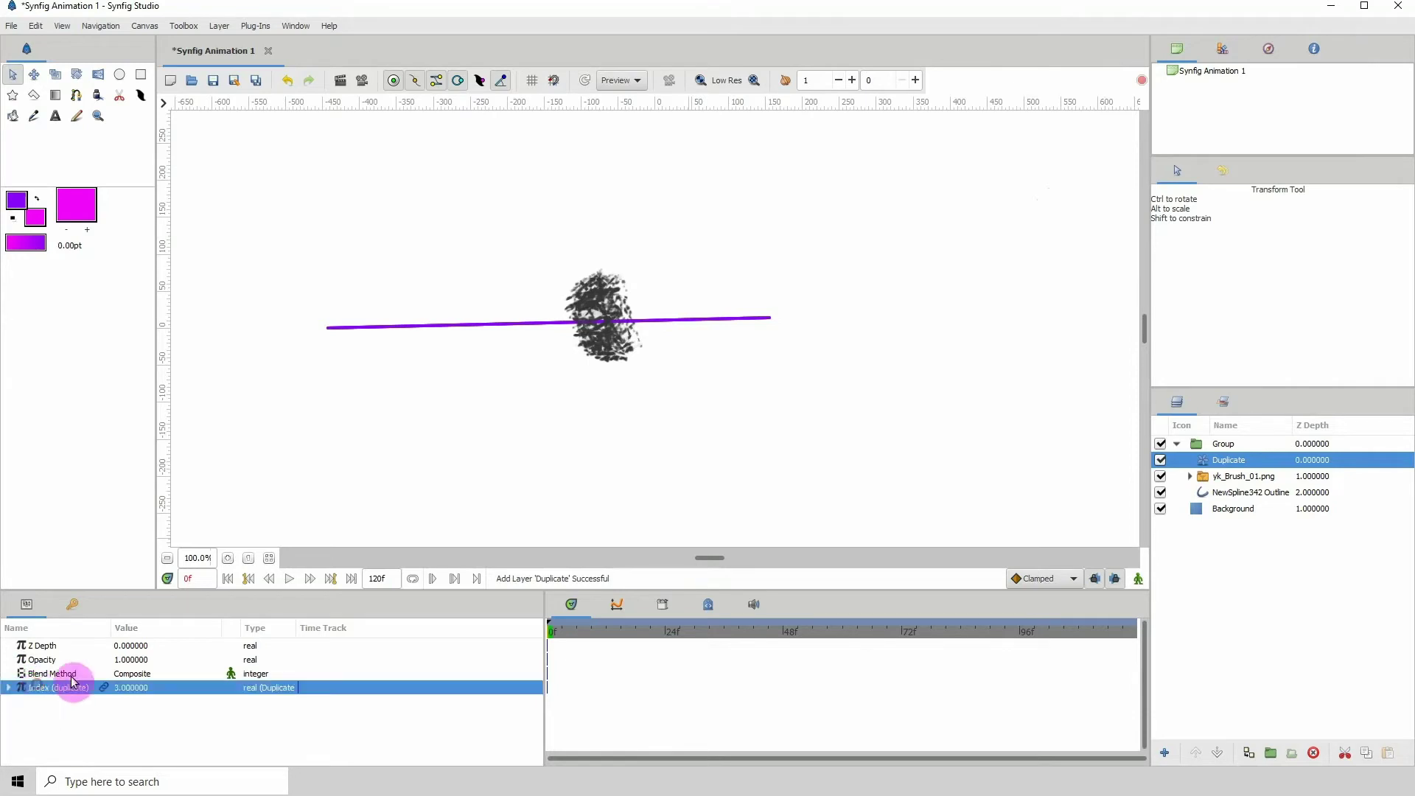
click(8, 687)
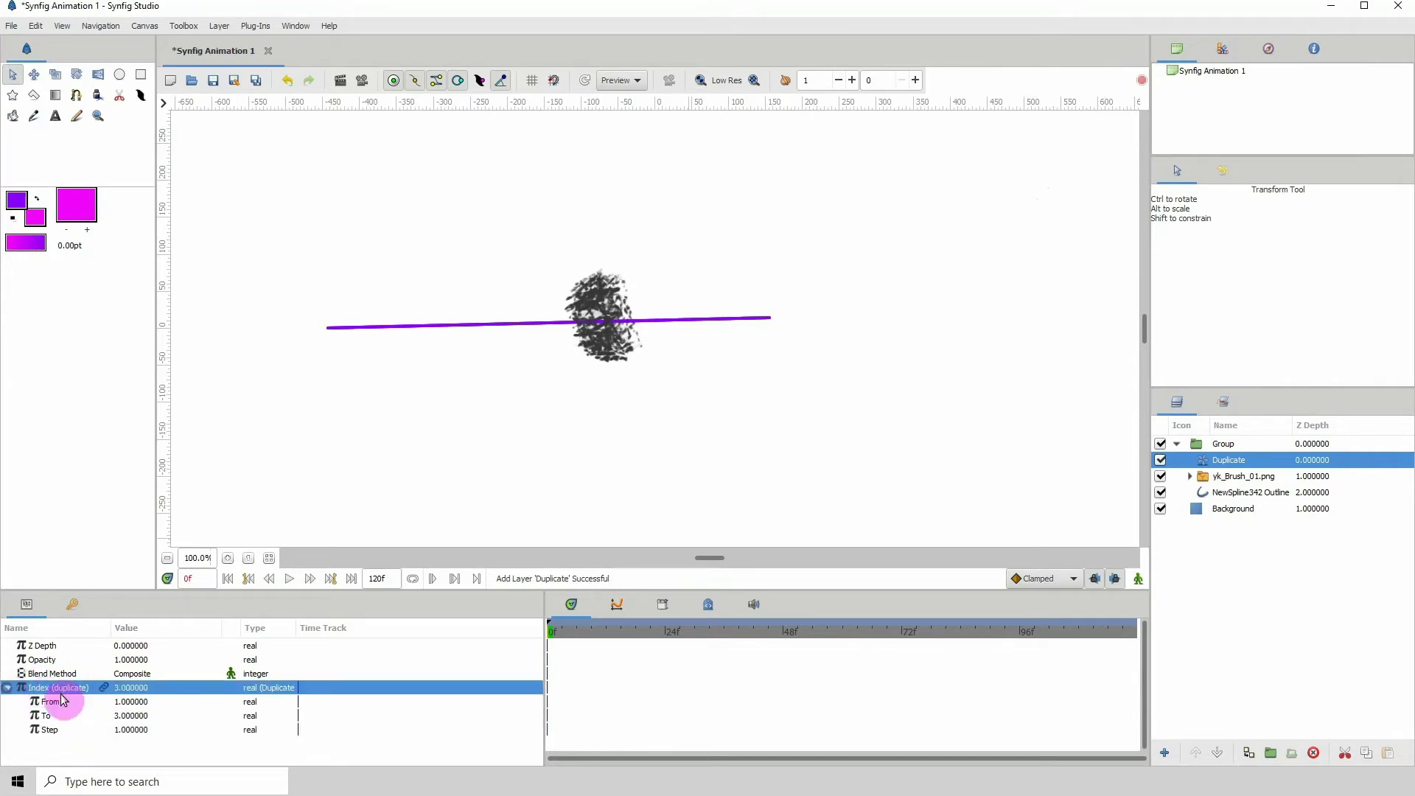
click(131, 702)
click(131, 701)
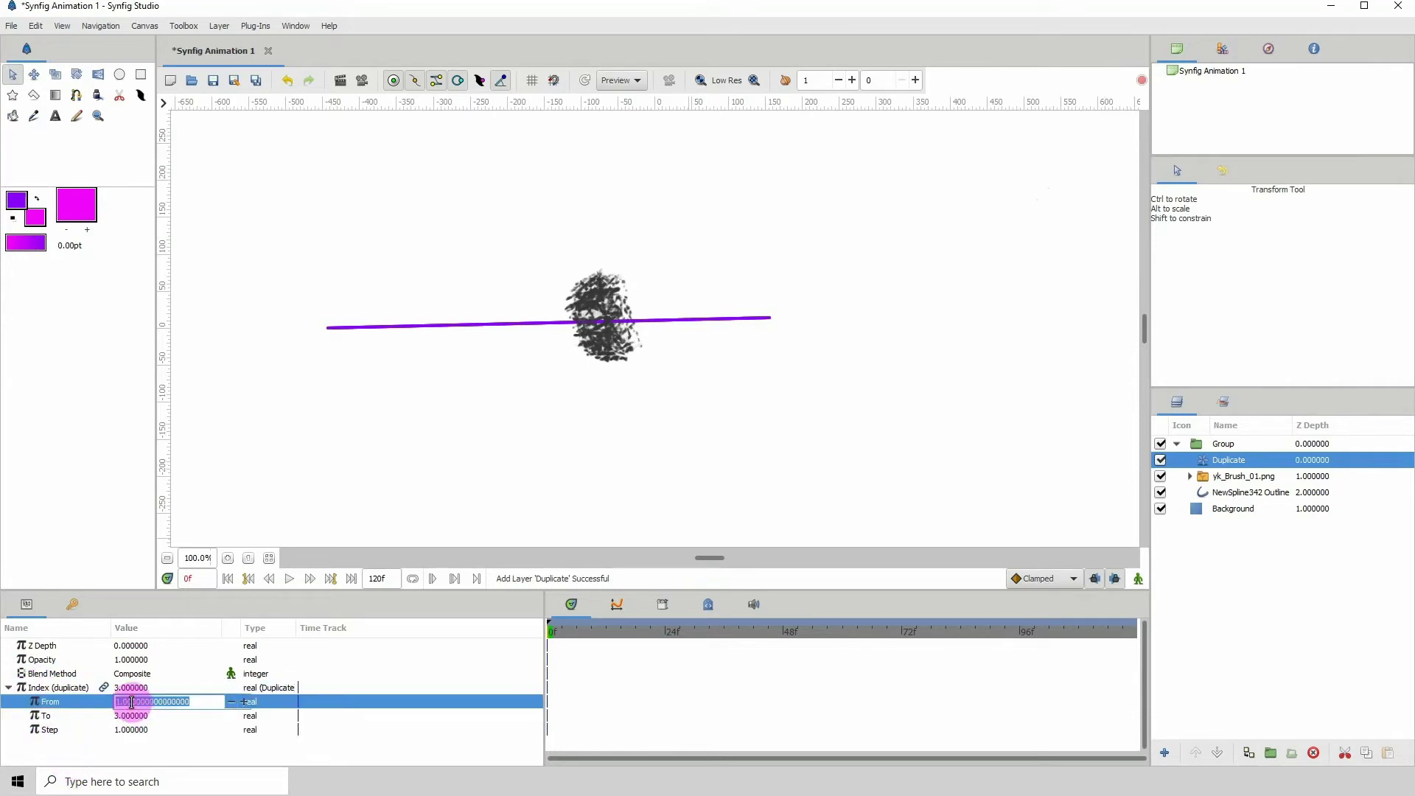
text(0)
key(Return)
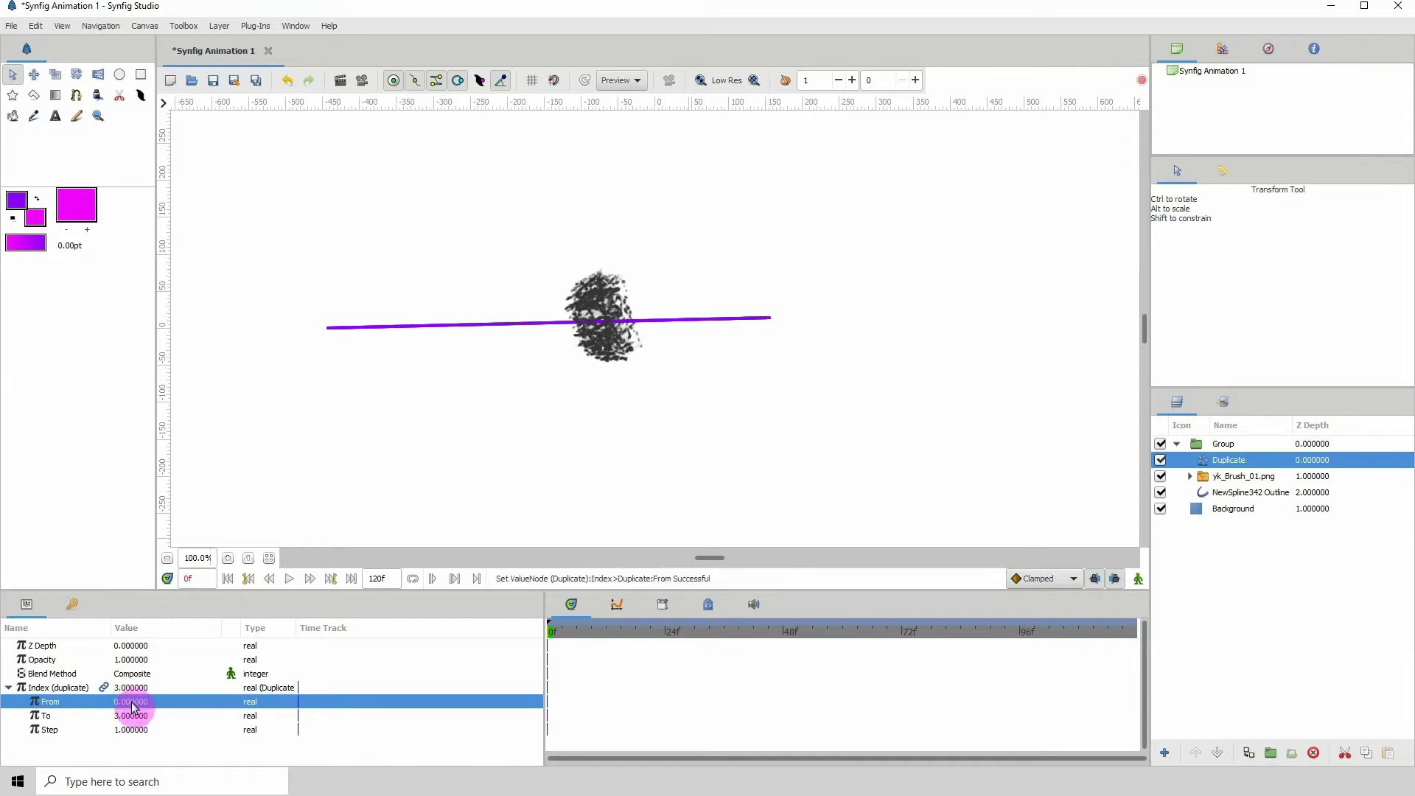
click(134, 715)
click(135, 713)
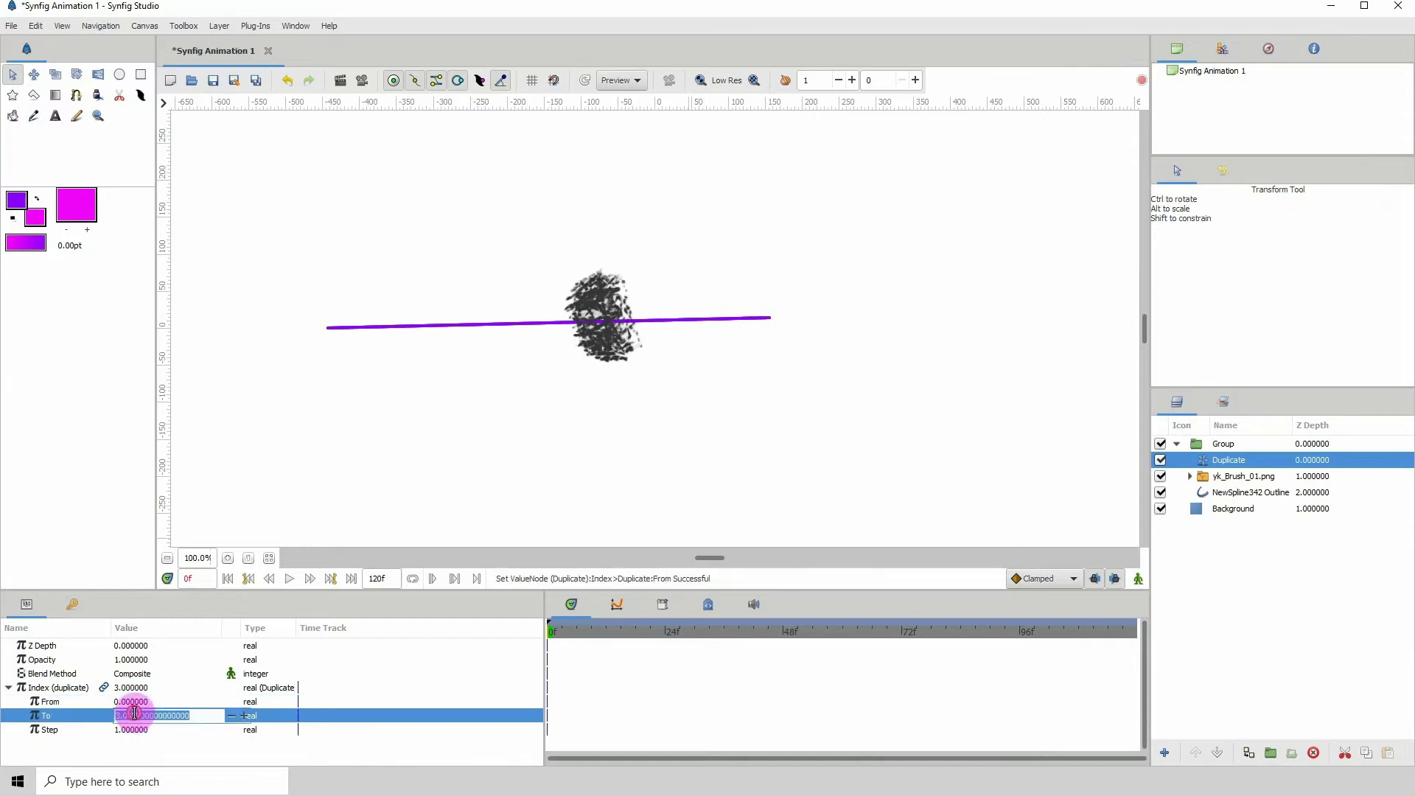
text(1)
key(Return)
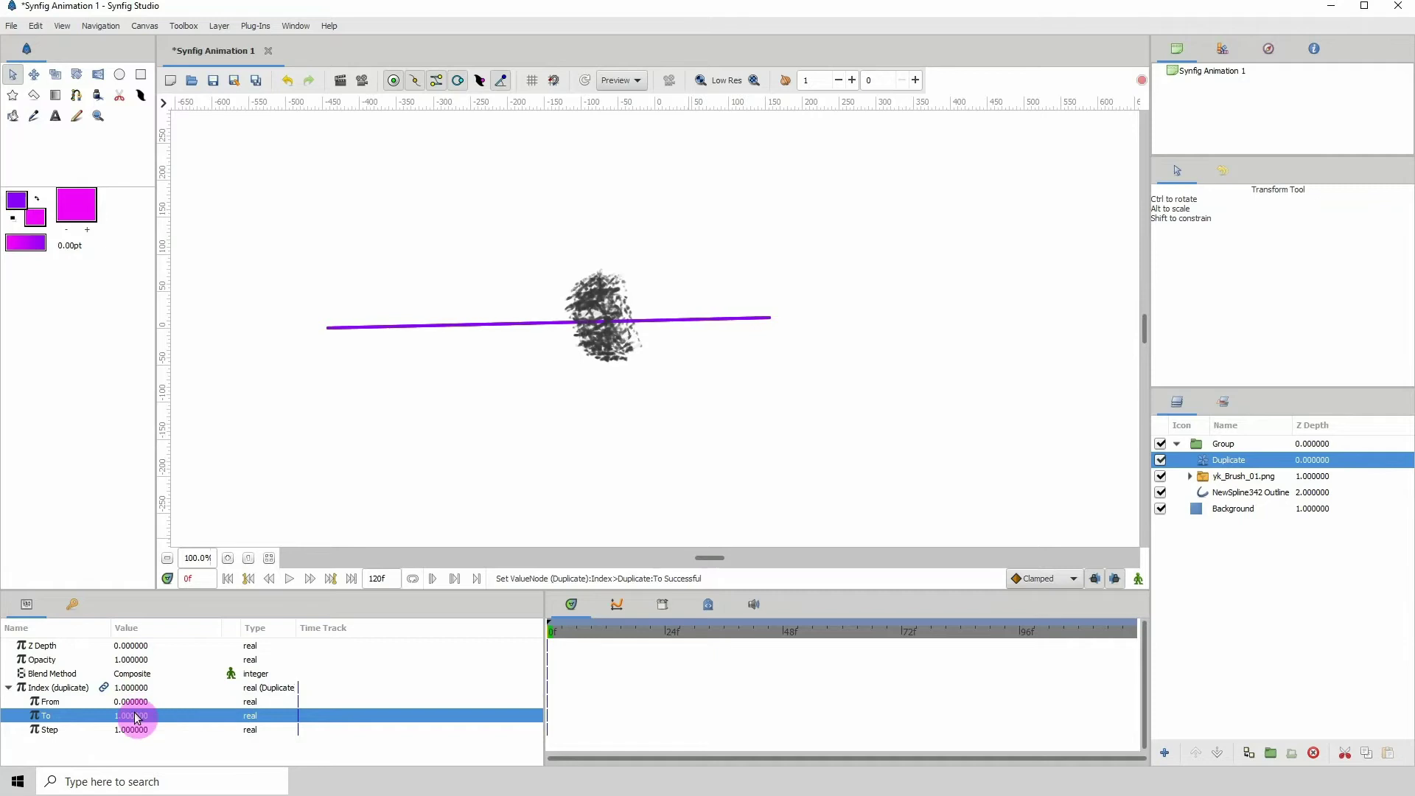
Set the Duplicate layer's index Step to 0.02.
click(131, 730)
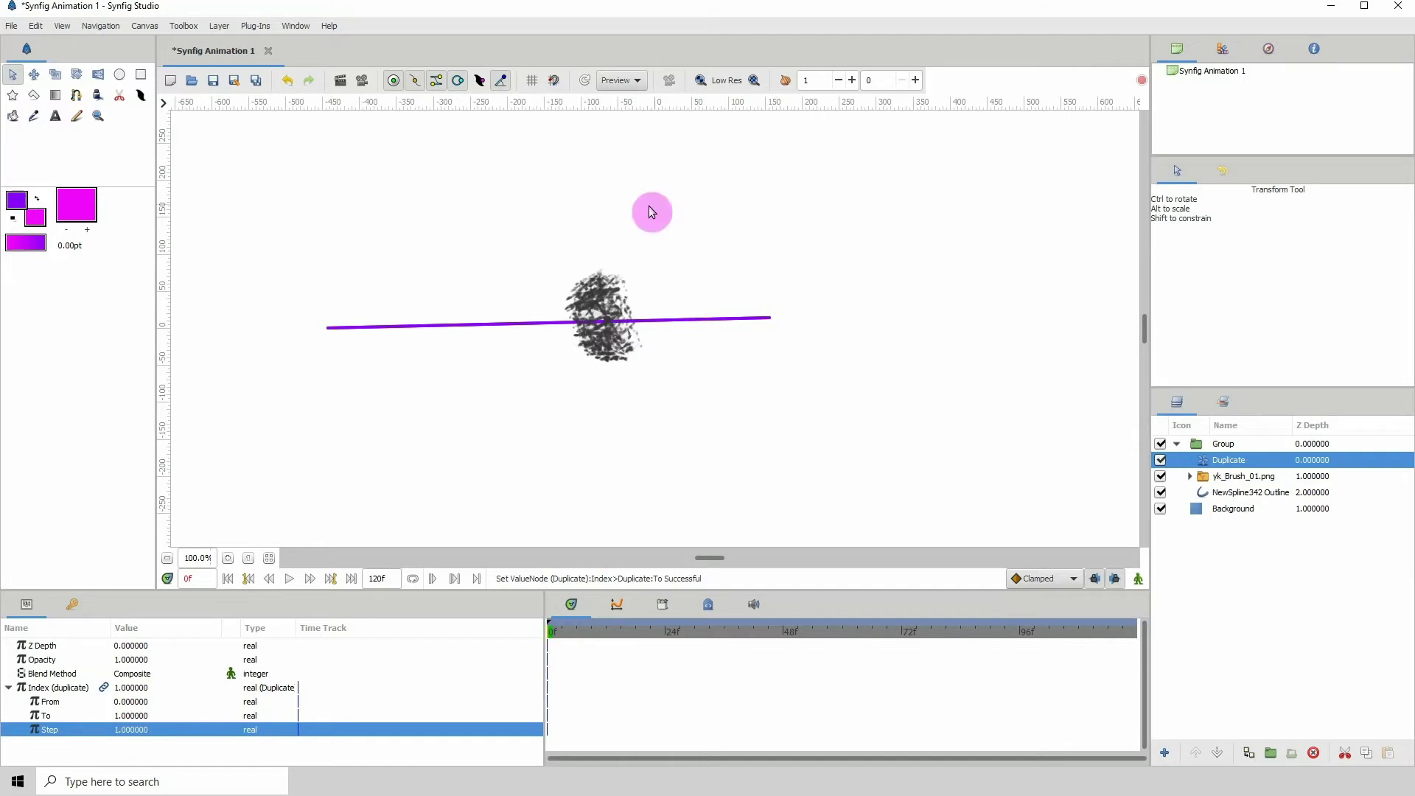
click(129, 729)
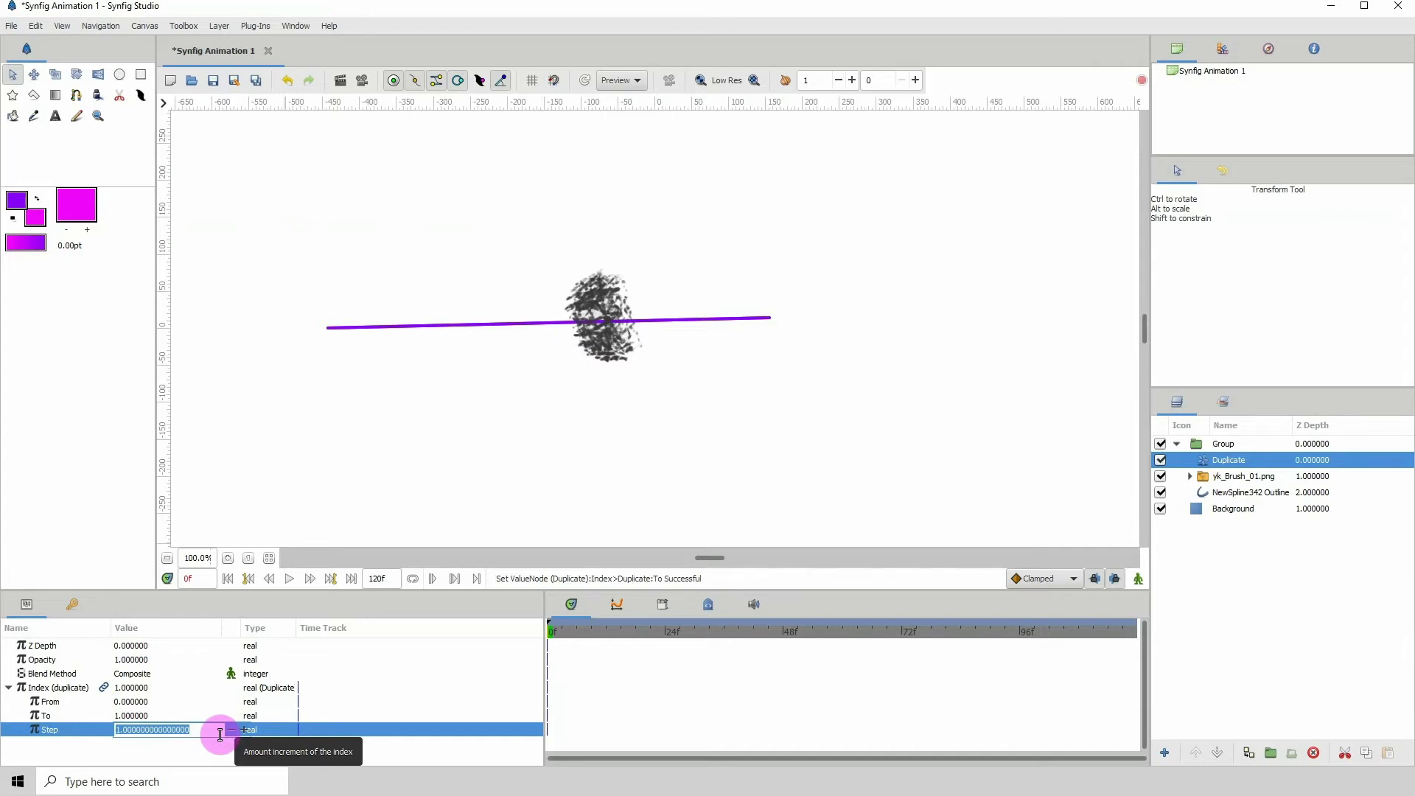
text(.)
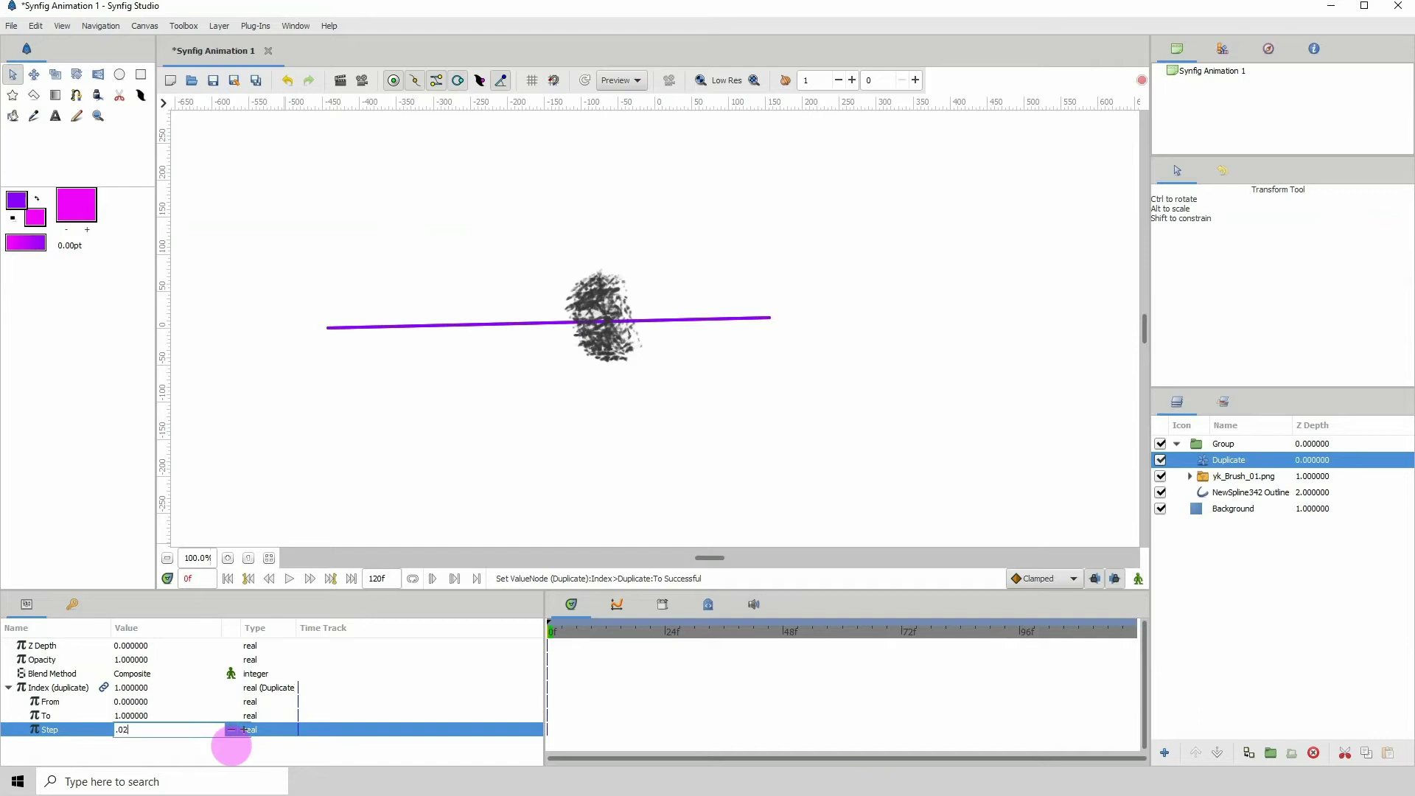
text(02)
key(Return)
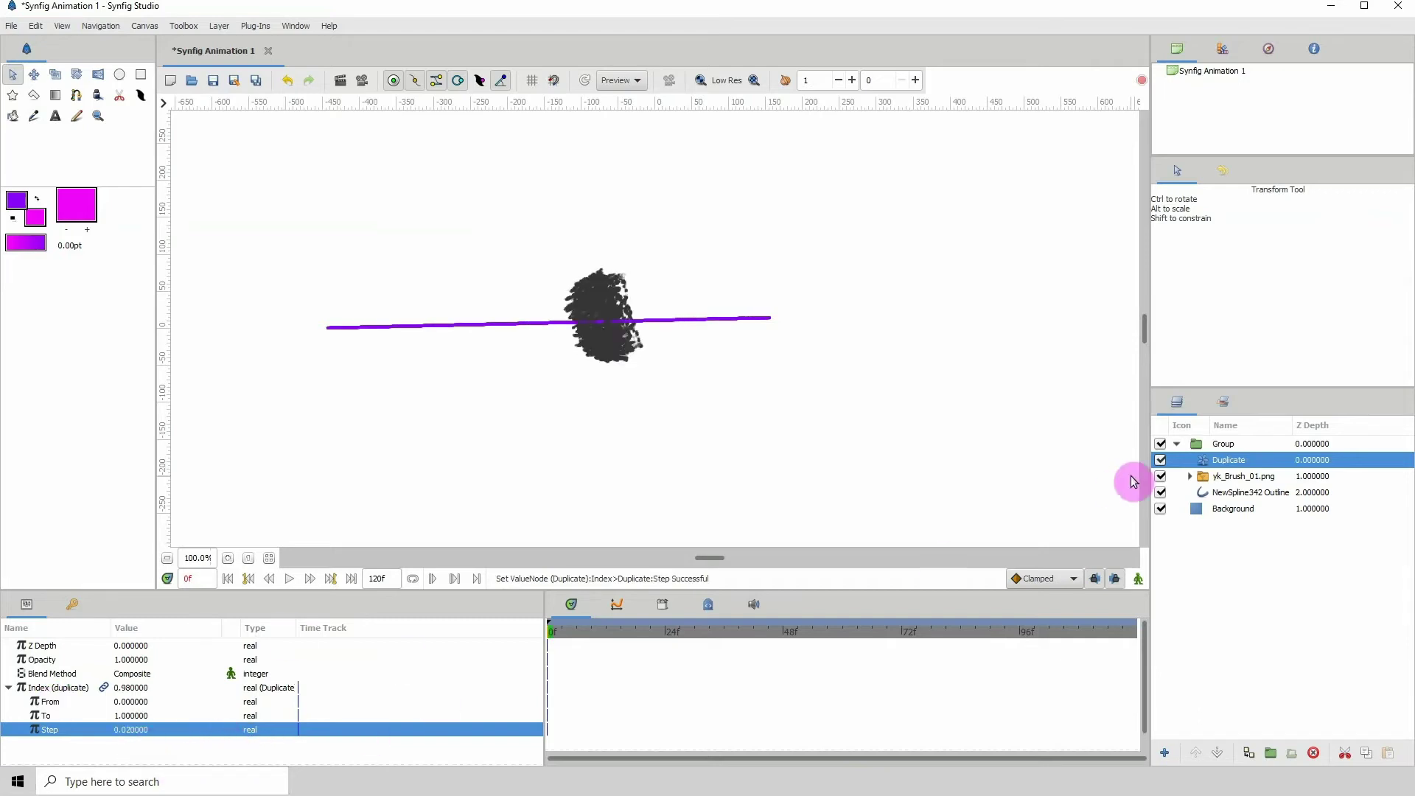
Expand the Transformation and Offset parameters of yk_Brush_01.png, enlarge the parameter area, and select the Offset's Amount.
click(1217, 477)
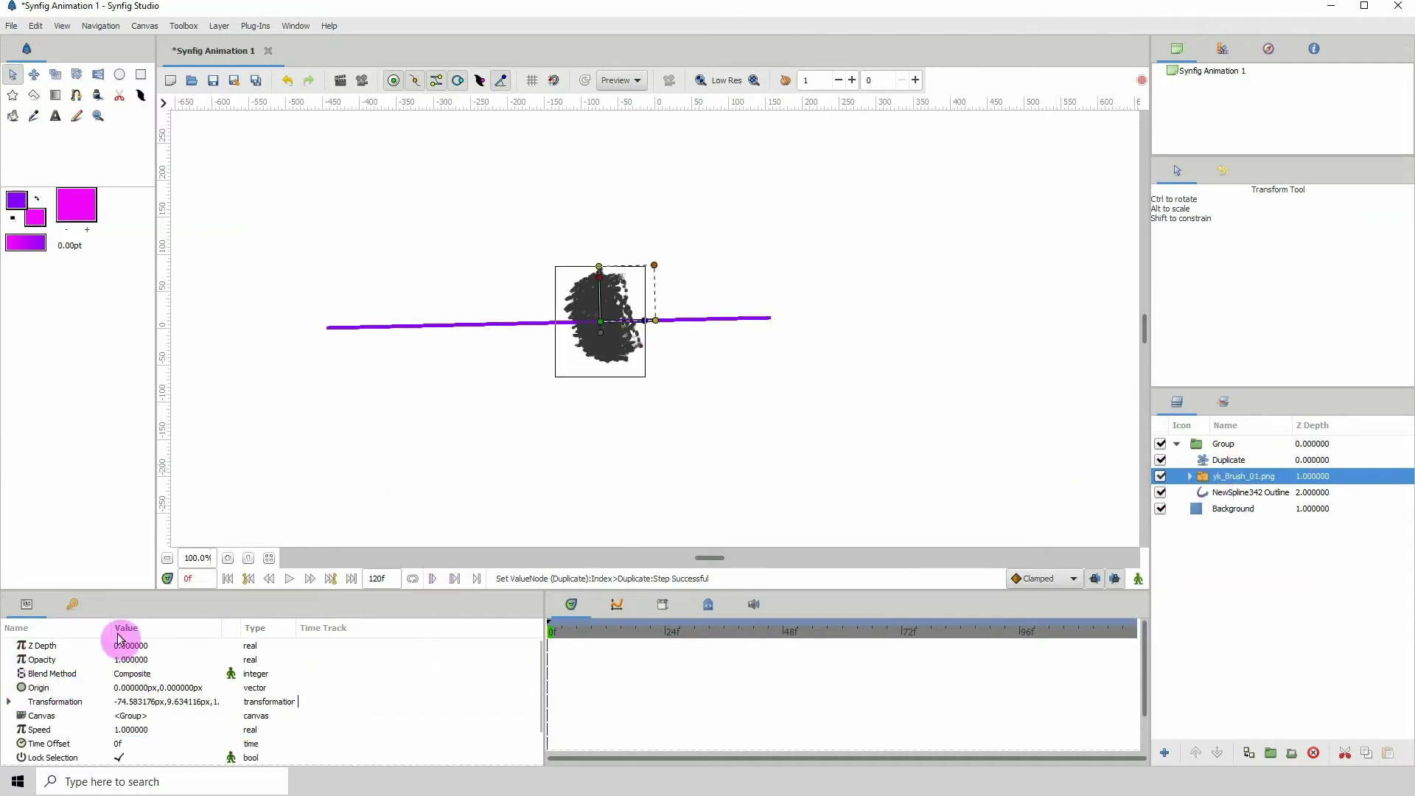
click(48, 703)
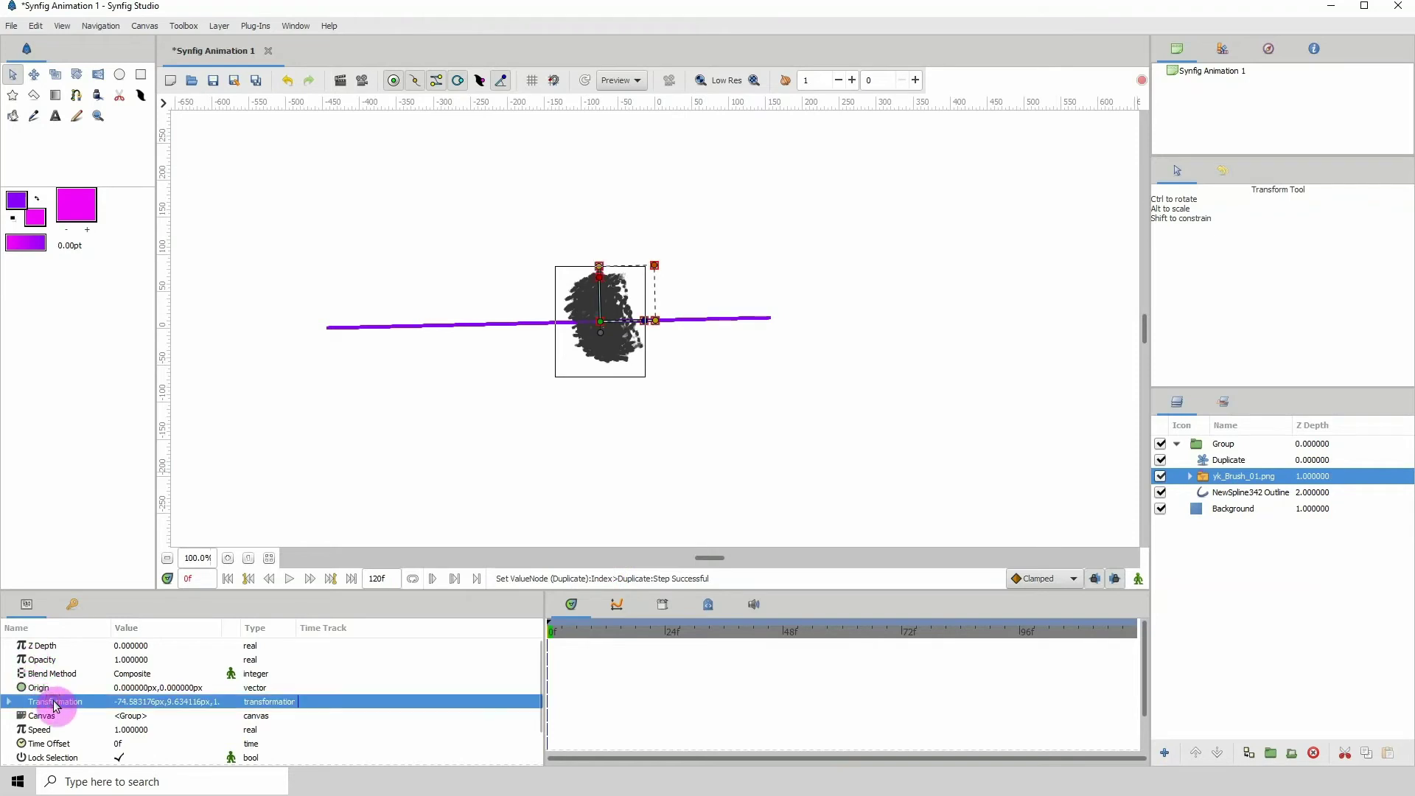
click(9, 703)
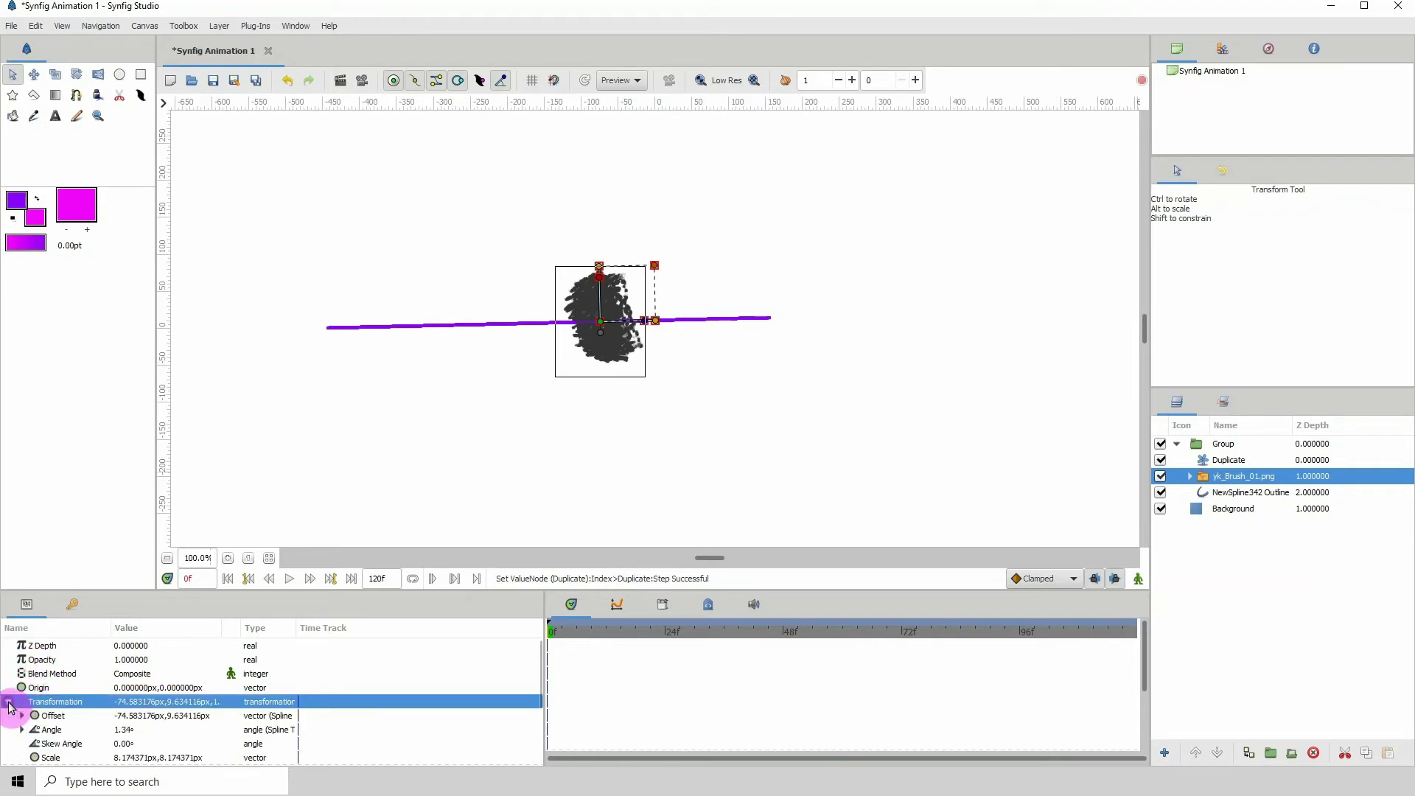
click(56, 718)
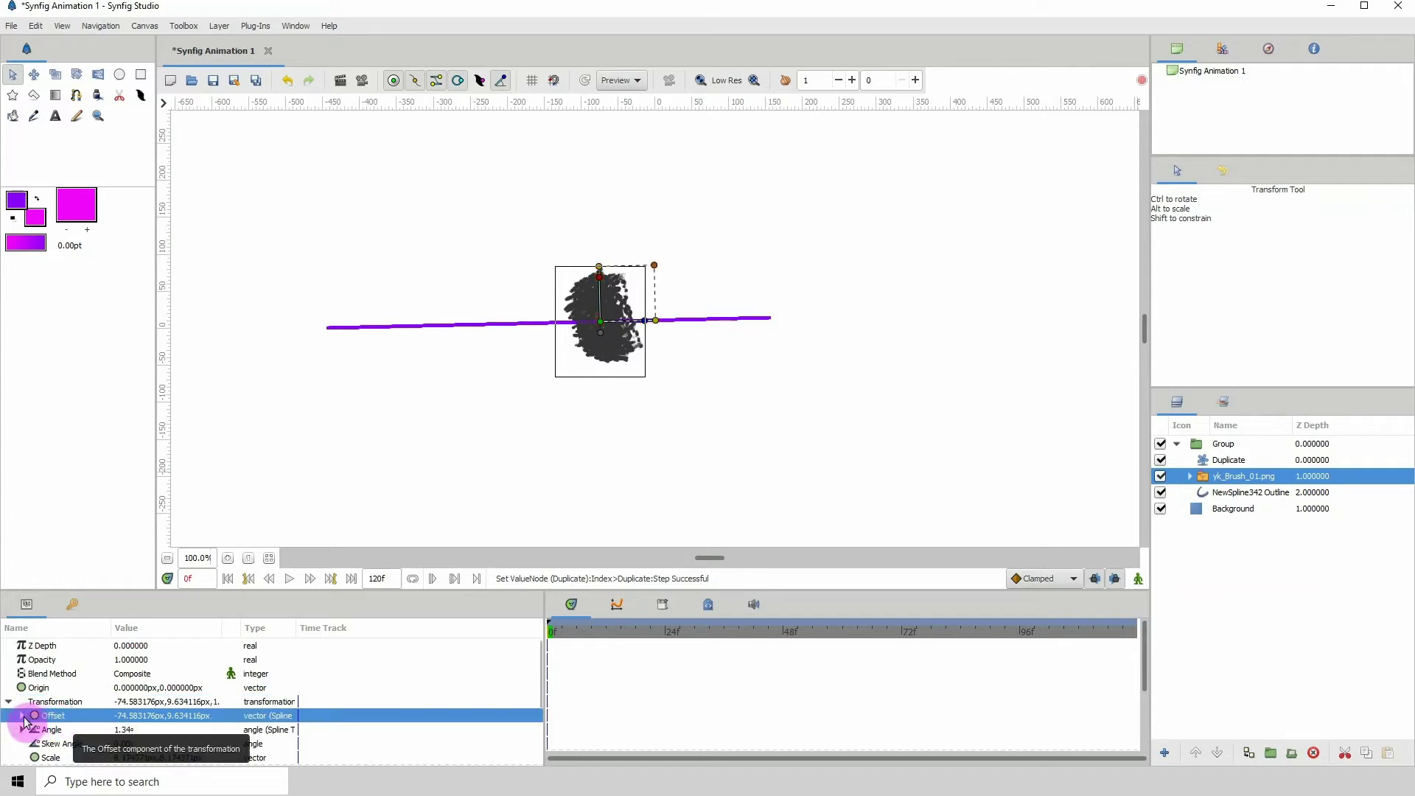
click(22, 717)
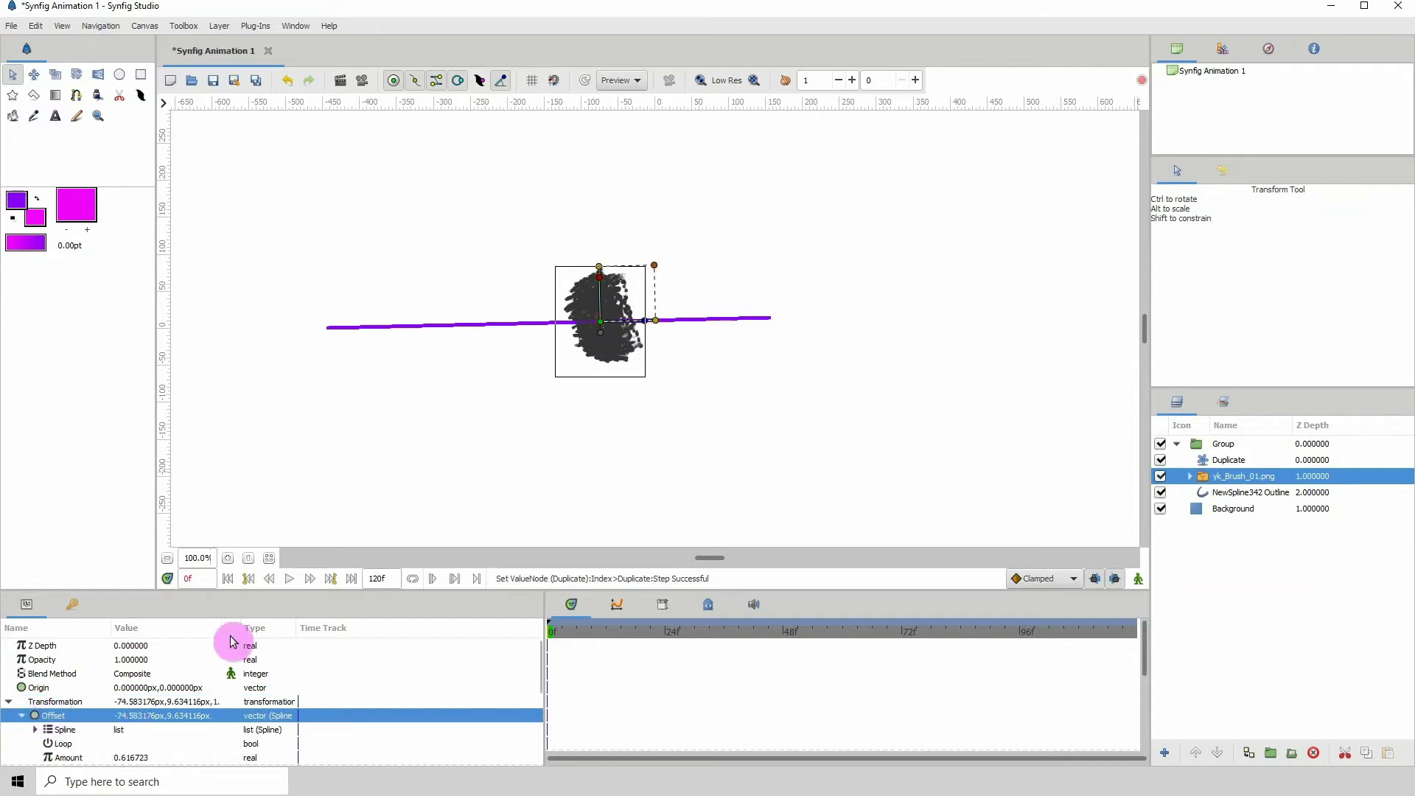
drag(240, 594, 236, 524)
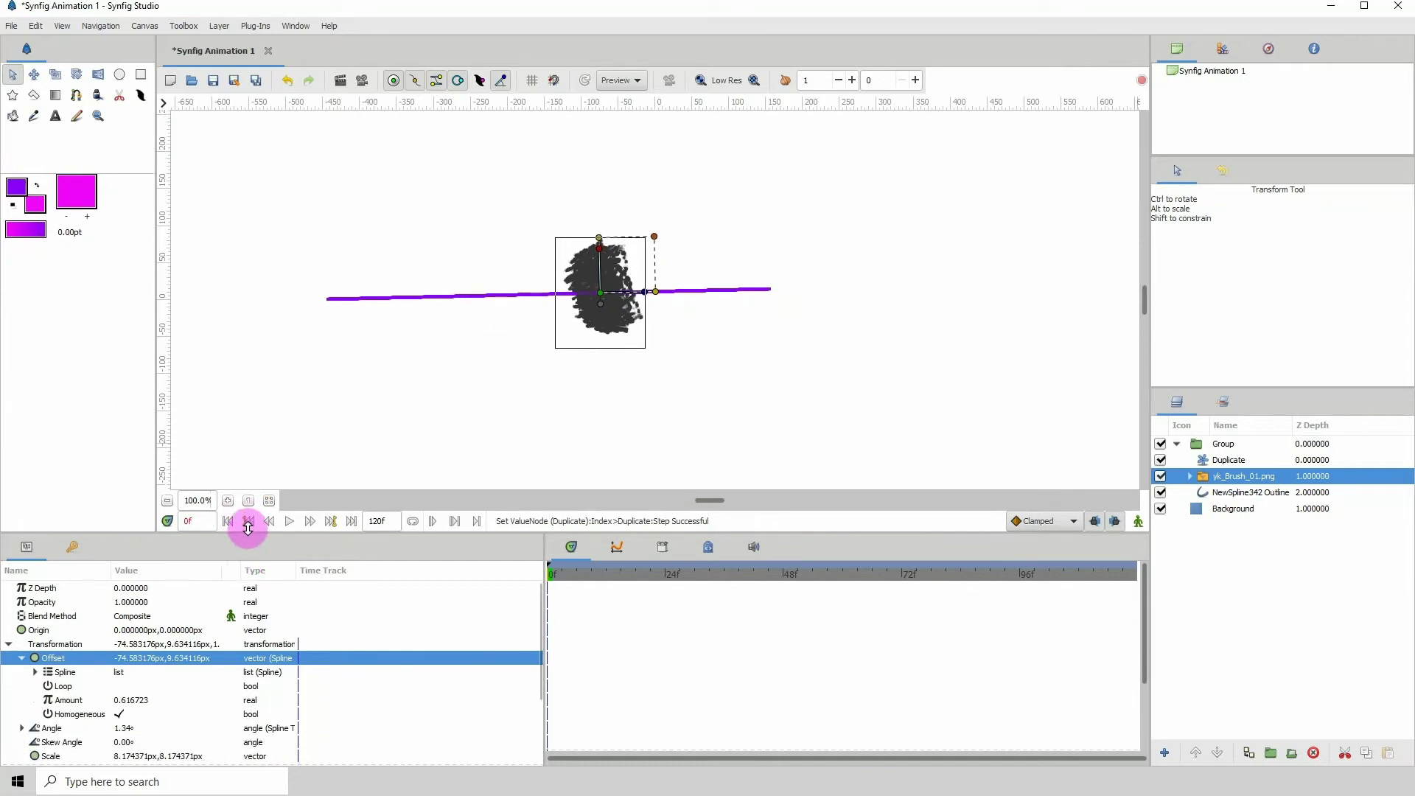
click(79, 694)
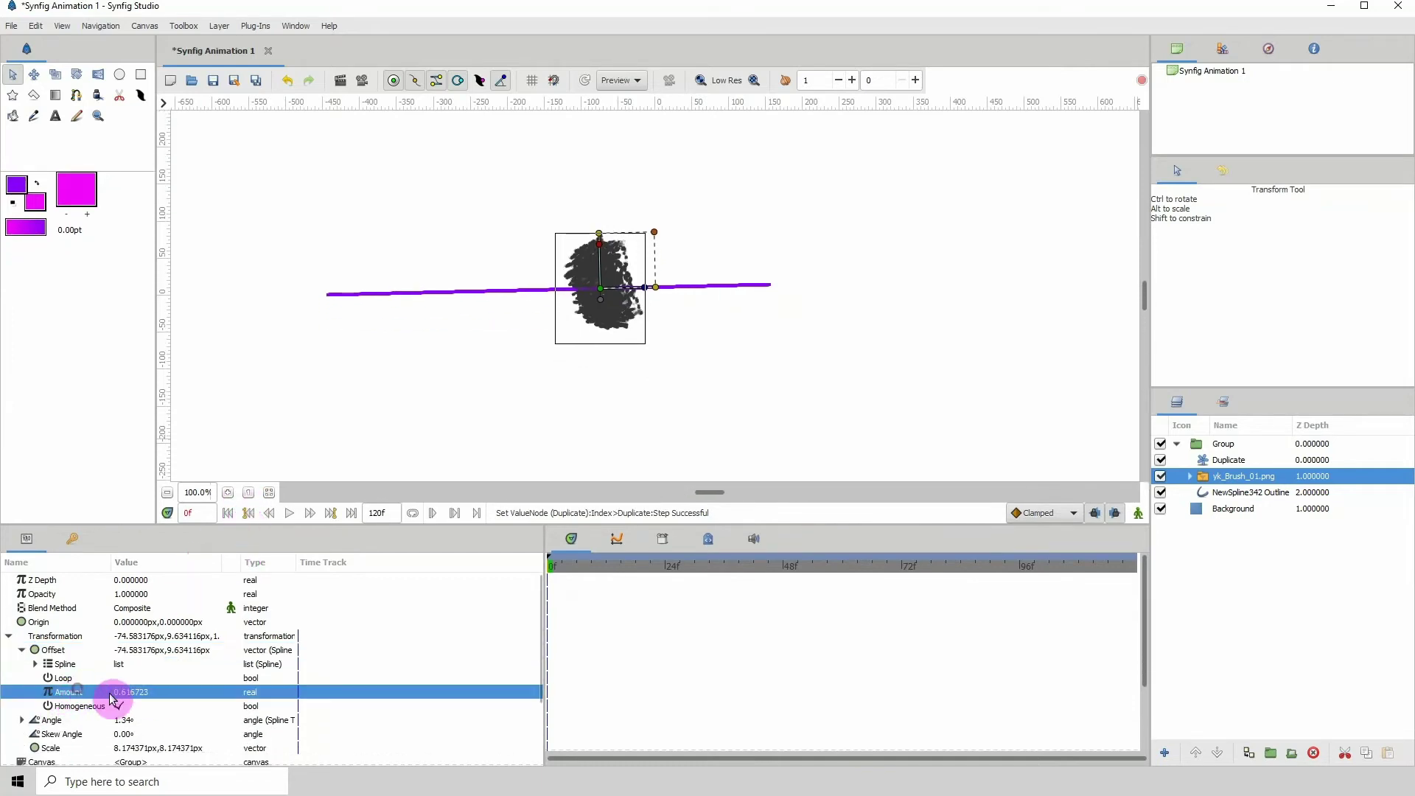
Select the exported duplicate value among the ValueBase Nodes in the Library.
click(661, 540)
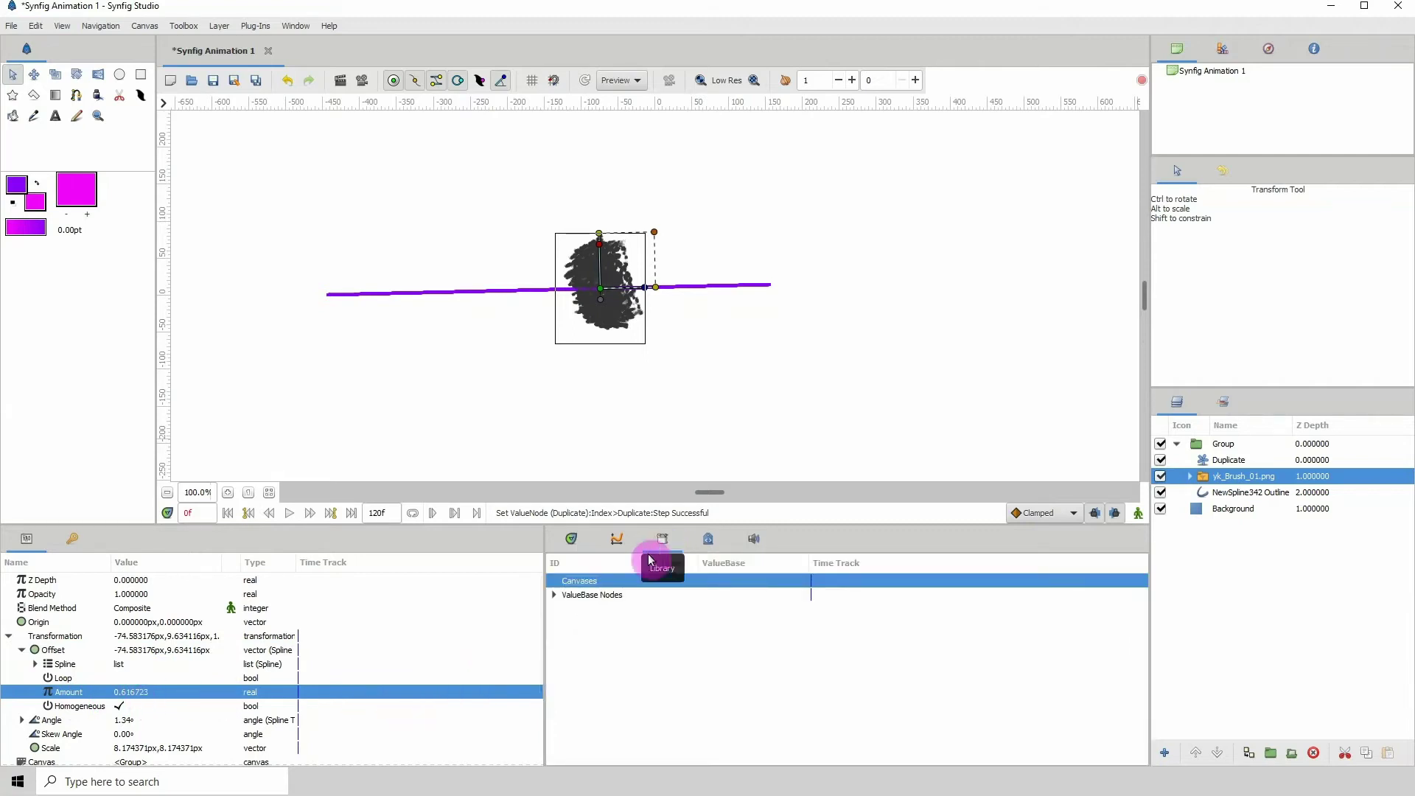
click(585, 596)
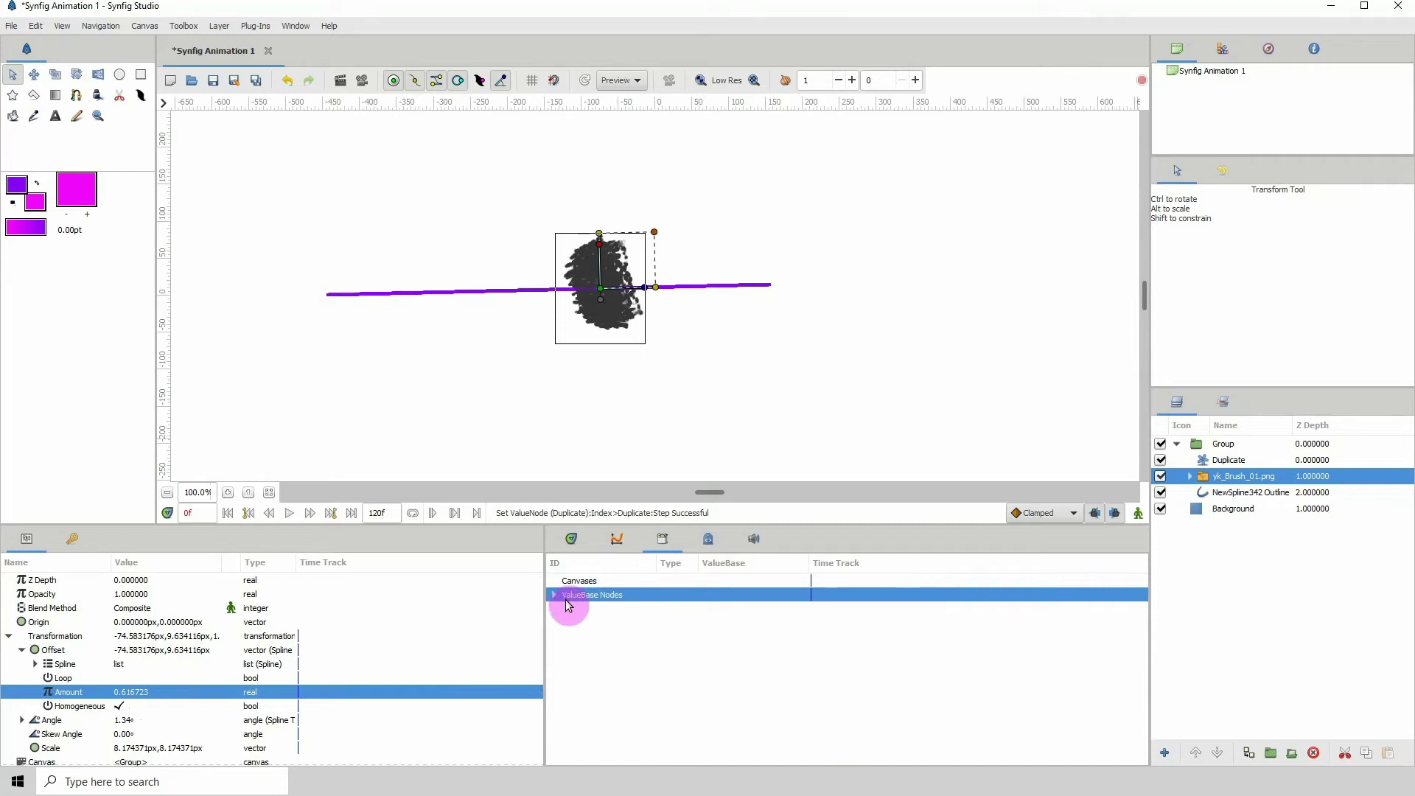
click(555, 595)
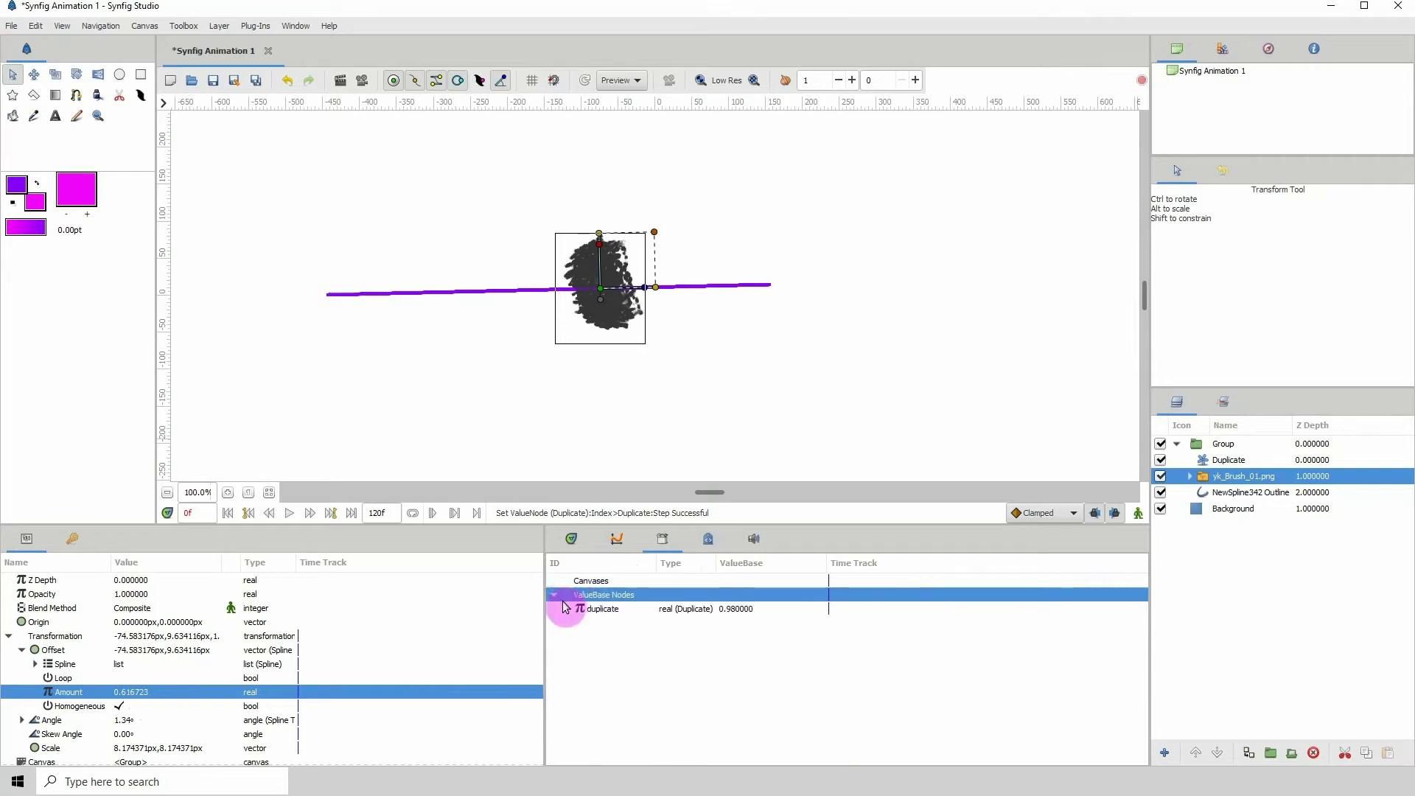
click(600, 609)
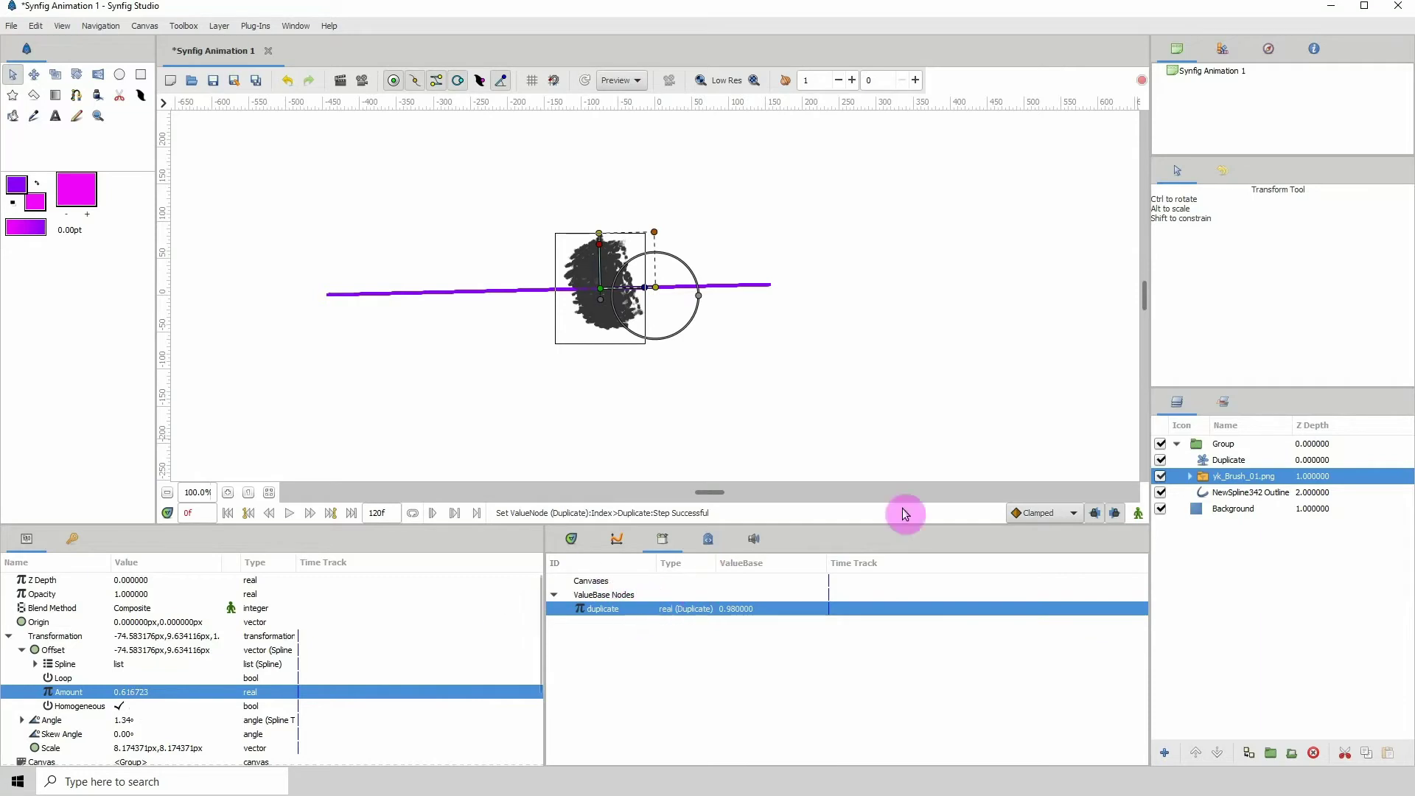
Connect the Amount of yk_Brush_01.png's Transformation Offset to the exported duplicate value.
click(1223, 461)
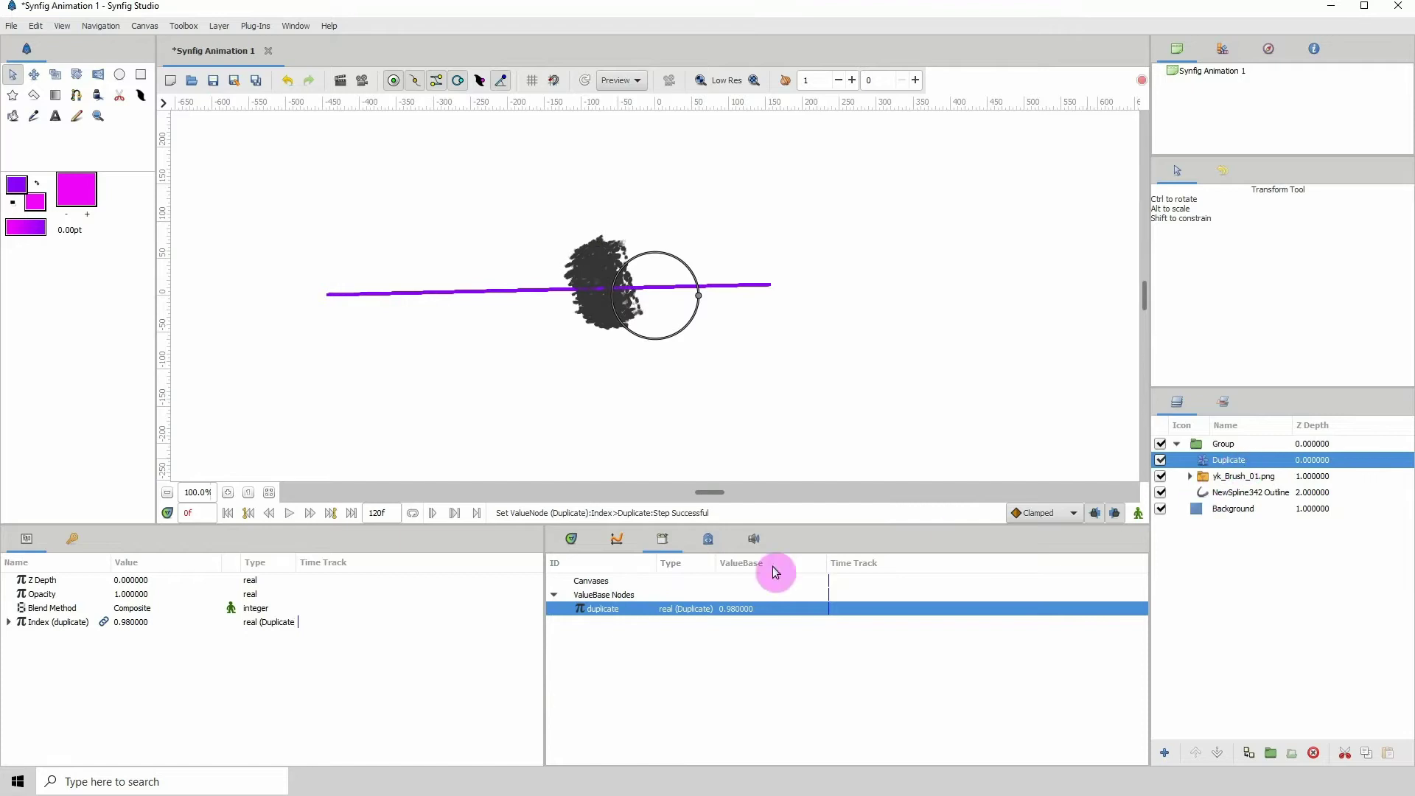
click(1217, 476)
click(9, 636)
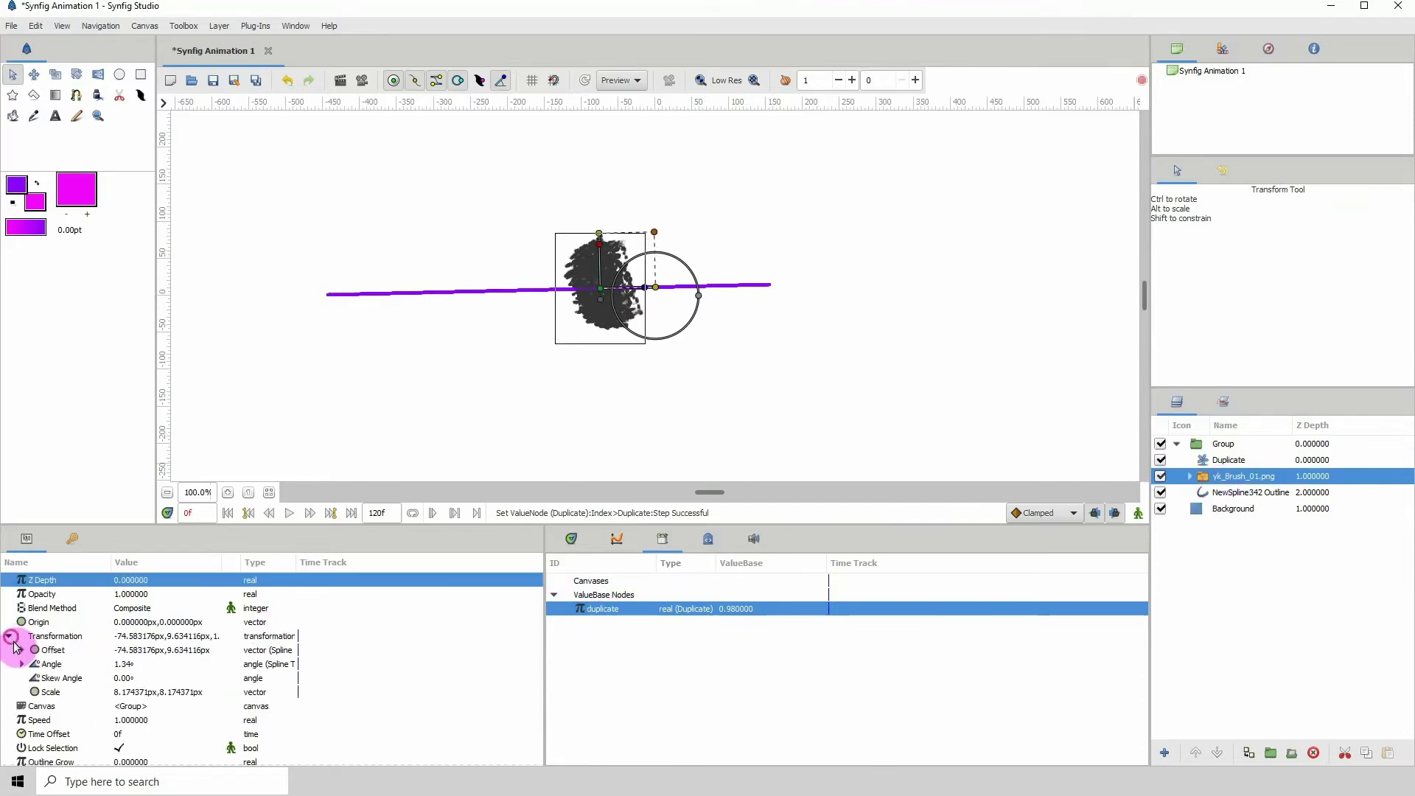
click(22, 650)
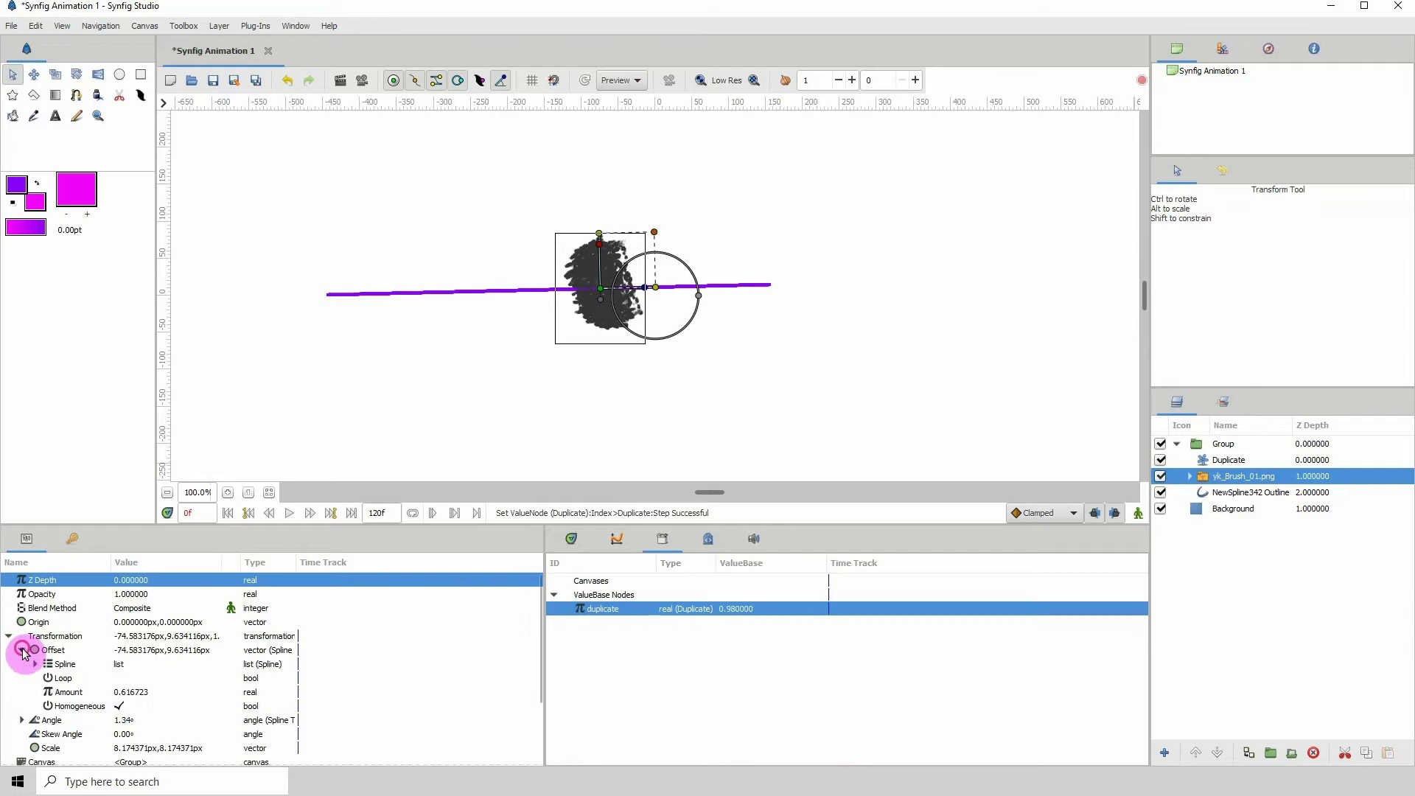
click(77, 694)
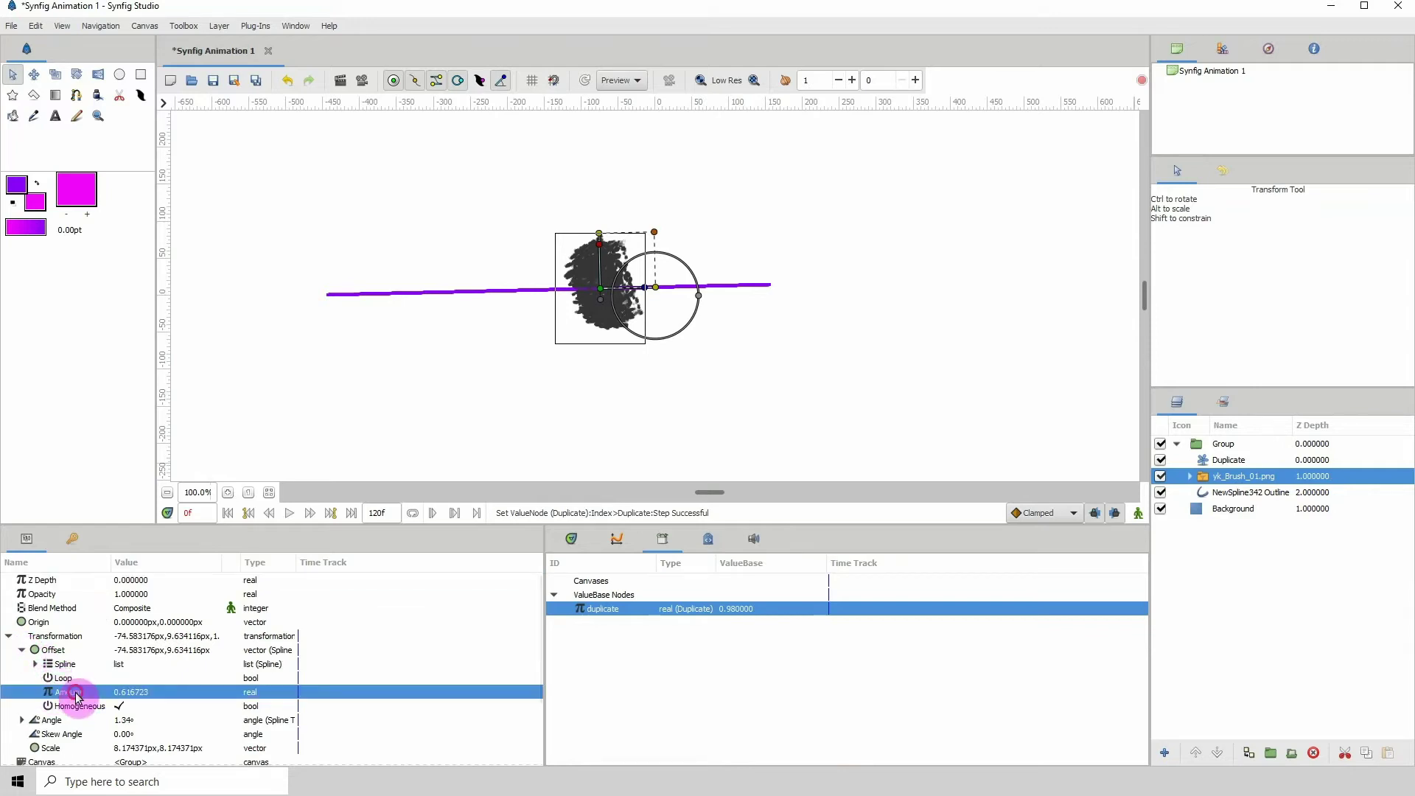
right_click(165, 691)
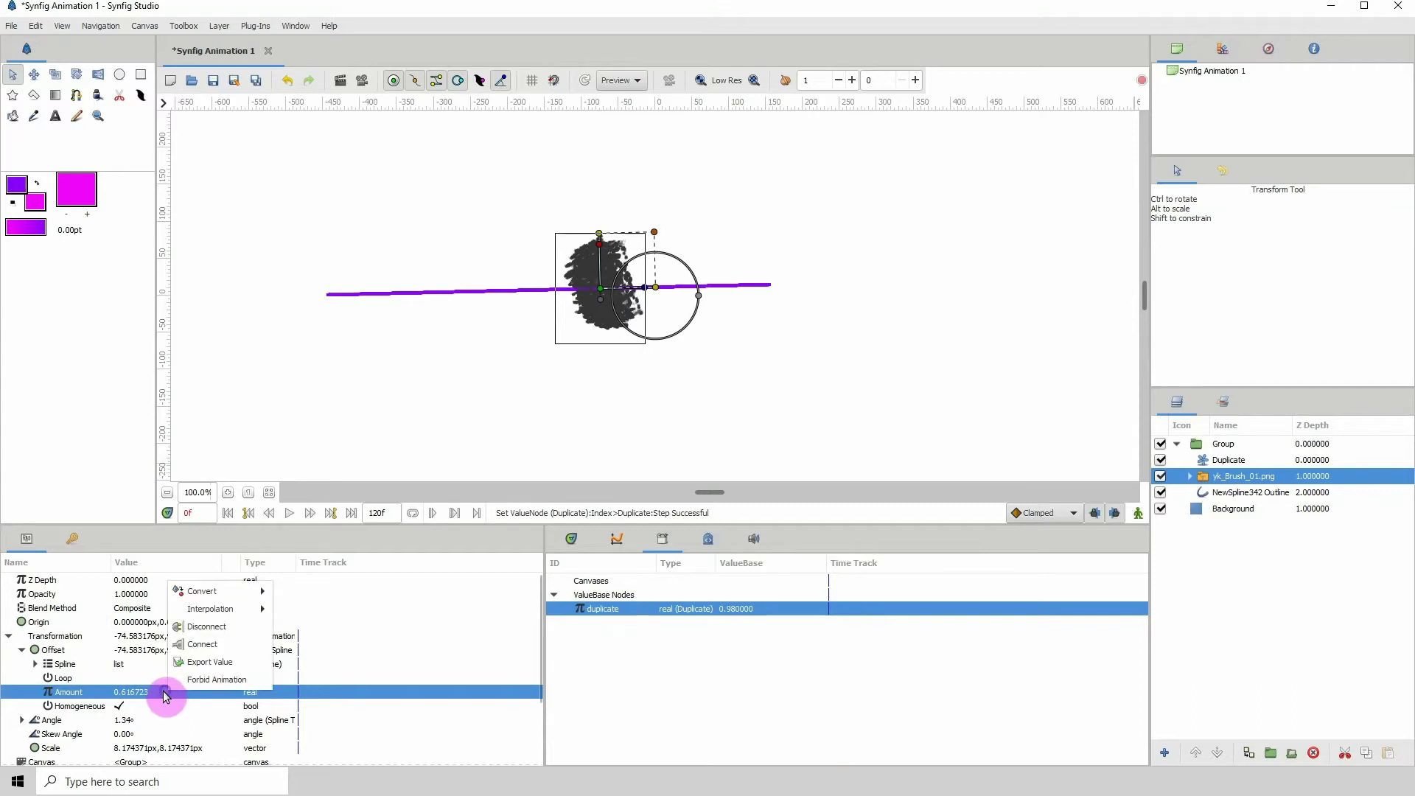
click(200, 645)
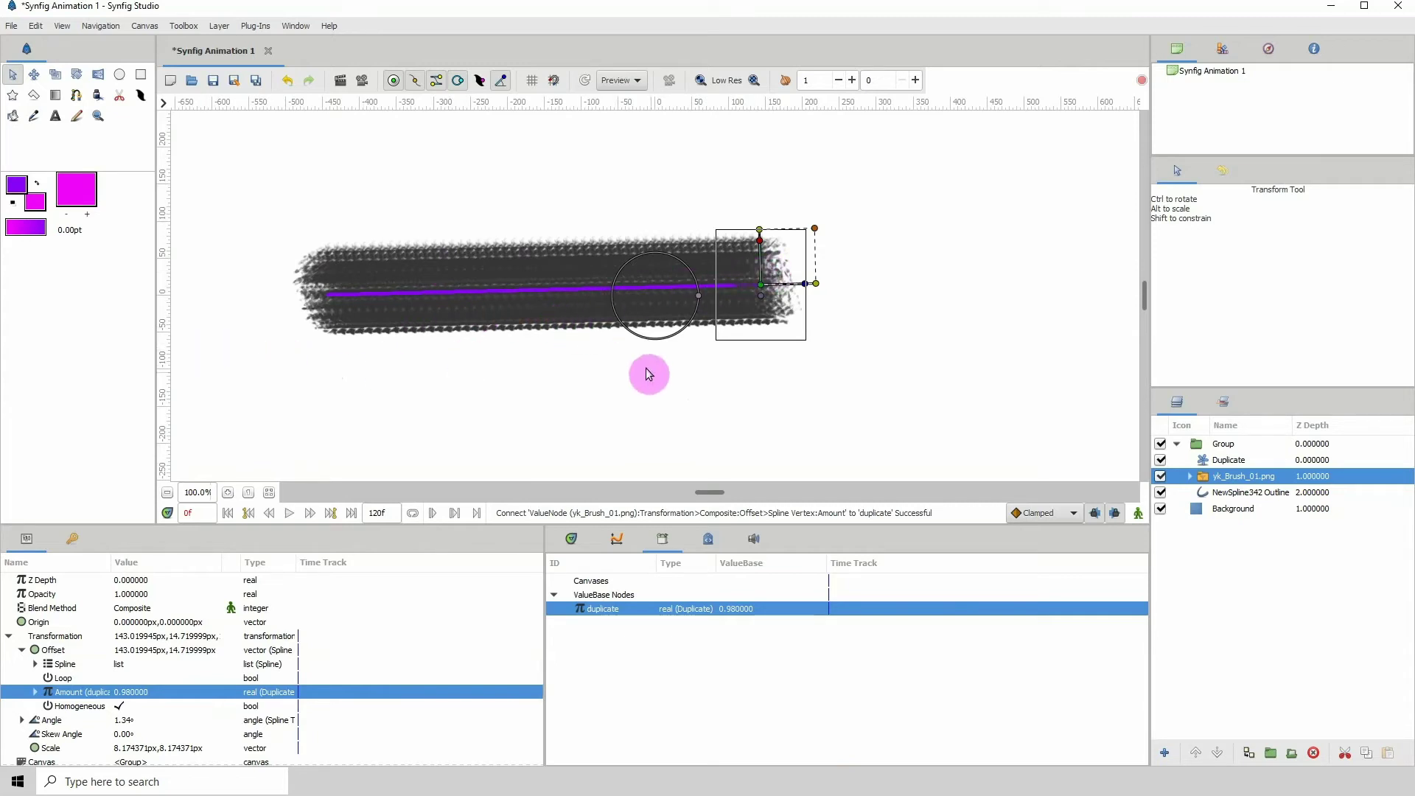
Hide the NewSpline342 Outline layer and raise the spline's right end vertex so the stroke slopes upward.
scroll(502, 342, up, 1)
scroll(502, 342, left, 2)
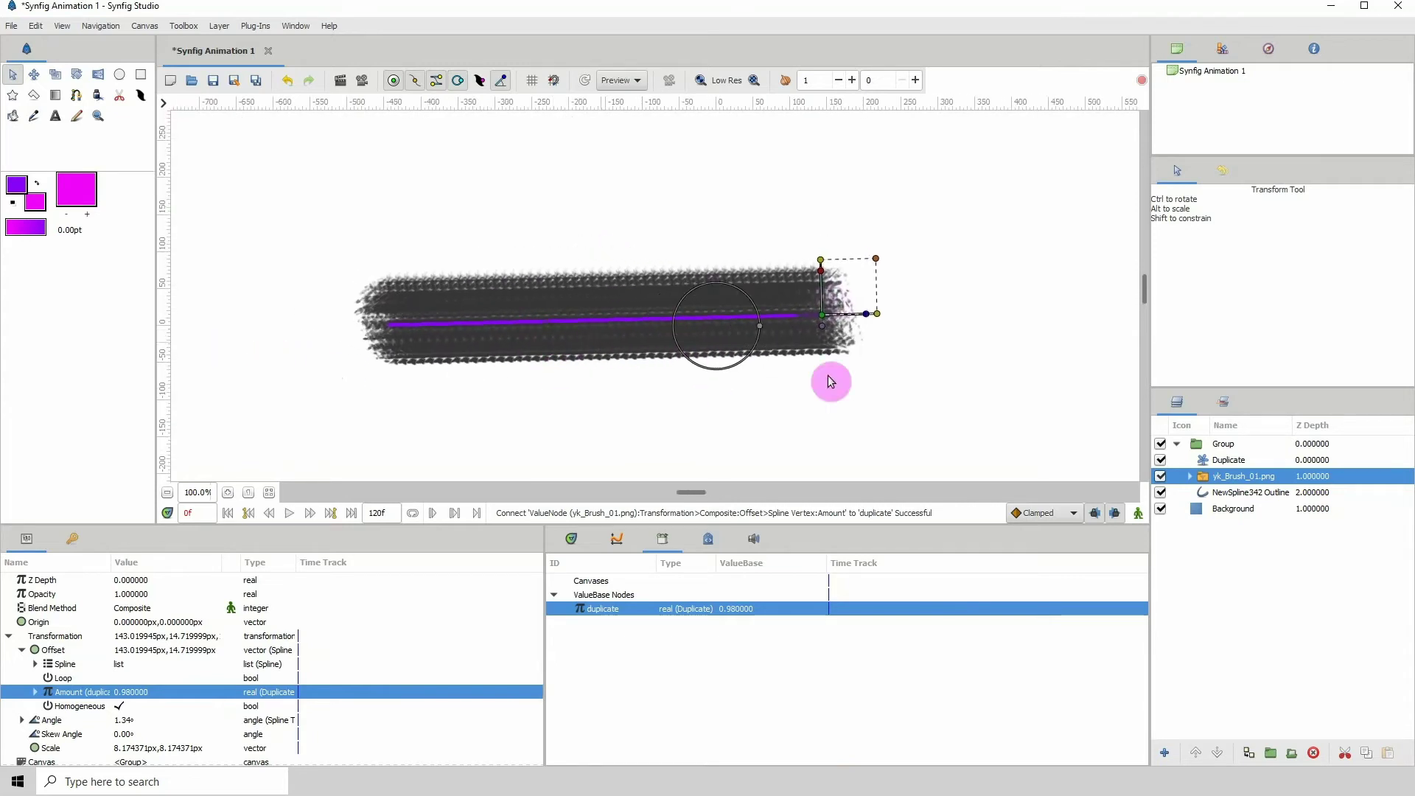
click(1161, 492)
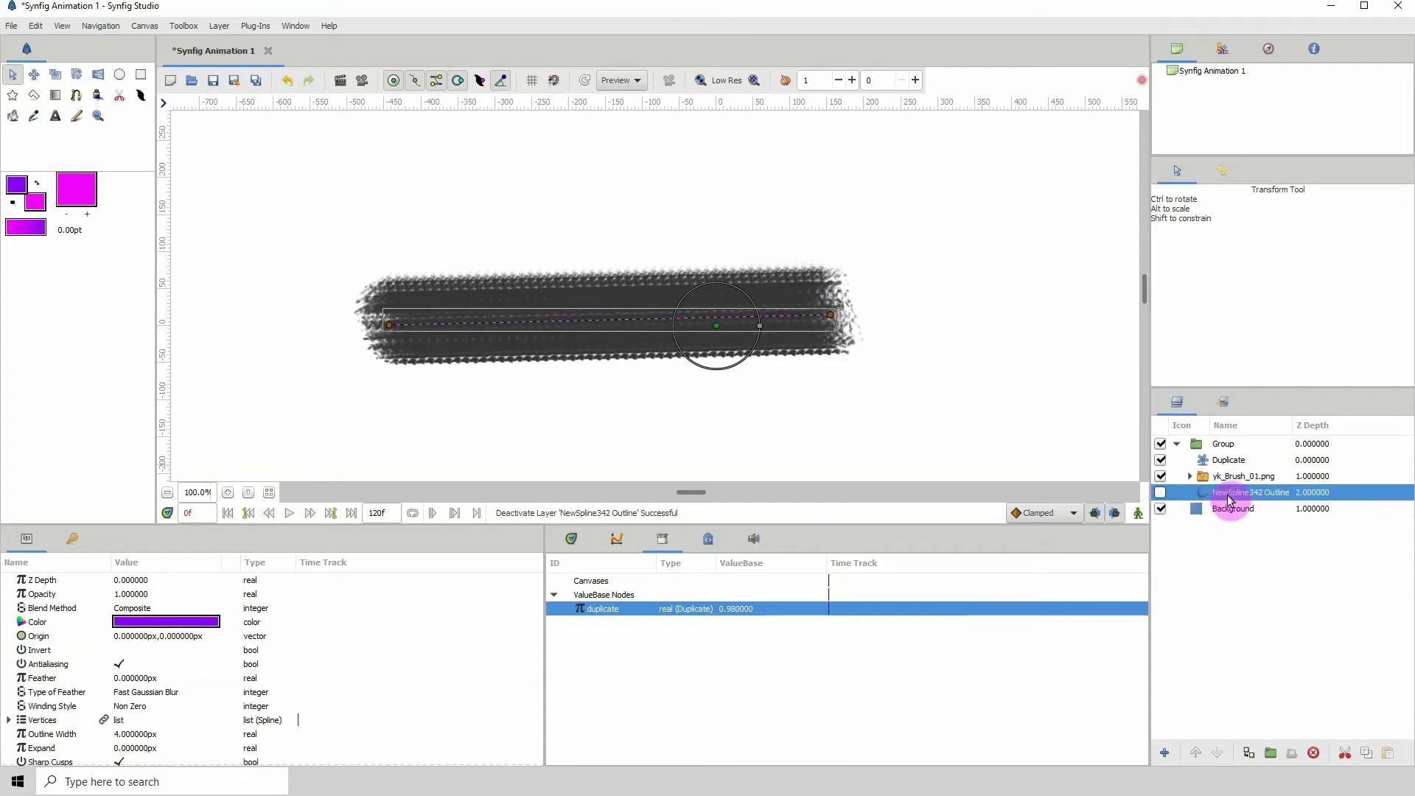
mouse_move(830, 325)
mouse_down()
mouse_move(812, 213)
mouse_move(905, 339)
mouse_up()
key(ctrl+z)
click(785, 224)
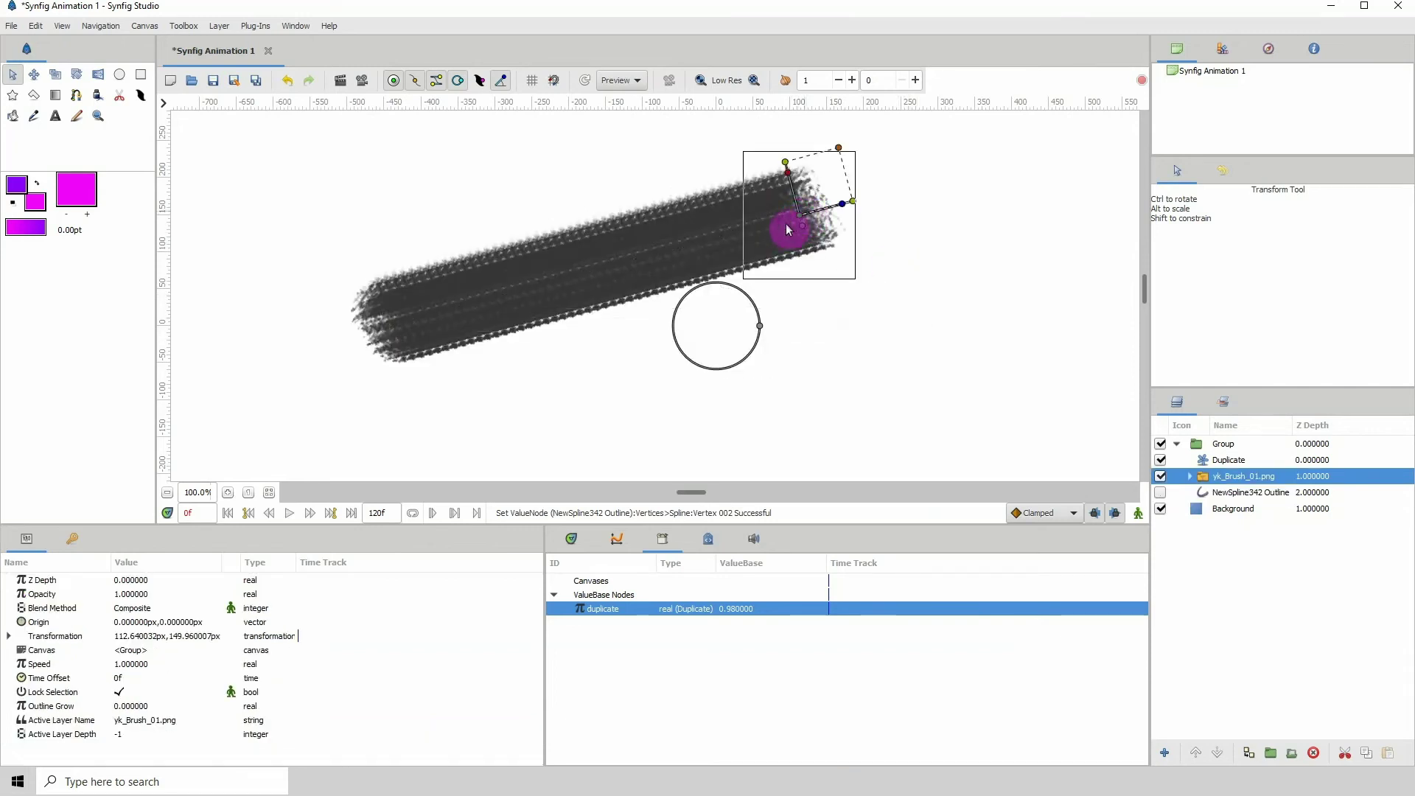
click(1246, 493)
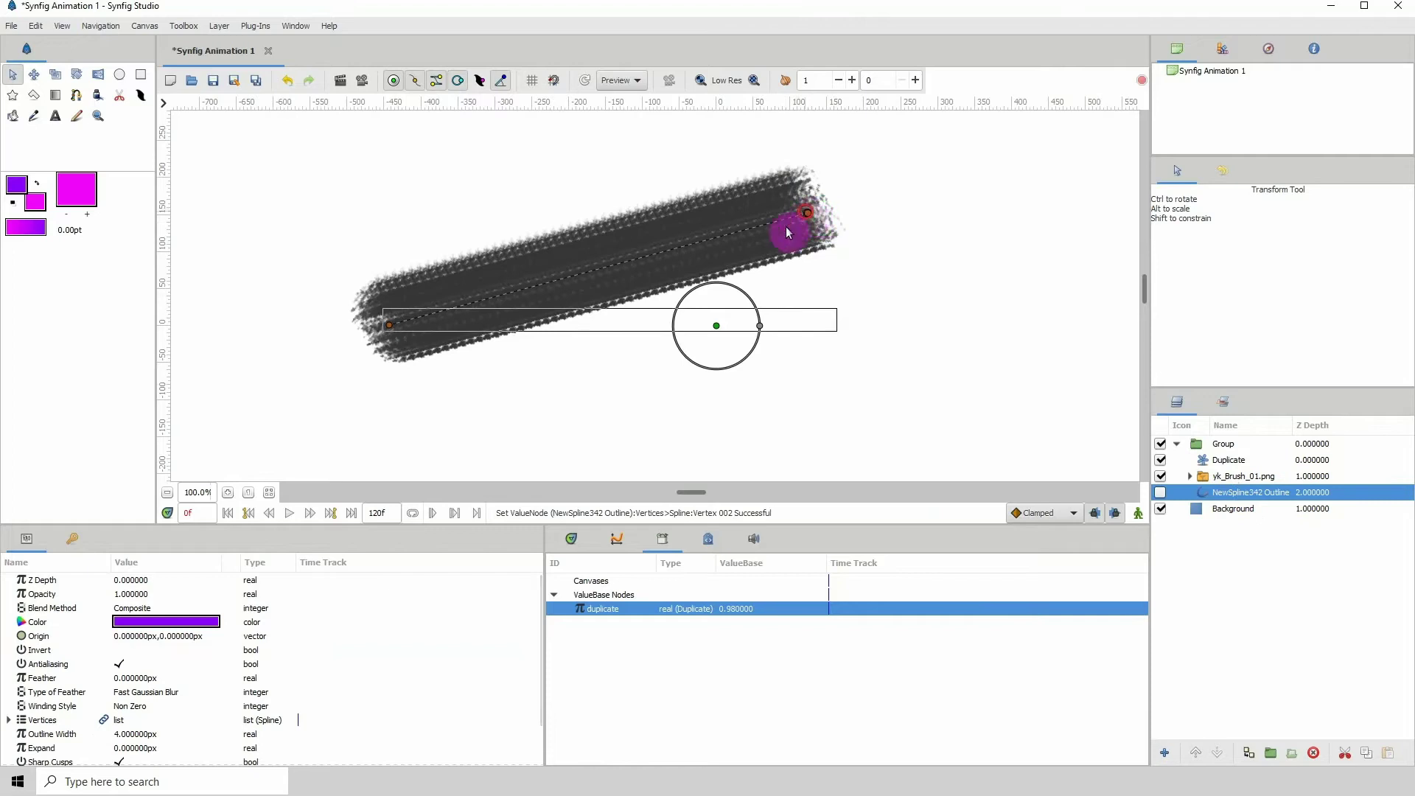
Test the brush spacing by shortening and stretching the spline, leaving its right end vertex well beyond the original end.
drag(806, 214, 656, 301)
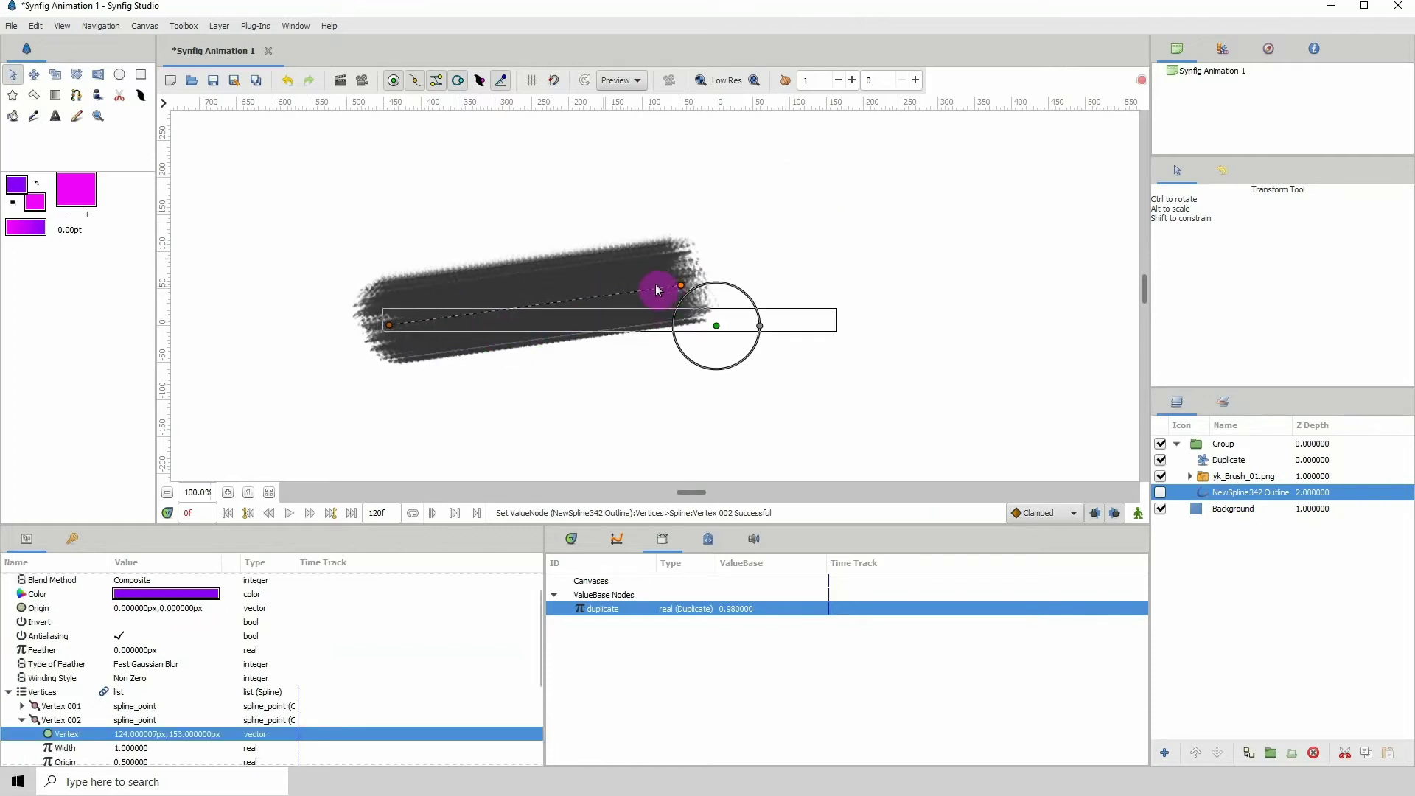
drag(687, 294, 1135, 184)
drag(911, 256, 499, 338)
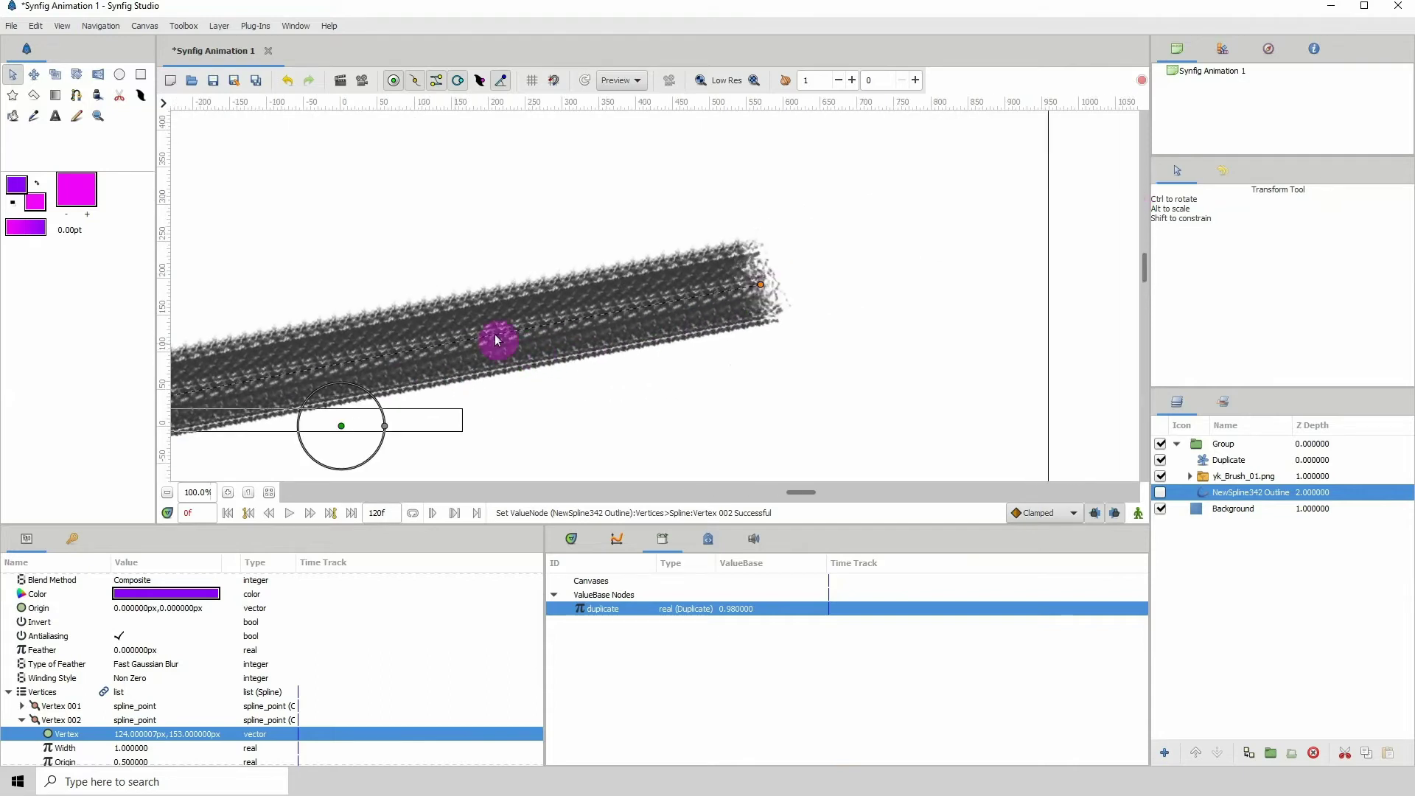
mouse_move(762, 291)
mouse_down()
mouse_move(1059, 199)
mouse_move(552, 354)
mouse_move(416, 359)
mouse_up()
drag(729, 289, 1059, 186)
mouse_move(331, 385)
mouse_down()
mouse_move(437, 367)
mouse_move(347, 353)
mouse_move(451, 329)
mouse_up()
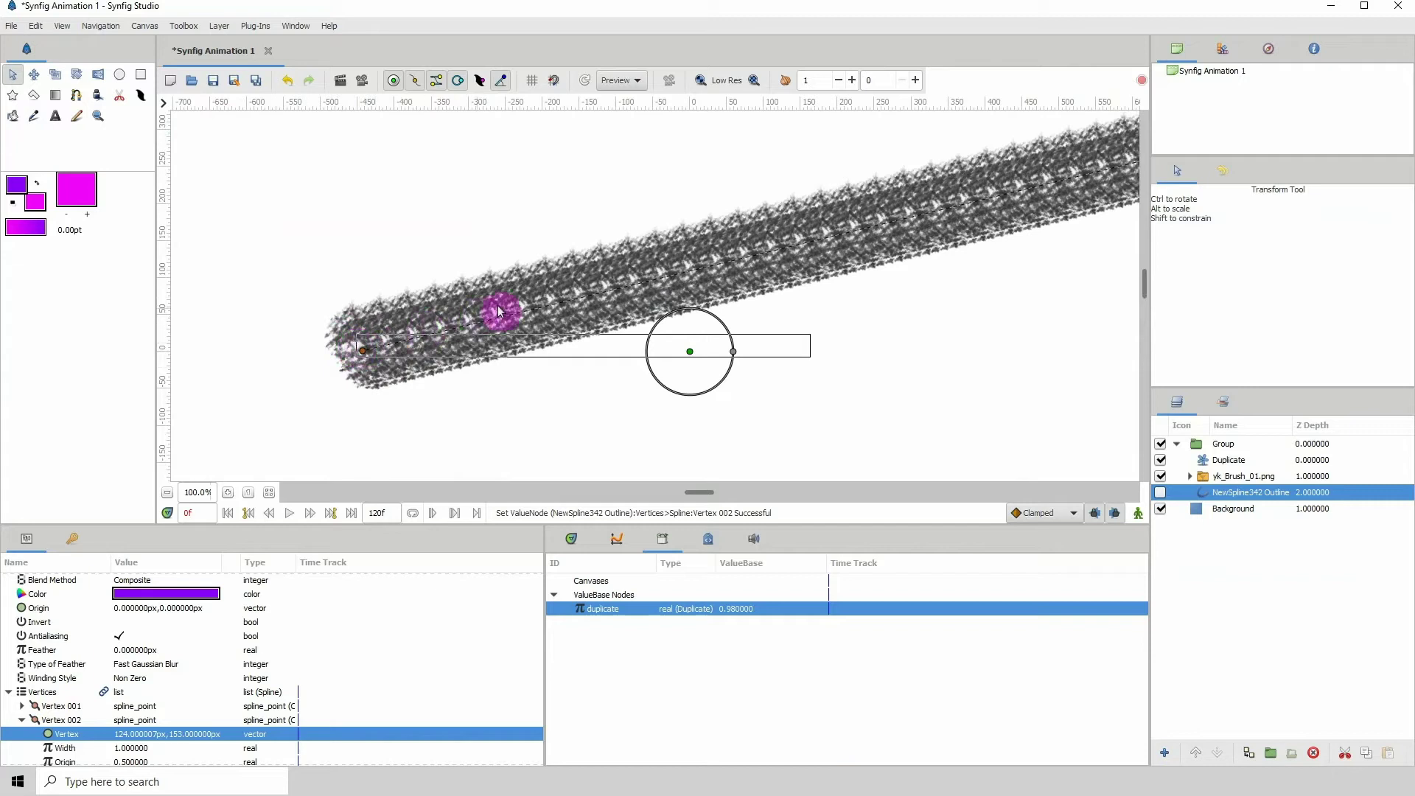
drag(983, 190, 612, 284)
drag(965, 246, 739, 290)
drag(1074, 158, 1005, 196)
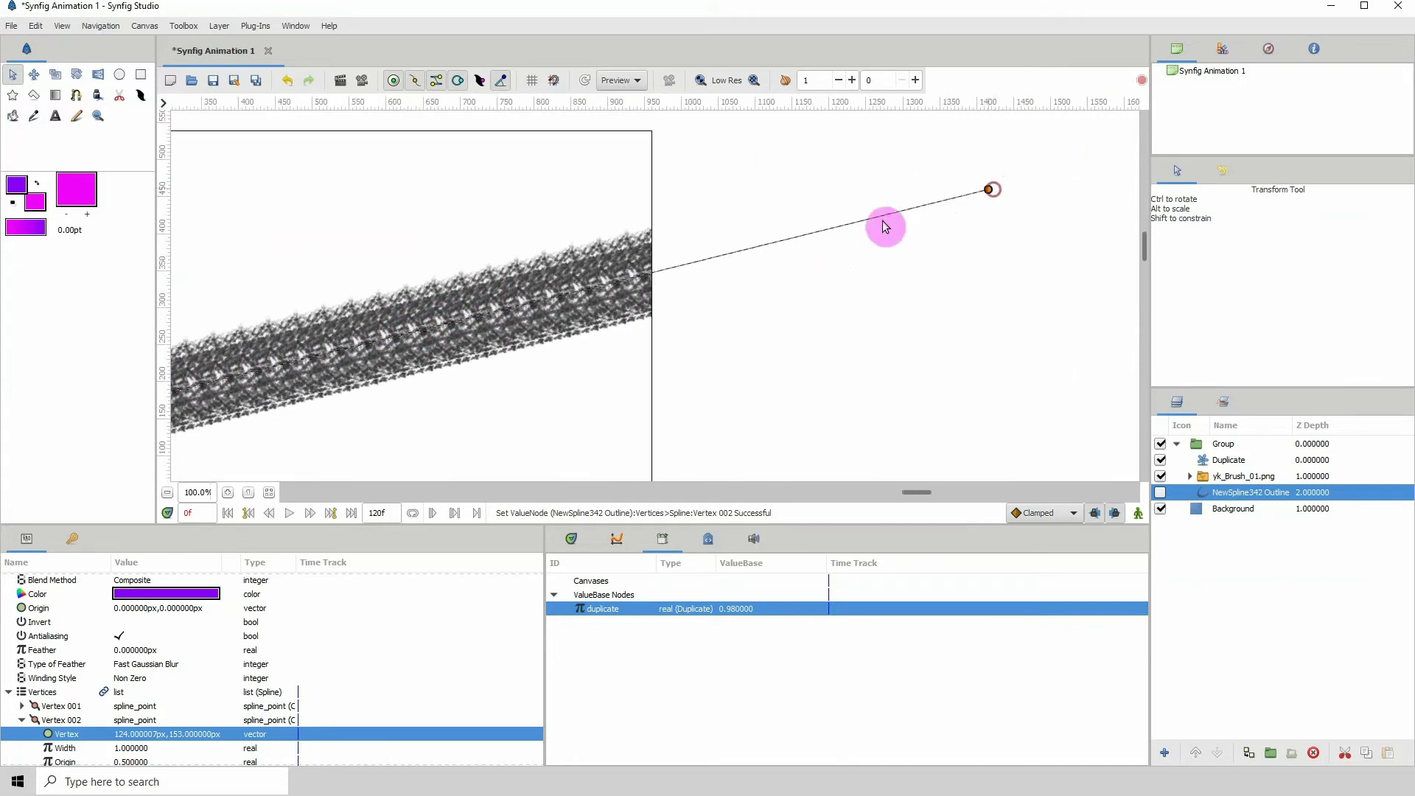
mouse_move(499, 357)
mouse_down()
mouse_move(853, 183)
mouse_move(839, 305)
mouse_up()
Insert a shape-preserving vertex midway along the spline and move it to bend the stroke into an arch.
right_click(506, 334)
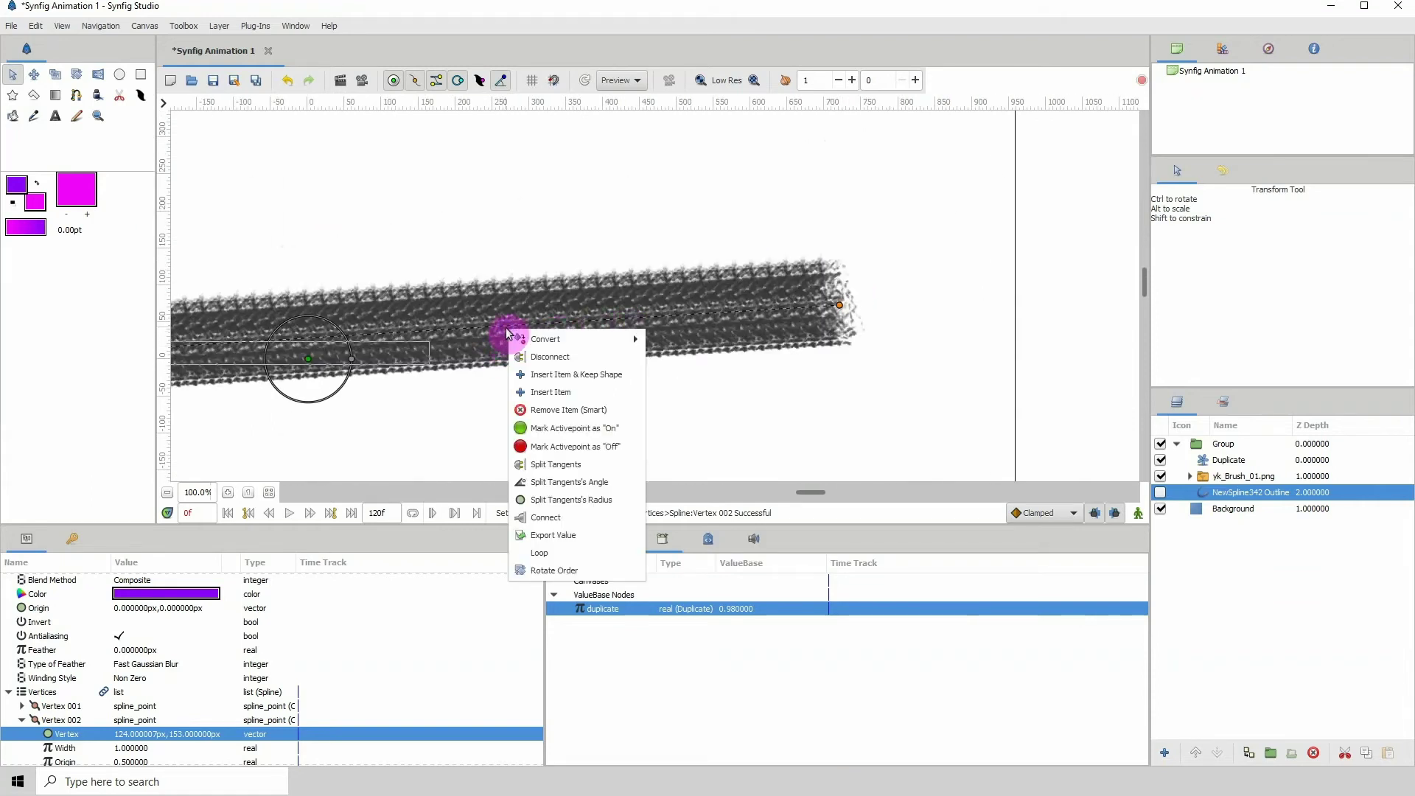
click(544, 374)
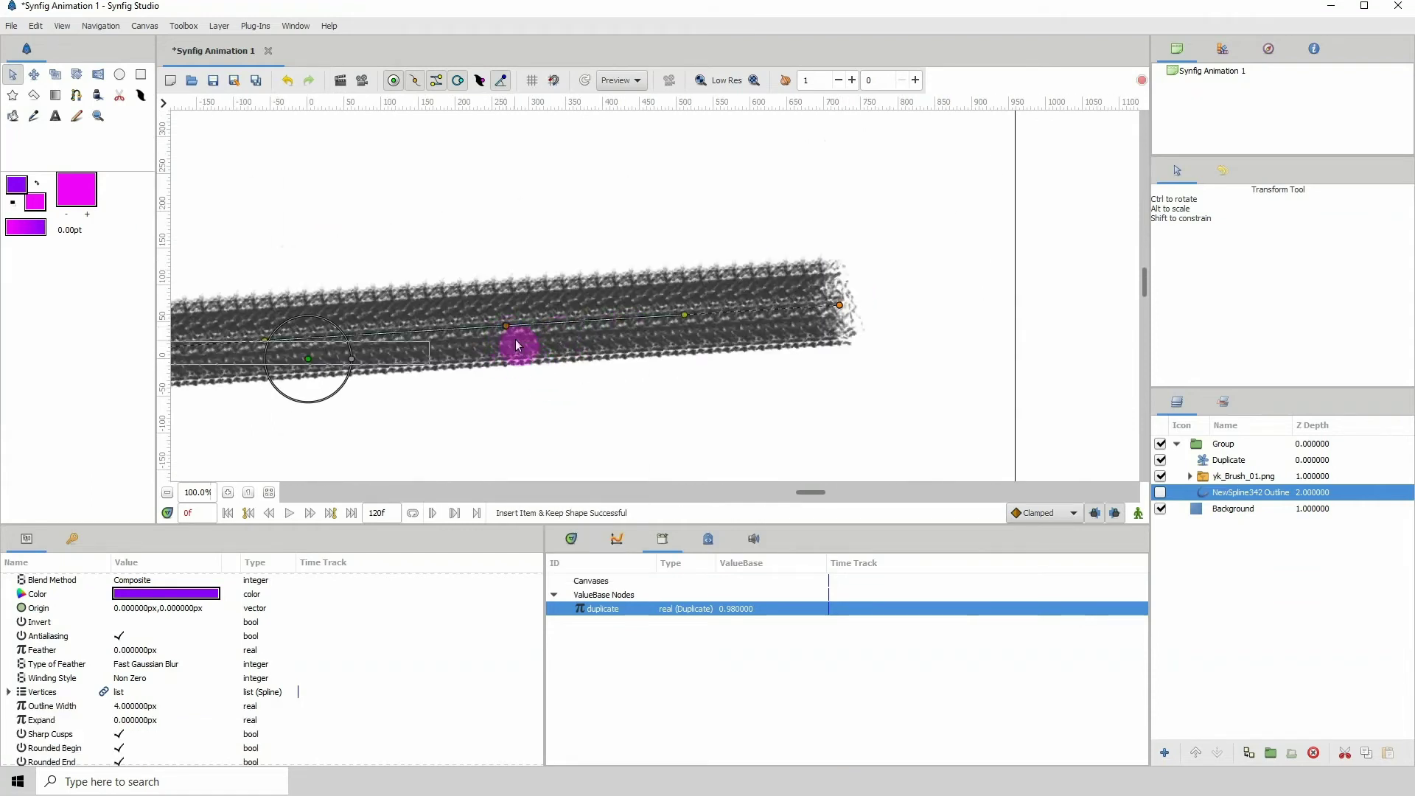
mouse_move(506, 324)
mouse_down()
mouse_move(474, 319)
mouse_move(689, 339)
mouse_up()
Insert another shape-preserving vertex on the left half of the spline and move it down to form an S-curve.
scroll(490, 285, left, 5)
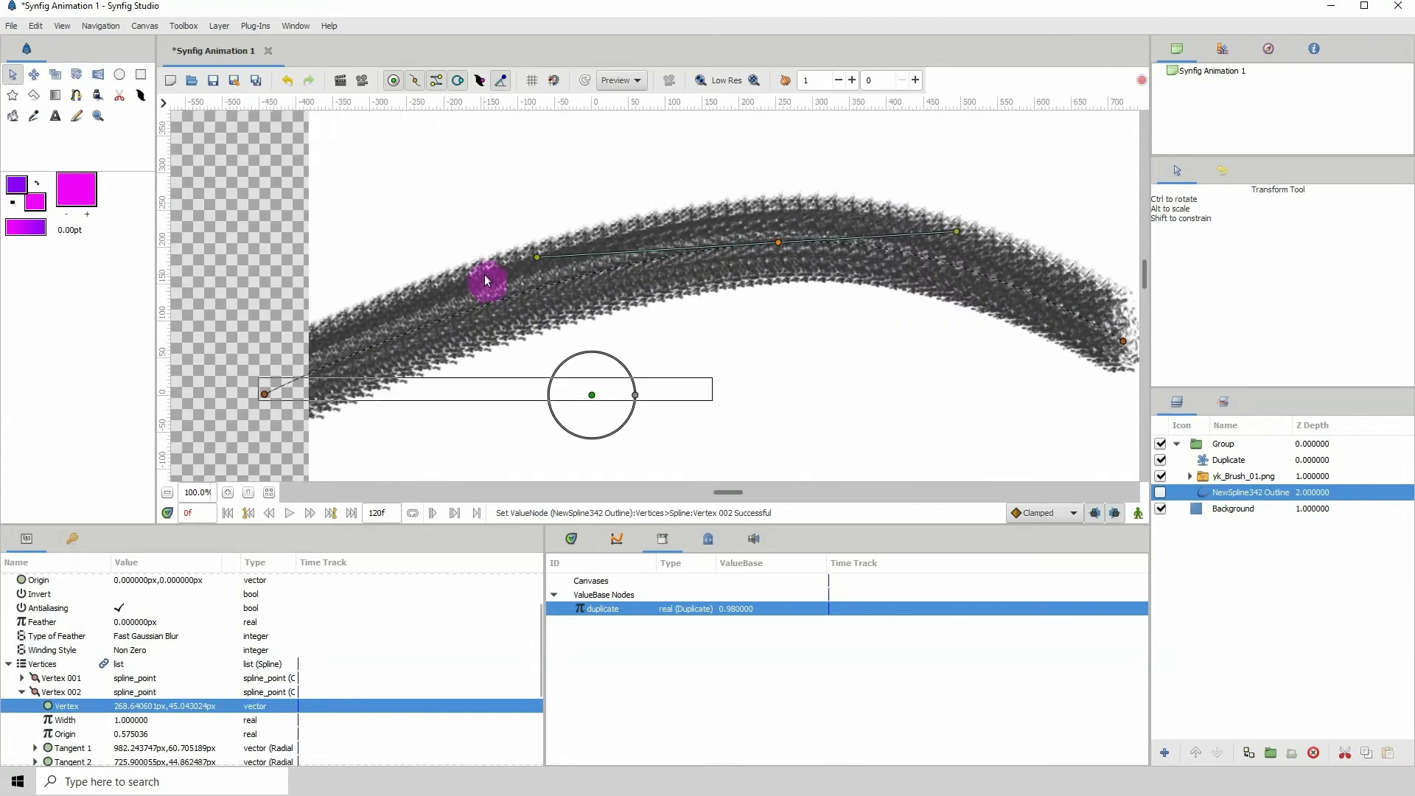
right_click(467, 307)
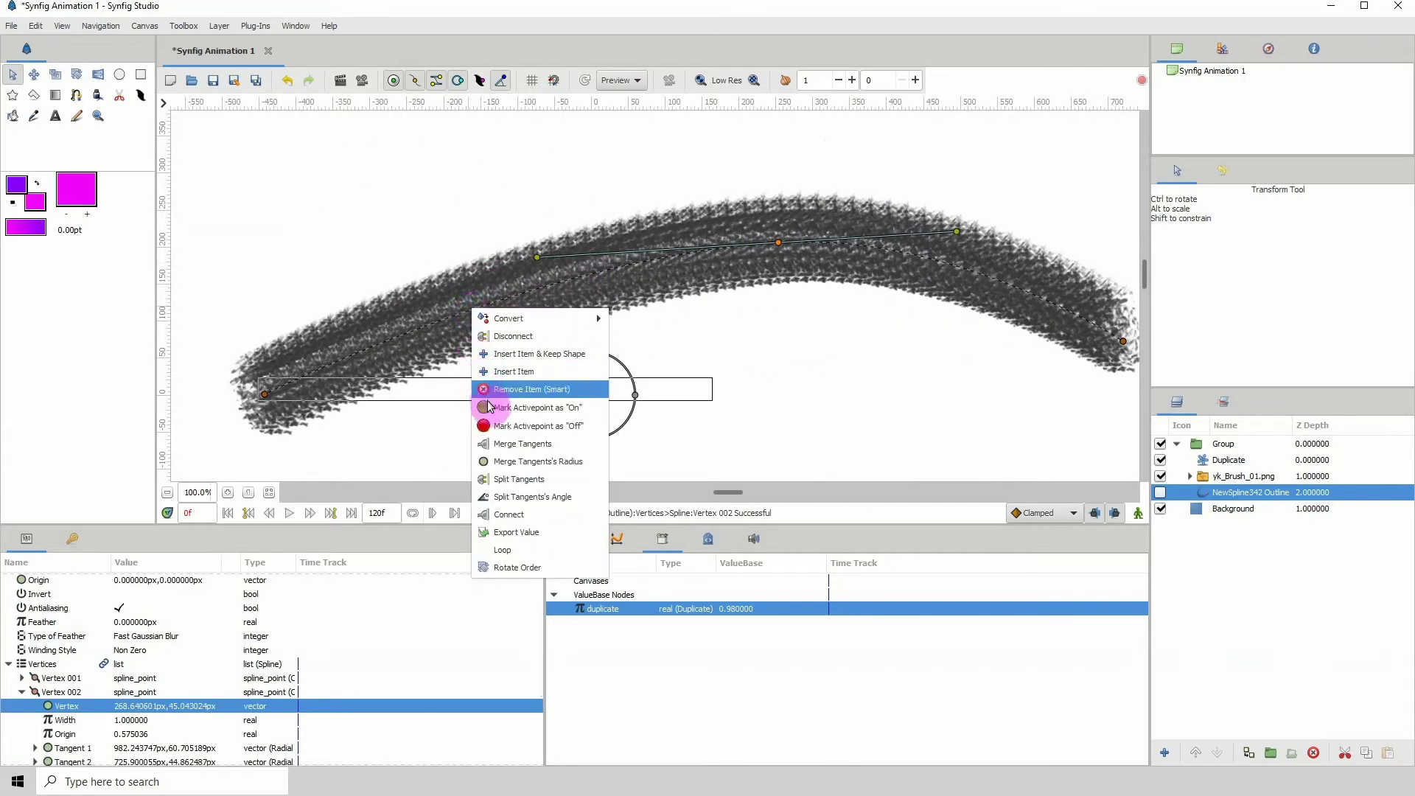
click(523, 355)
mouse_move(472, 318)
mouse_down()
mouse_move(600, 405)
mouse_move(555, 383)
mouse_move(537, 335)
mouse_move(615, 406)
mouse_up()
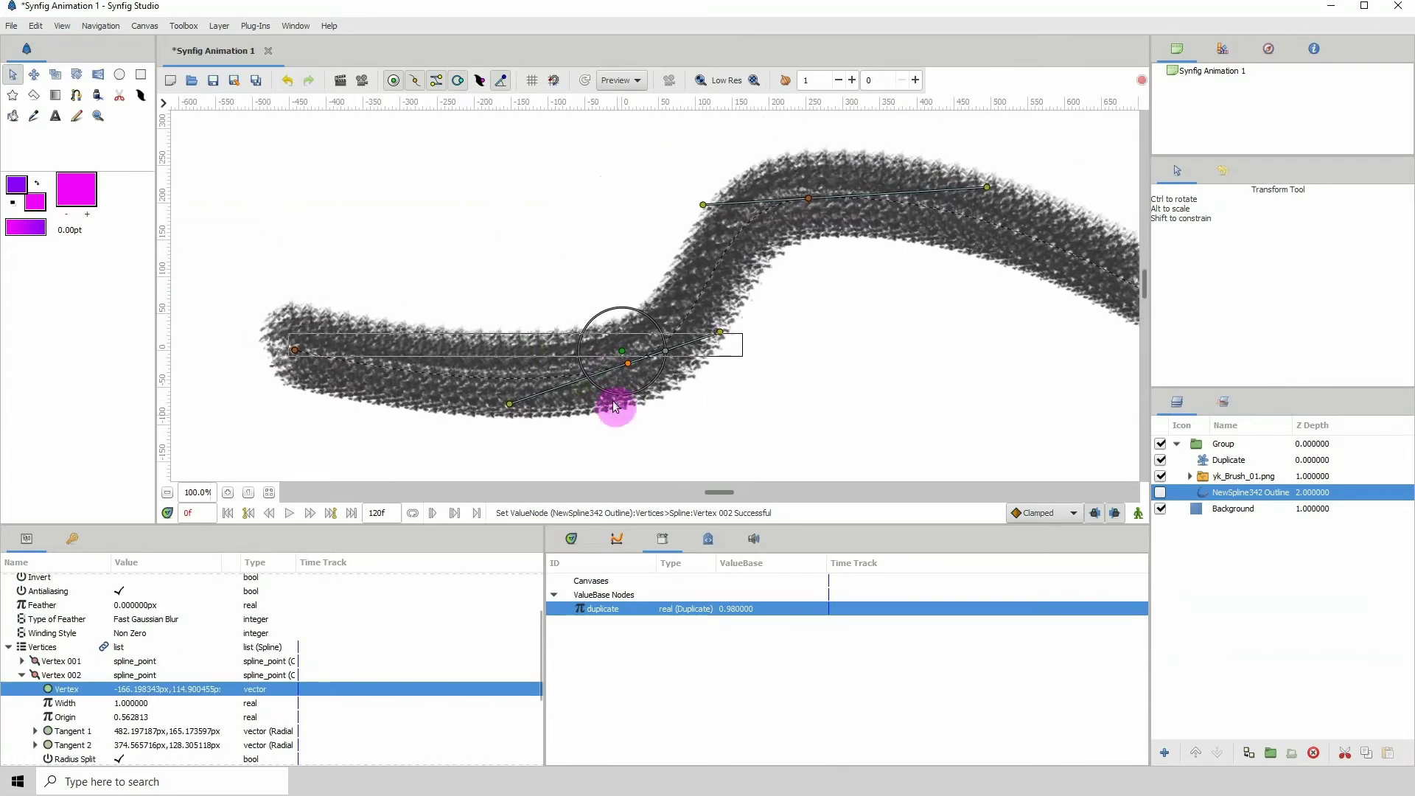
Link the Amount of the yk_Brush_01.png group's transformation Angle to the exported duplicate value.
click(1226, 477)
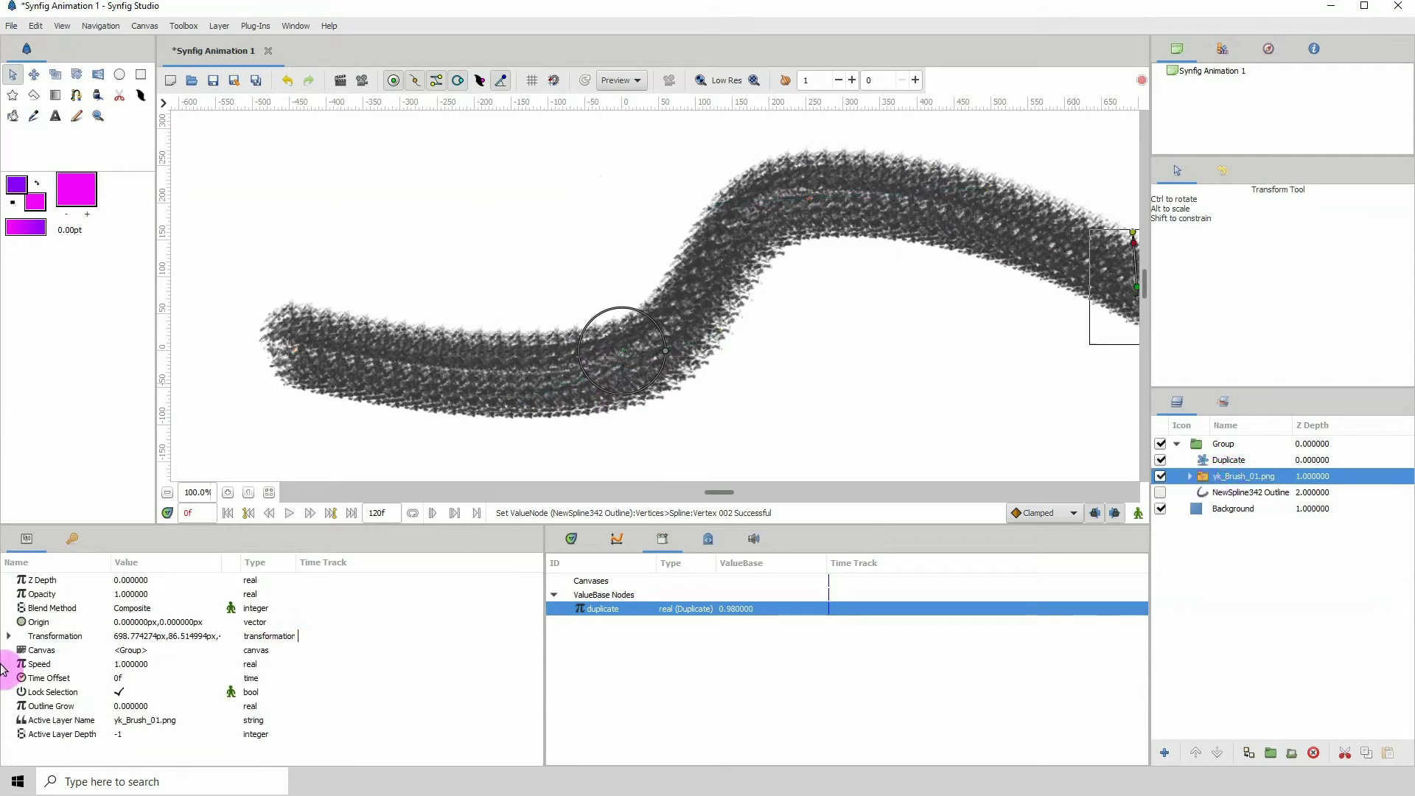
click(10, 636)
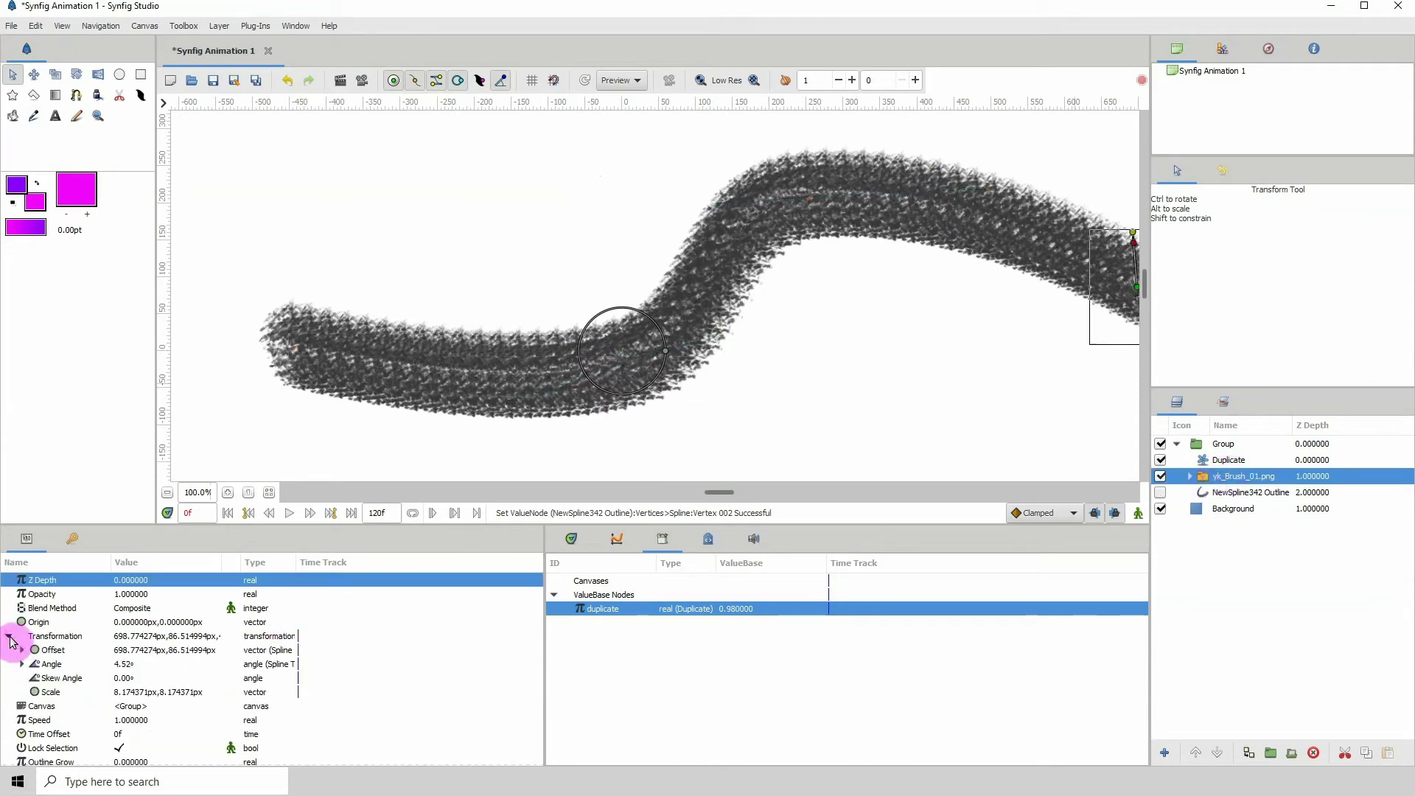
click(42, 666)
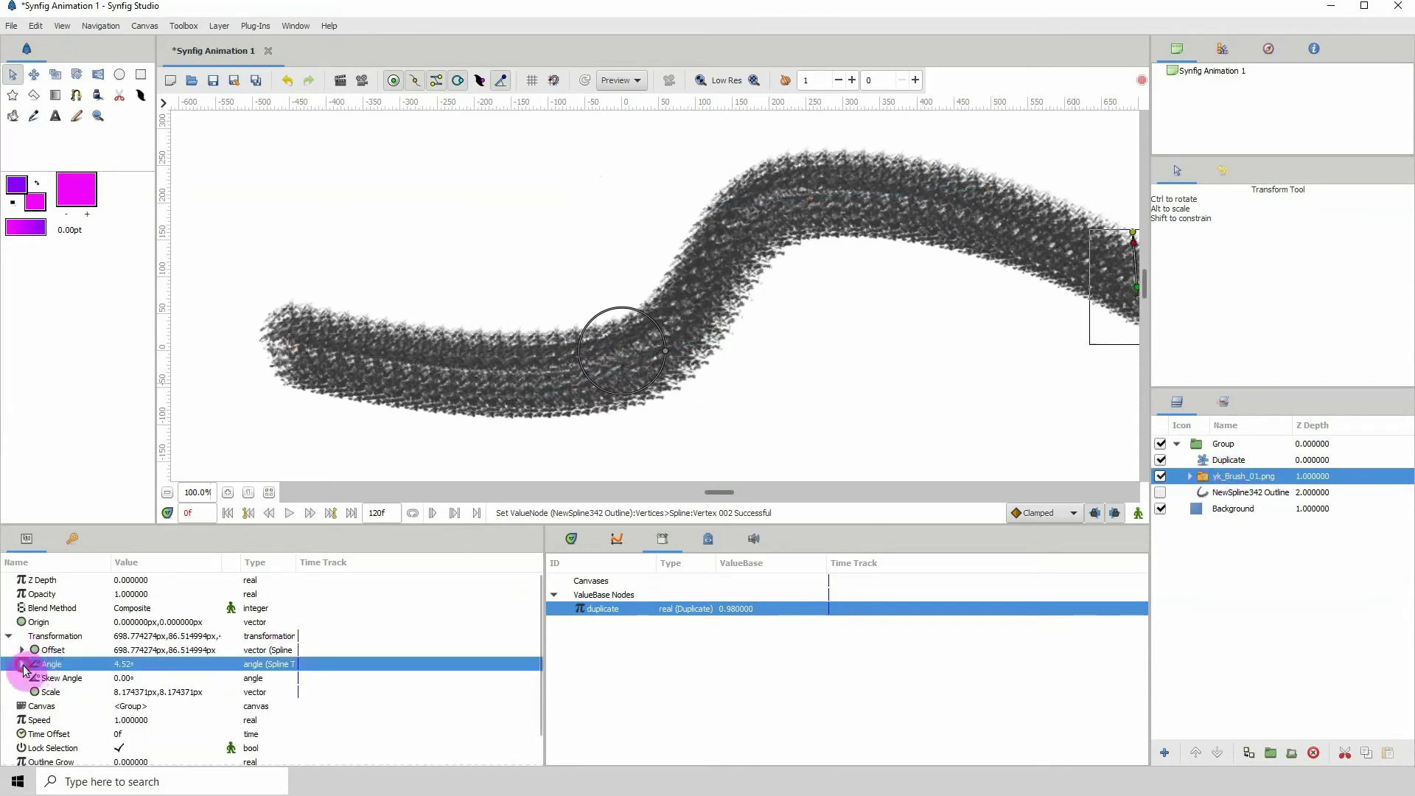
click(22, 664)
click(63, 706)
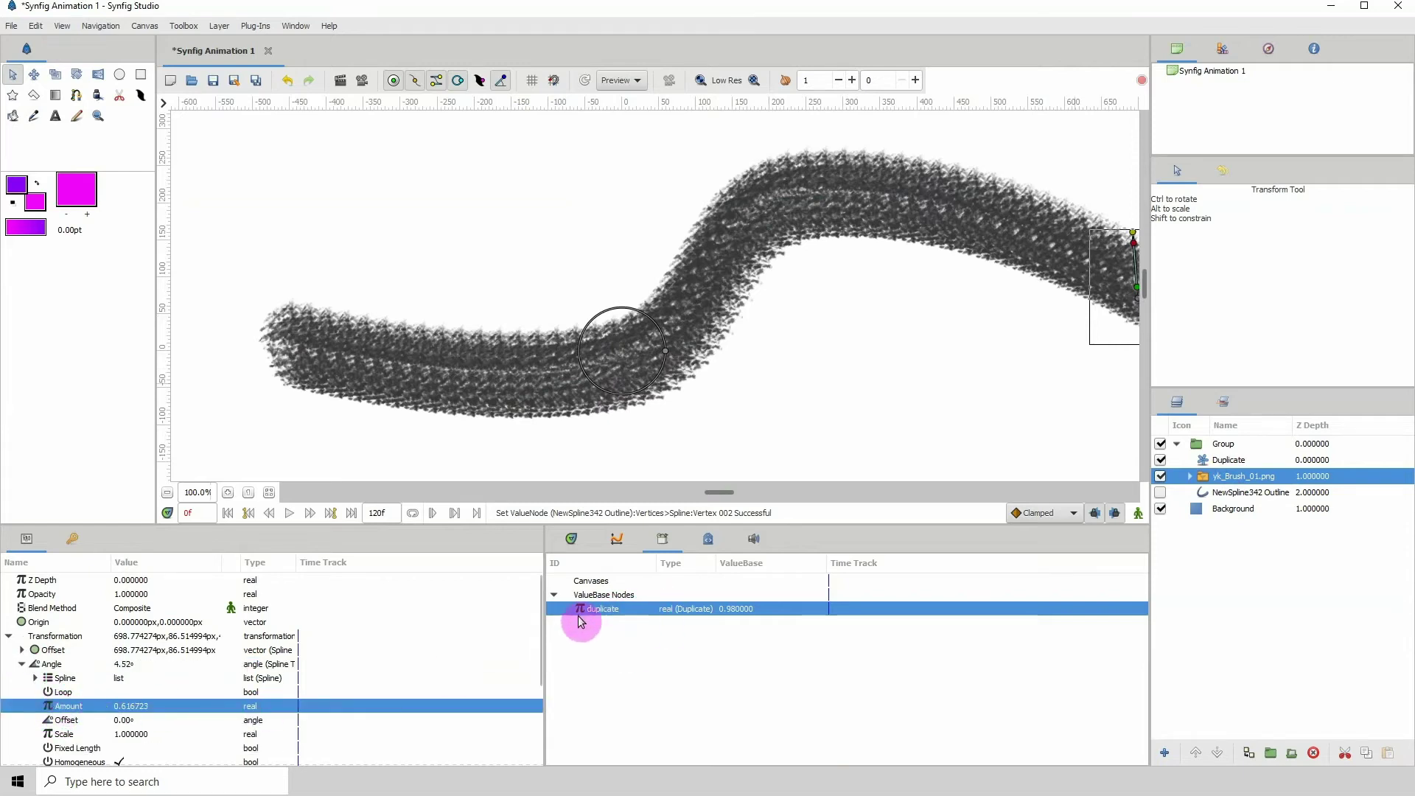
drag(587, 621, 133, 711)
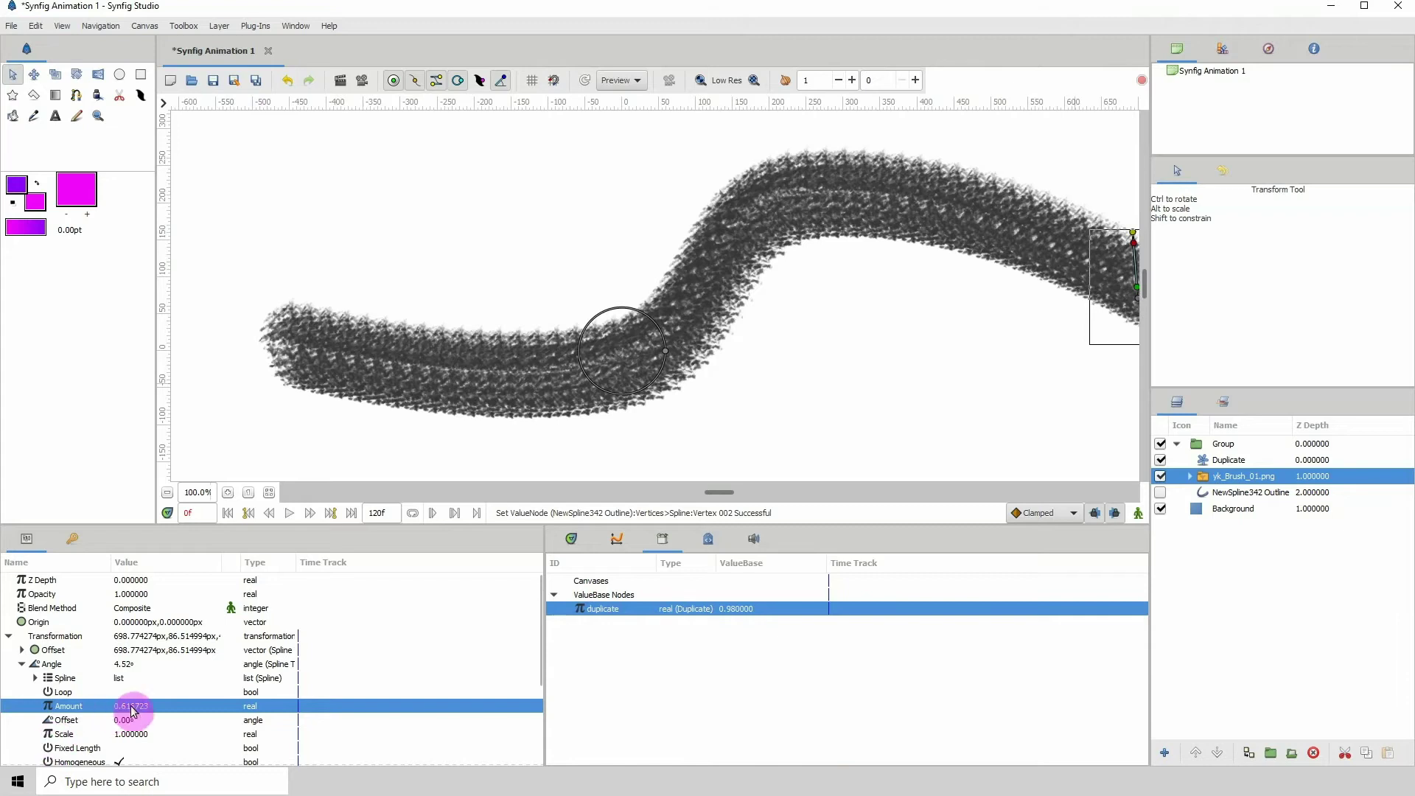
click(181, 670)
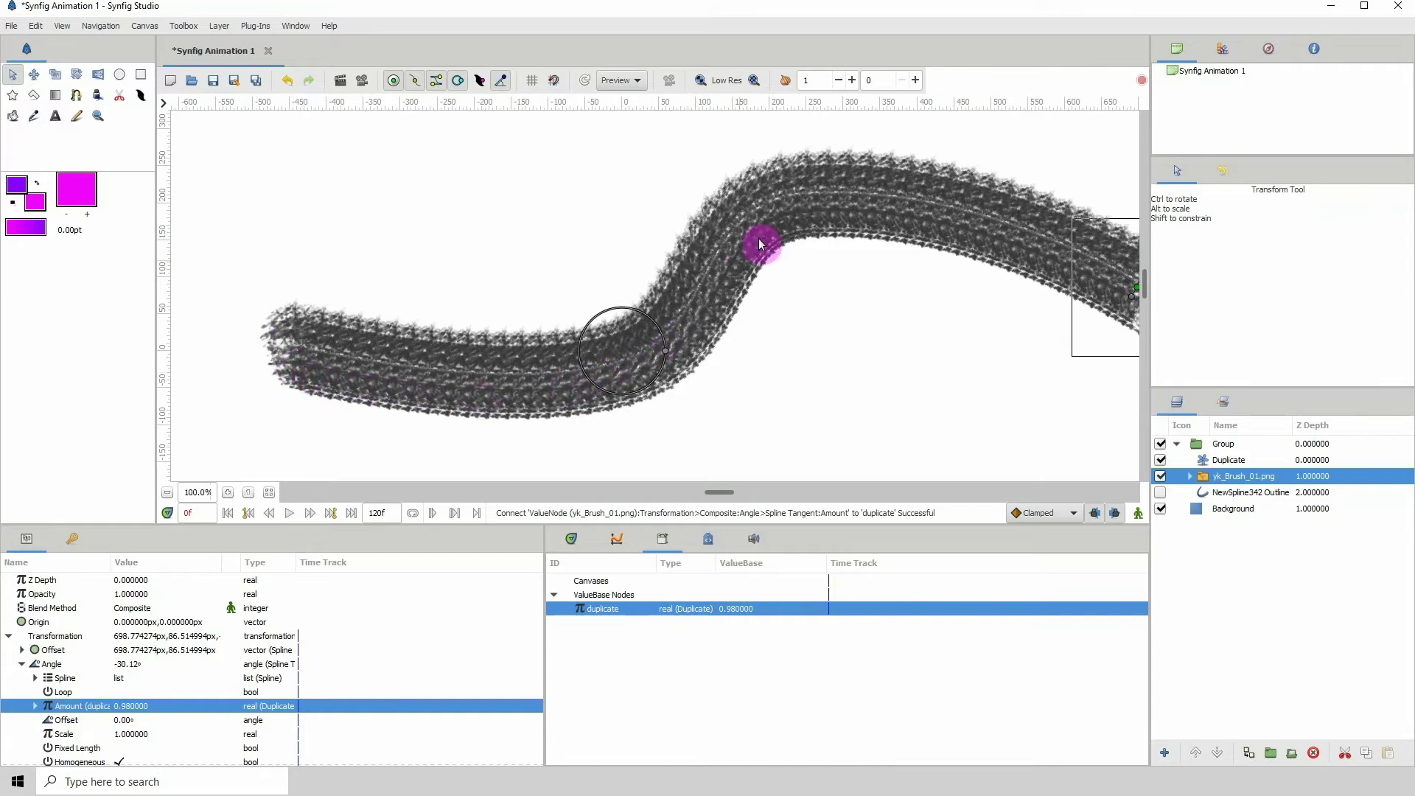
Examine the Amount links under Offset and Angle and how the brush copies follow the curve along the whole stroke.
scroll(1056, 284, right, 5)
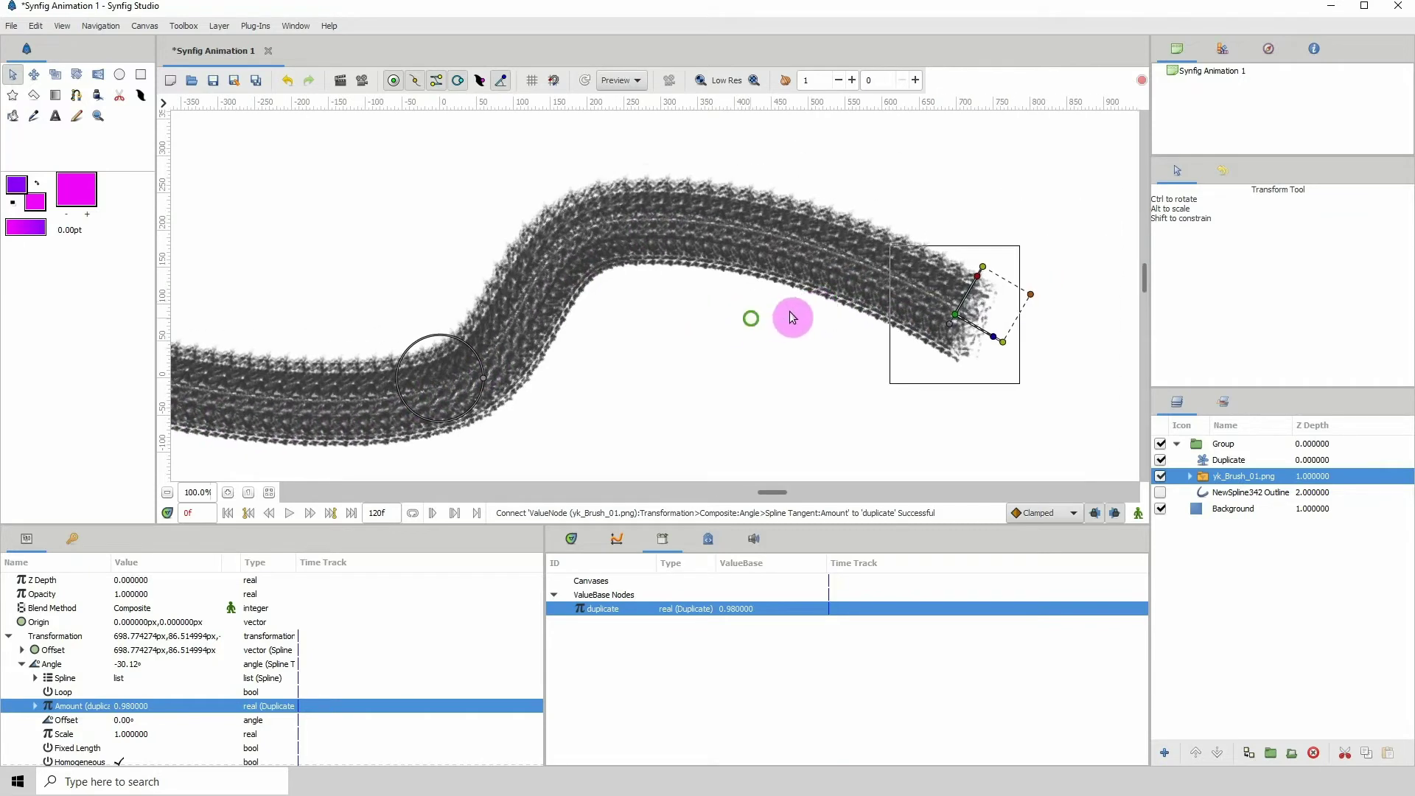
click(54, 649)
click(22, 649)
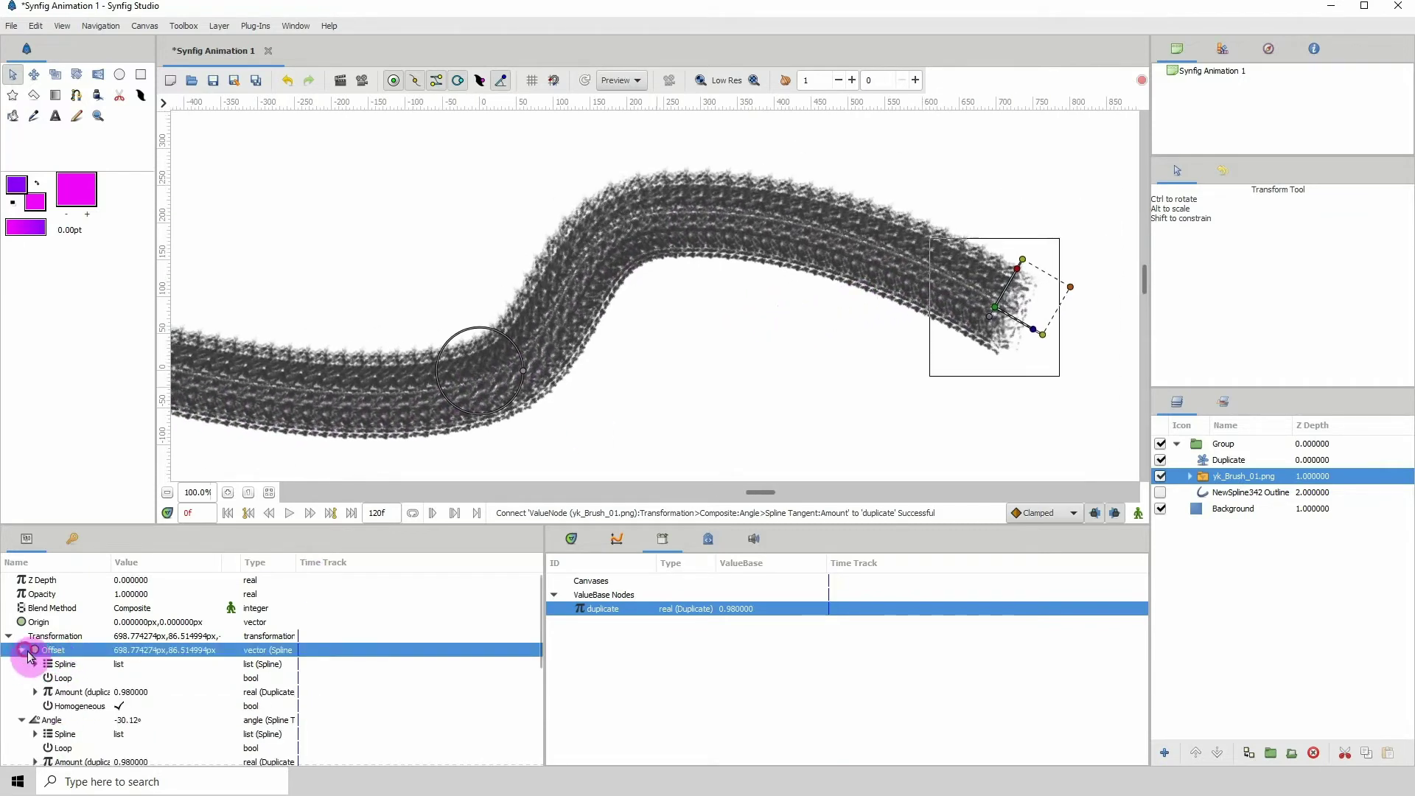
click(59, 695)
click(53, 720)
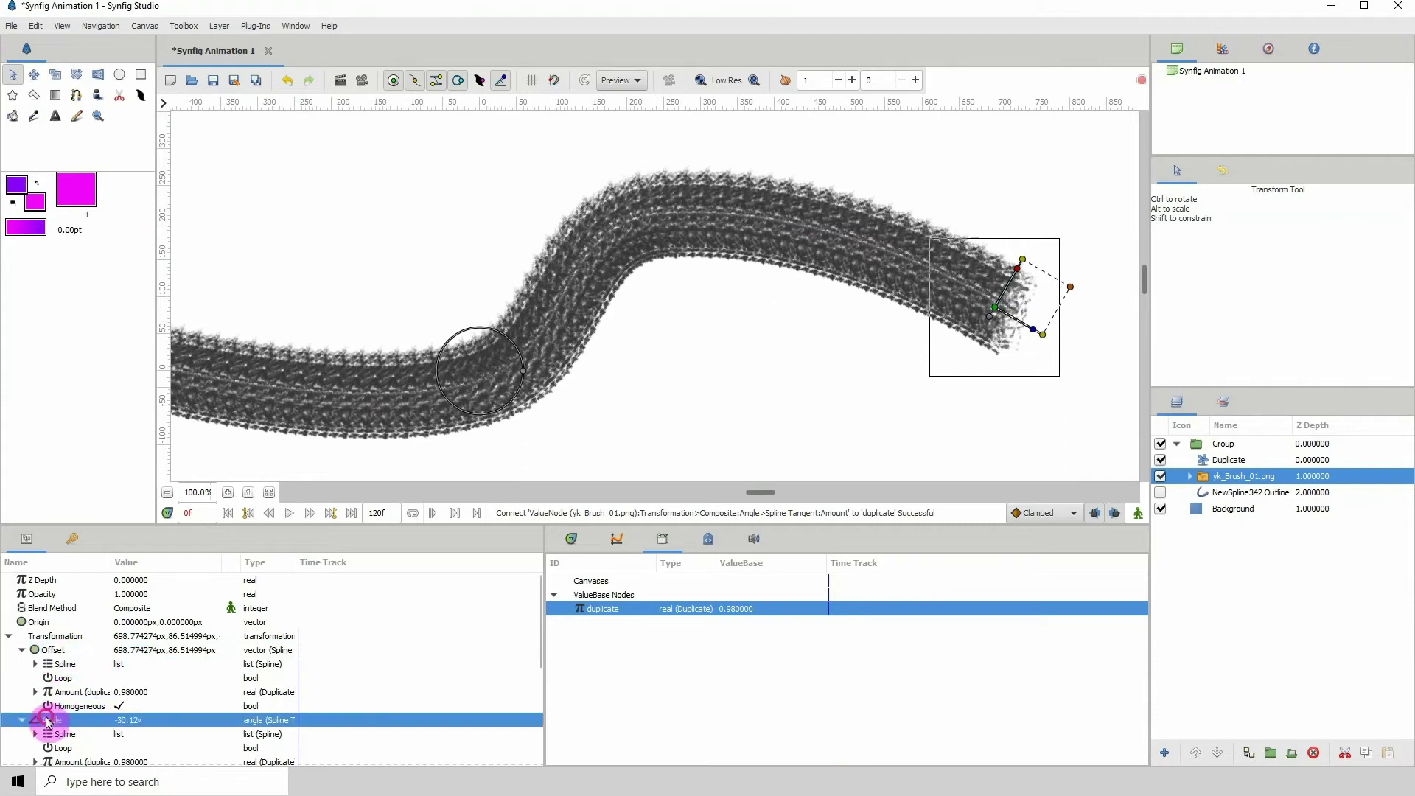
scroll(414, 380, left, 3)
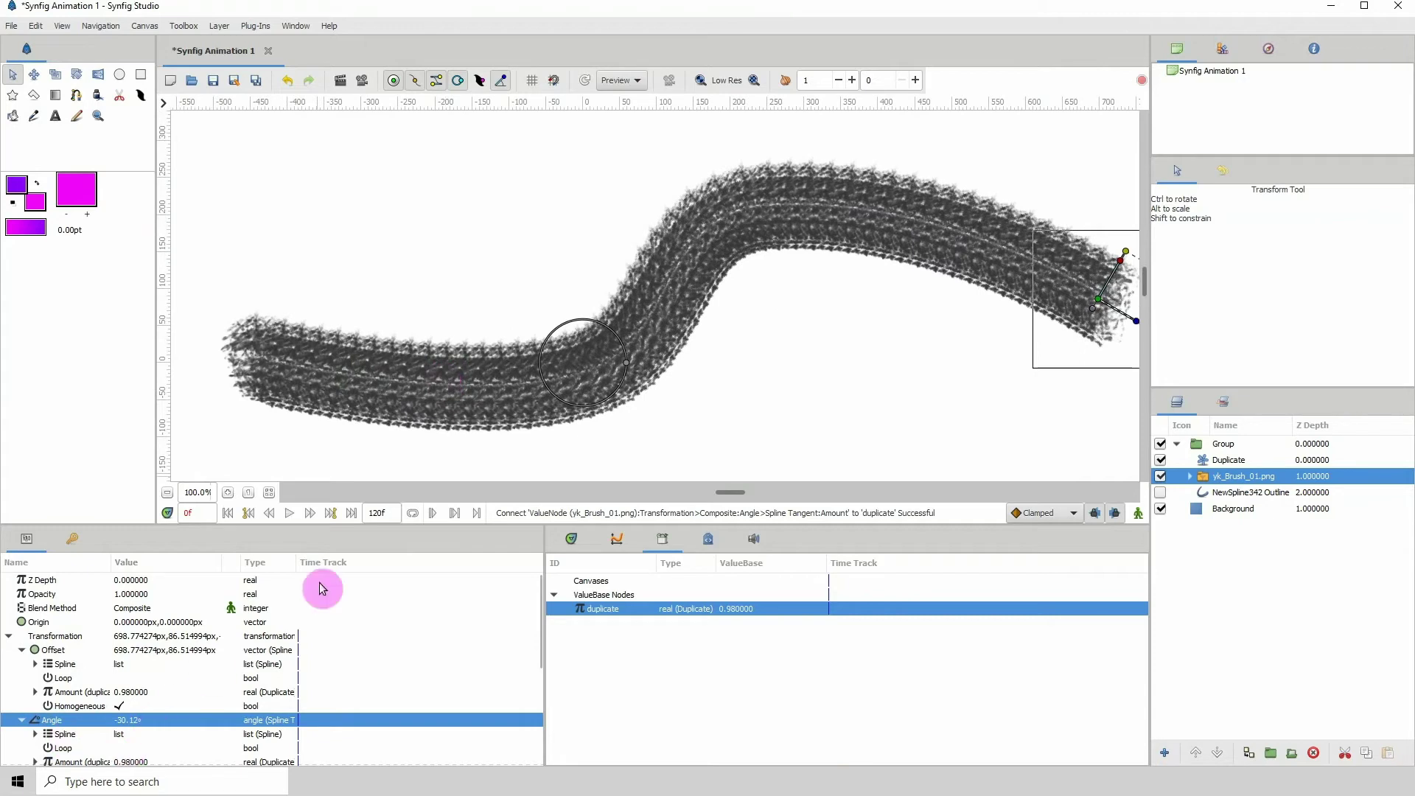
scroll(561, 347, right, 1)
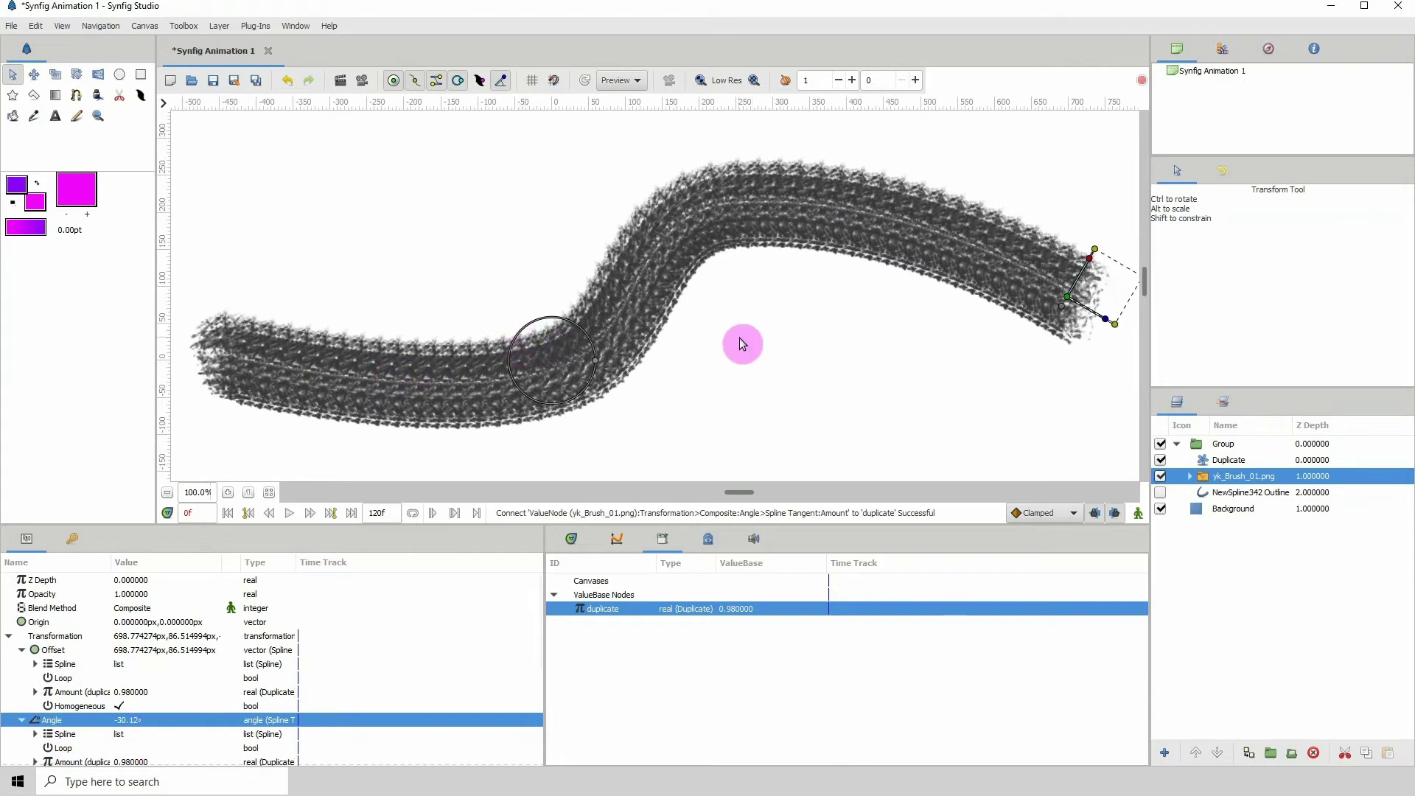
scroll(641, 339, up, 1)
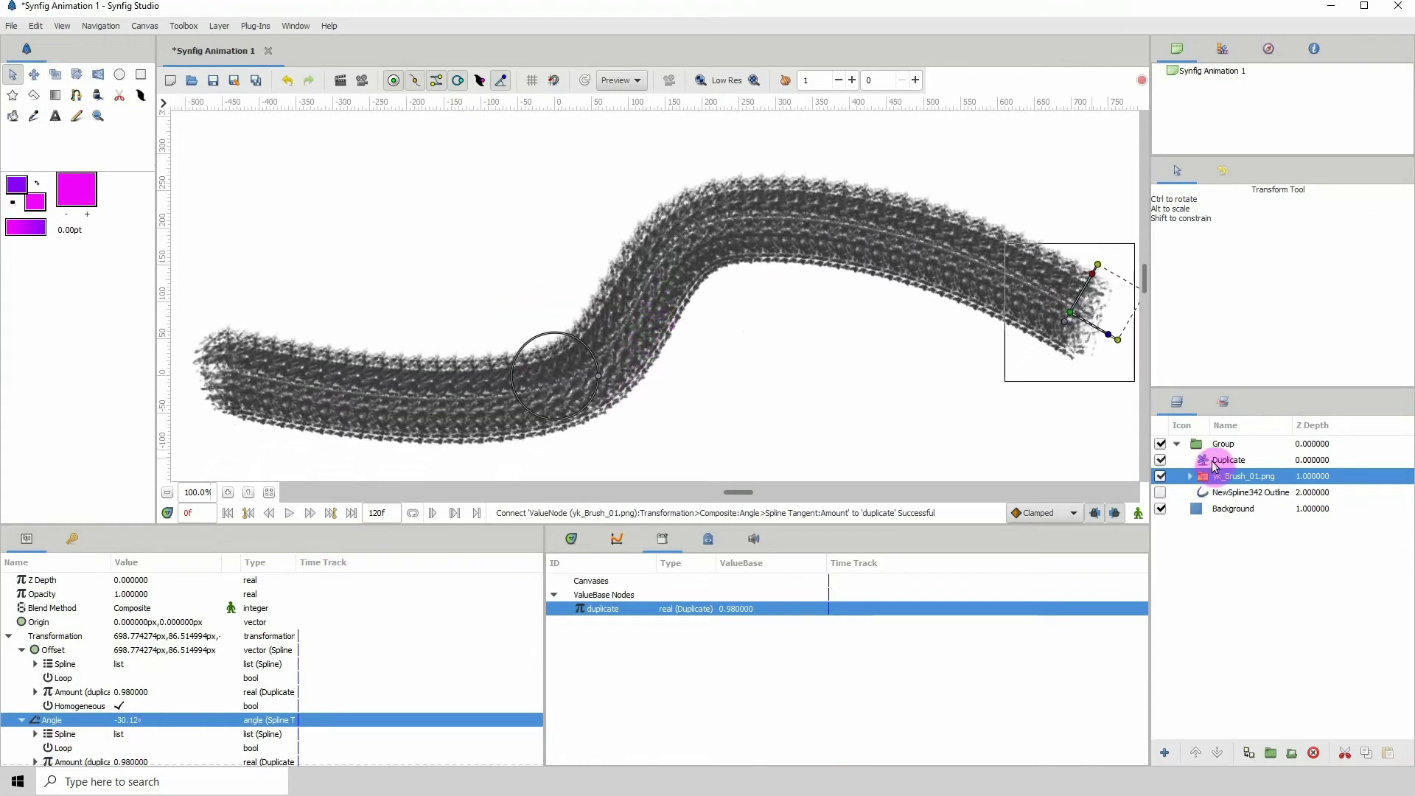
Set the Step of the Duplicate layer's index to 0.2 to spread the brush copies widely along the spline.
click(1227, 460)
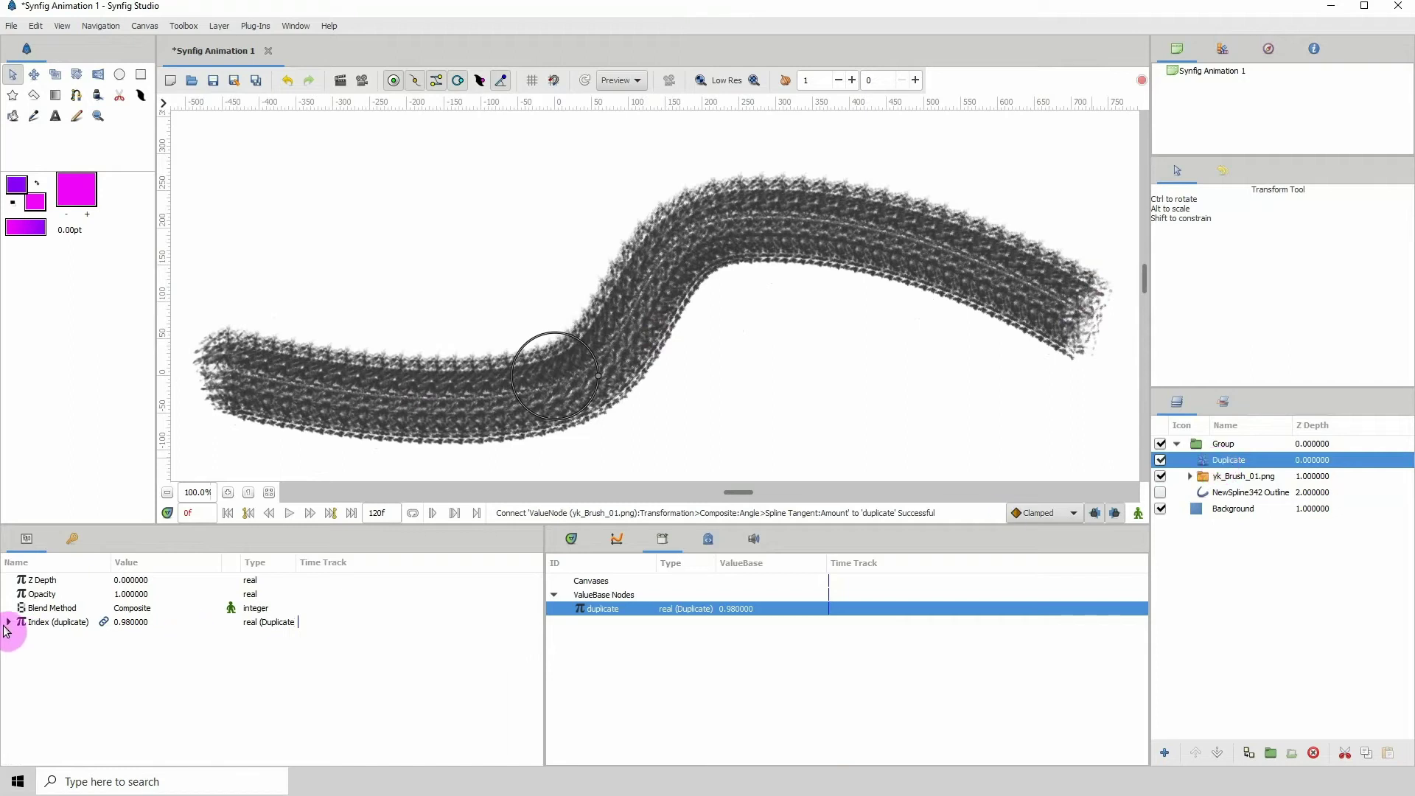
click(8, 622)
click(45, 663)
click(152, 664)
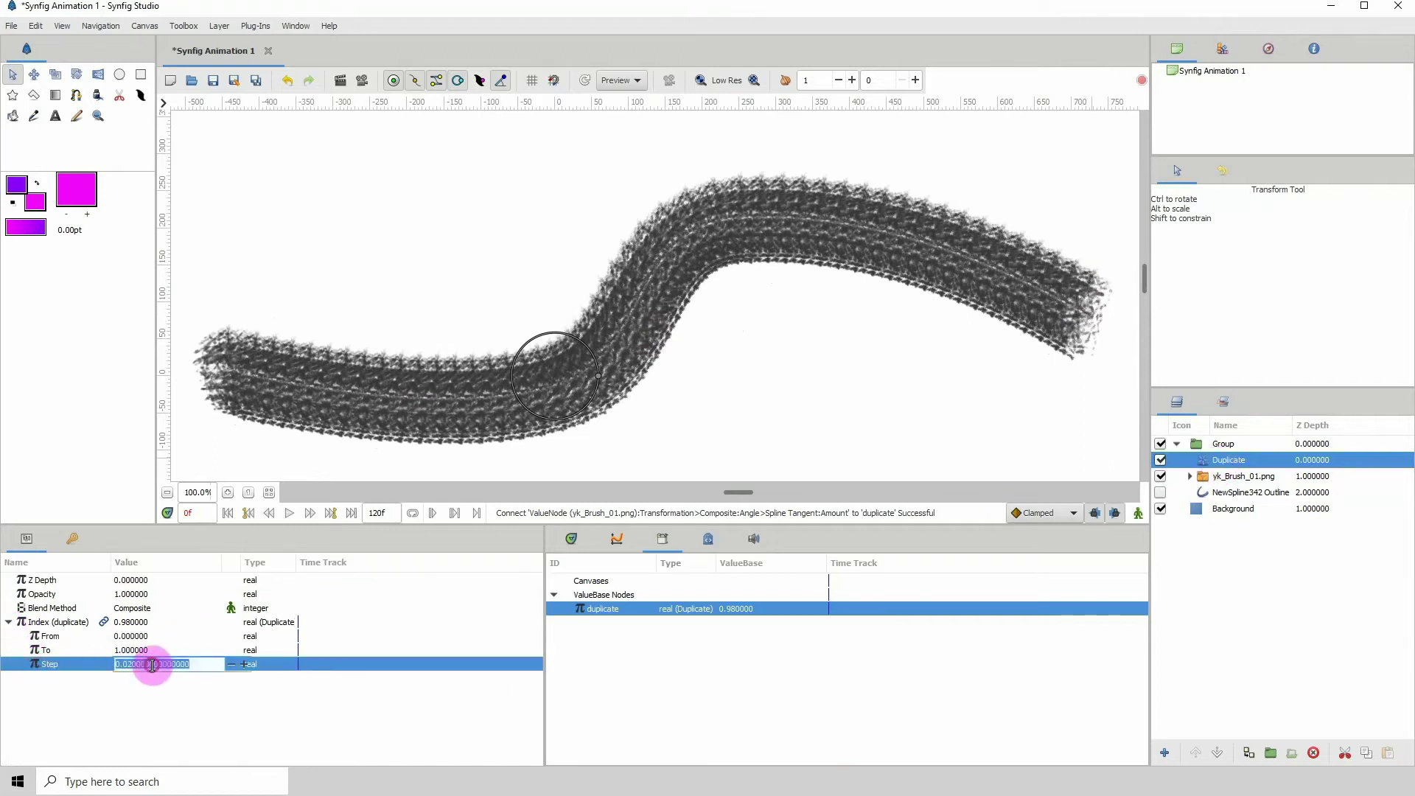
drag(180, 664, 126, 664)
drag(251, 664, 482, 675)
key(BackSpace)
key(BackSpace)
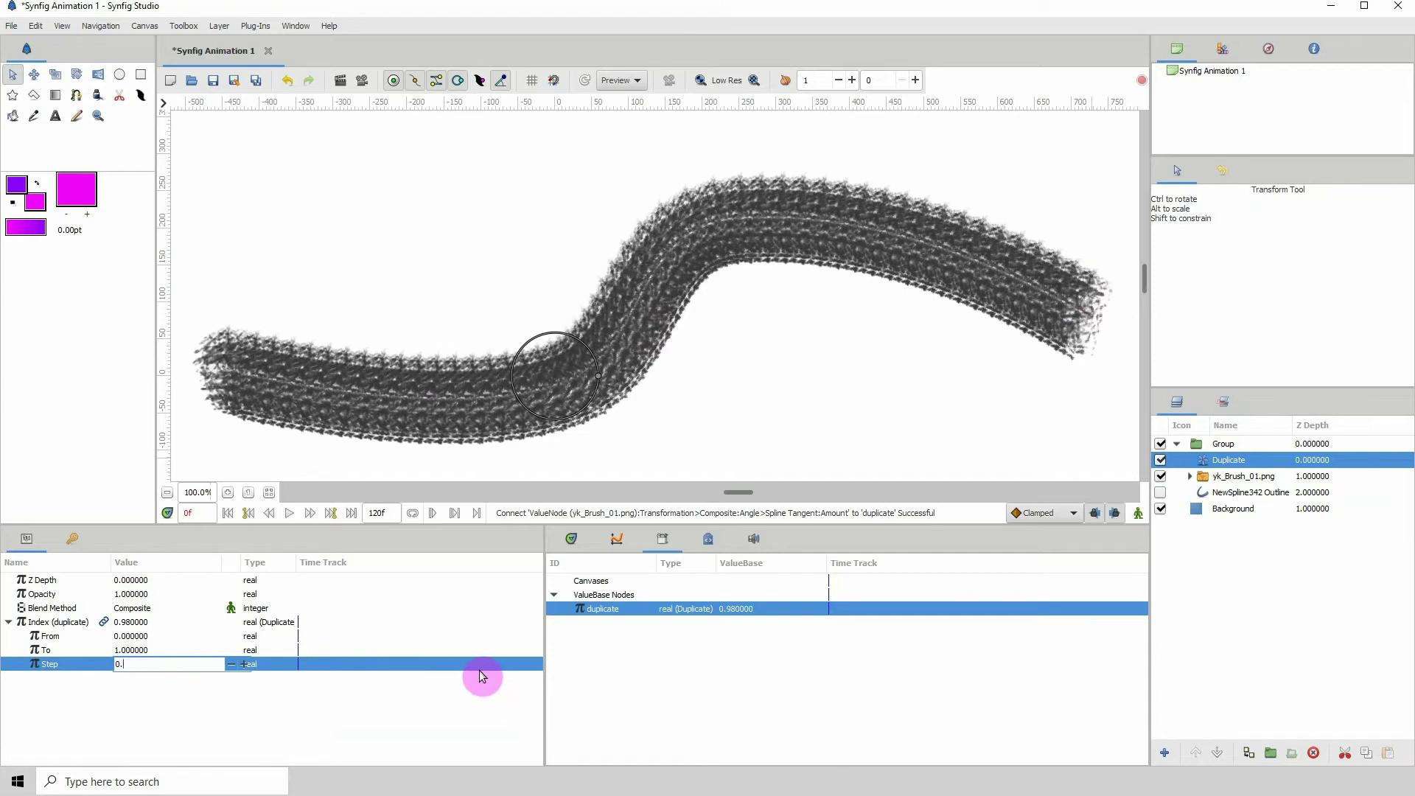
text(2)
key(Return)
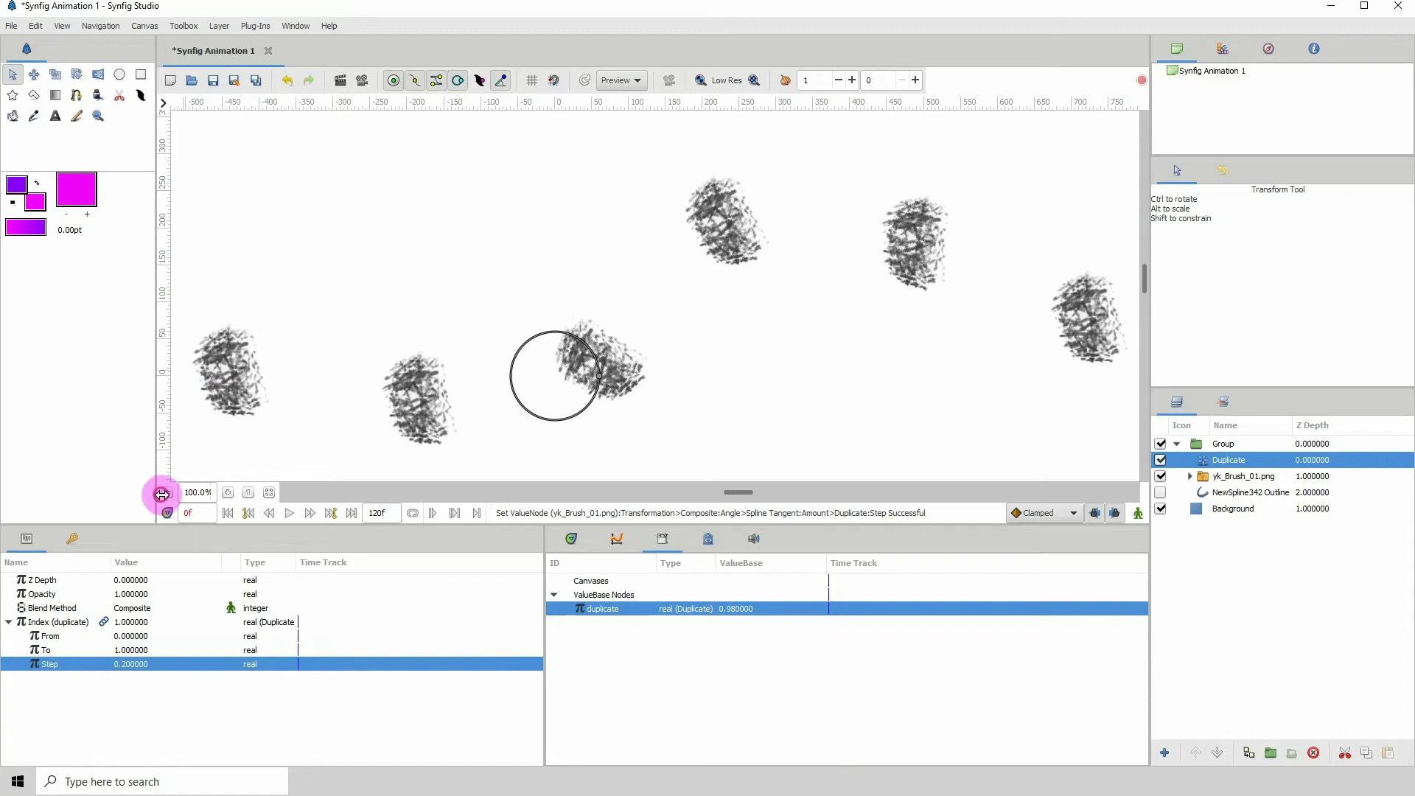
click(162, 493)
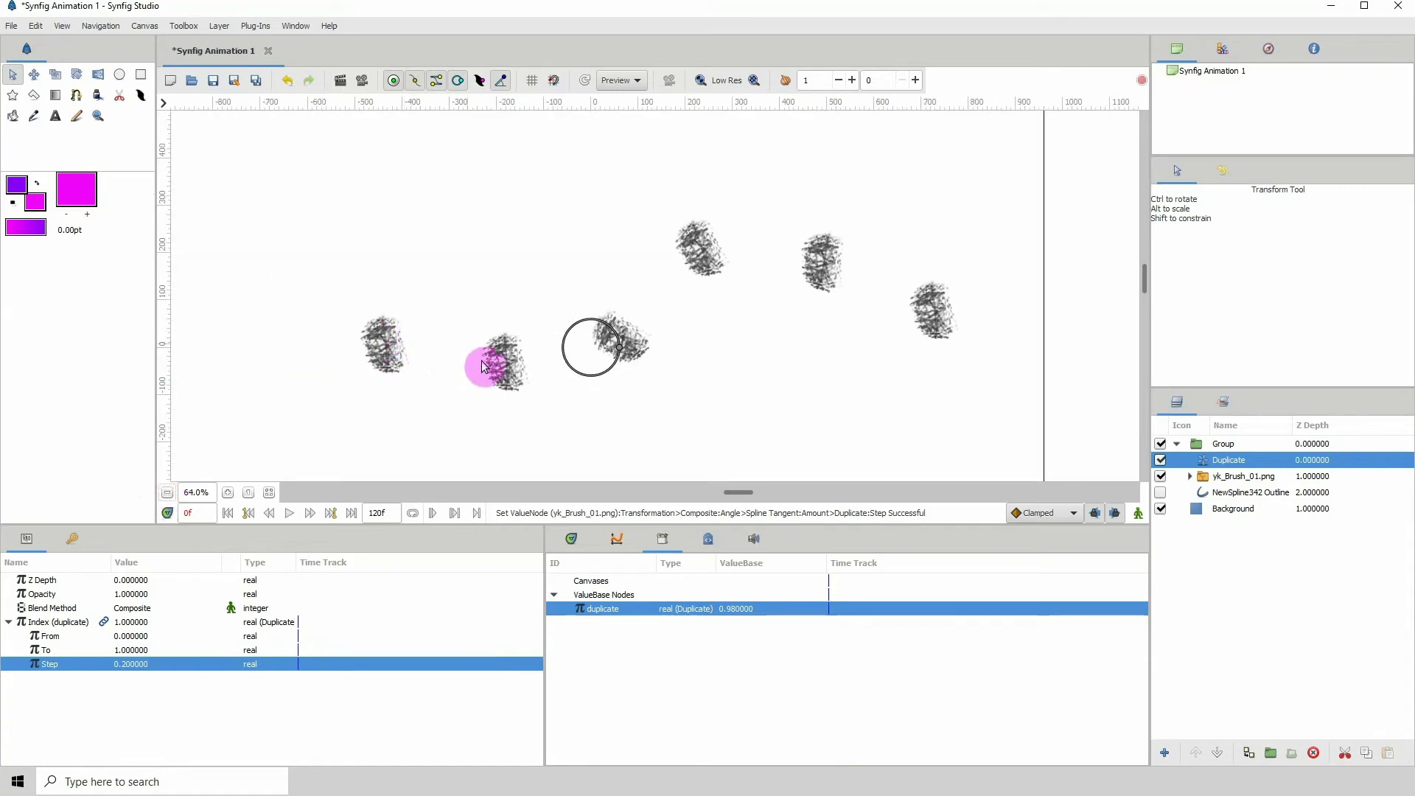
Reduce the Step of the Duplicate layer's index to 0.08 for closer brush copies.
click(126, 663)
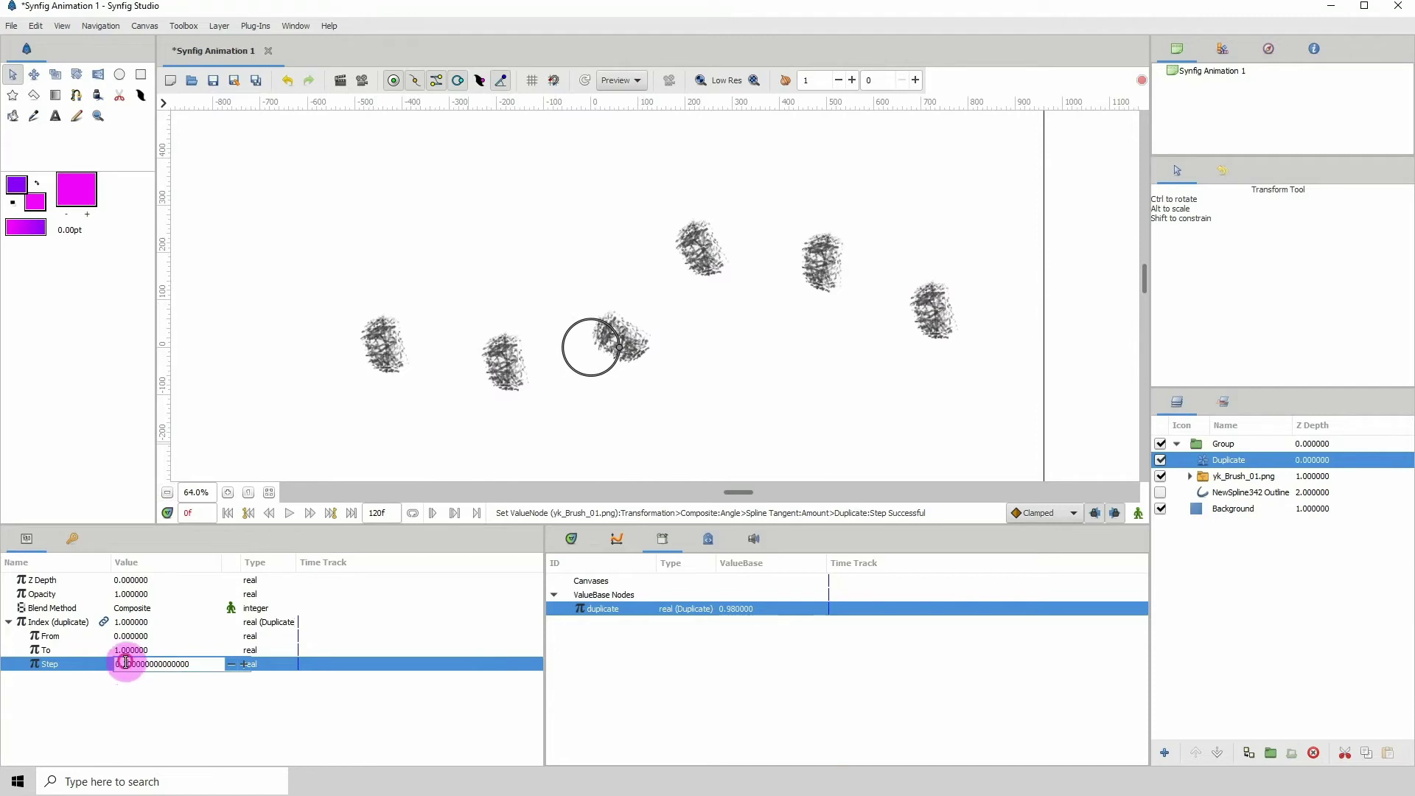
drag(126, 663, 249, 664)
key(BackSpace)
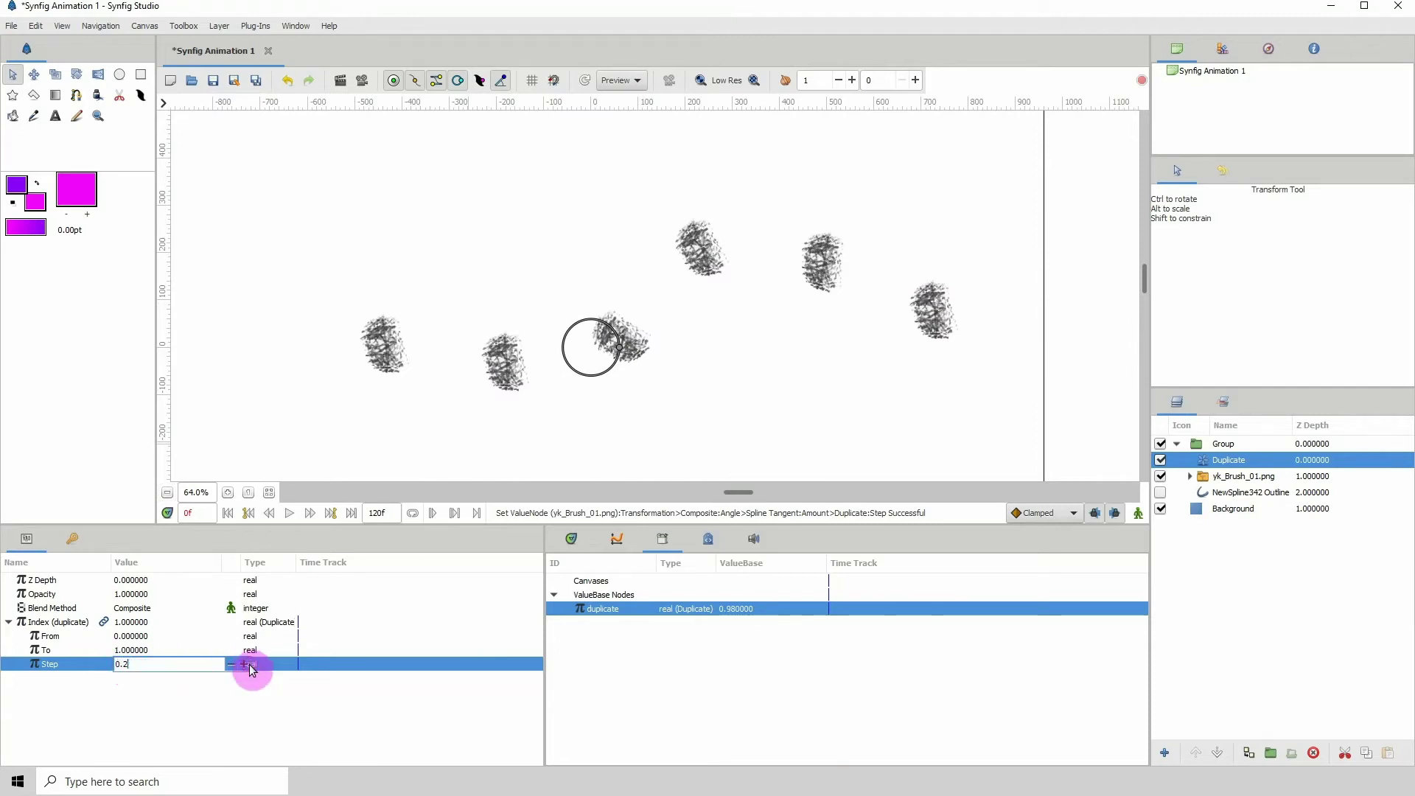
text(08)
key(Return)
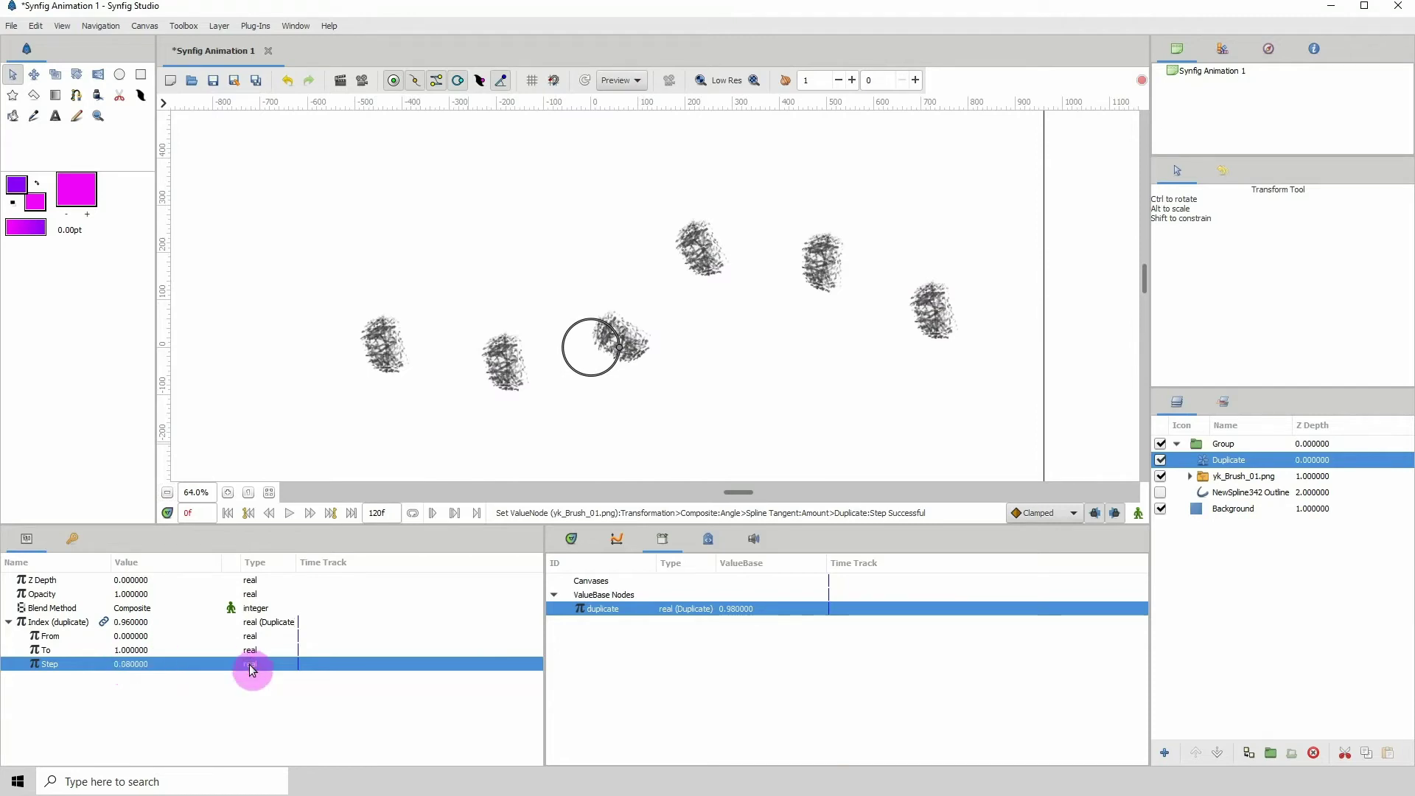
Set the Step of the Duplicate layer's index back to 0.02 for a dense, continuous stroke.
click(126, 664)
drag(126, 663, 313, 673)
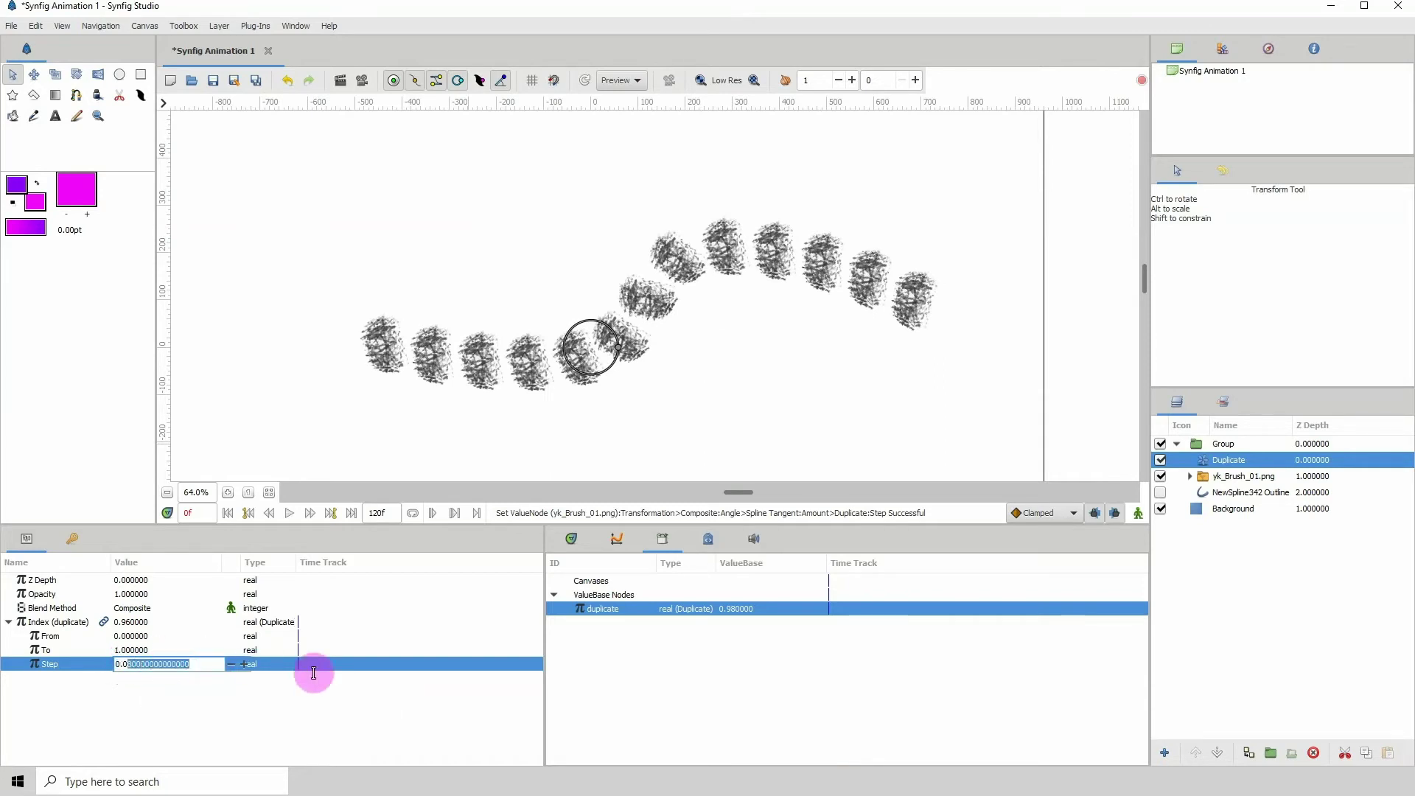
text(2)
key(Return)
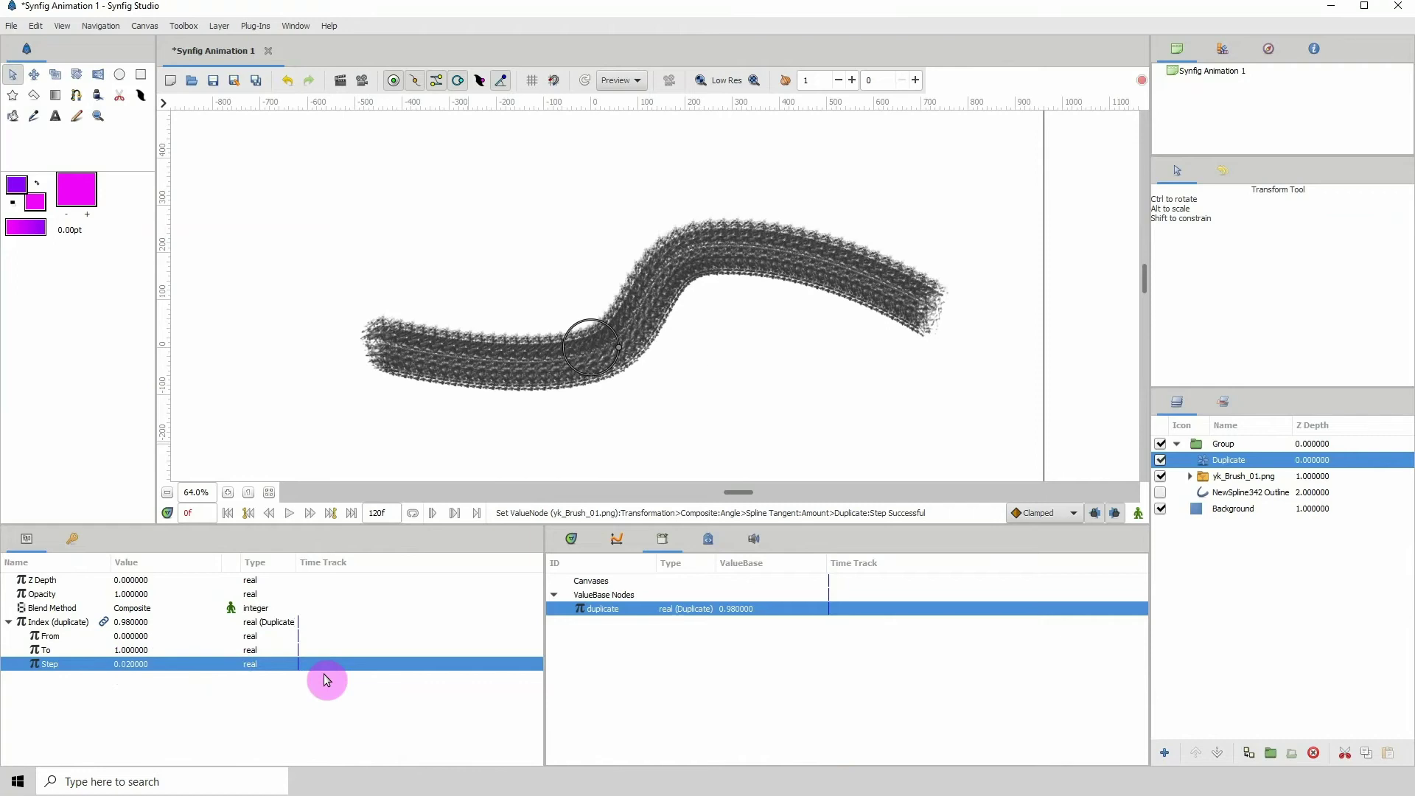
click(227, 491)
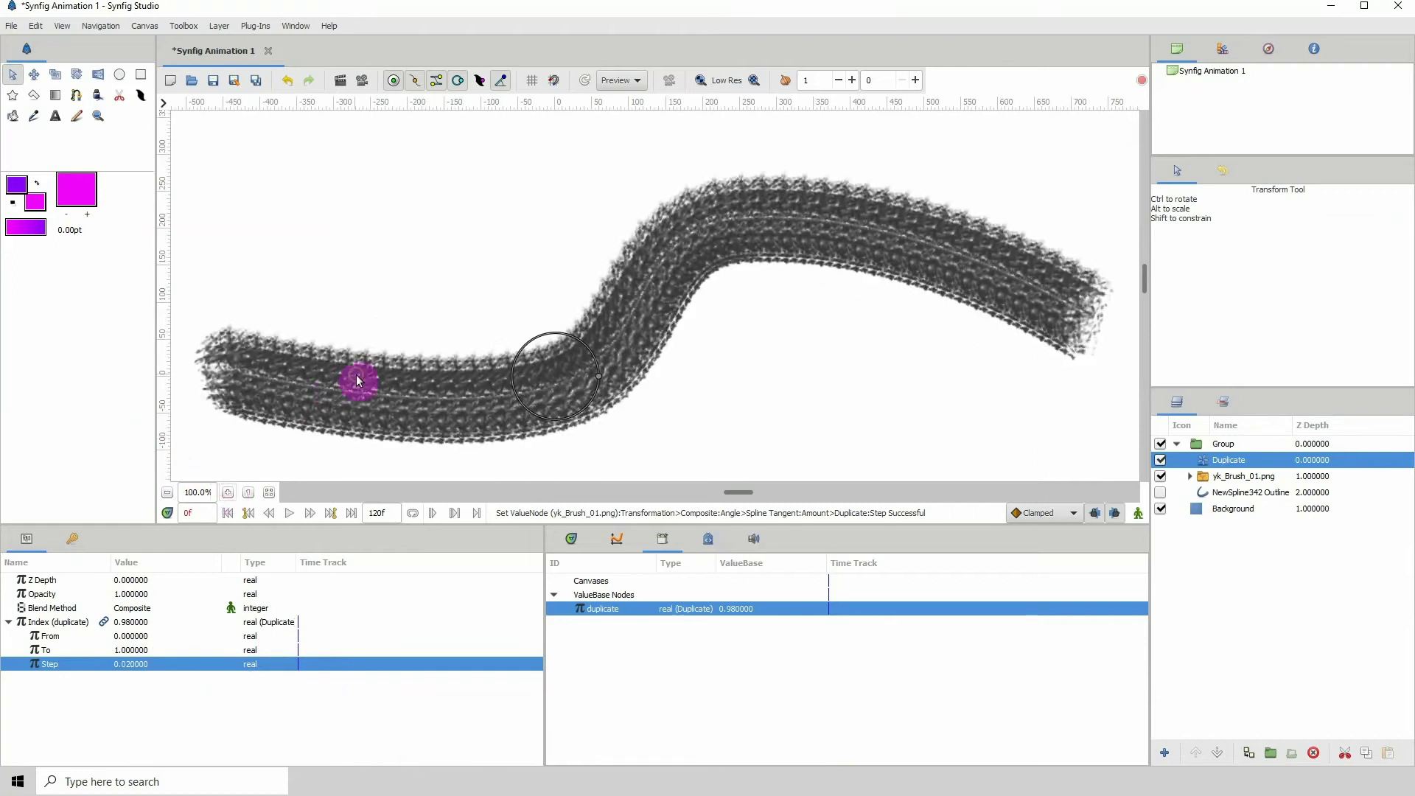
drag(357, 380, 342, 361)
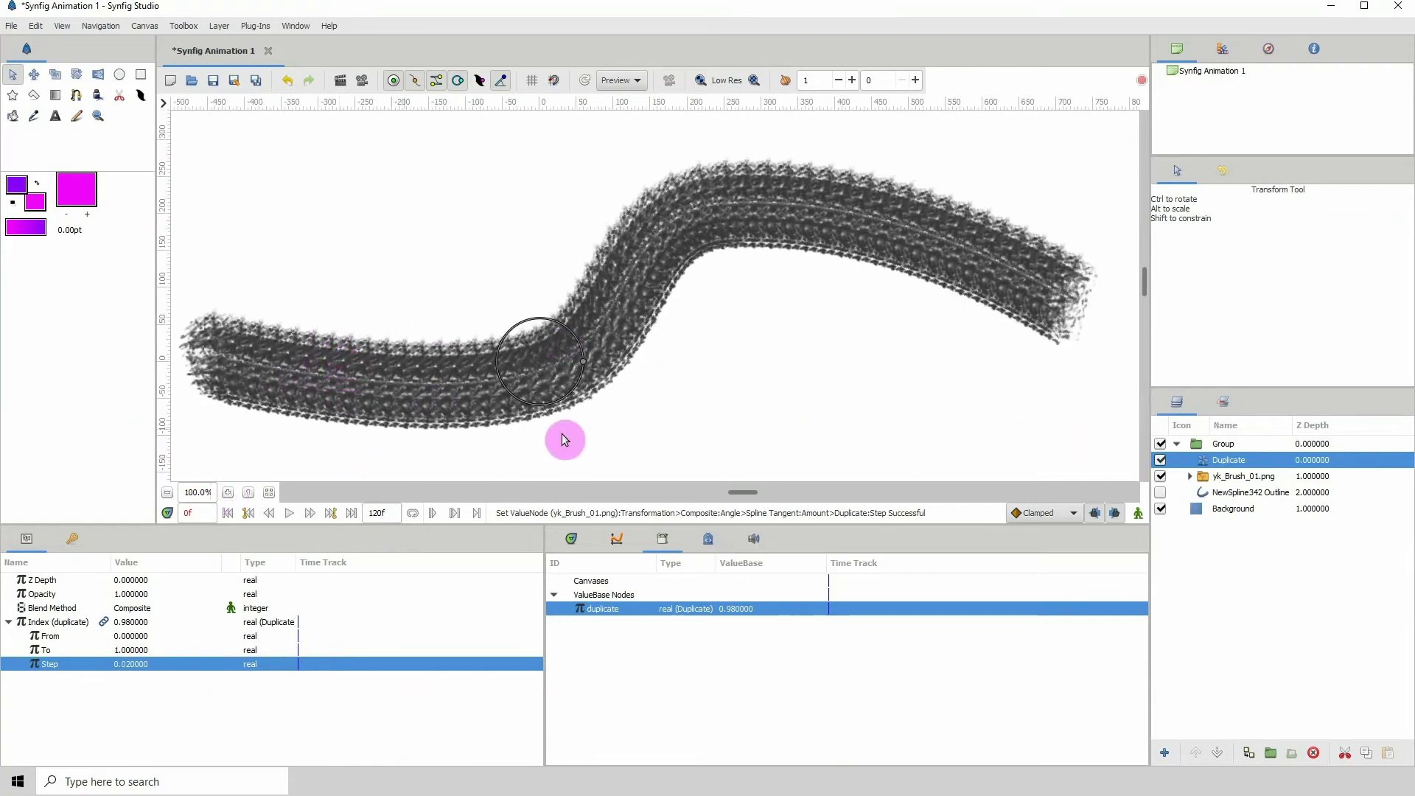
Replace the image file of the yk_Brush_01.png layer inside its group with yk_Brush_02.png from Desktop/Cryo_Chamber/Synfig_Brushes.
click(1230, 482)
click(1190, 477)
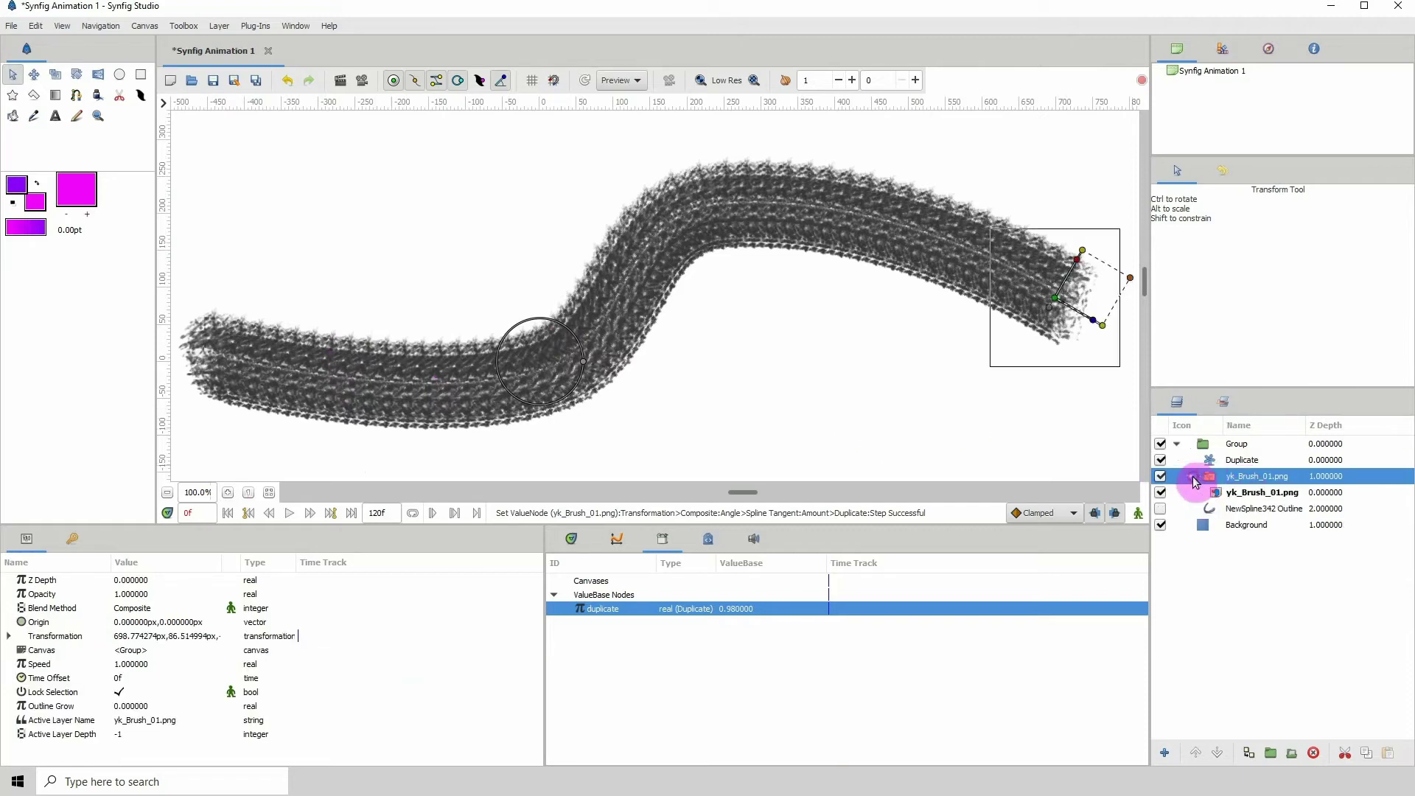
click(1245, 492)
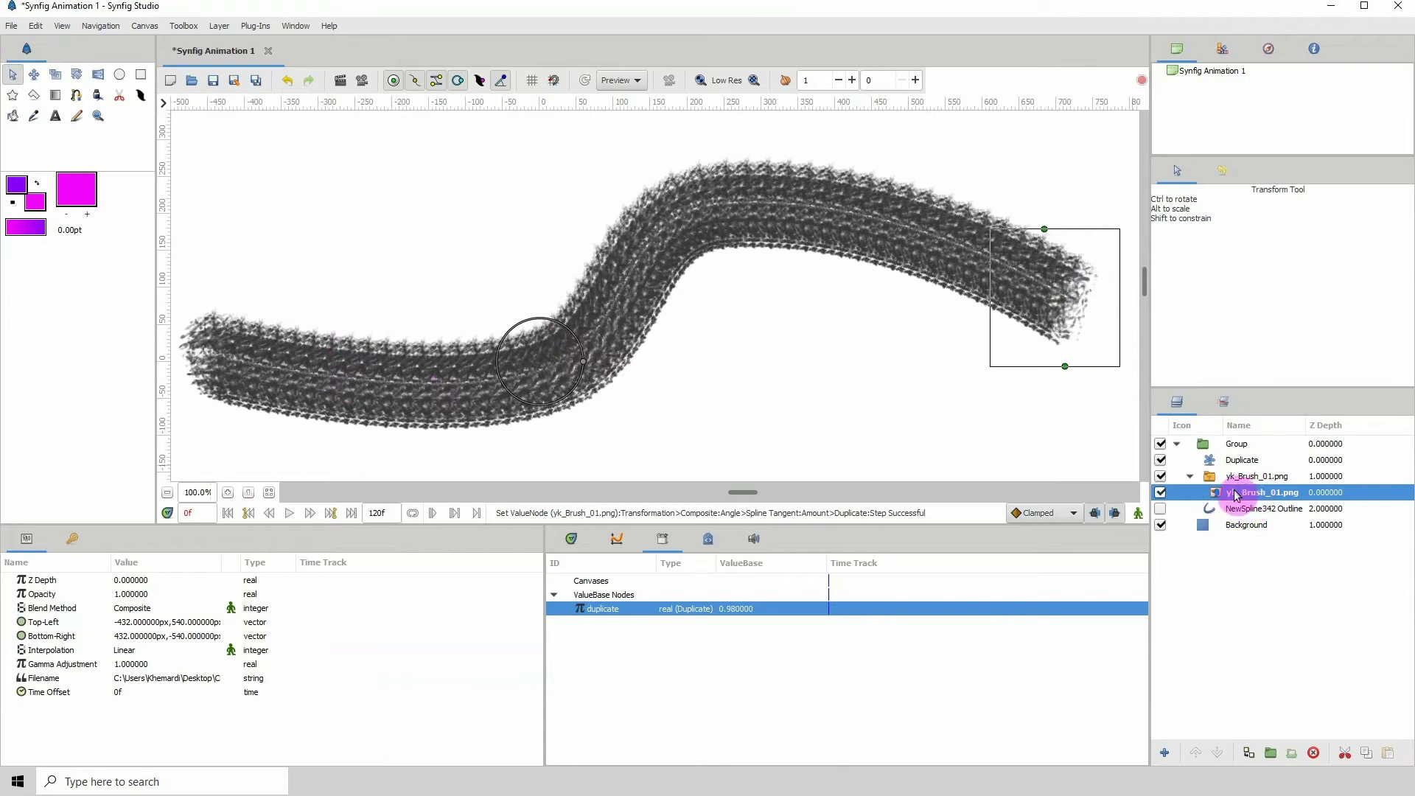
click(59, 678)
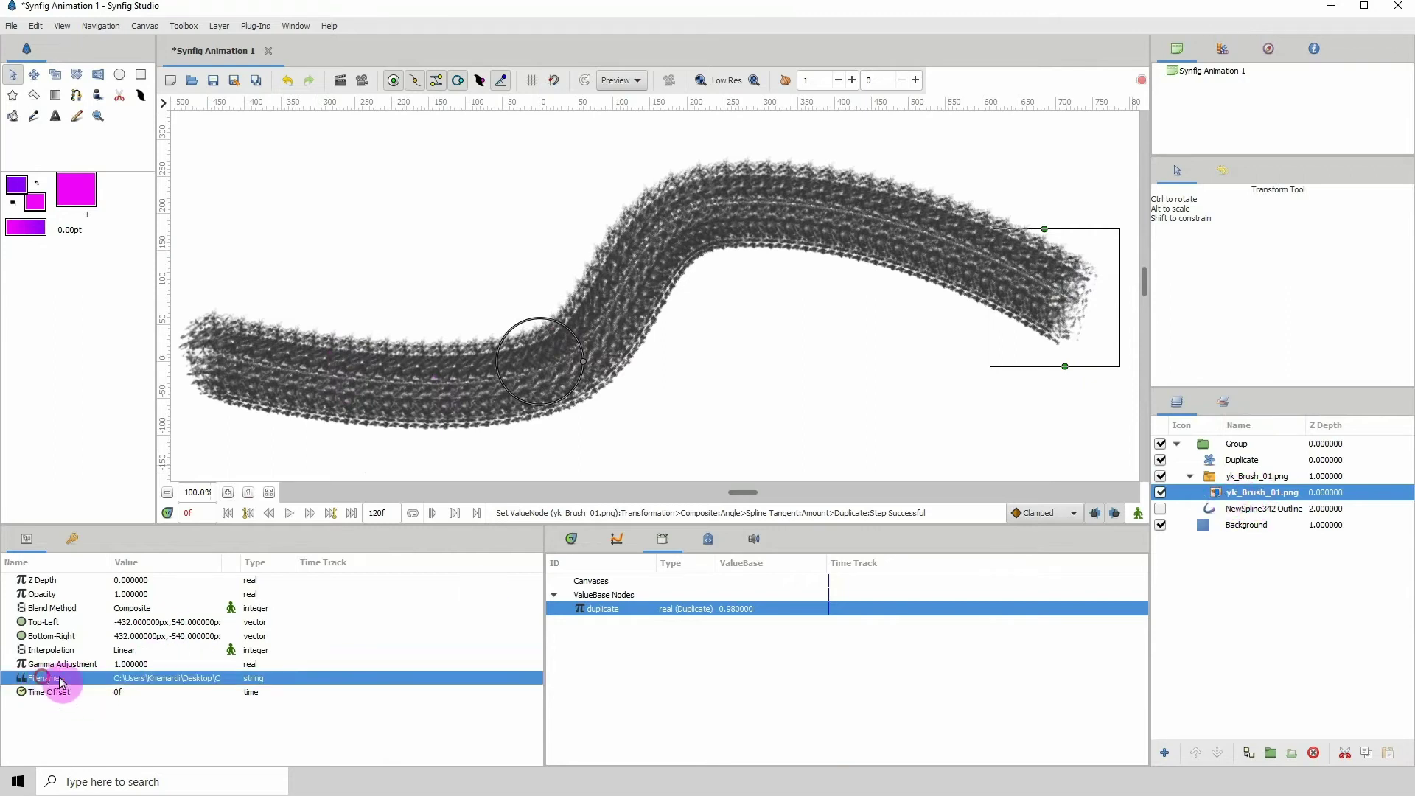
click(178, 677)
click(129, 684)
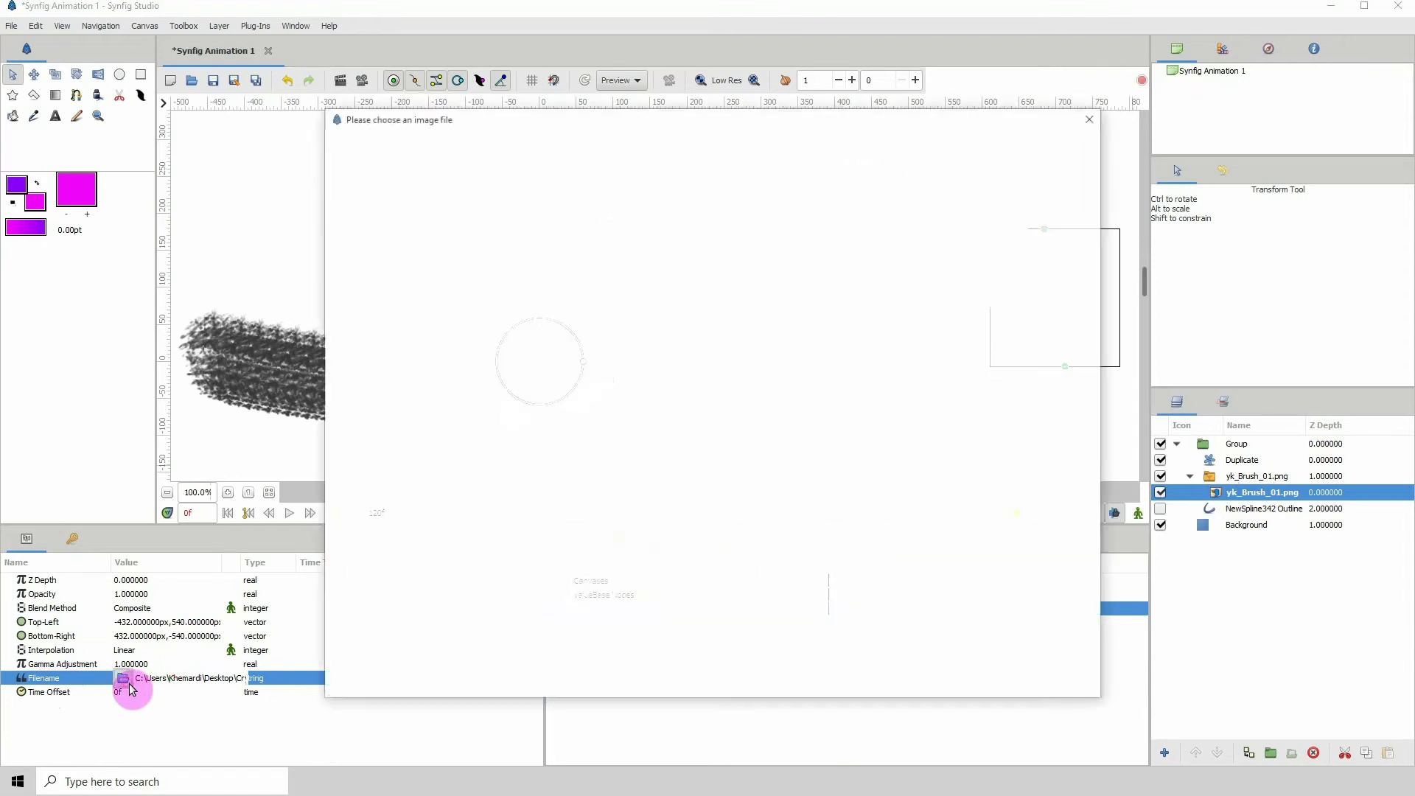
click(367, 205)
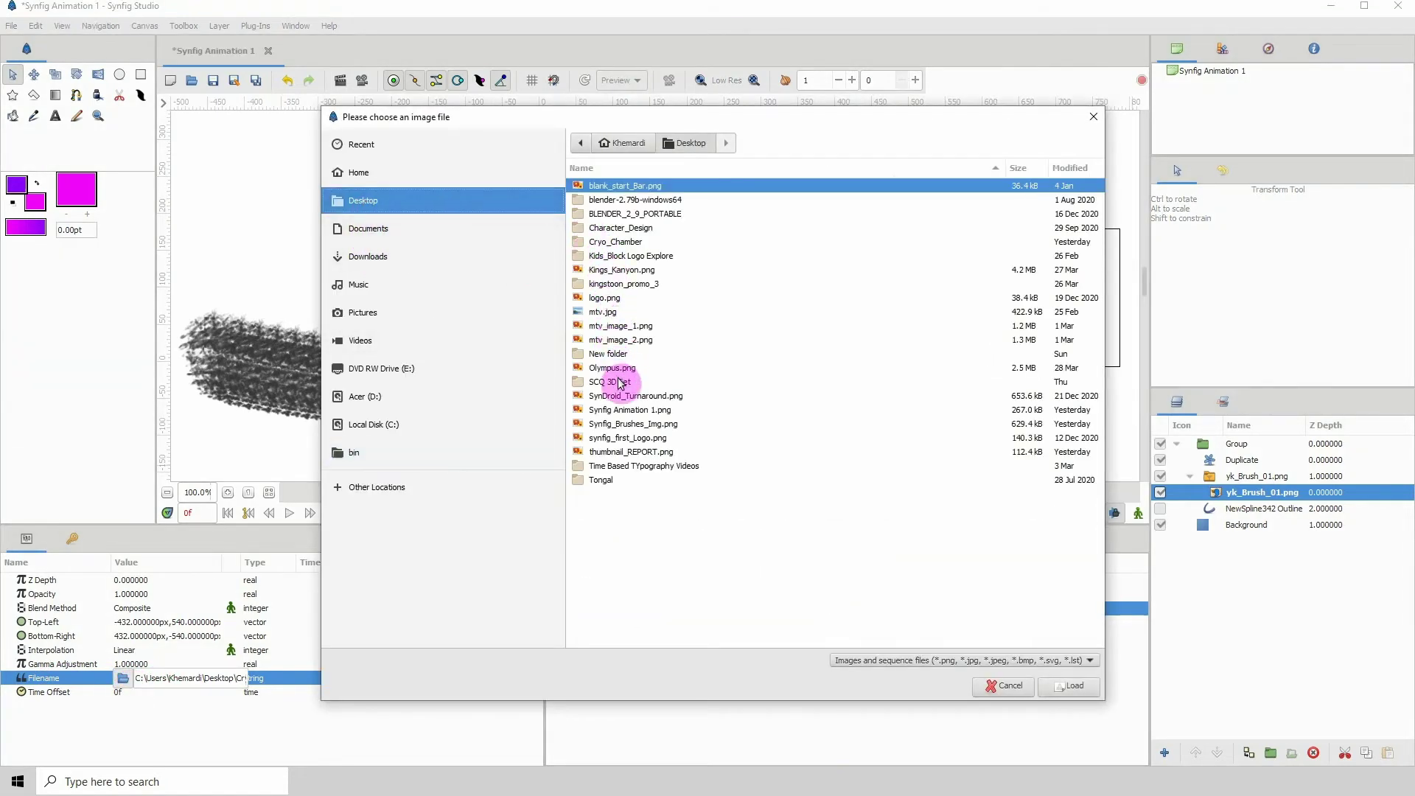
double_click(600, 242)
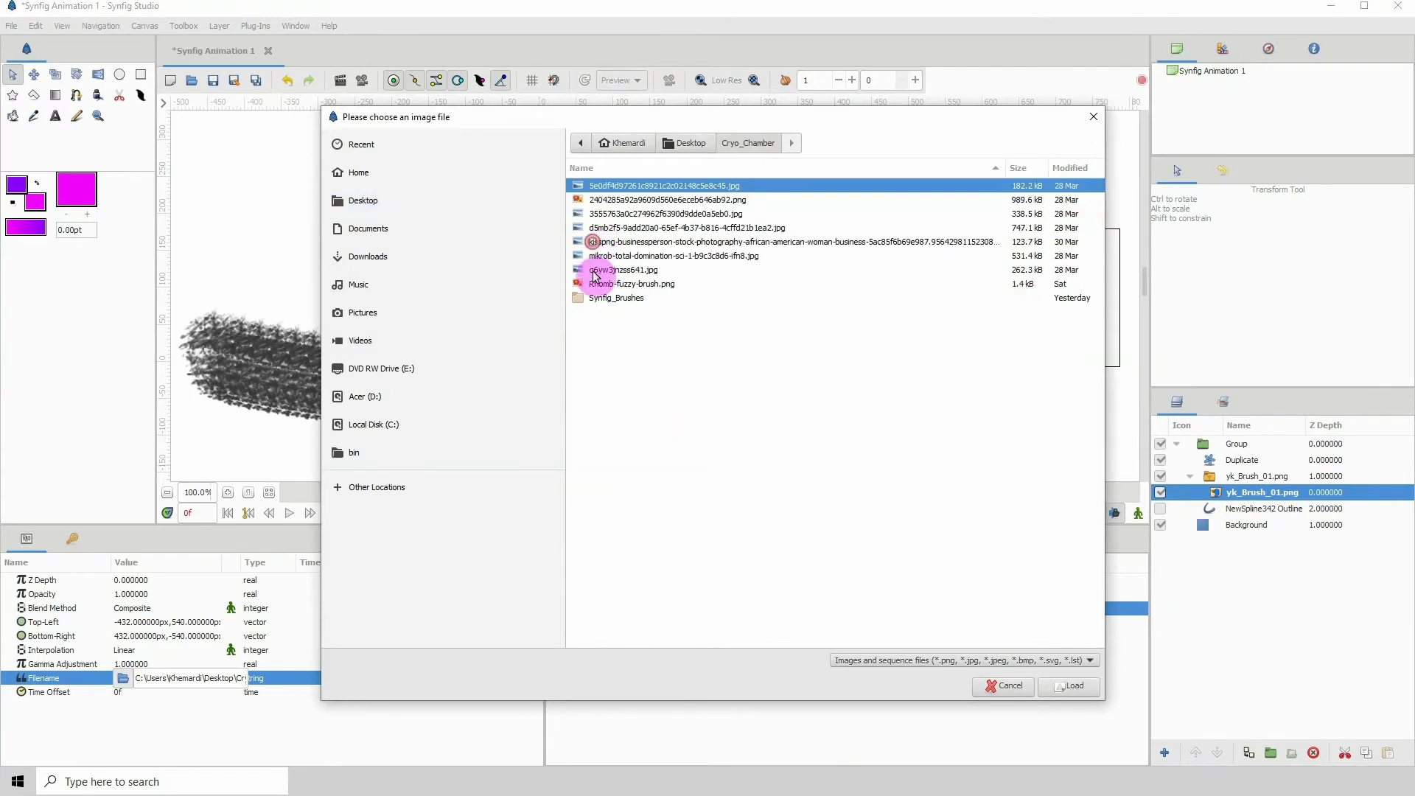
double_click(600, 299)
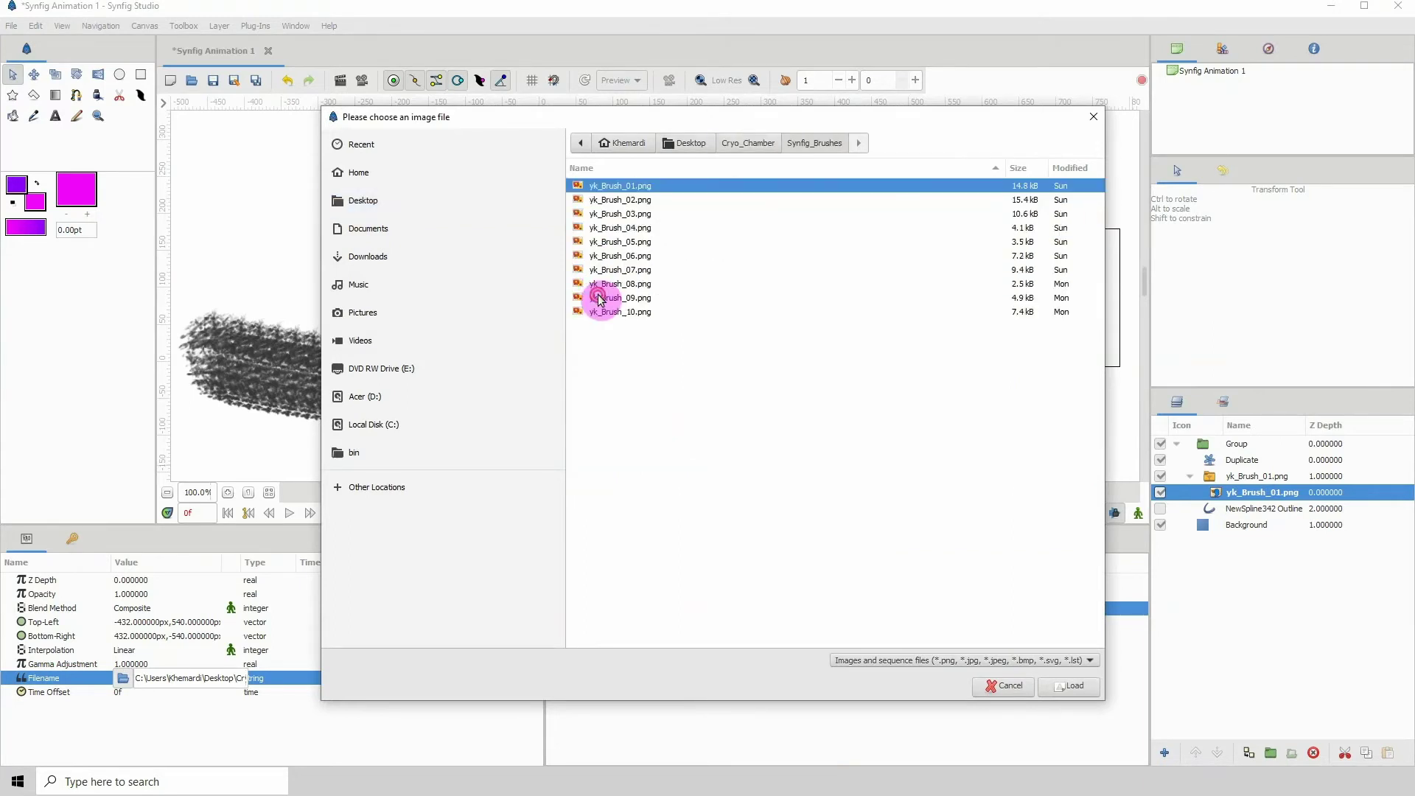
click(604, 199)
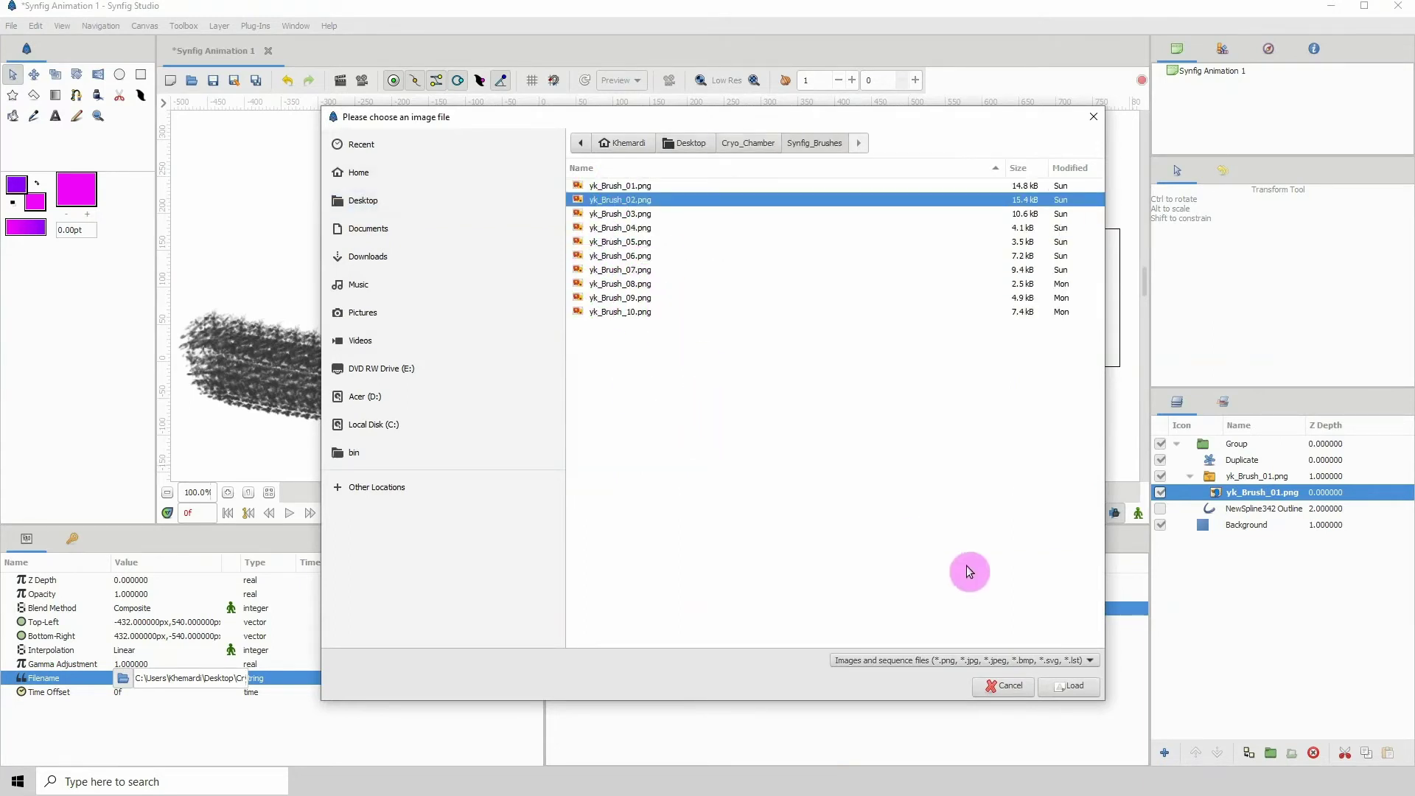
click(1064, 691)
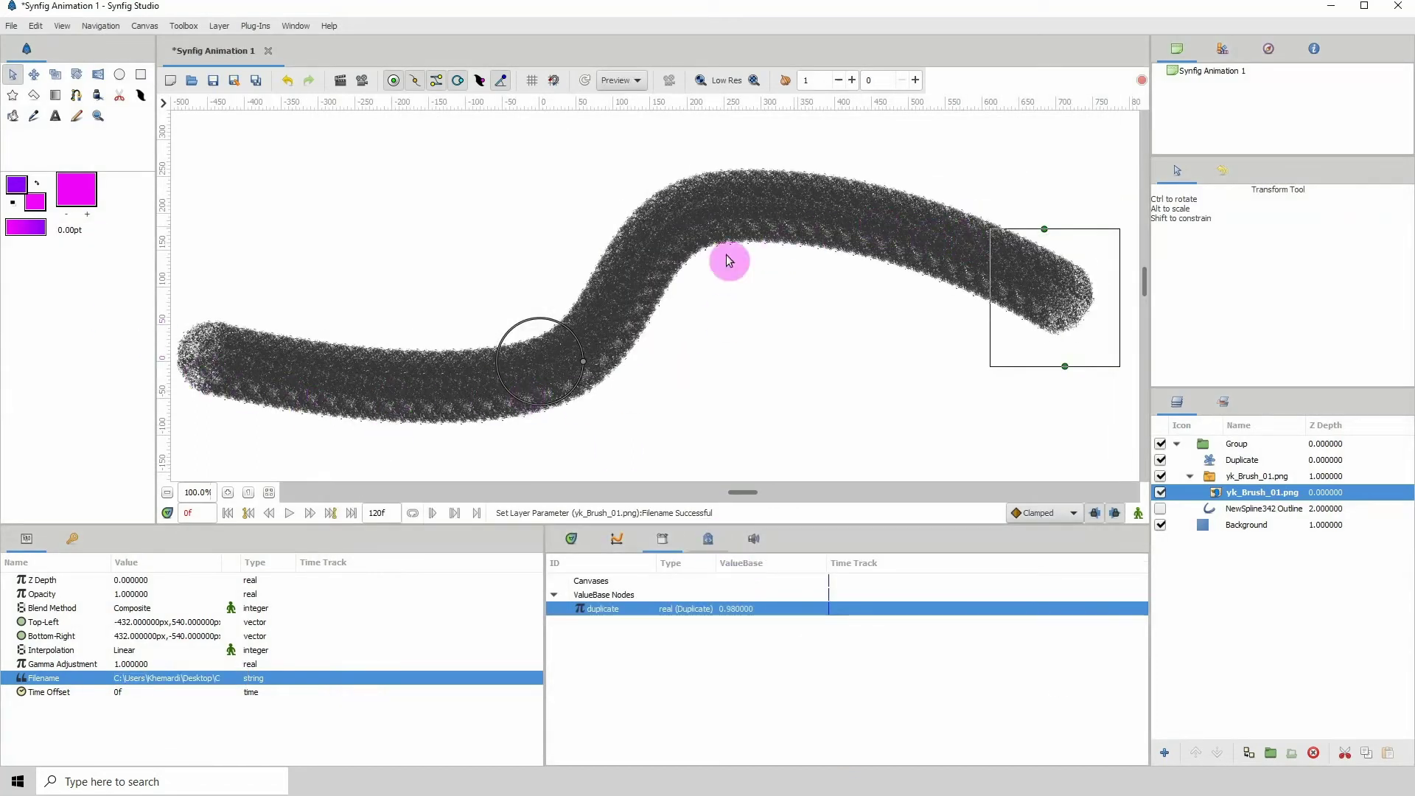
Move the third vertex of the NewSpline342 Outline spline down to about the height of its first vertex.
click(1248, 509)
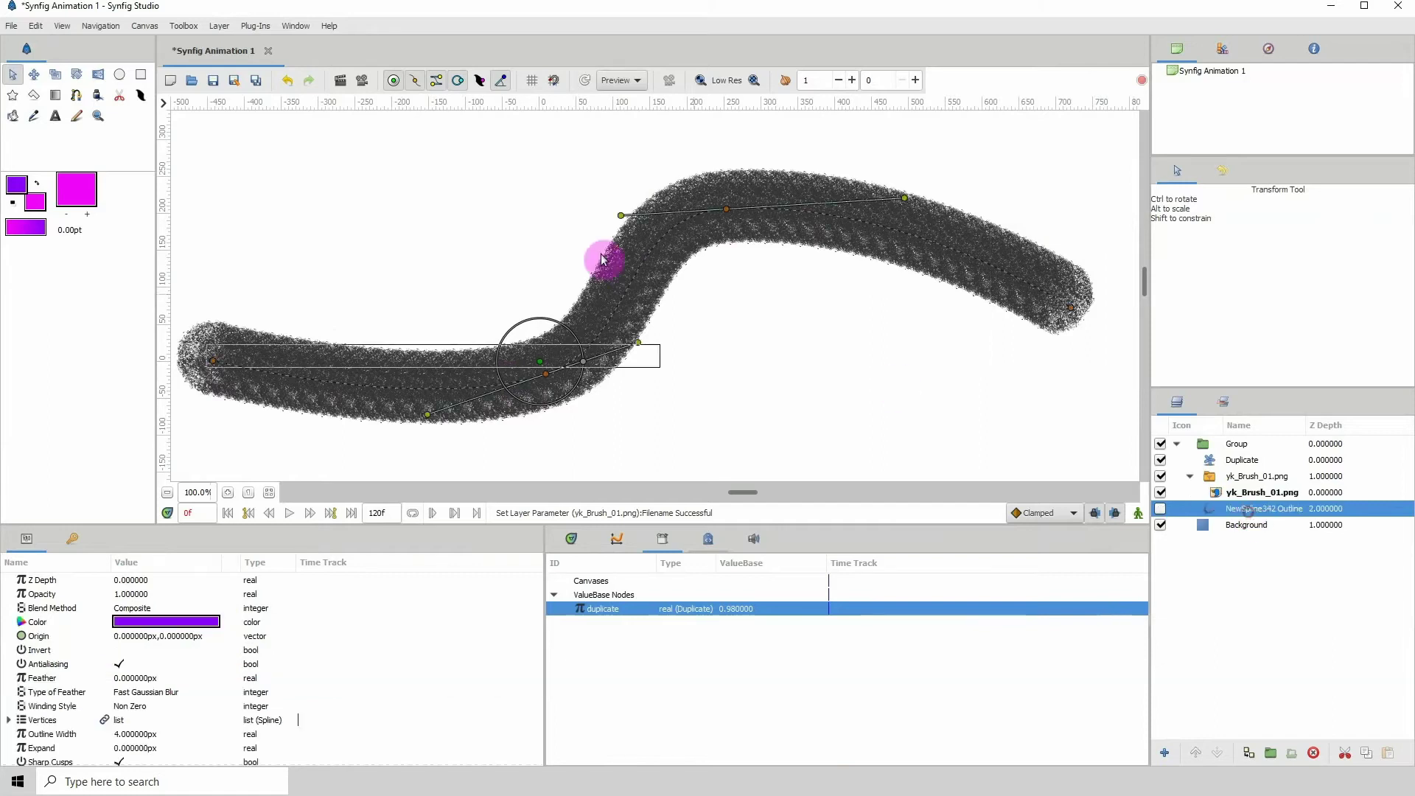
drag(726, 213, 783, 364)
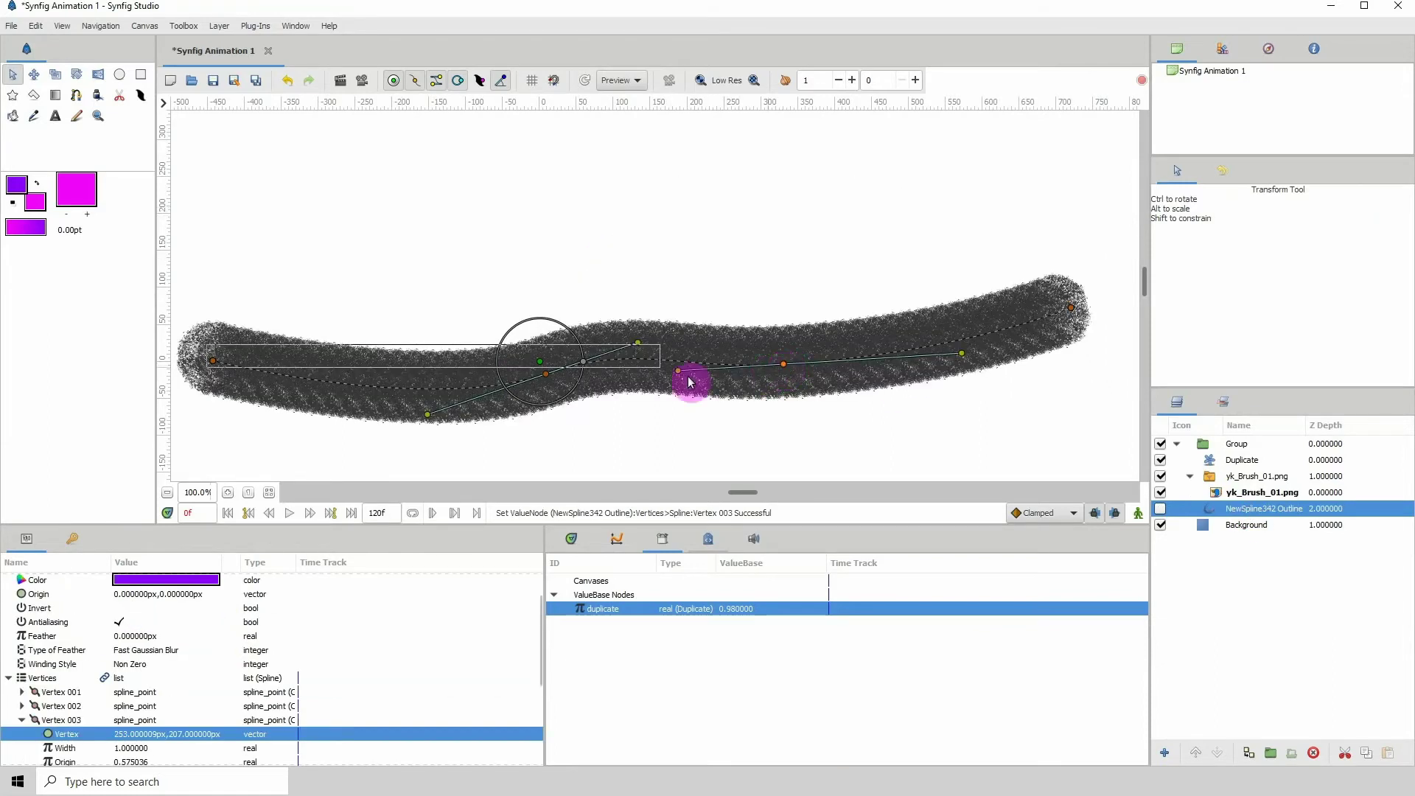
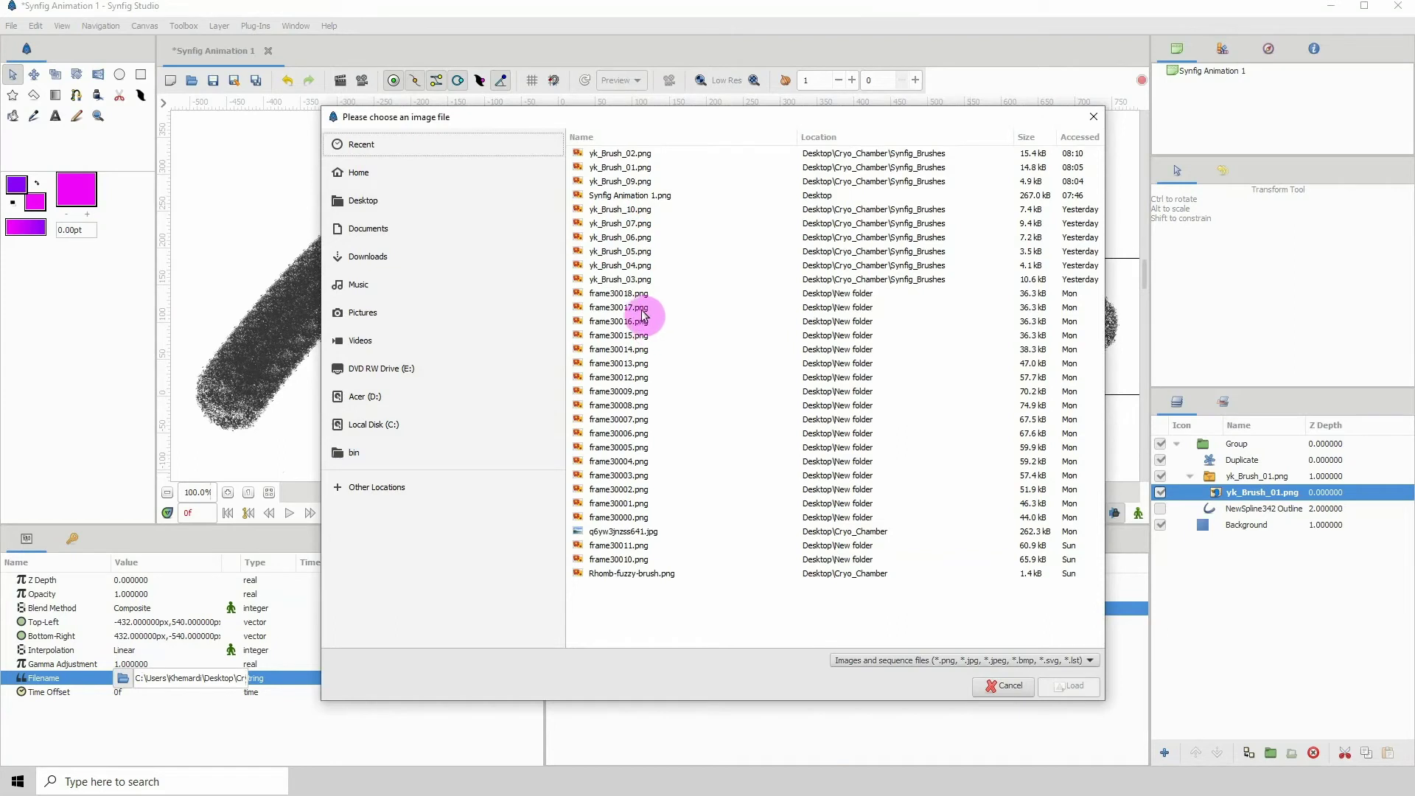
Replace the brush layer's image file with yk_Brush_03.png from Desktop/Cryo_Chamber/Synfig_Brushes.
click(626, 279)
click(1067, 687)
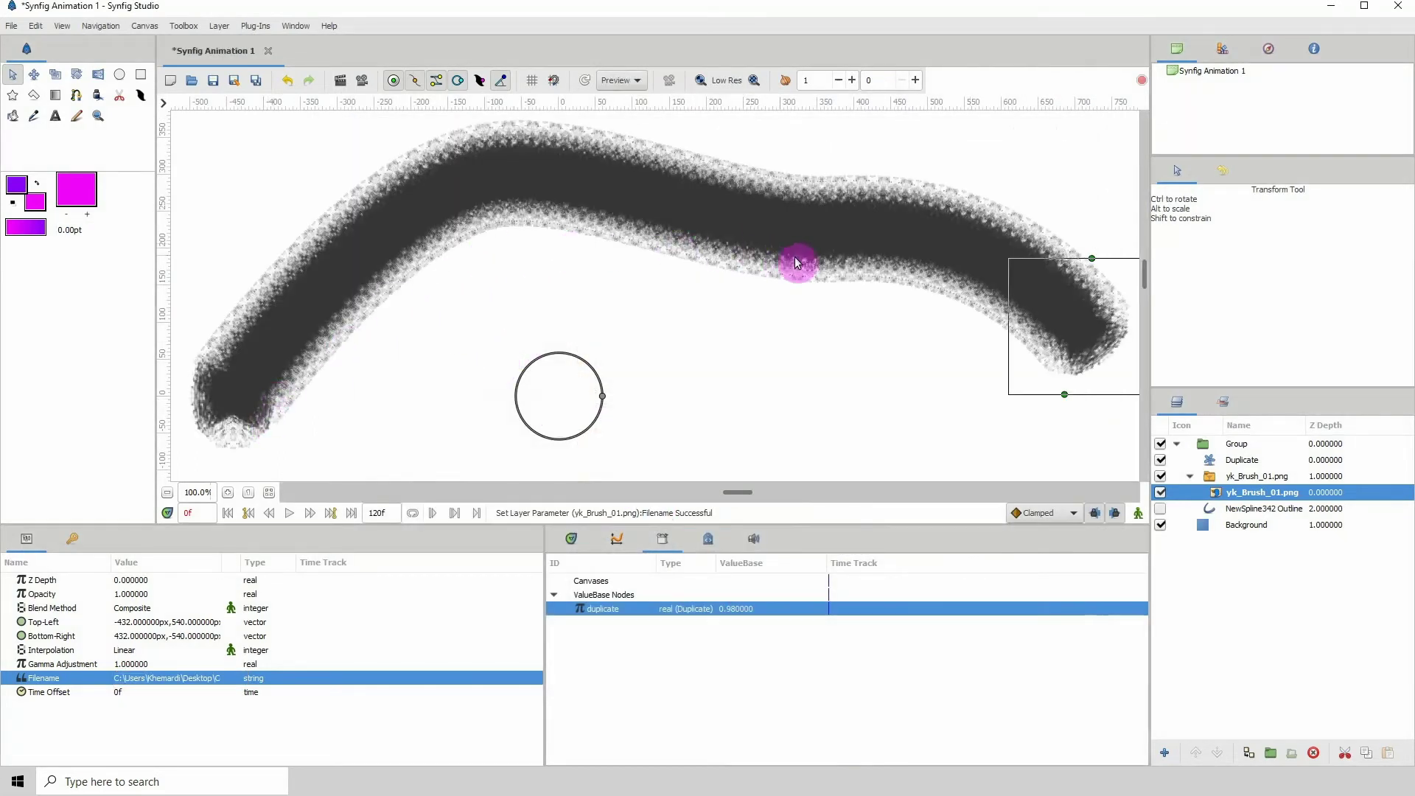
Replace the brush layer's image file with yk_Brush_04.png from the recently used files.
click(120, 685)
click(121, 684)
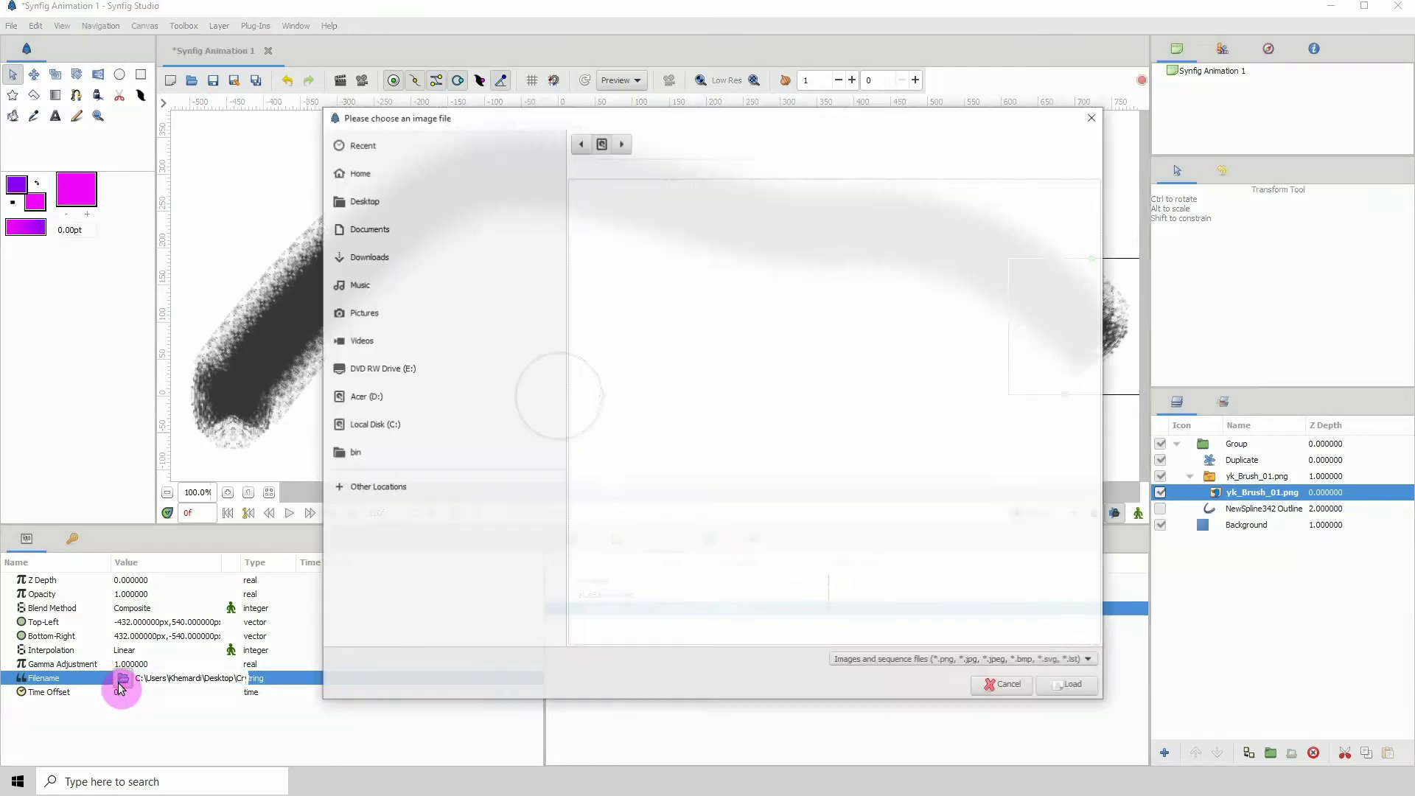
click(366, 146)
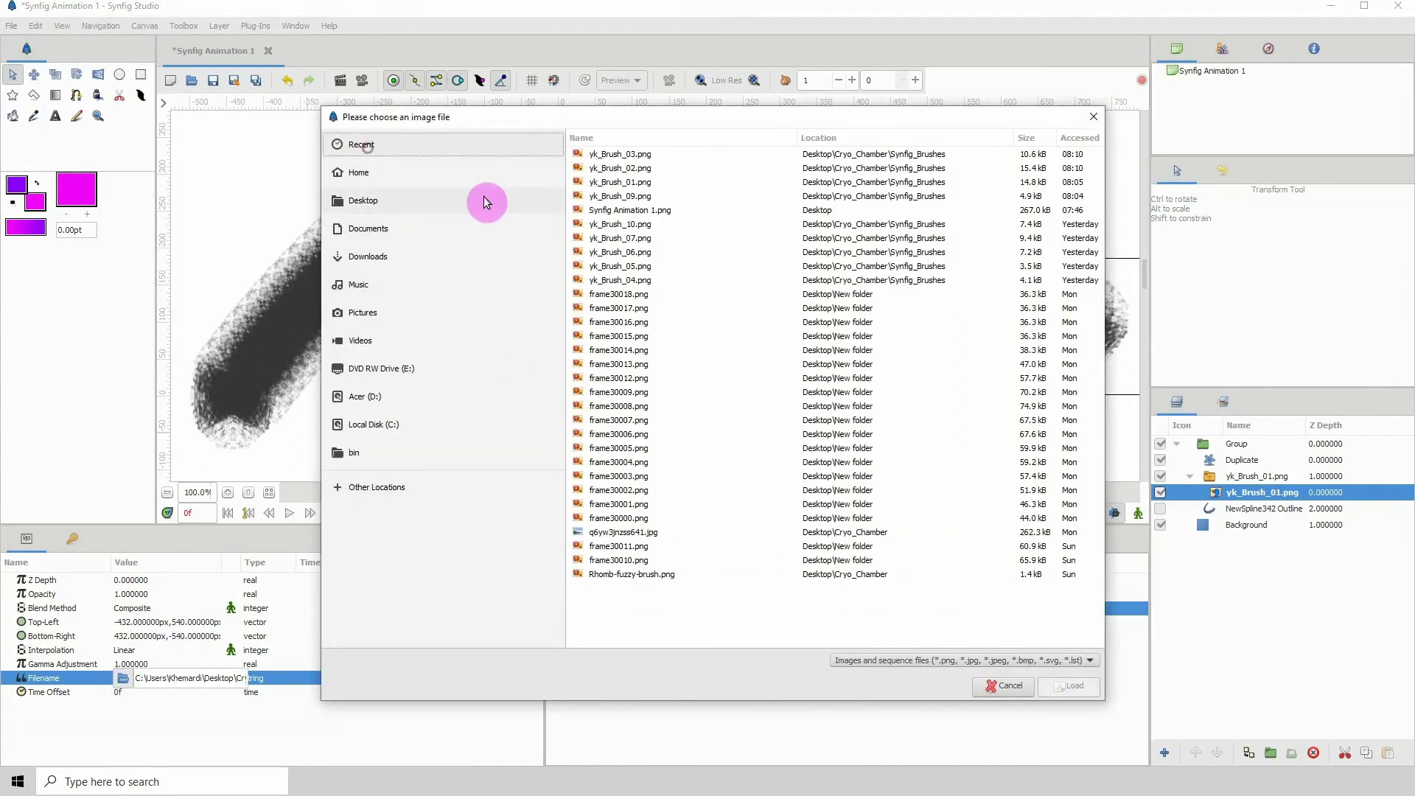
click(625, 281)
click(1083, 688)
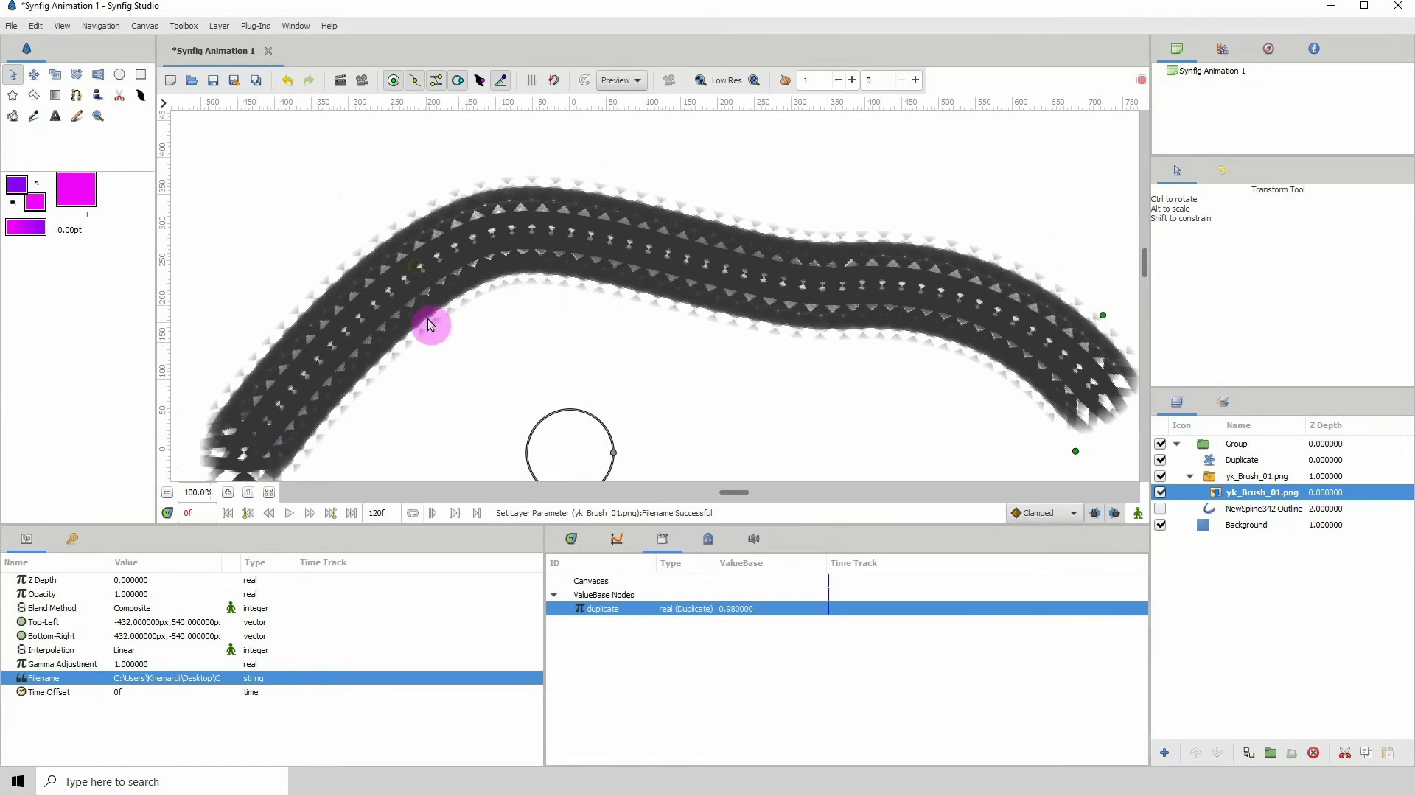
Lower the third vertex of the NewSpline342 Outline to bend the yk_Brush_04 stroke down into a valley.
drag(413, 259, 427, 322)
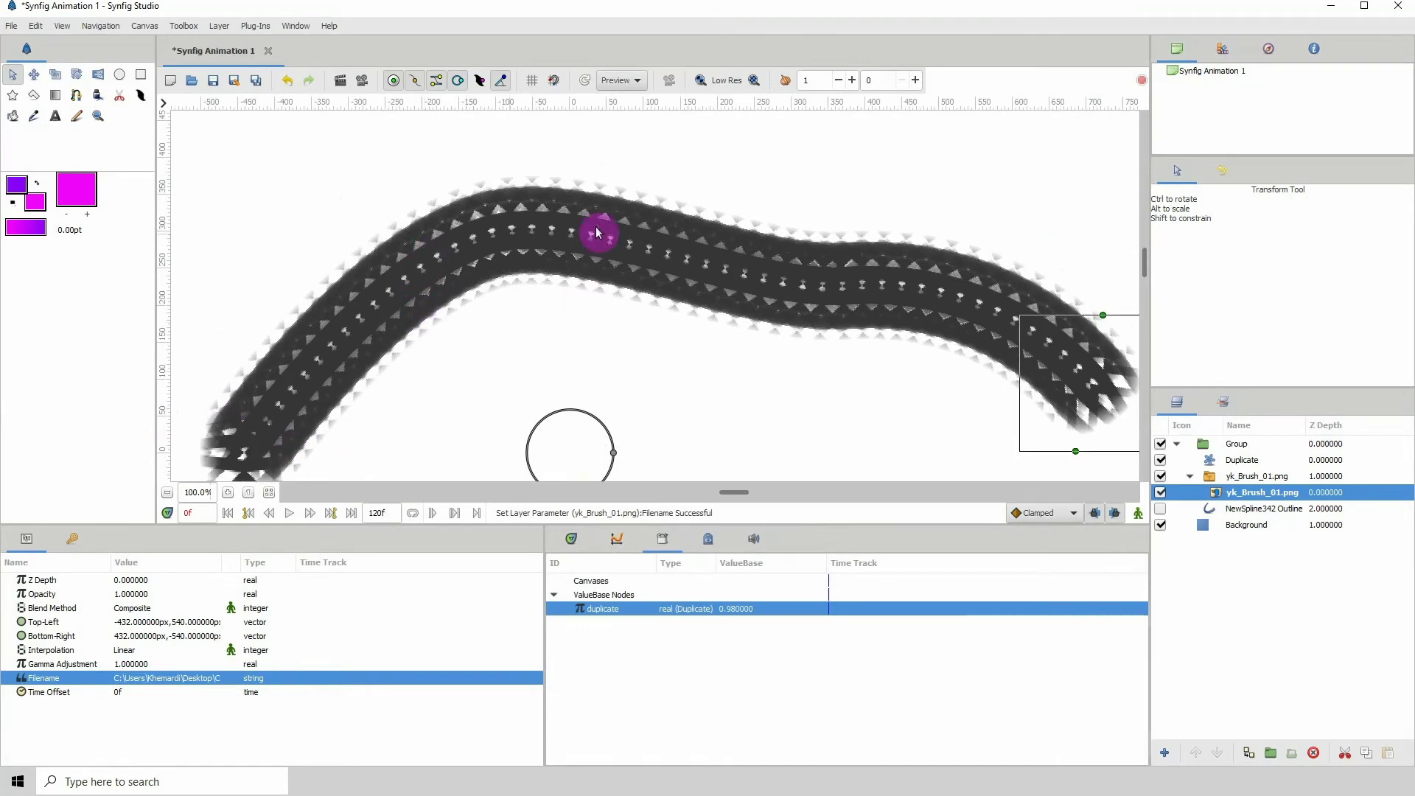
click(1254, 509)
mouse_move(748, 308)
mouse_down()
mouse_move(846, 294)
mouse_move(827, 435)
mouse_move(748, 366)
mouse_up()
Remove the two middle vertices of the NewSpline342 Outline with Remove Item (Smart), keeping only the start and end vertices.
scroll(769, 338, down, 3)
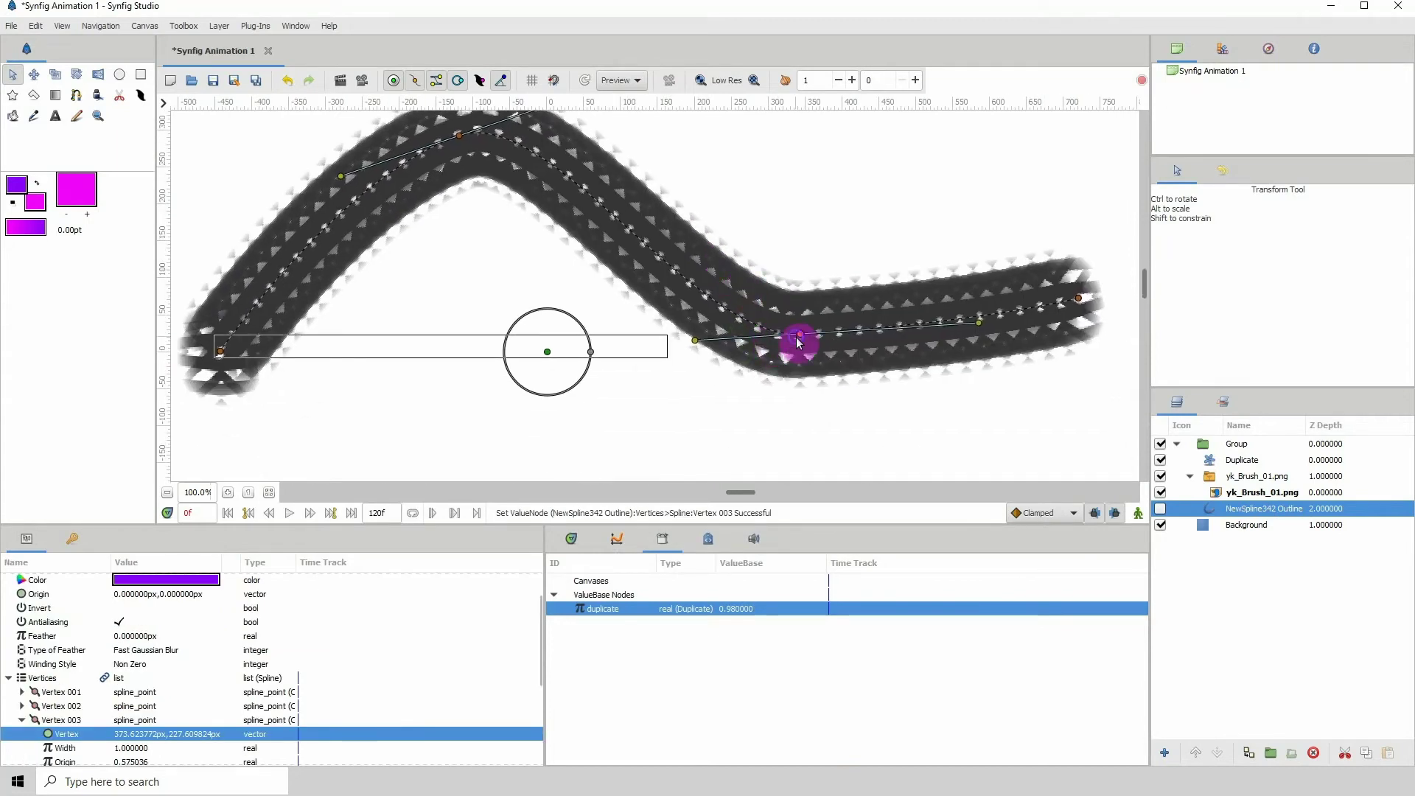
right_click(796, 337)
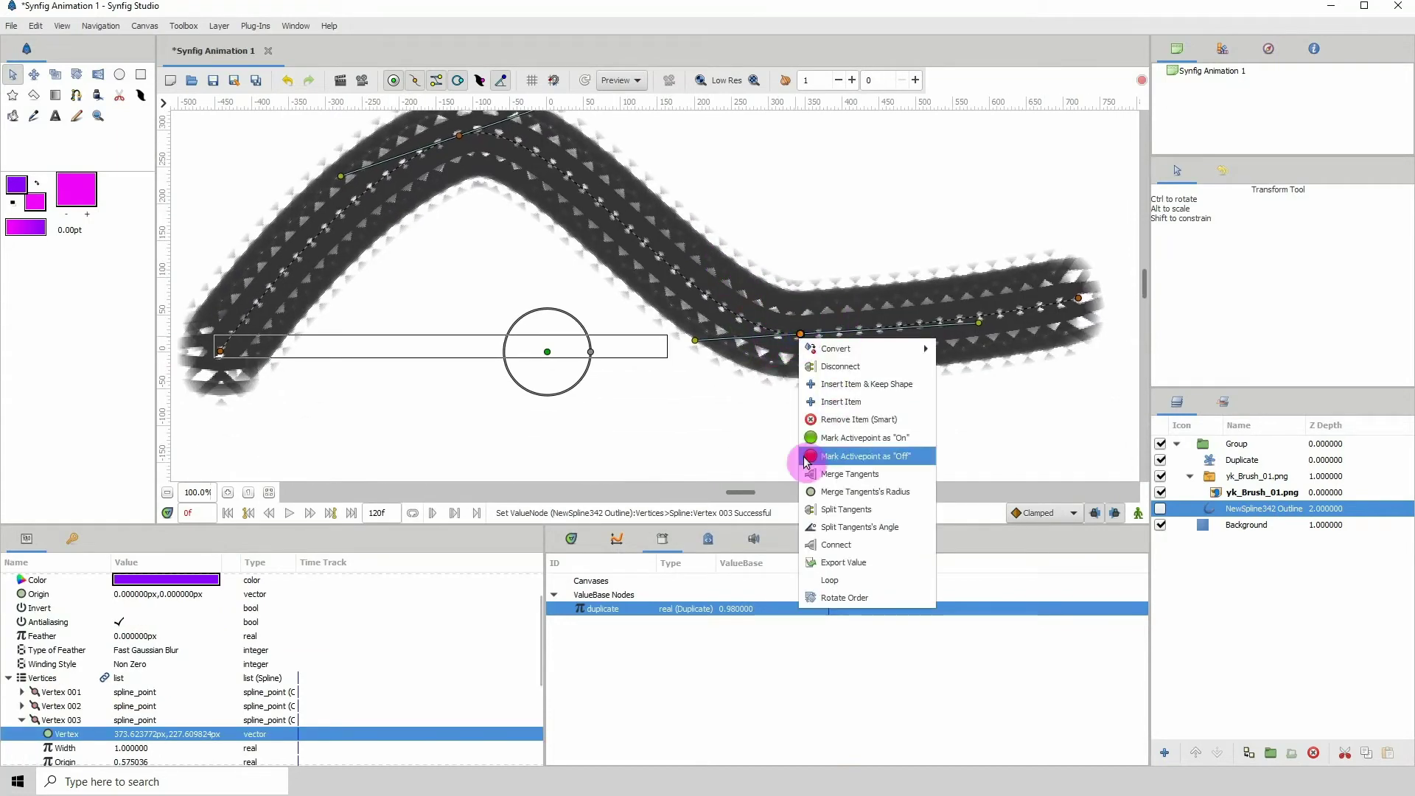
click(866, 420)
scroll(654, 294, up, 3)
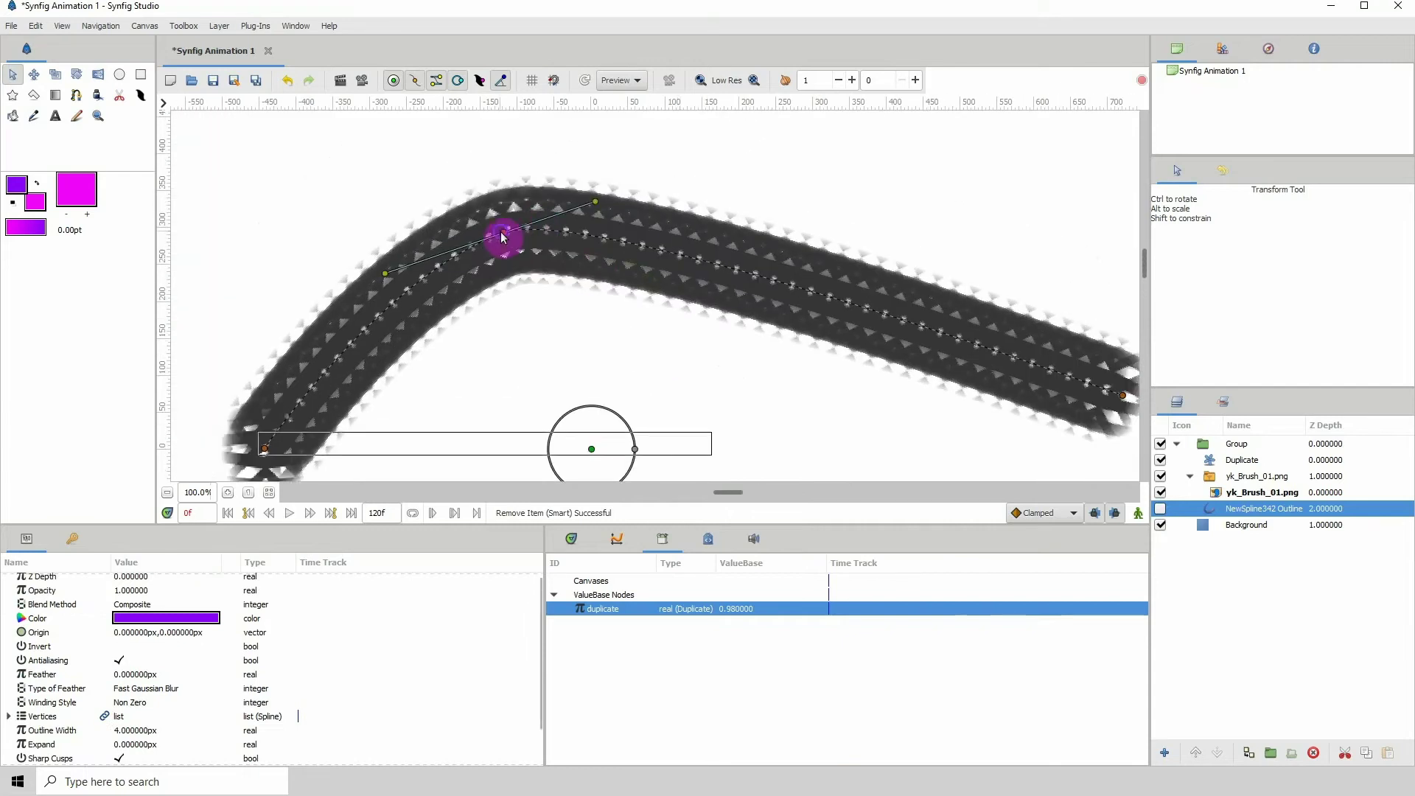
right_click(503, 235)
click(543, 322)
scroll(516, 332, down, 3)
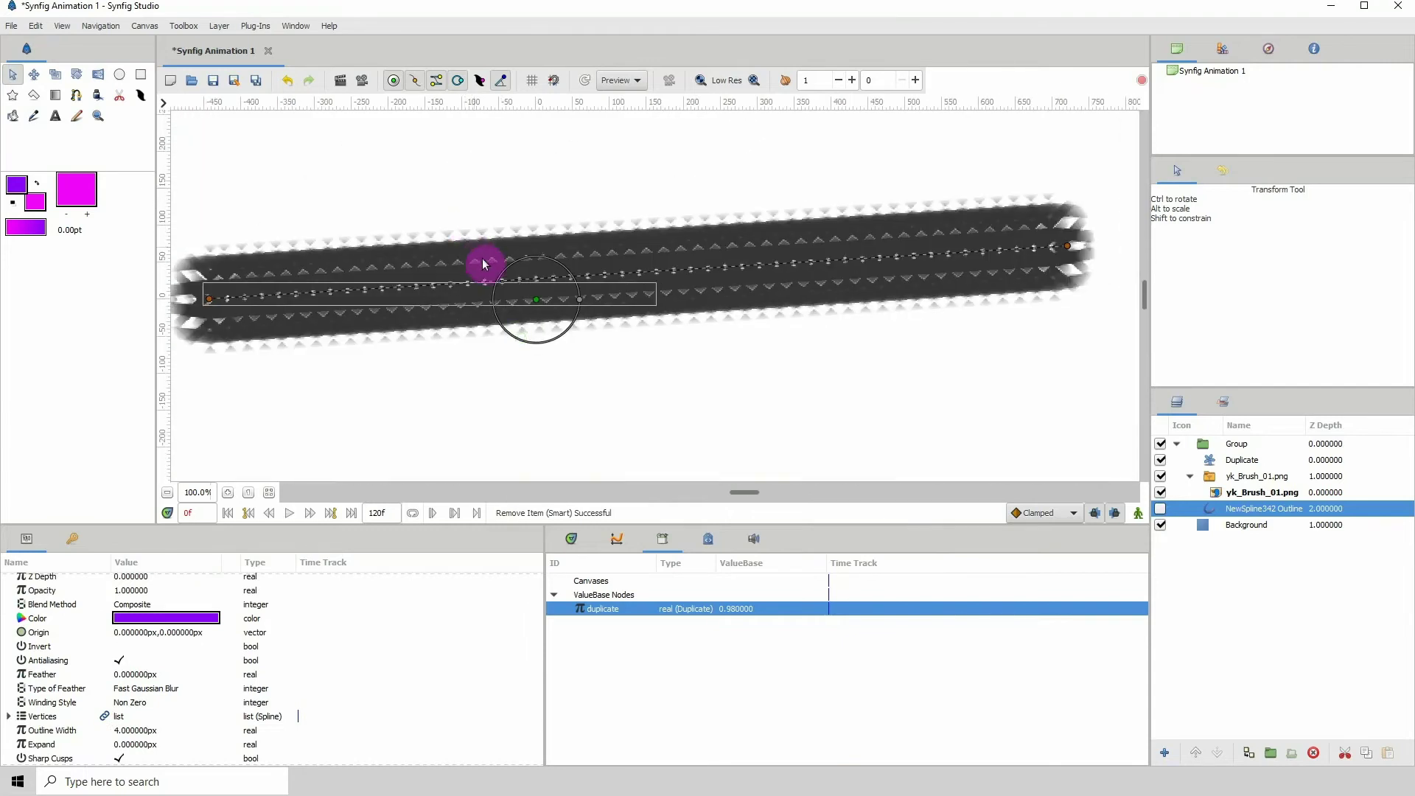
Replace the image file of the yk_Brush_01.png layer with yk_Brush_05.png from the recently used files.
click(1246, 492)
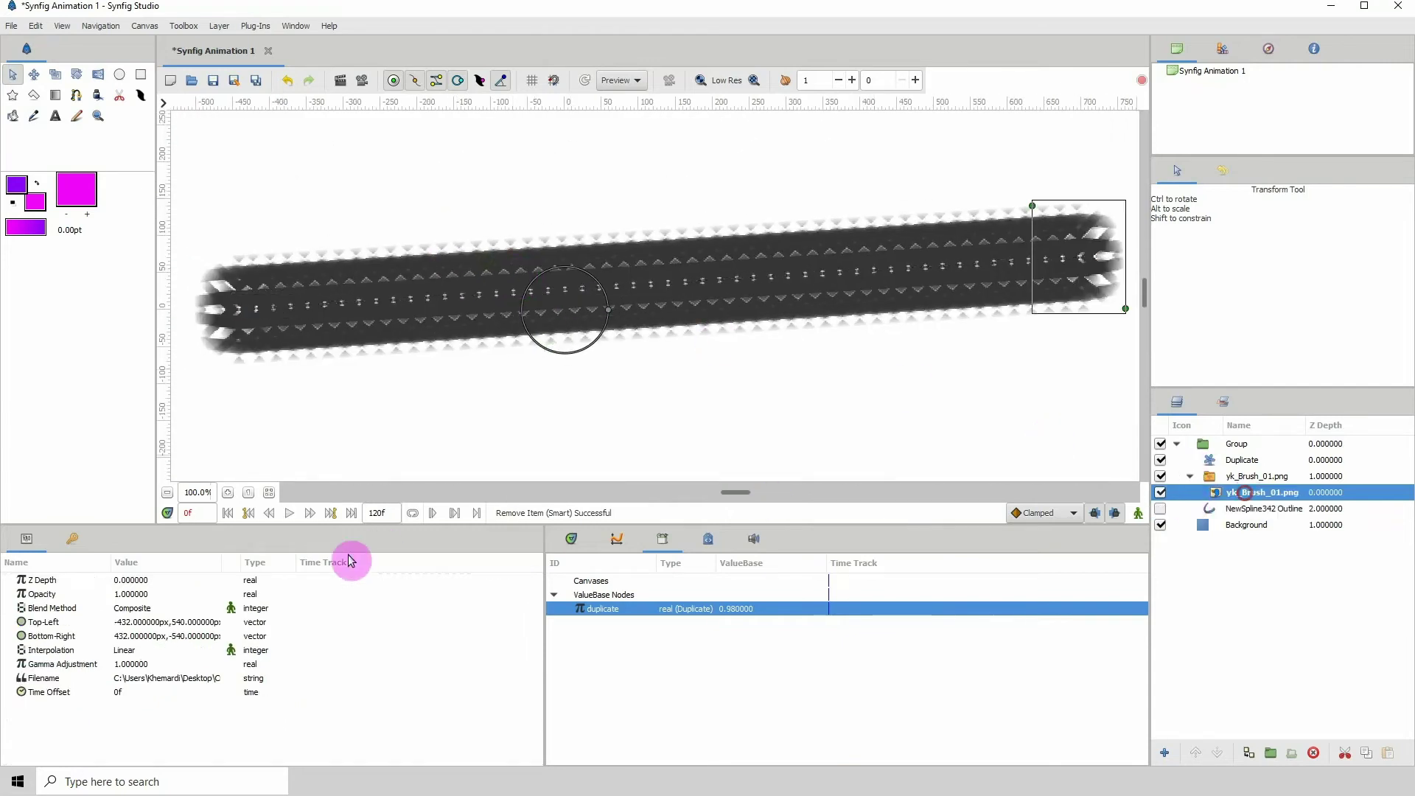
click(144, 678)
click(122, 678)
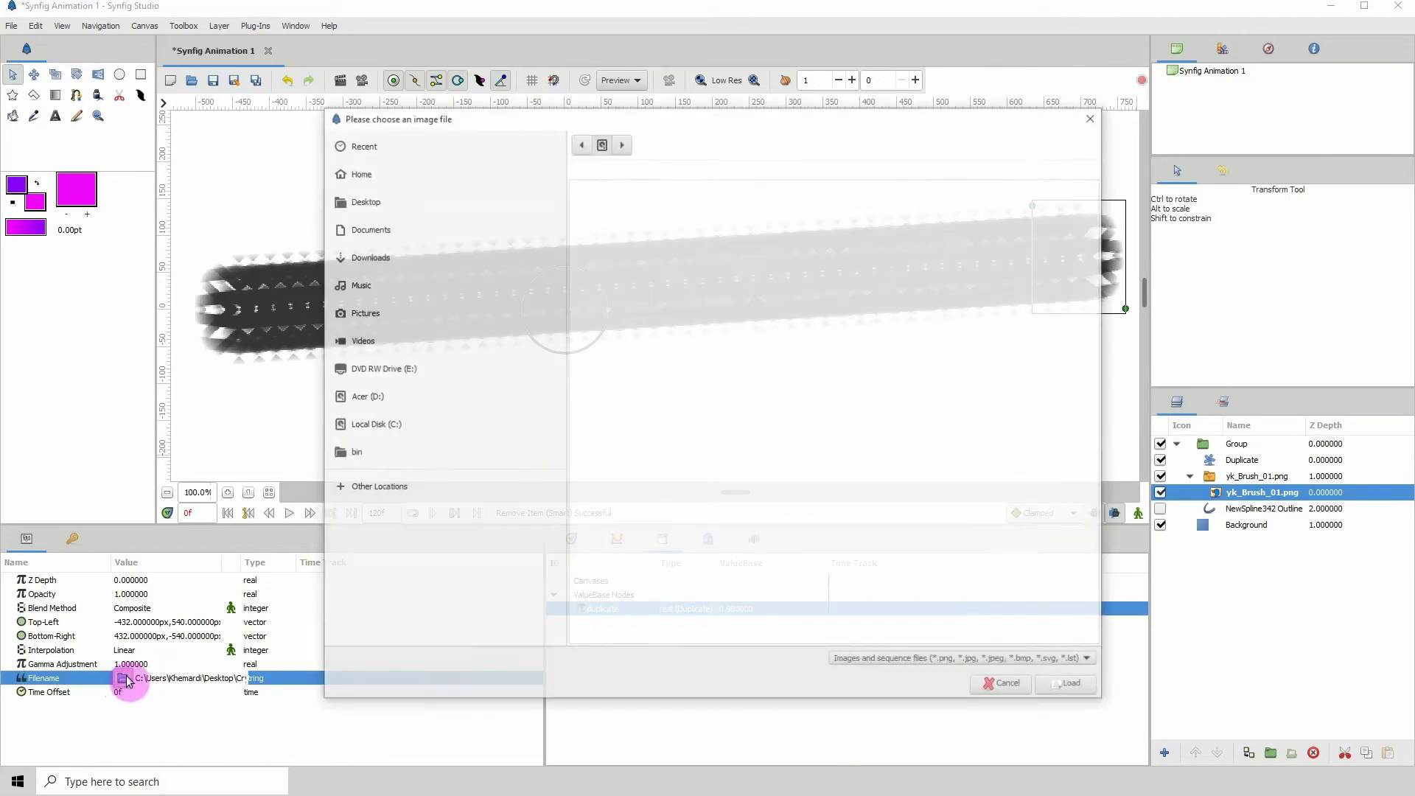
click(612, 279)
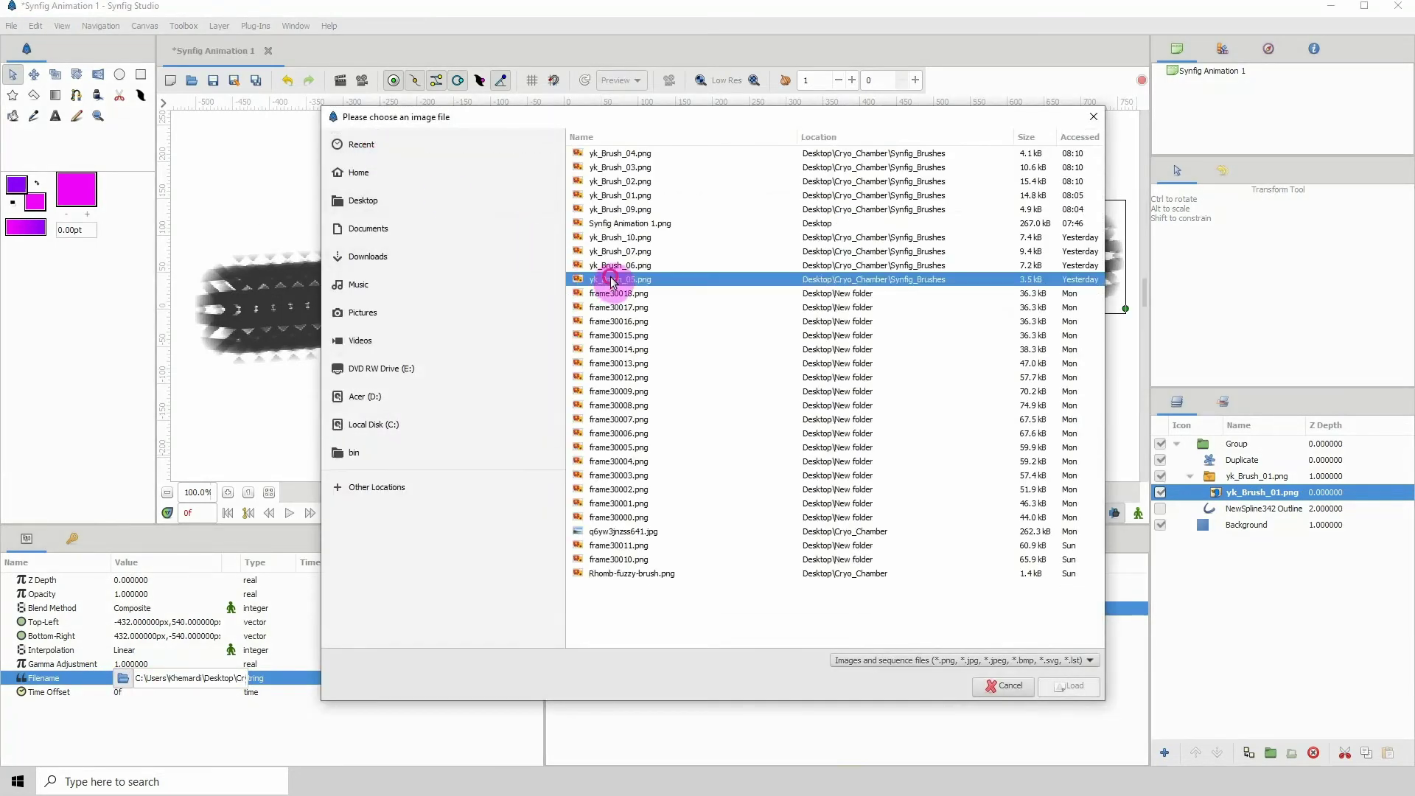
click(1070, 685)
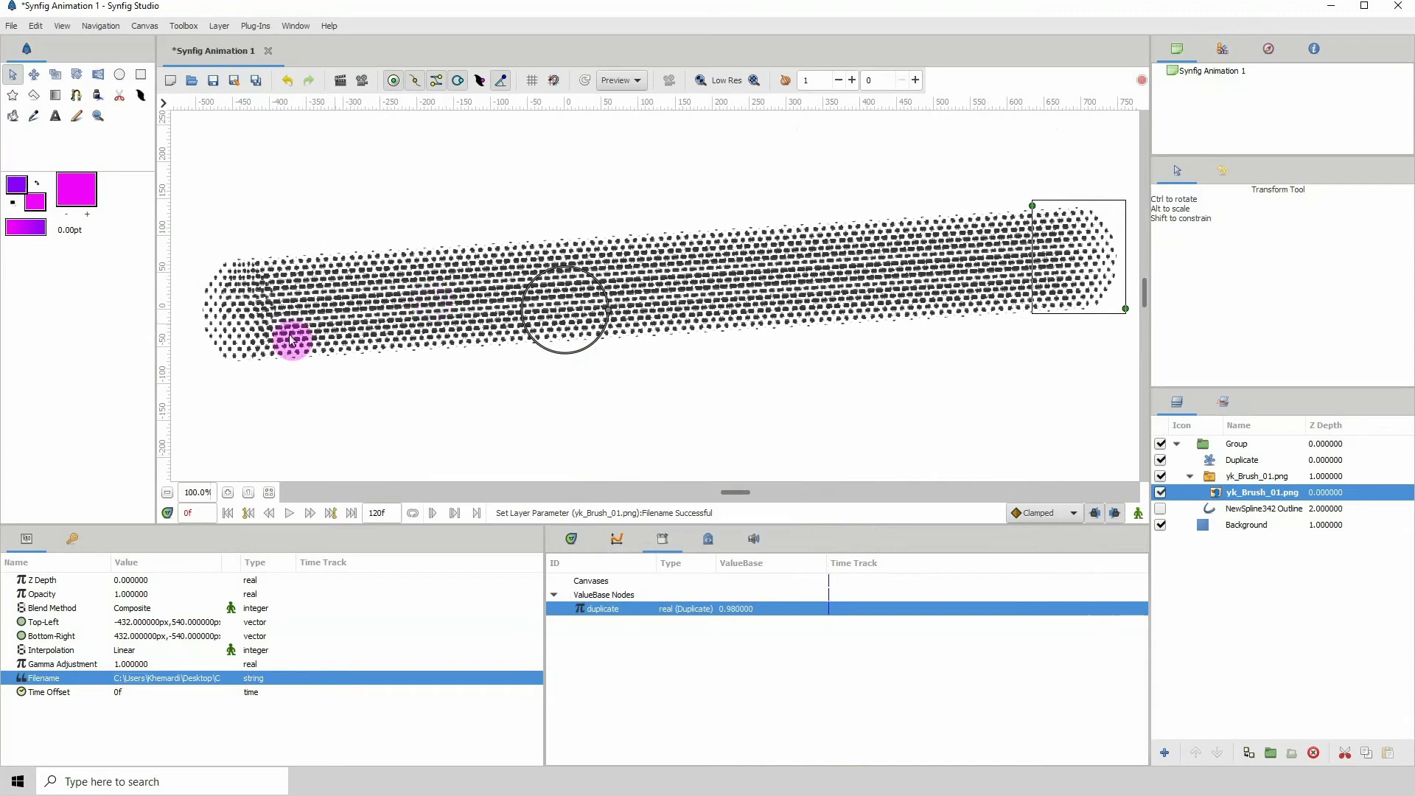
Move the end vertex of the NewSpline342 Outline inward to about x 500, keeping the shortened stroke nearly horizontal.
click(1242, 508)
drag(1085, 284, 871, 440)
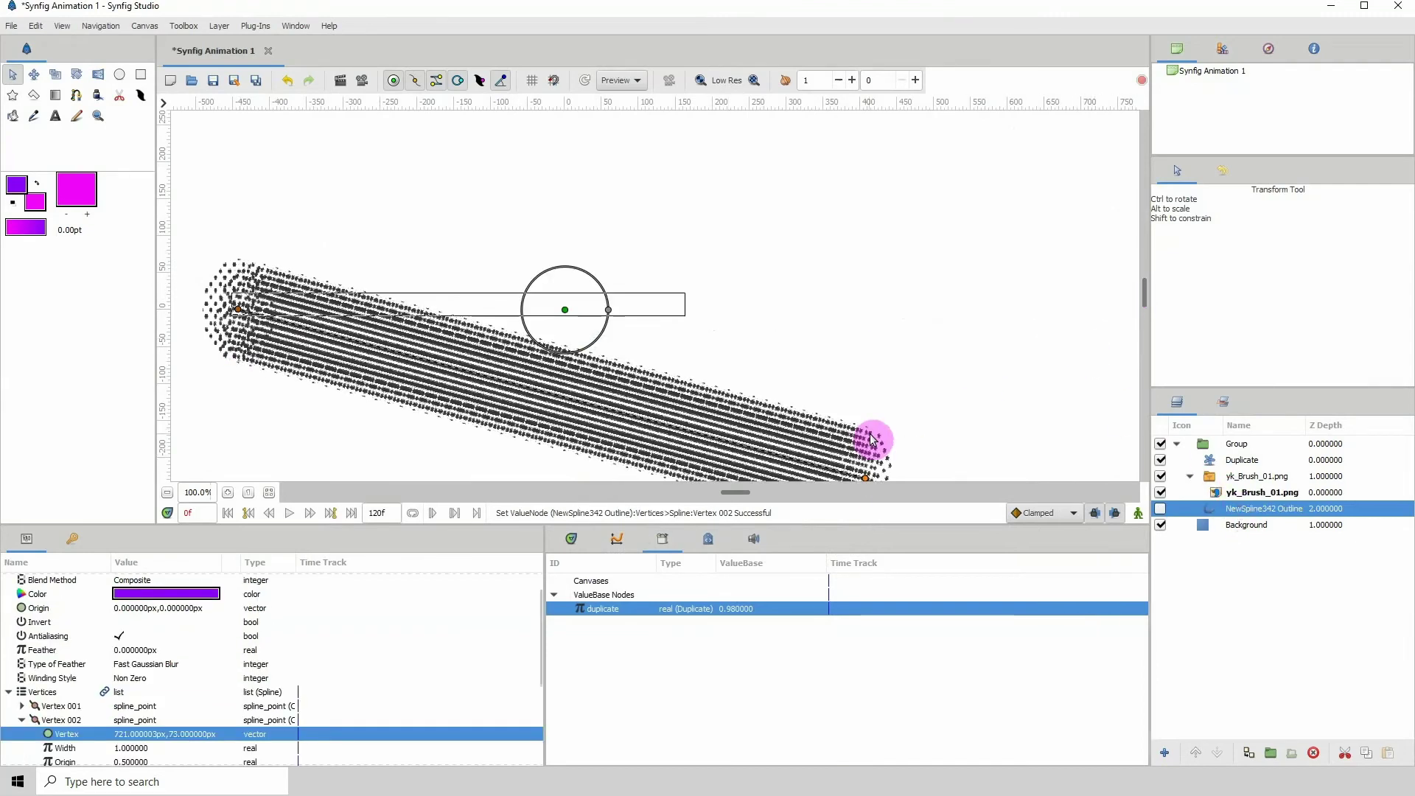
scroll(714, 307, down, 3)
mouse_move(888, 361)
mouse_down()
mouse_move(906, 190)
mouse_move(957, 172)
mouse_up()
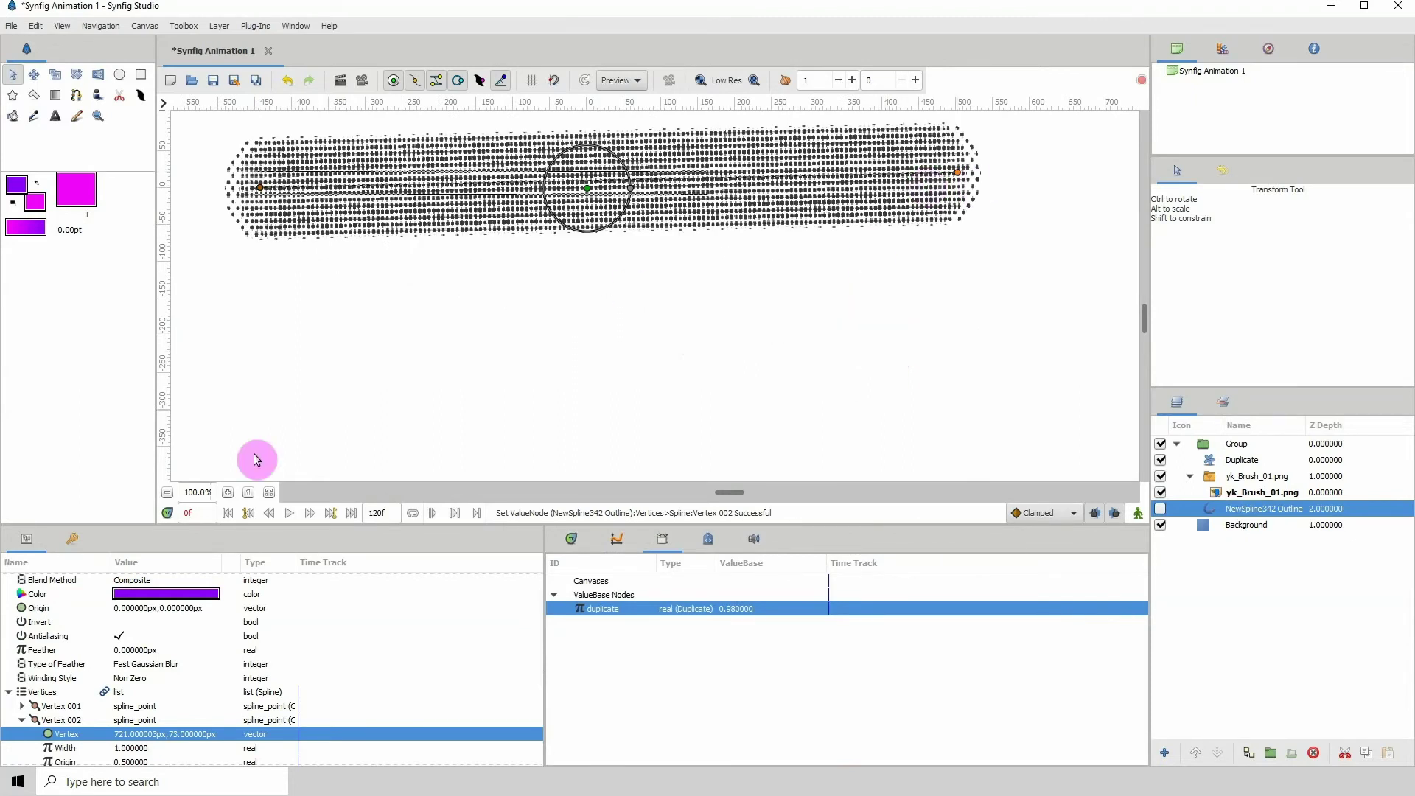
Replace the image file of the yk_Brush_01.png layer with yk_Brush_06.png from the Synfig_Brushes folder.
click(1239, 492)
click(41, 682)
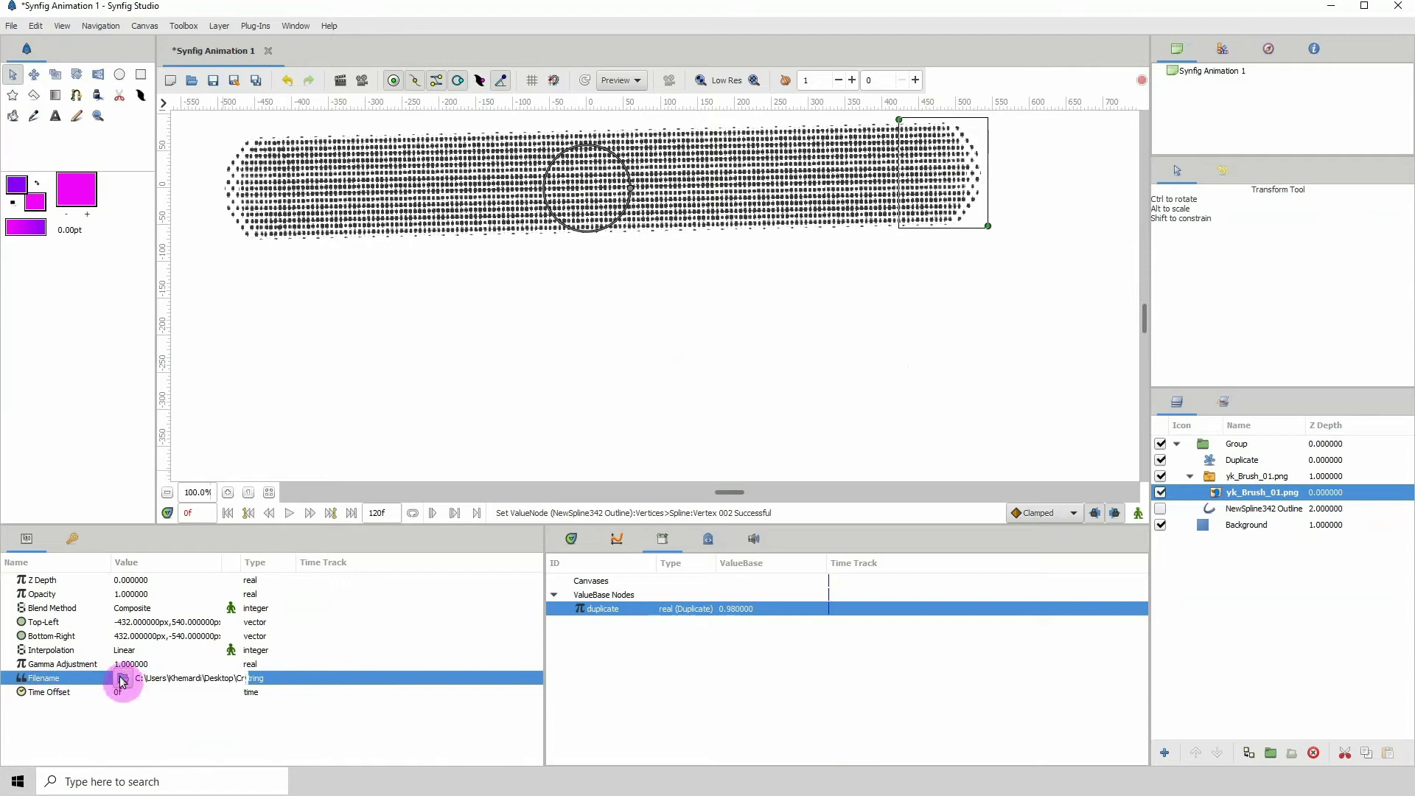
click(122, 678)
click(380, 145)
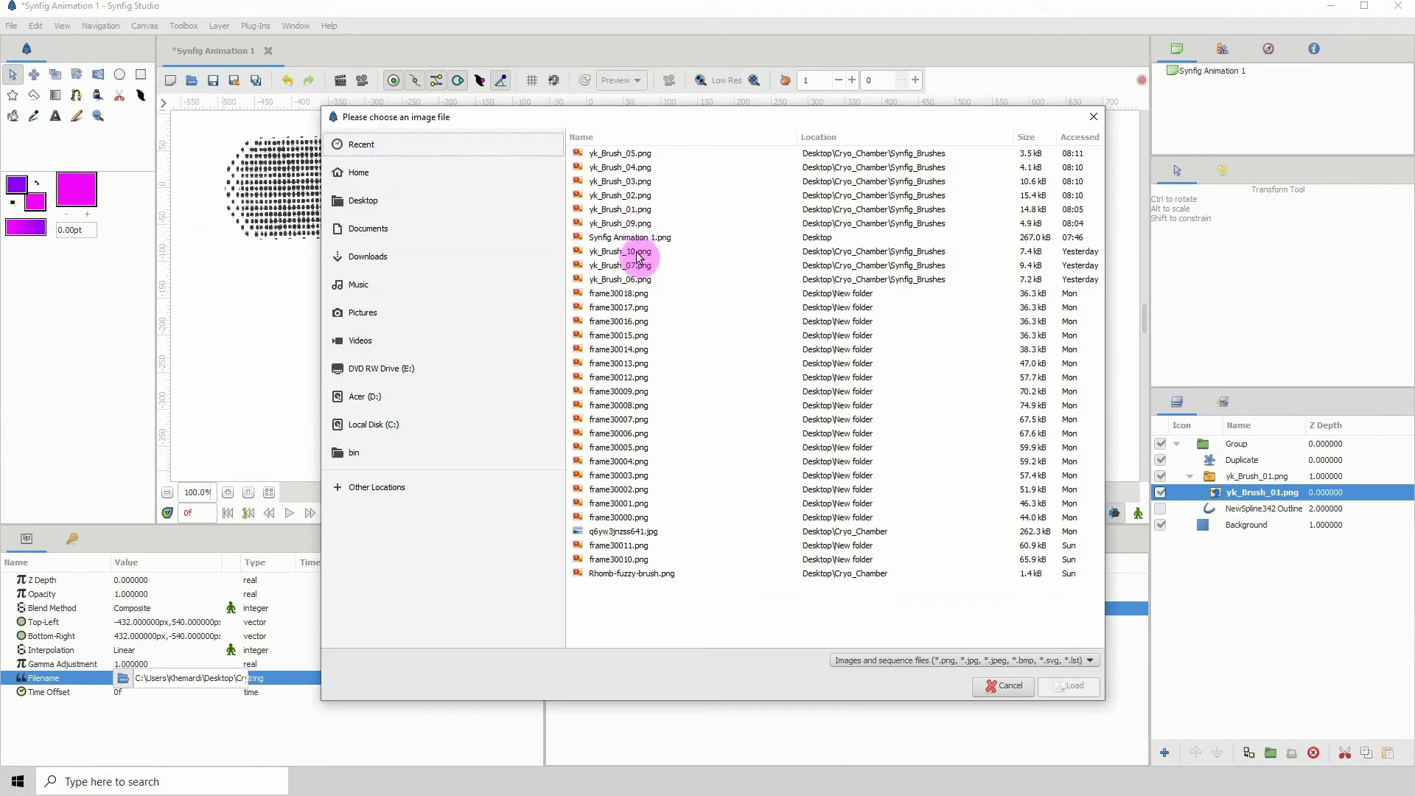
click(634, 279)
click(1061, 684)
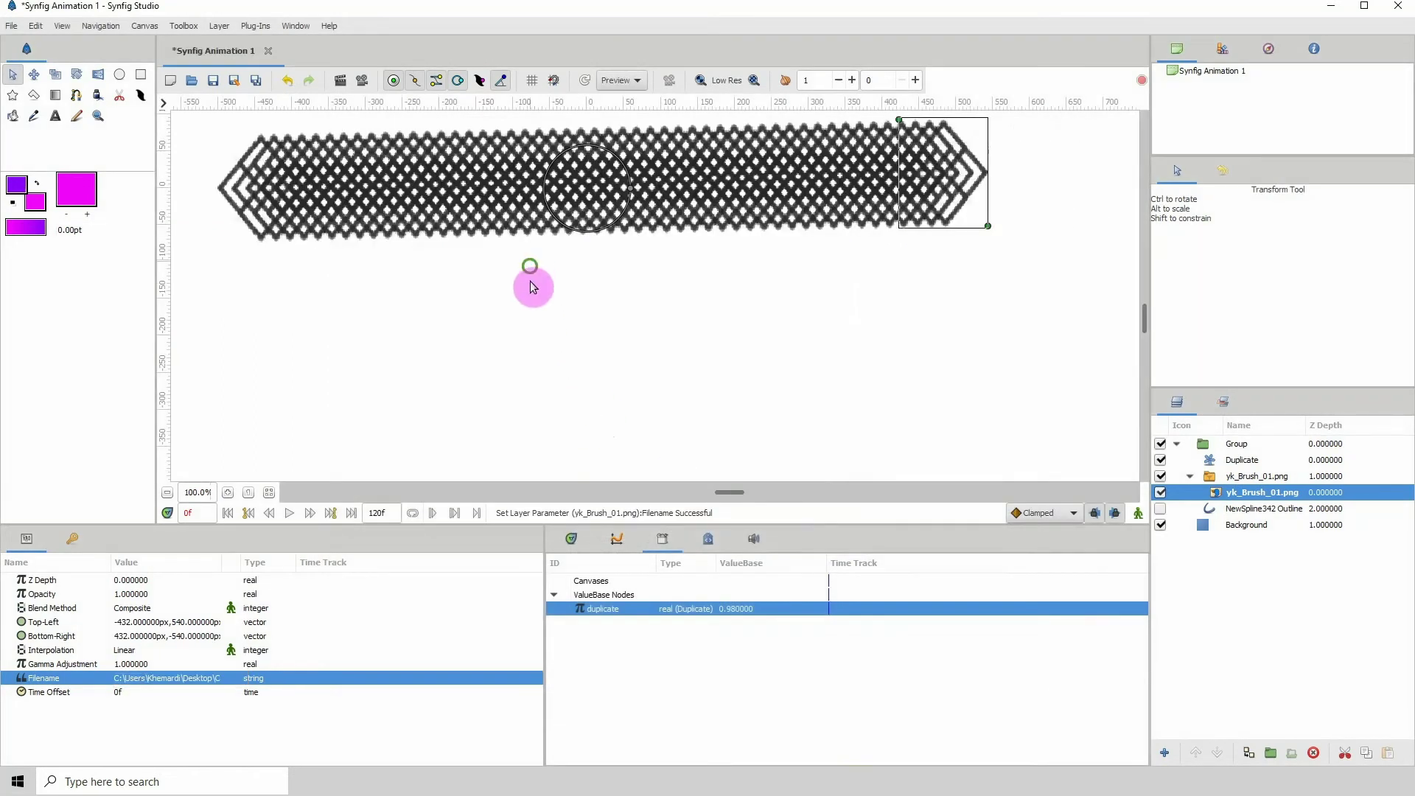
Replace the brush layer's image file with yk_Brush_07.png from the recently used files.
scroll(531, 285, up, 3)
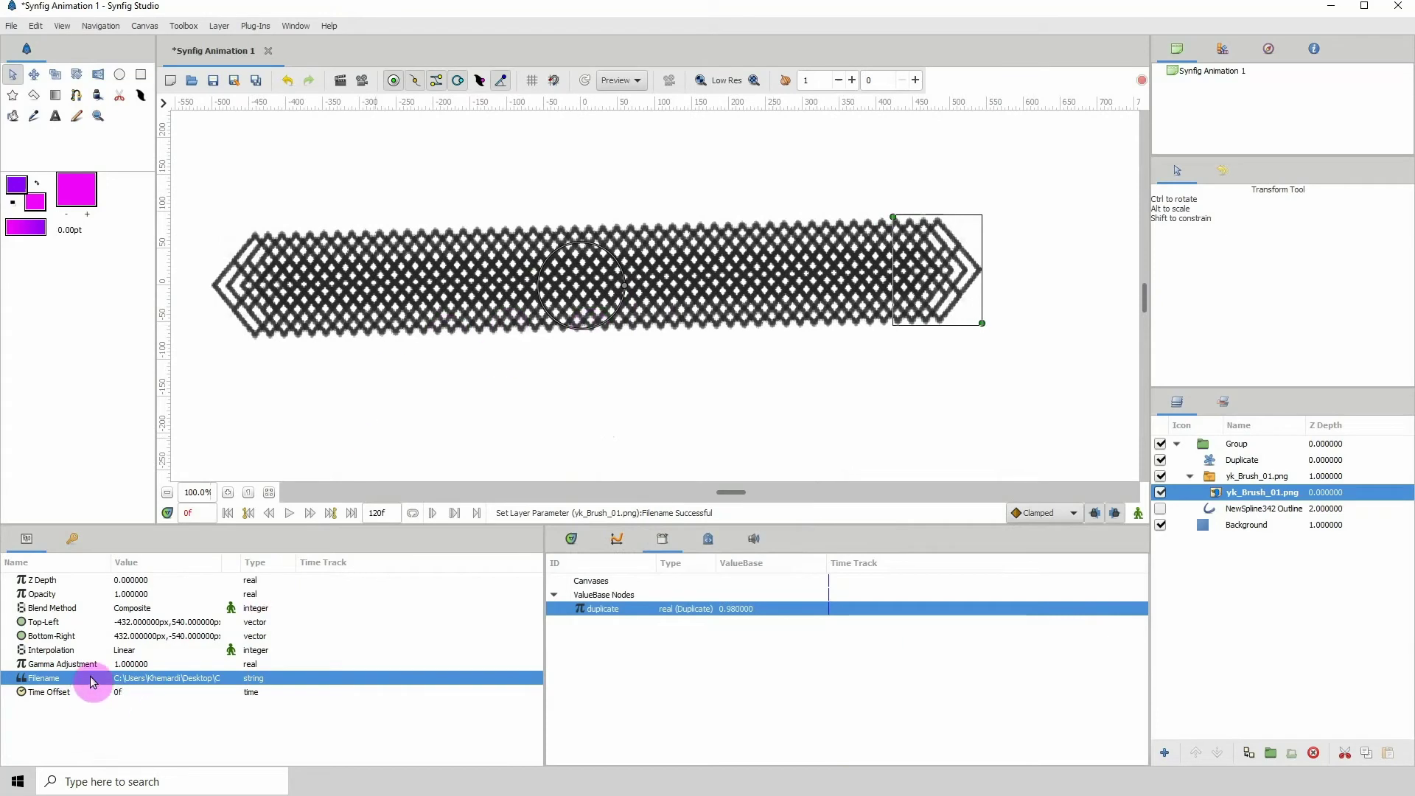
click(120, 679)
click(123, 678)
click(376, 144)
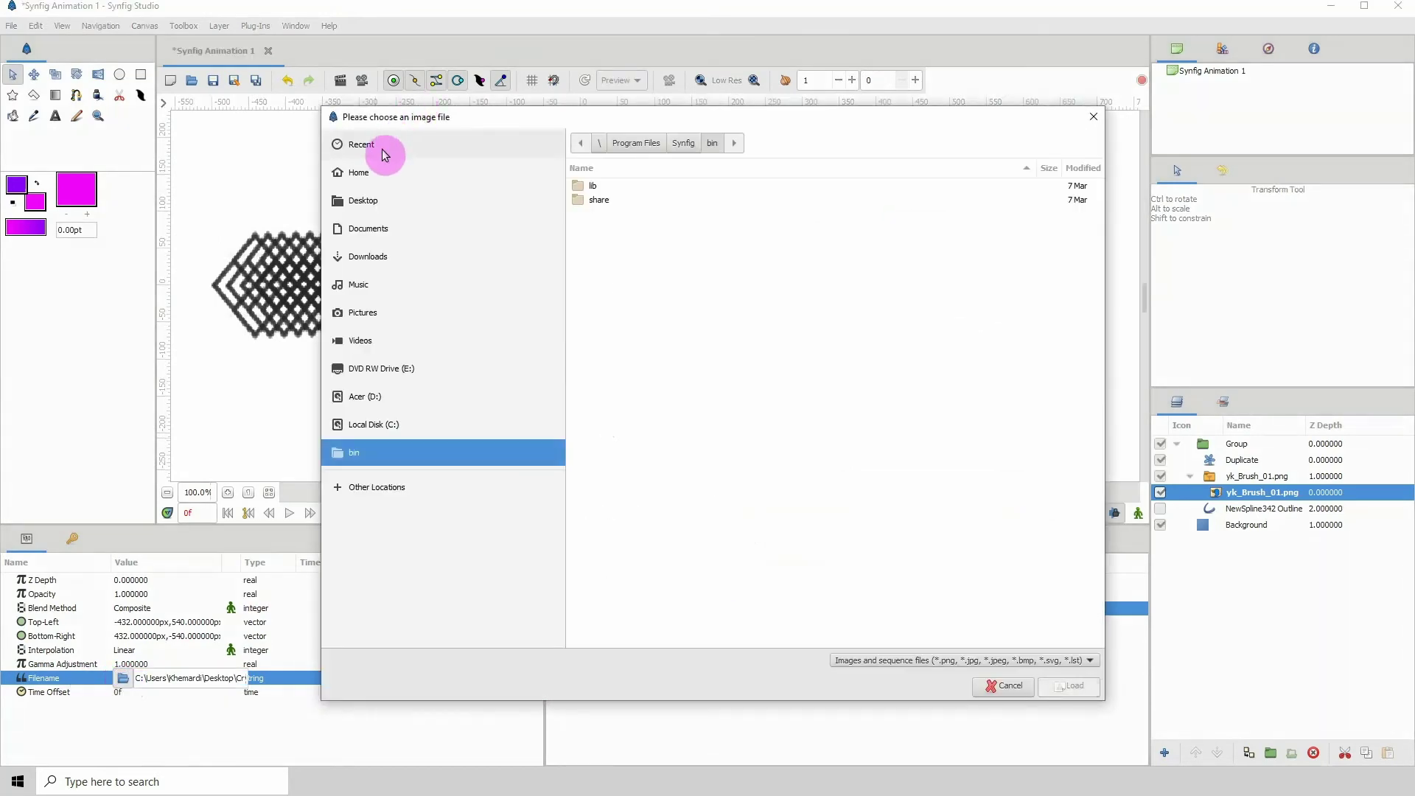
click(623, 282)
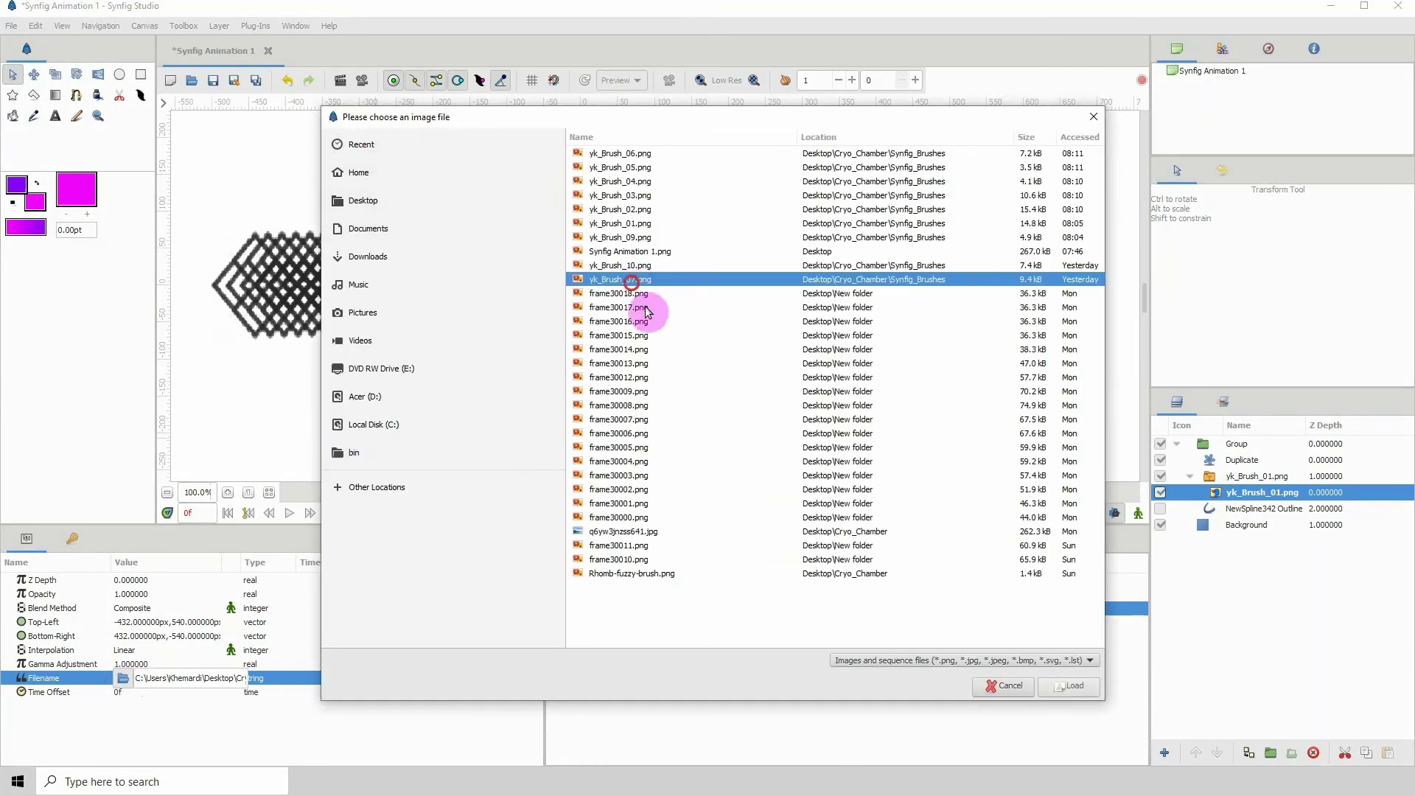
click(1061, 685)
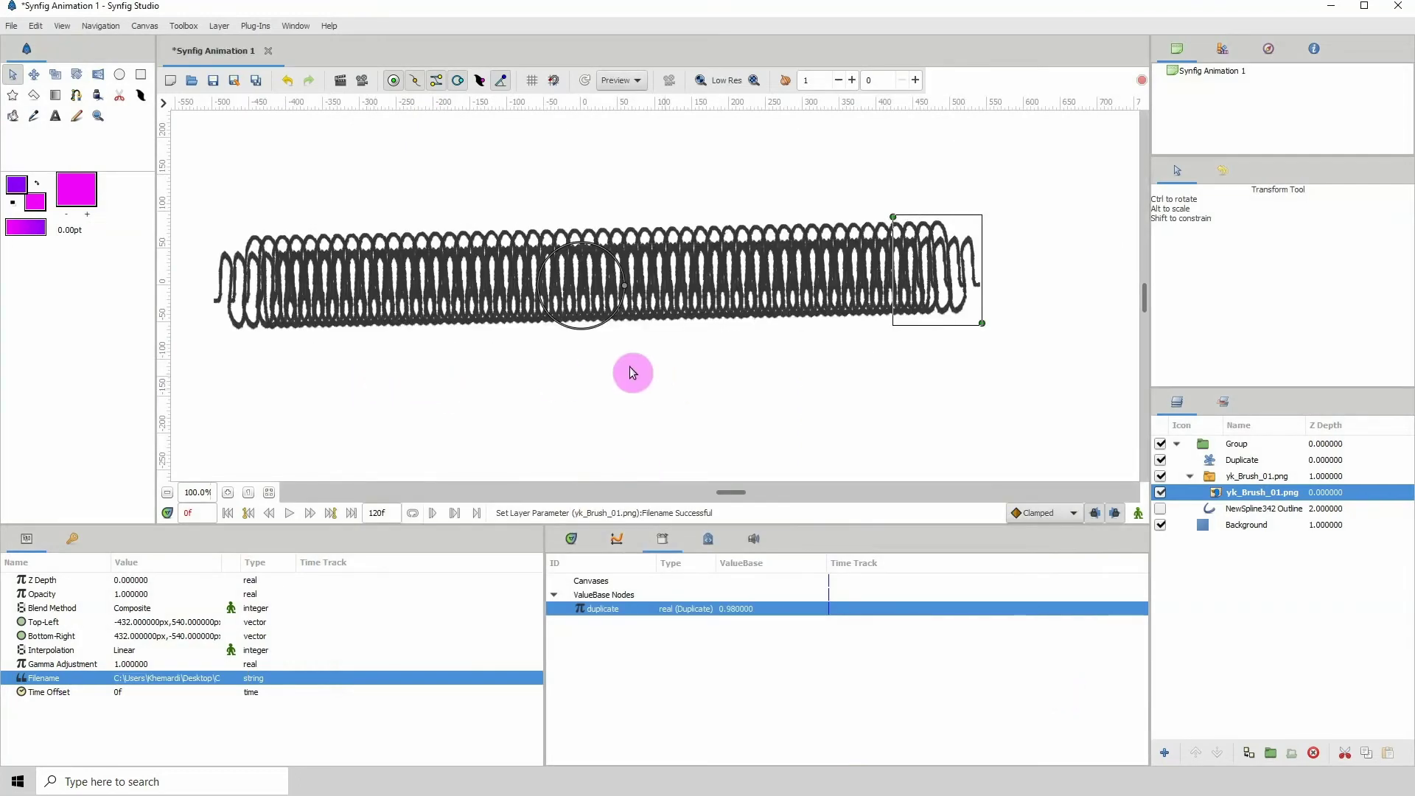
Set the Step of the Duplicate layer's index to 0.8.
click(1239, 461)
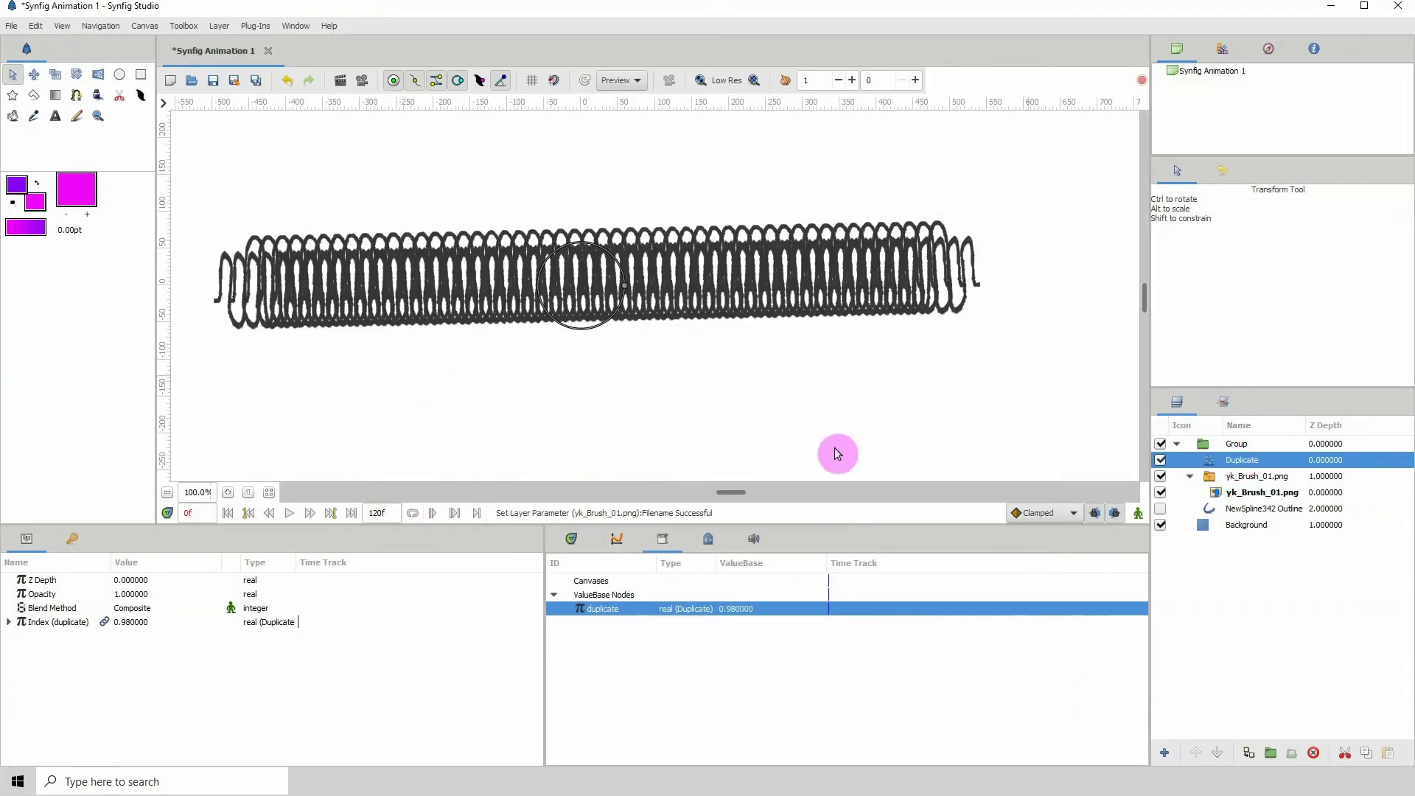
click(9, 622)
click(126, 665)
click(135, 666)
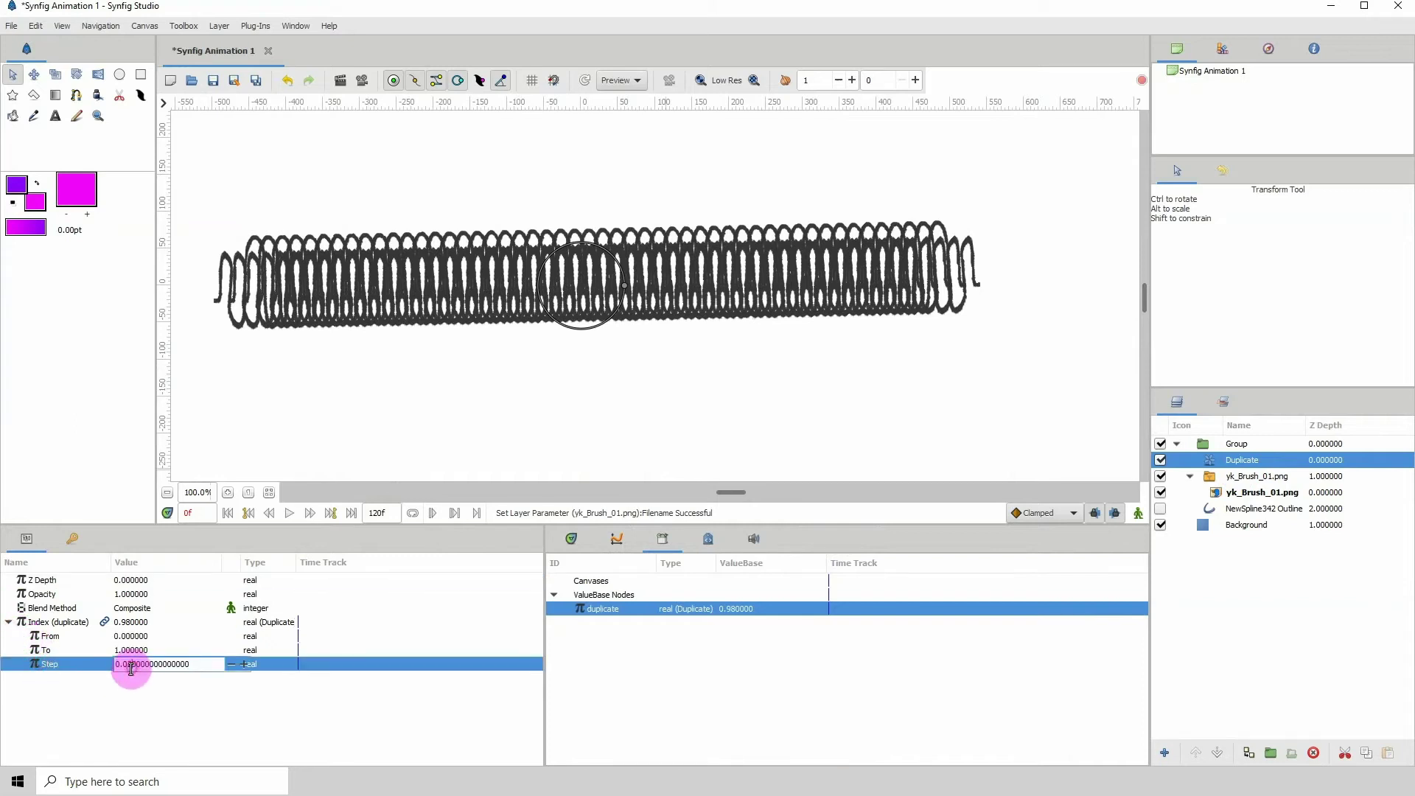
drag(128, 666, 393, 662)
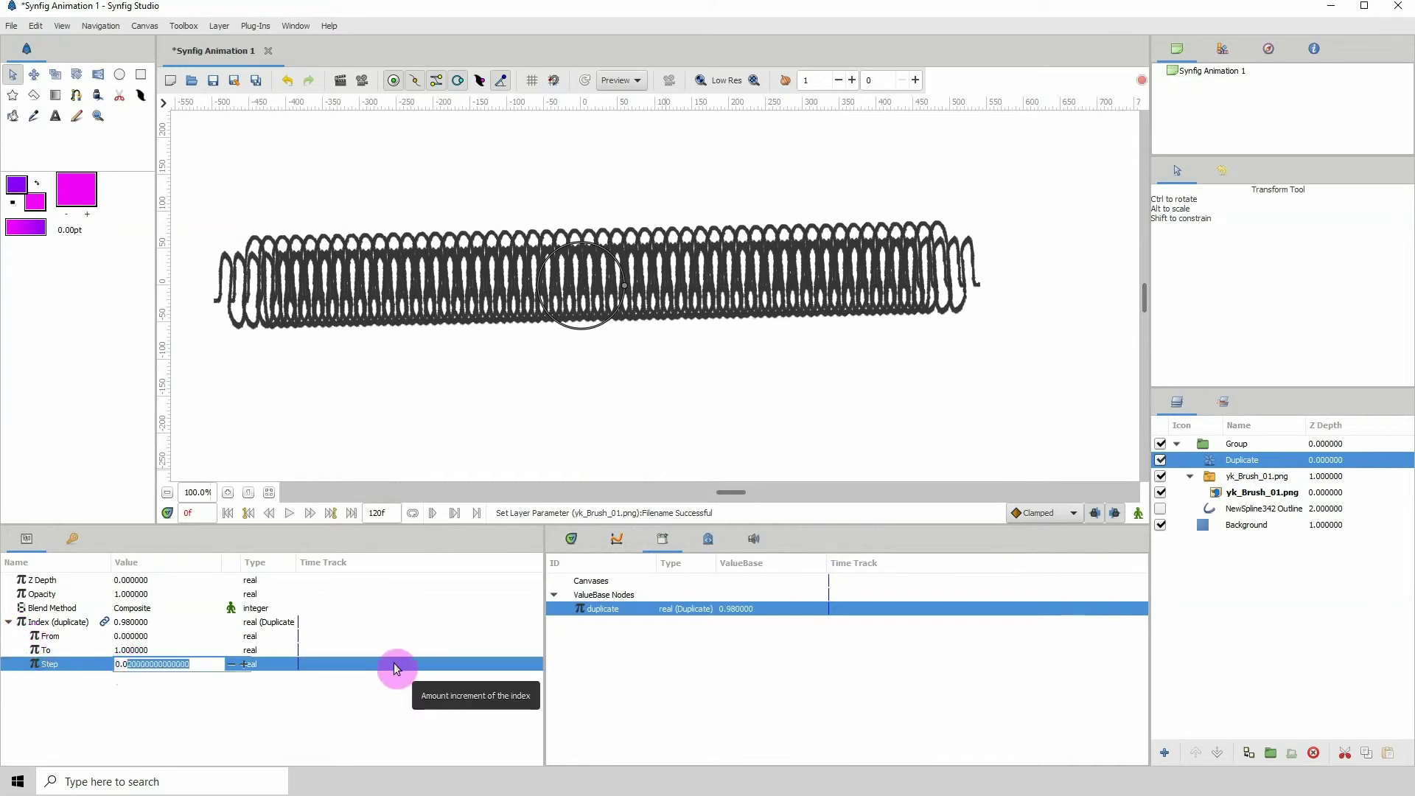
key(BackSpace)
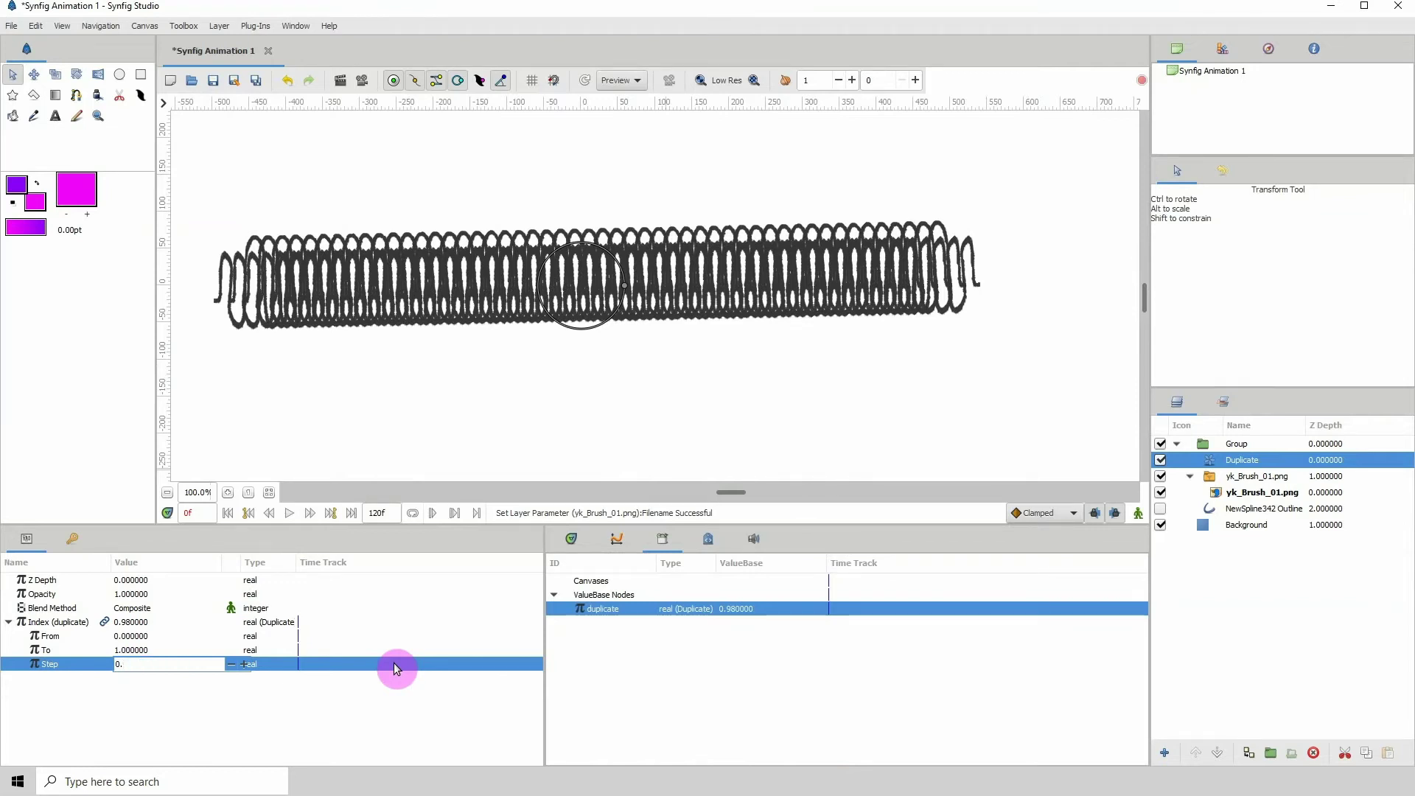
text(8)
key(Return)
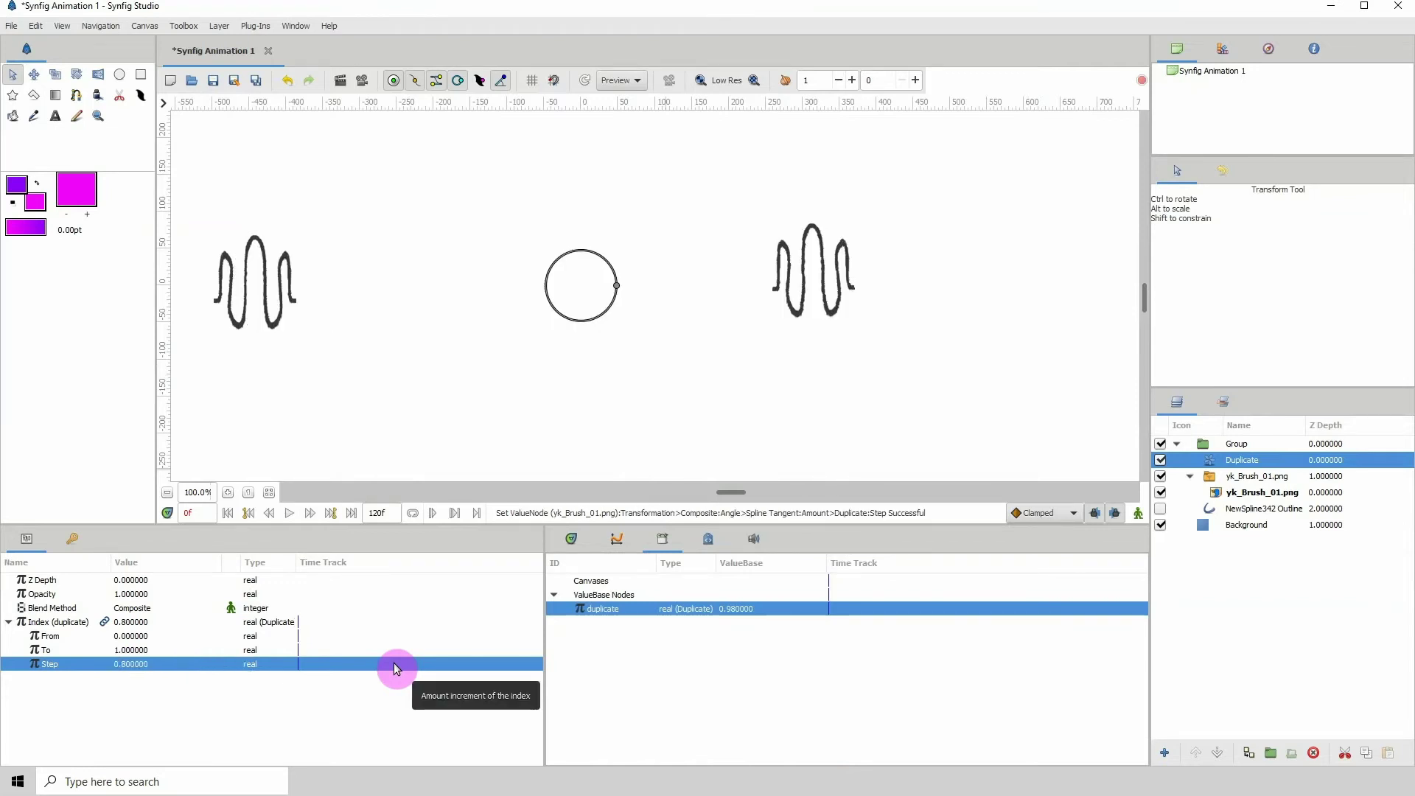
Reduce the Step of the Duplicate layer's index to 0.2 for more copies of the wavy brush.
click(124, 666)
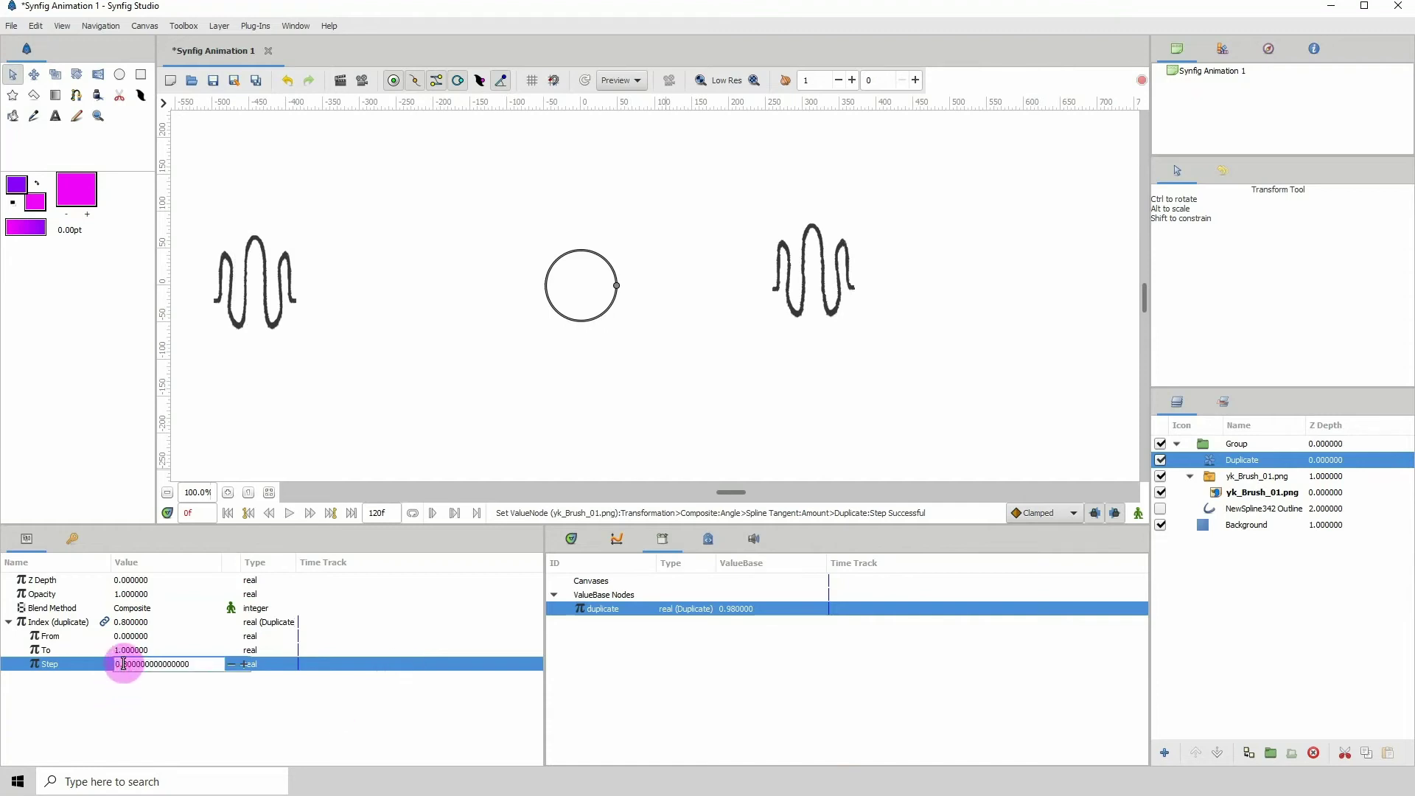
key(BackSpace)
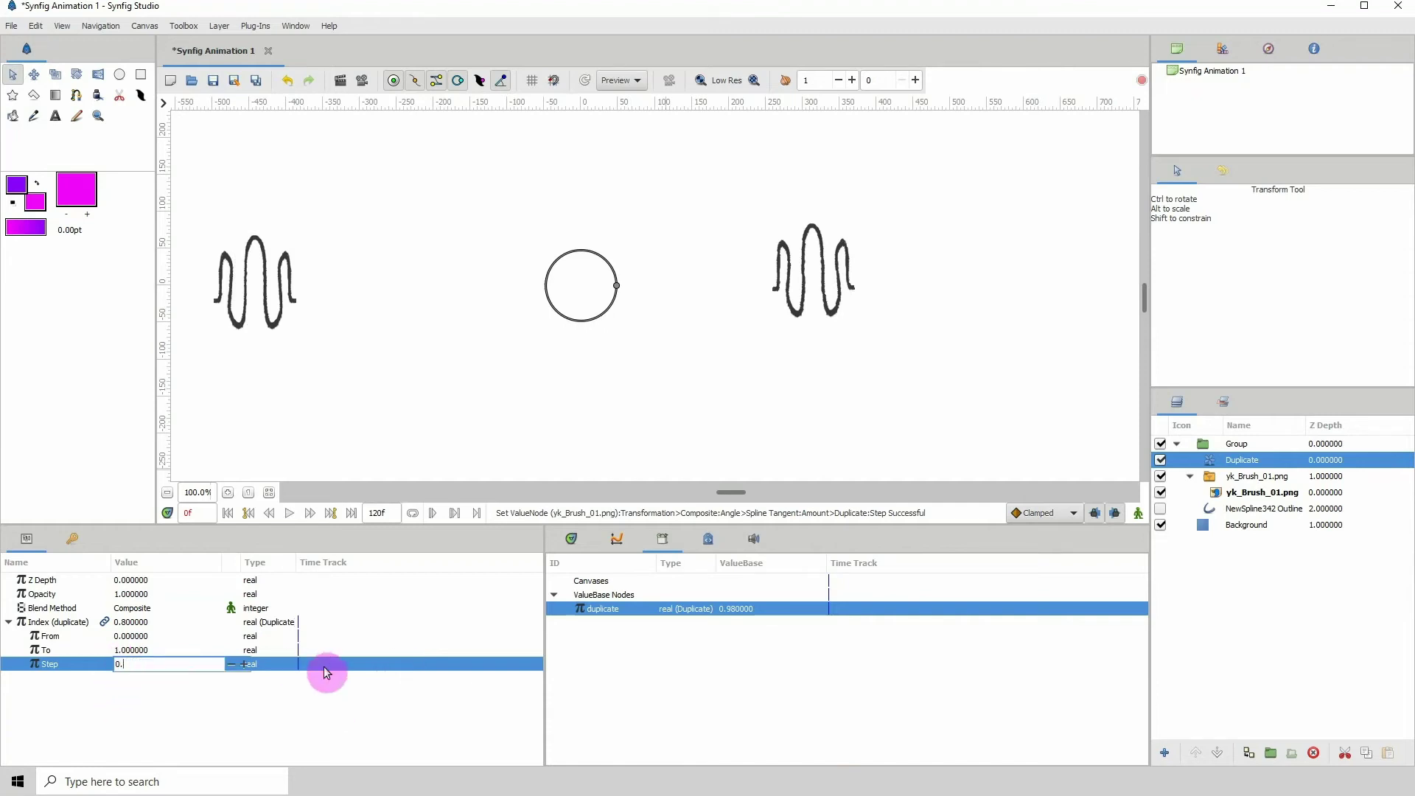
text(2)
key(Return)
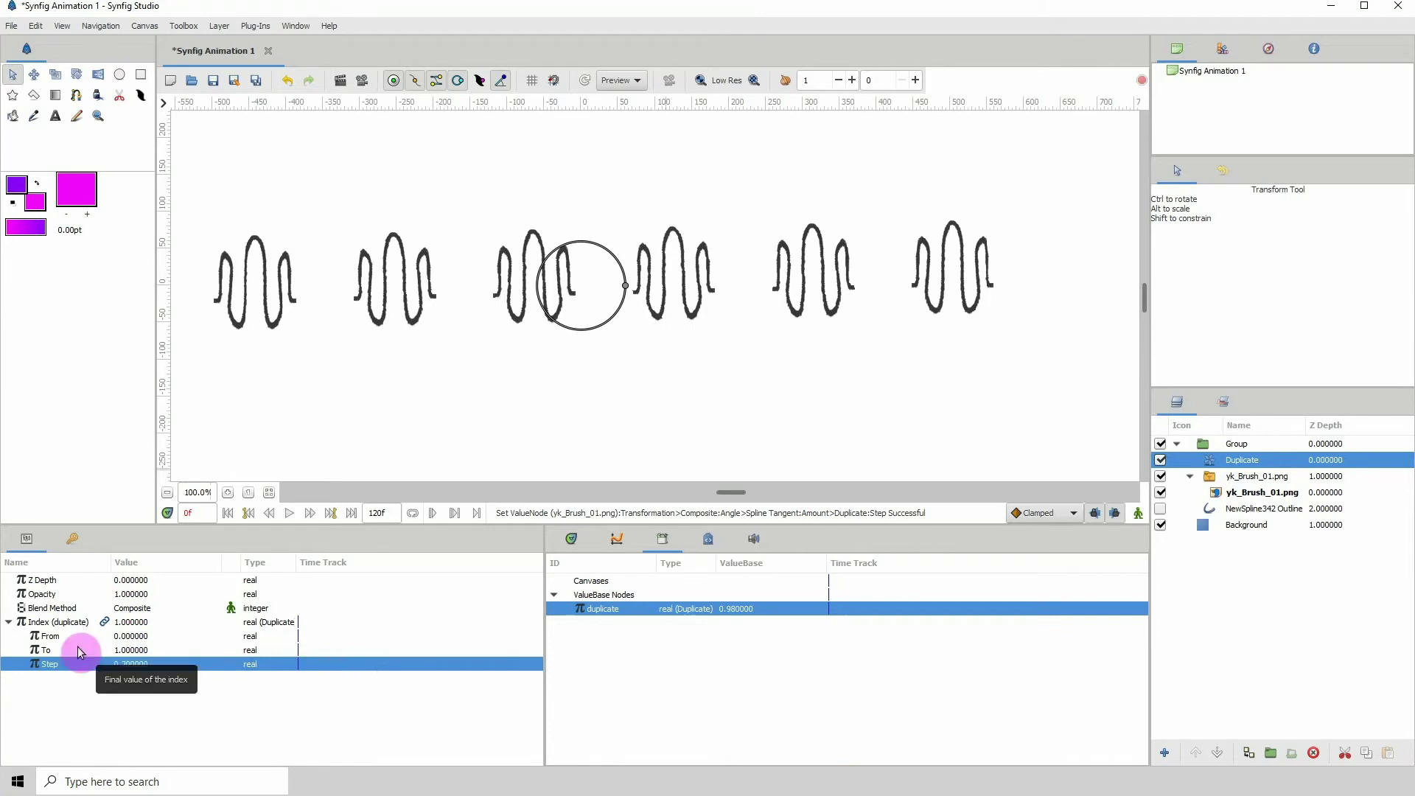
Set the Step of the Duplicate layer's index to 0.1 to pack the wavy brush copies closer together.
click(118, 665)
drag(125, 664, 305, 683)
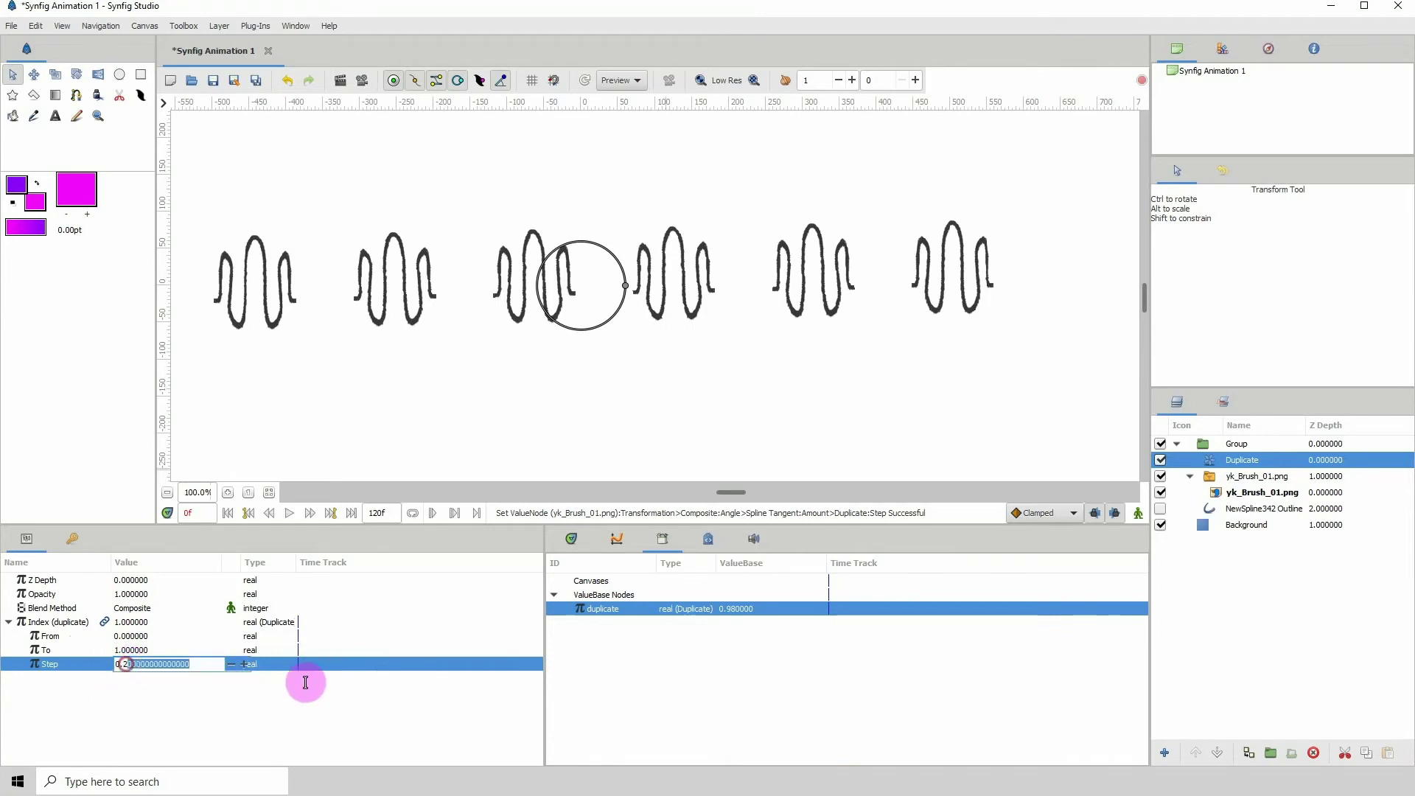
key(BackSpace)
key(BackSpace)
text(1)
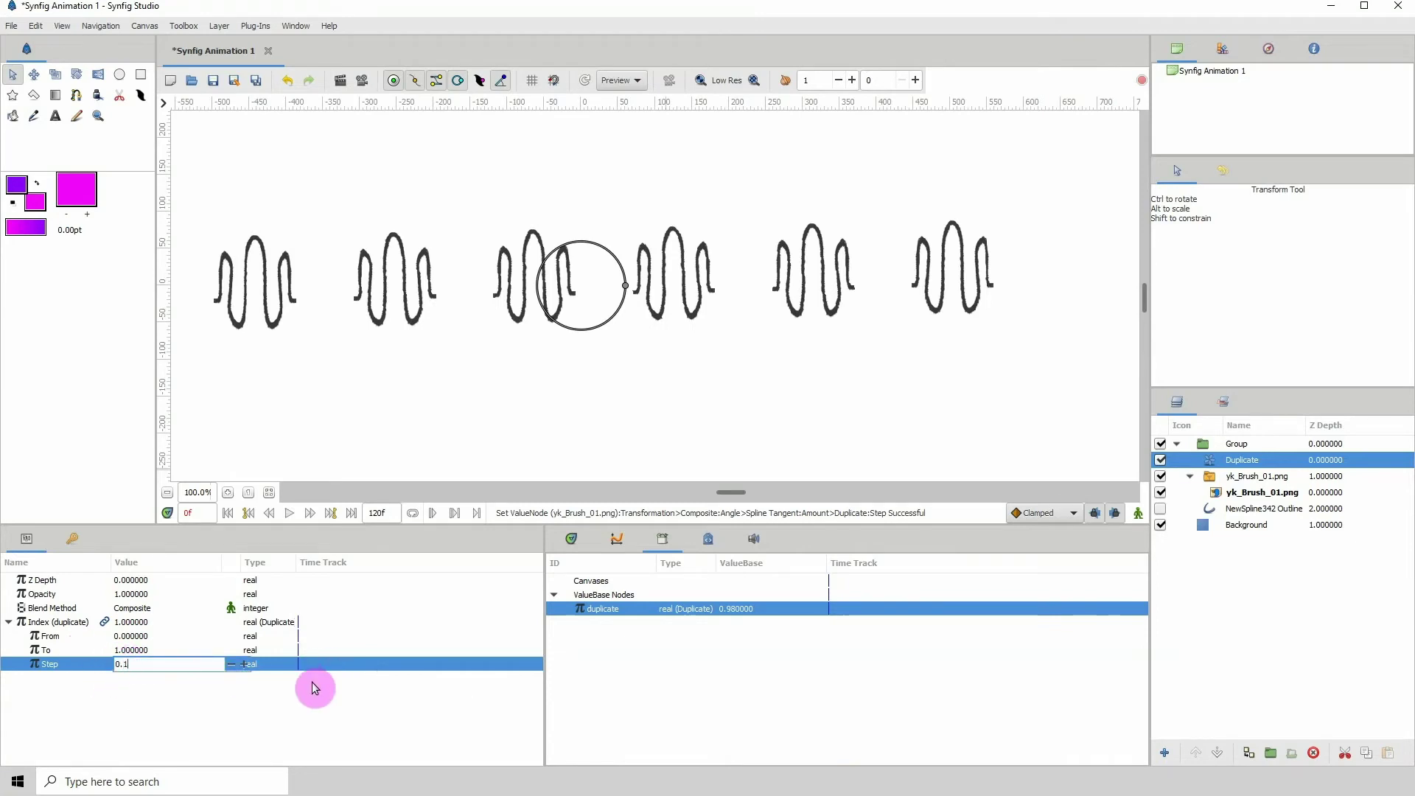
key(Return)
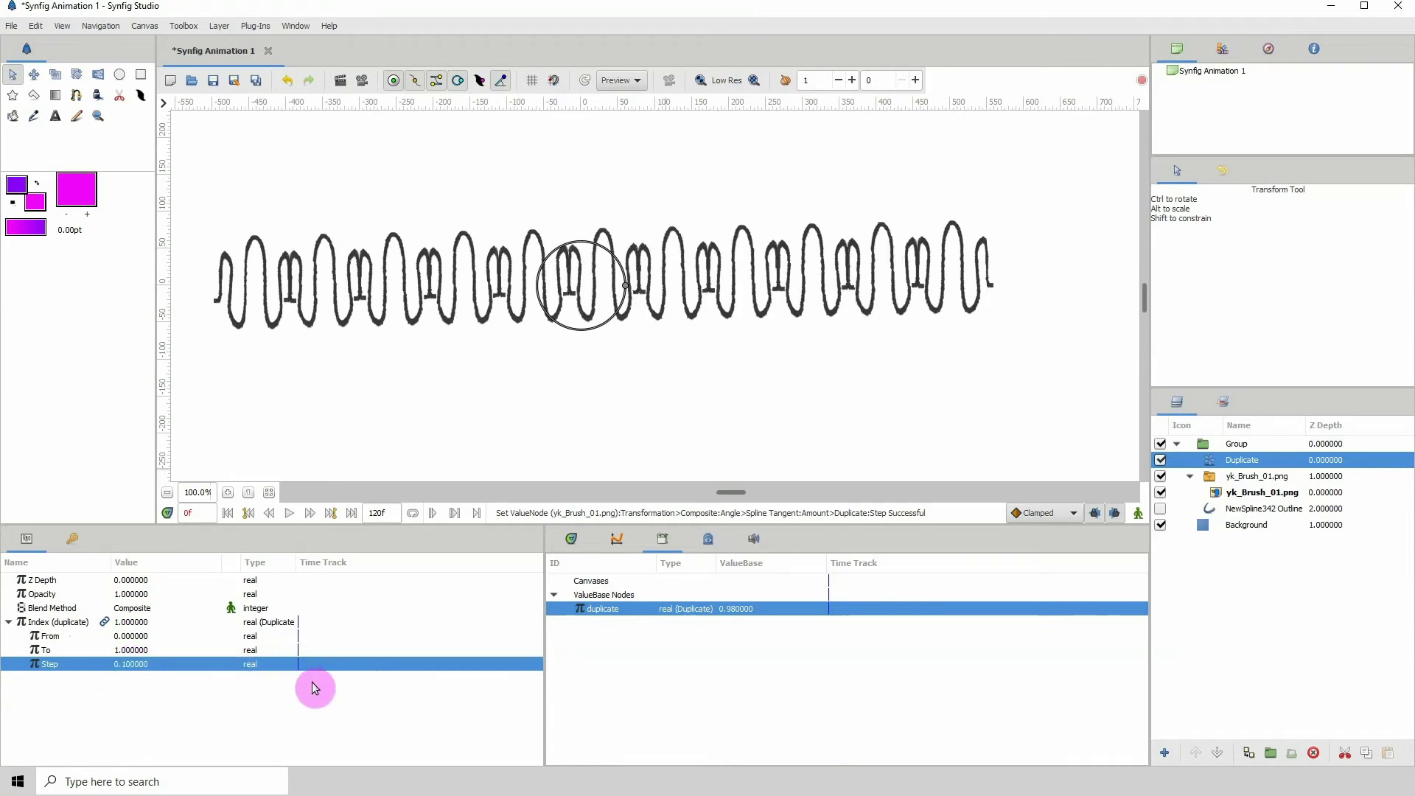
Lengthen the NewSpline342 Outline spline by moving its end vertex outward to about 693, -2 px.
click(174, 496)
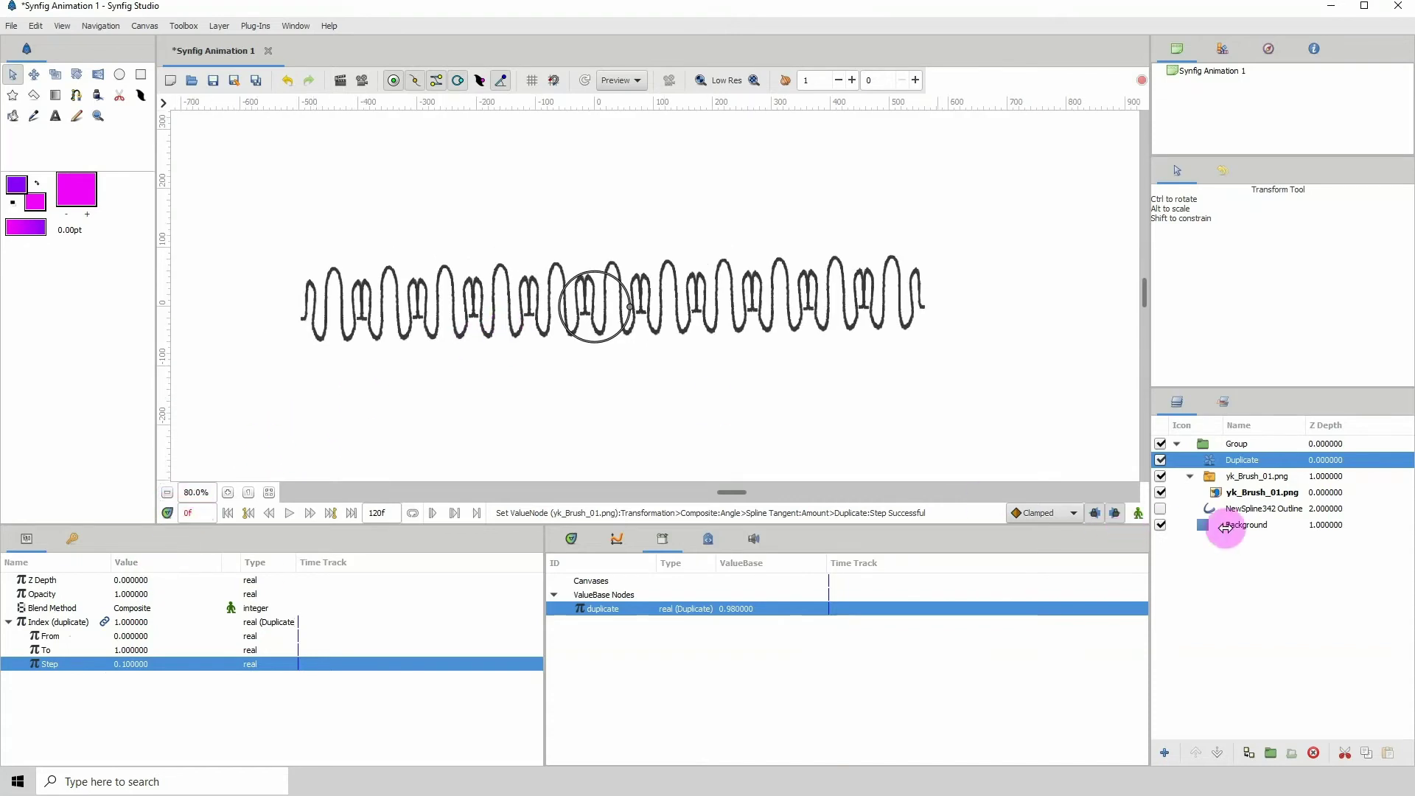
click(1243, 510)
drag(893, 296, 1005, 316)
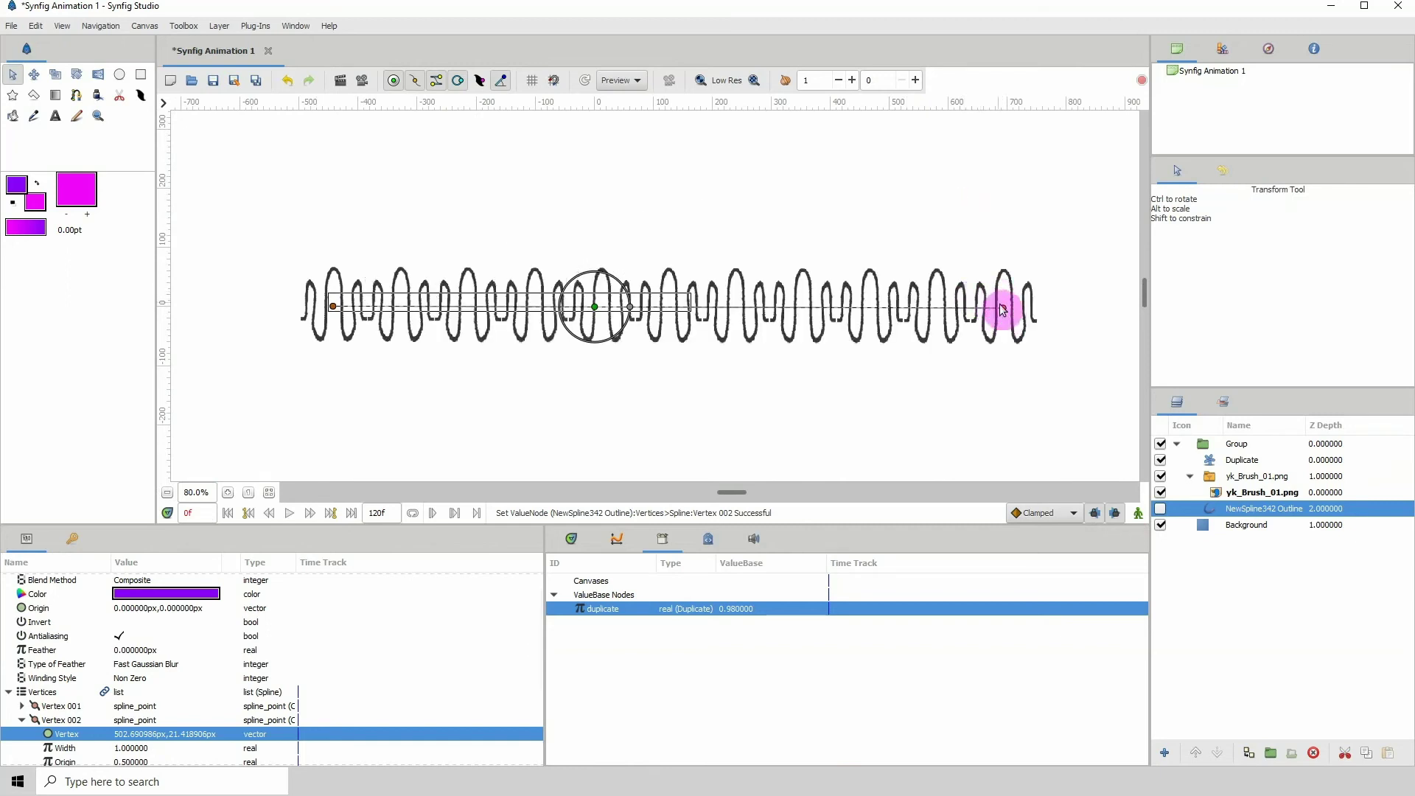
Replace the image file of the yk_Brush_01.png layer with yk_Brush_09.png from the recently used files.
click(1226, 498)
click(126, 678)
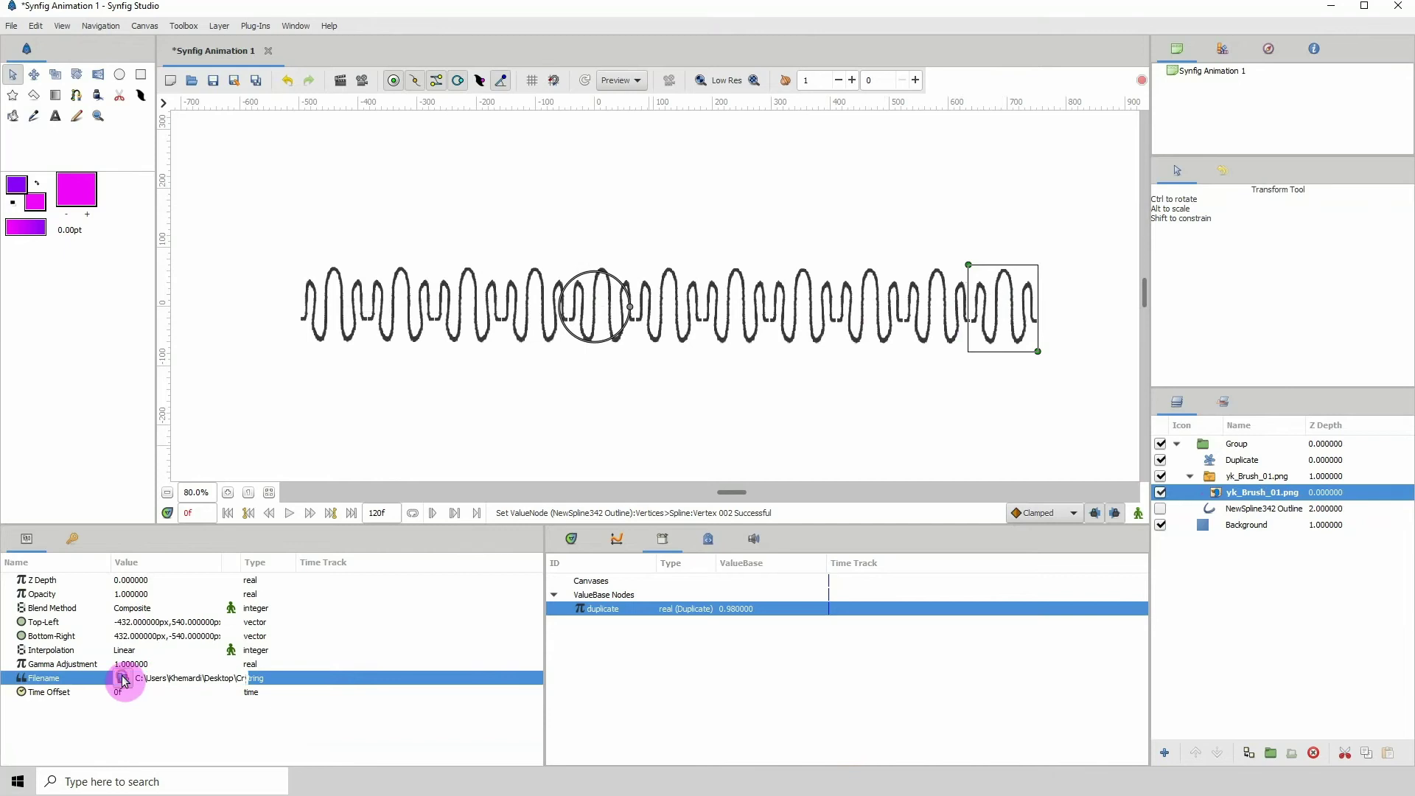
click(122, 678)
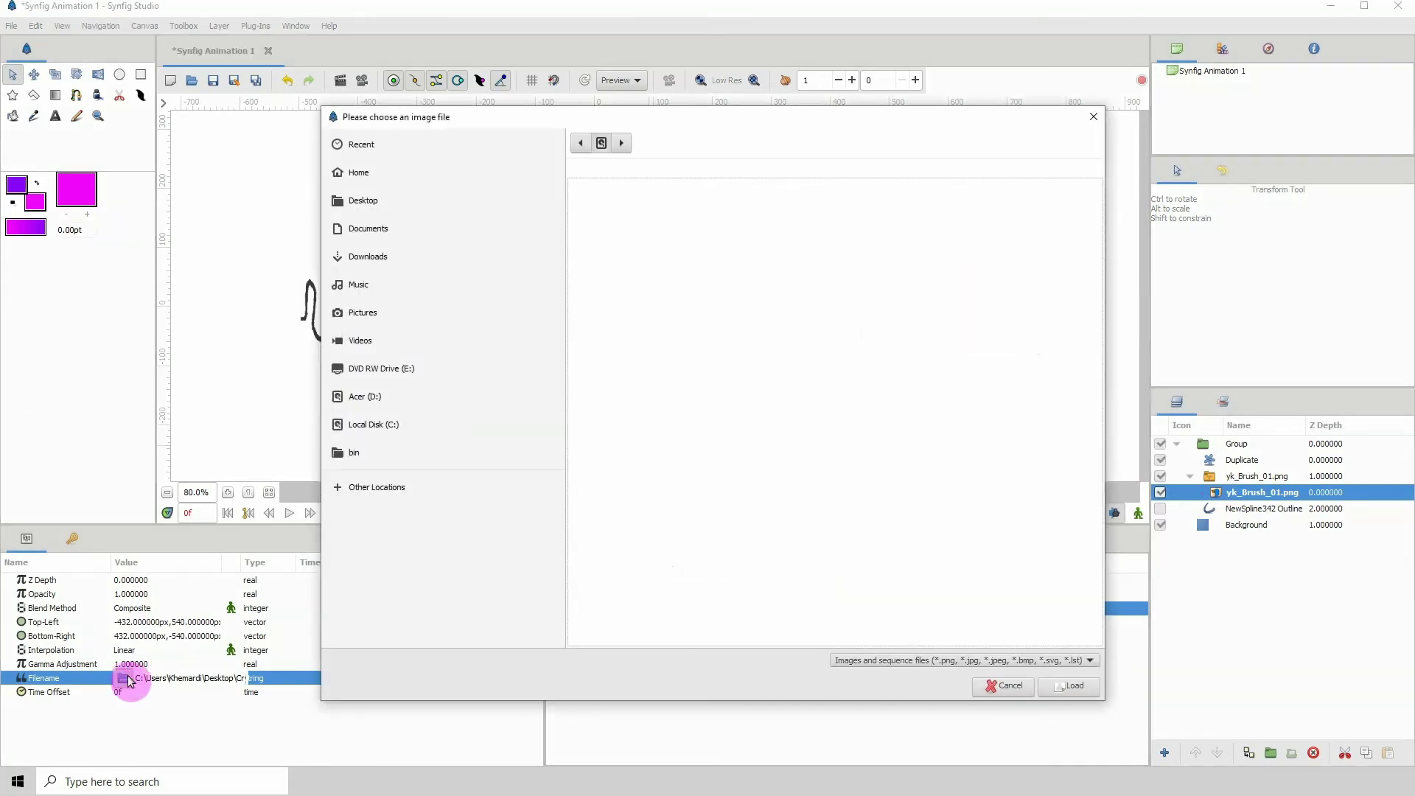
click(364, 143)
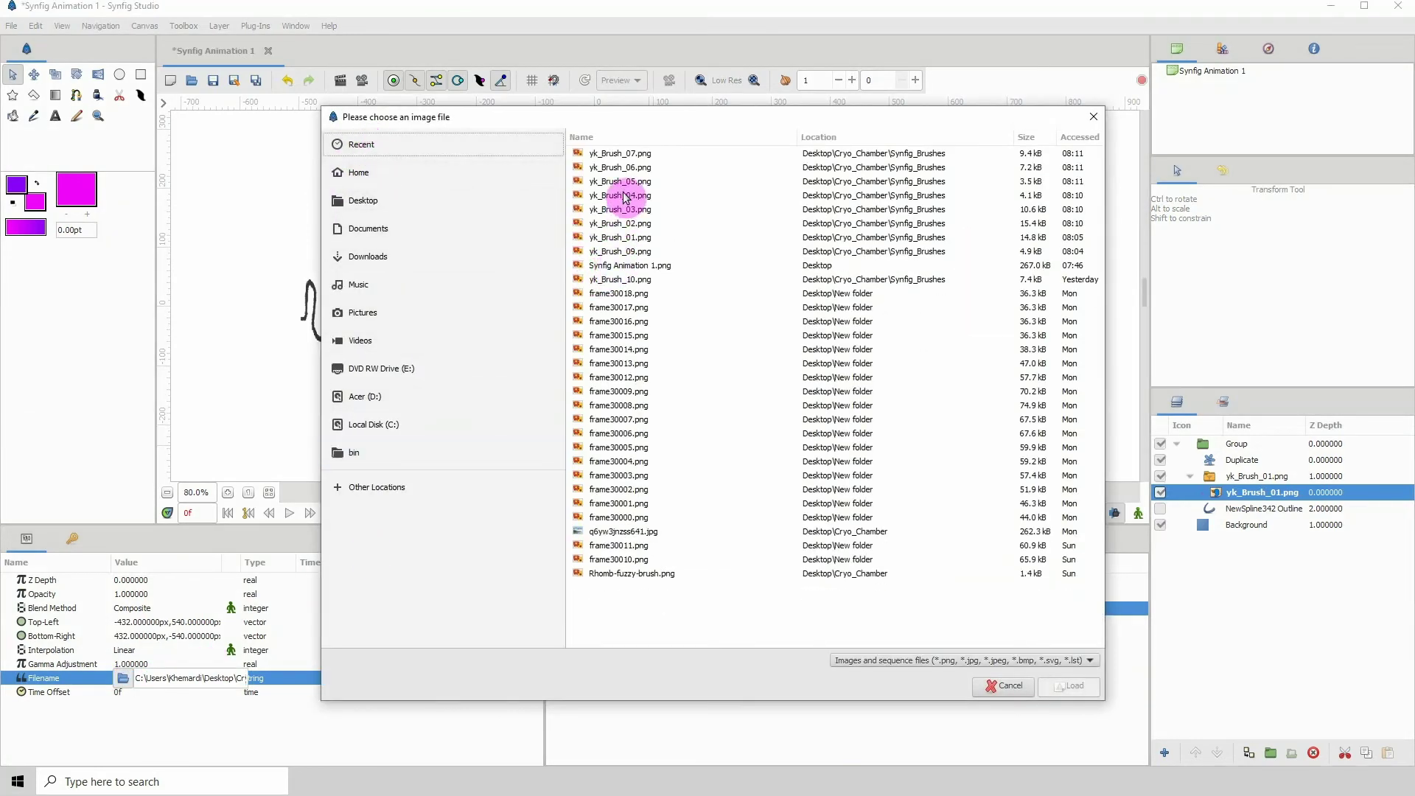
click(636, 254)
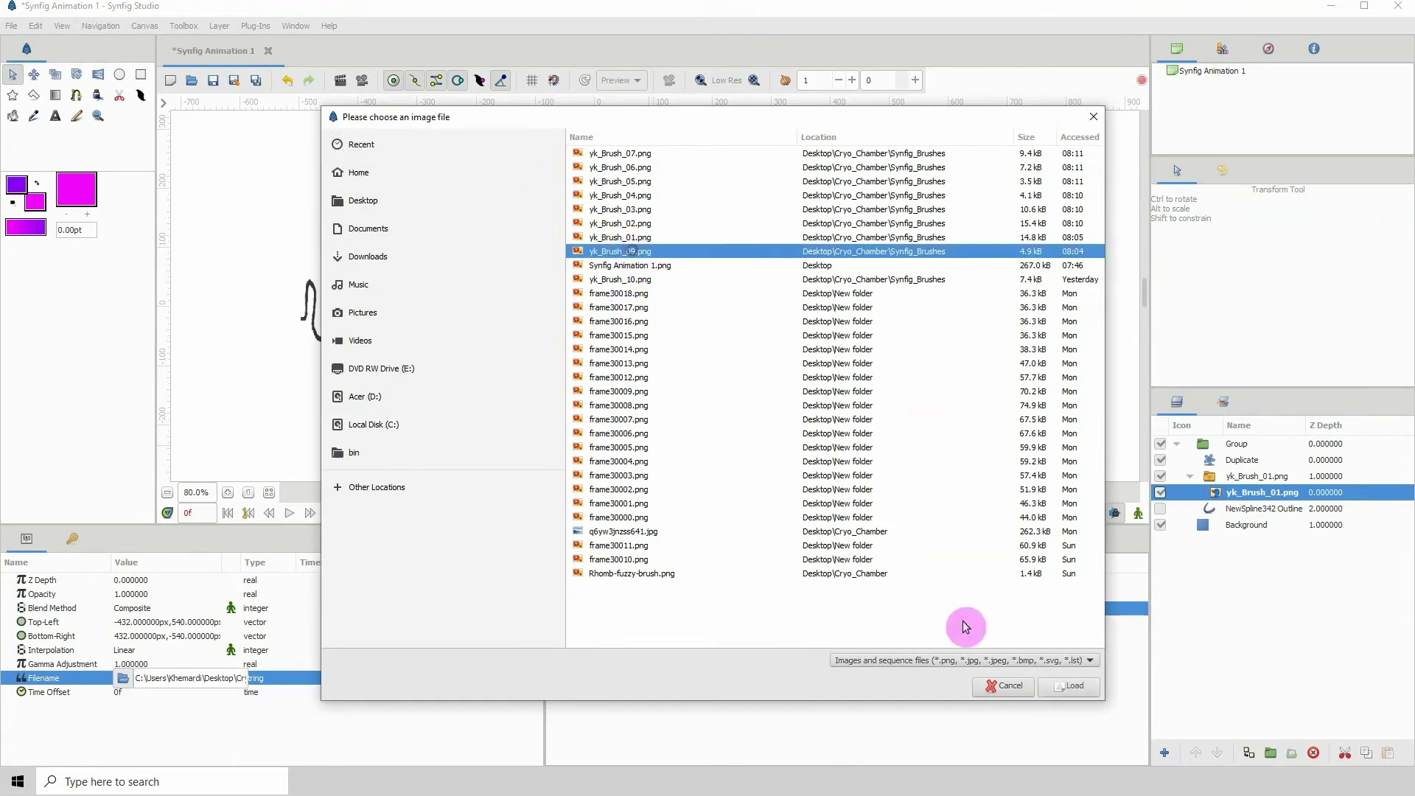
click(1068, 685)
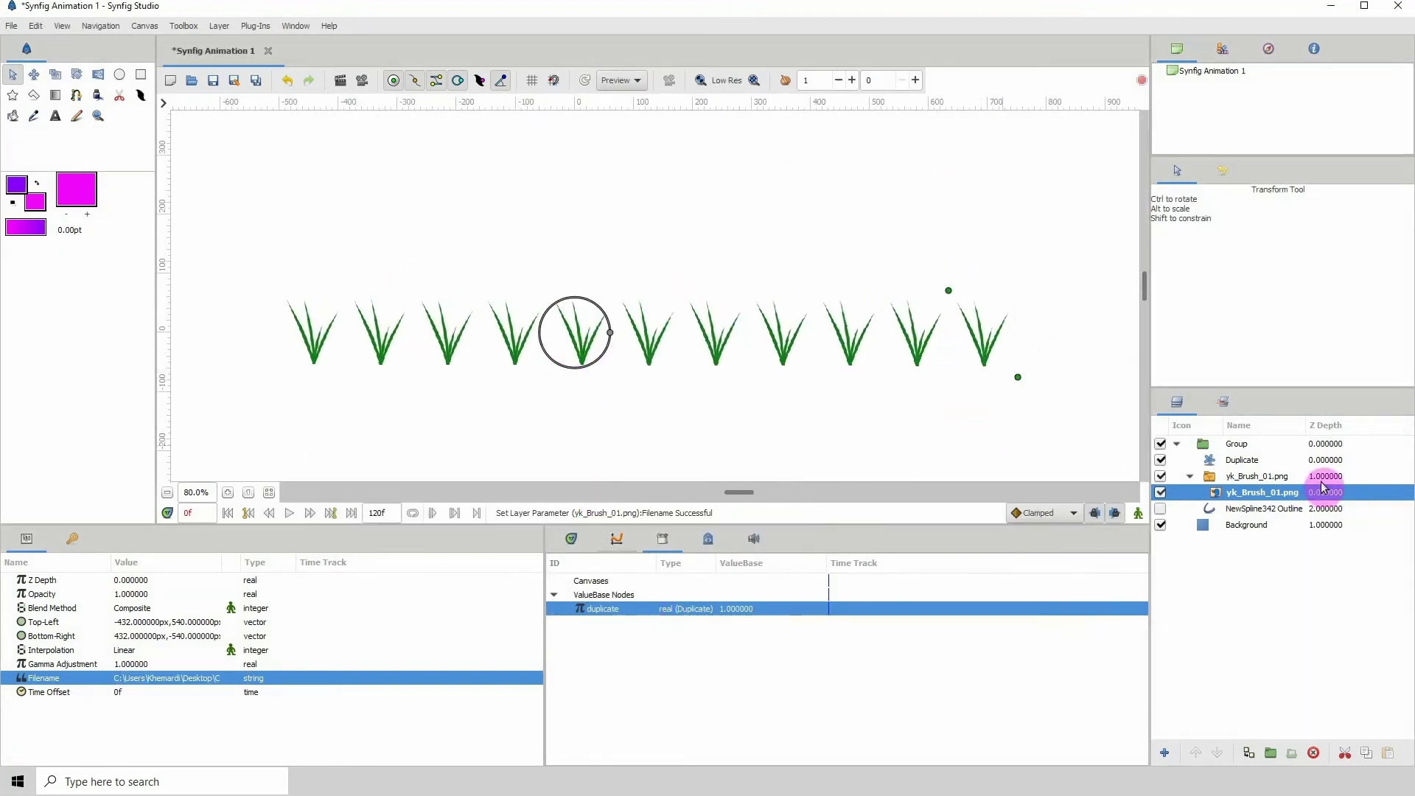
Move the spline's end vertex inward to about 616, -11 px and insert a vertex along the spline, keeping its shape.
click(1255, 508)
drag(989, 332, 937, 339)
right_click(795, 340)
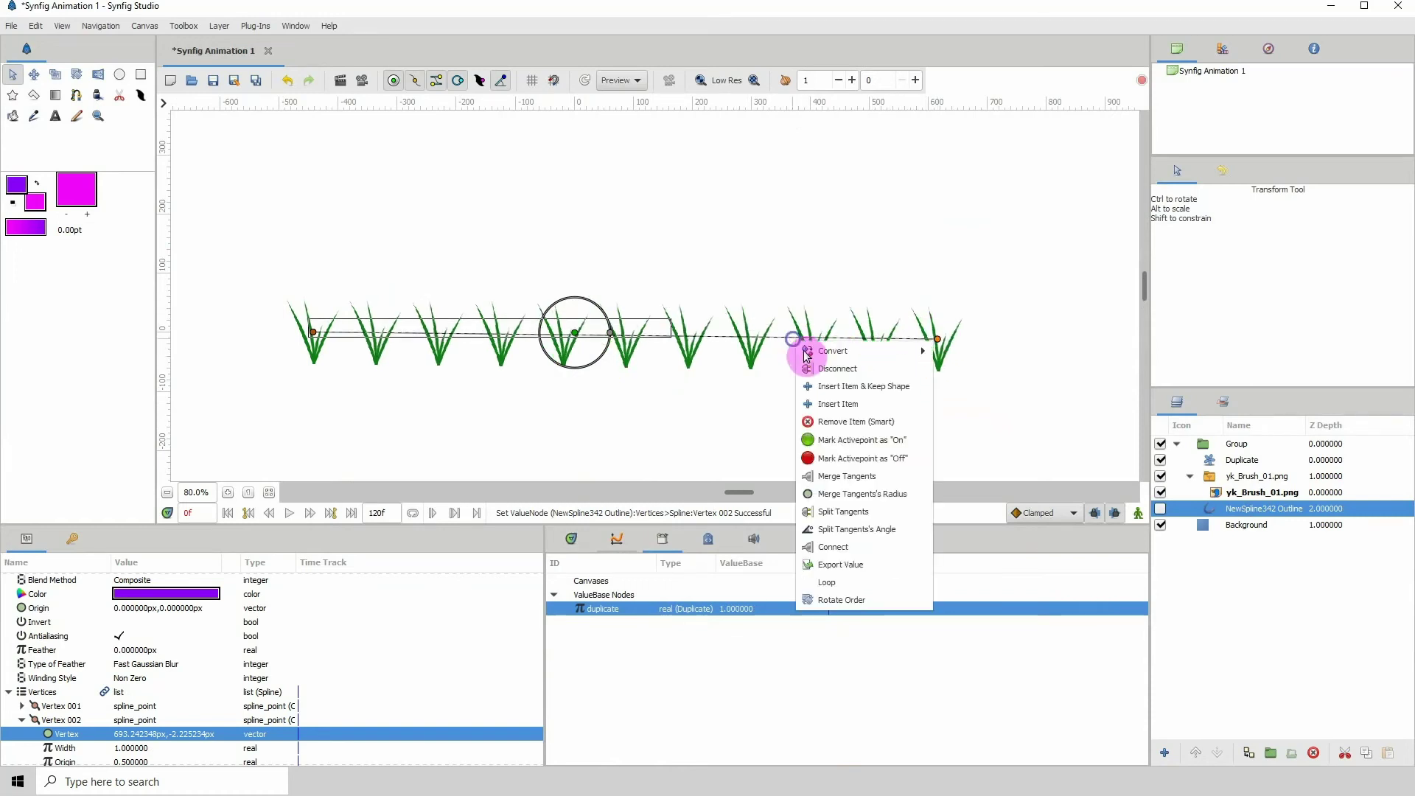
click(832, 384)
Bend the grass spline deeply downward with the inserted vertex, and bring that vertex back up to leave only a slight sag.
drag(791, 343, 774, 467)
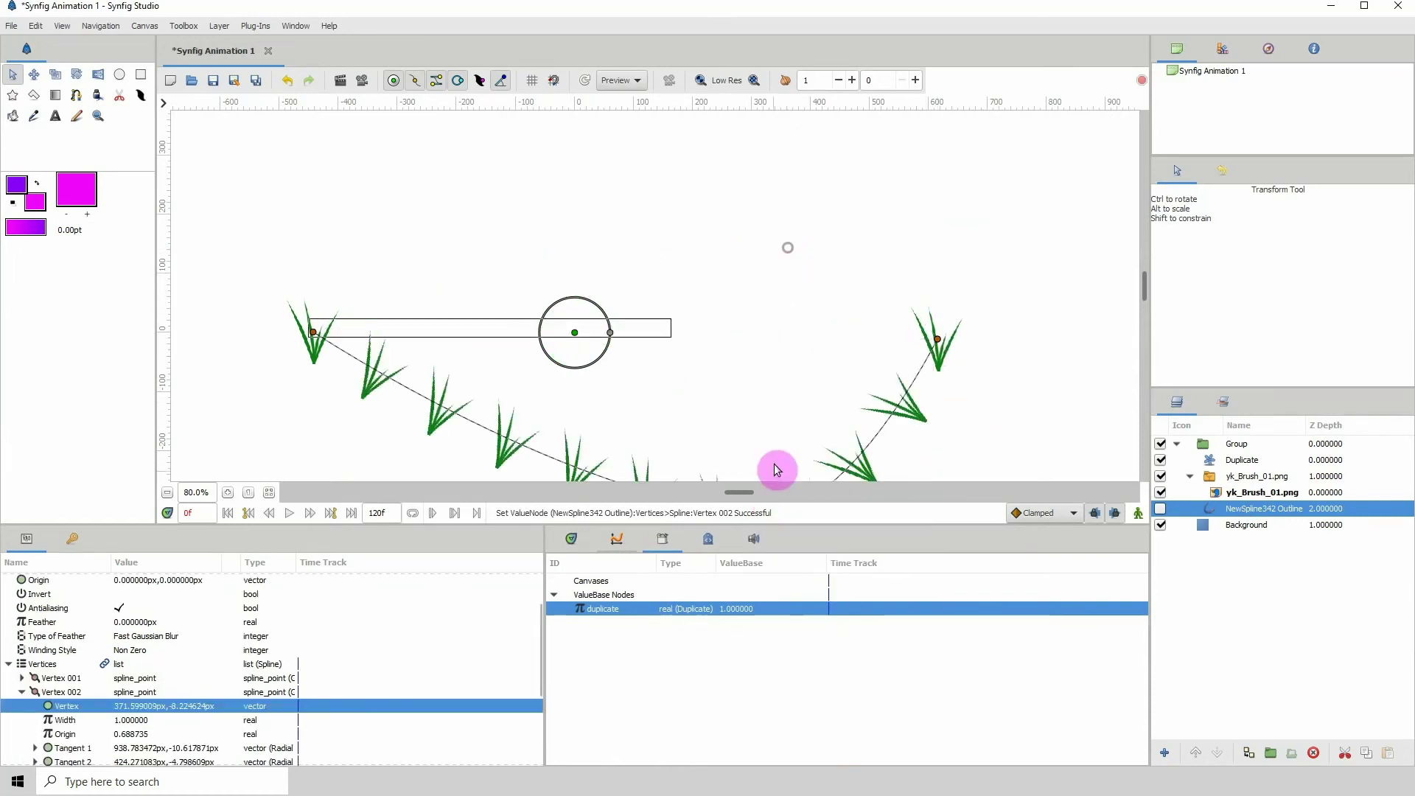
scroll(695, 250, down, 4)
drag(748, 363, 558, 188)
key(ctrl+z)
key(ctrl+z)
key(ctrl+z)
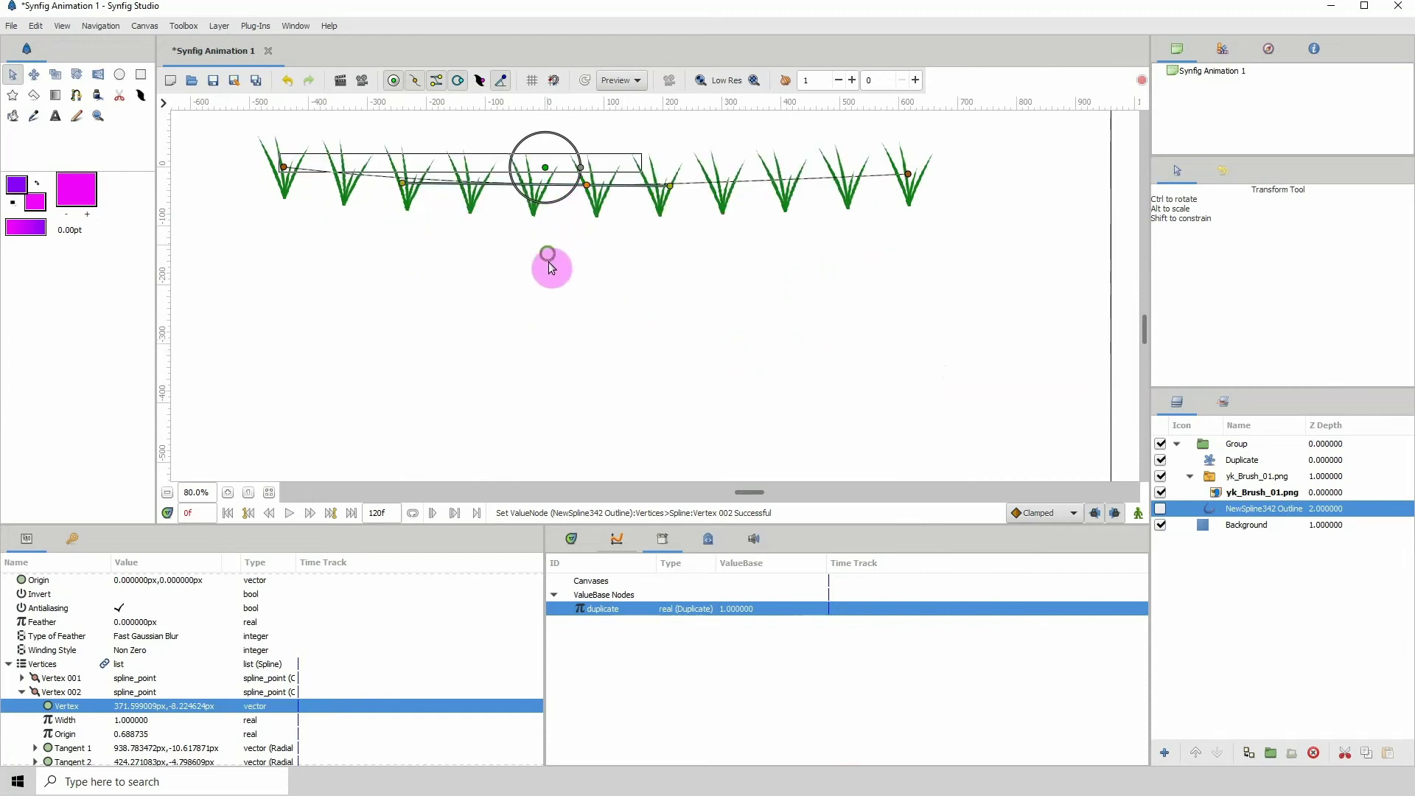
scroll(546, 265, up, 3)
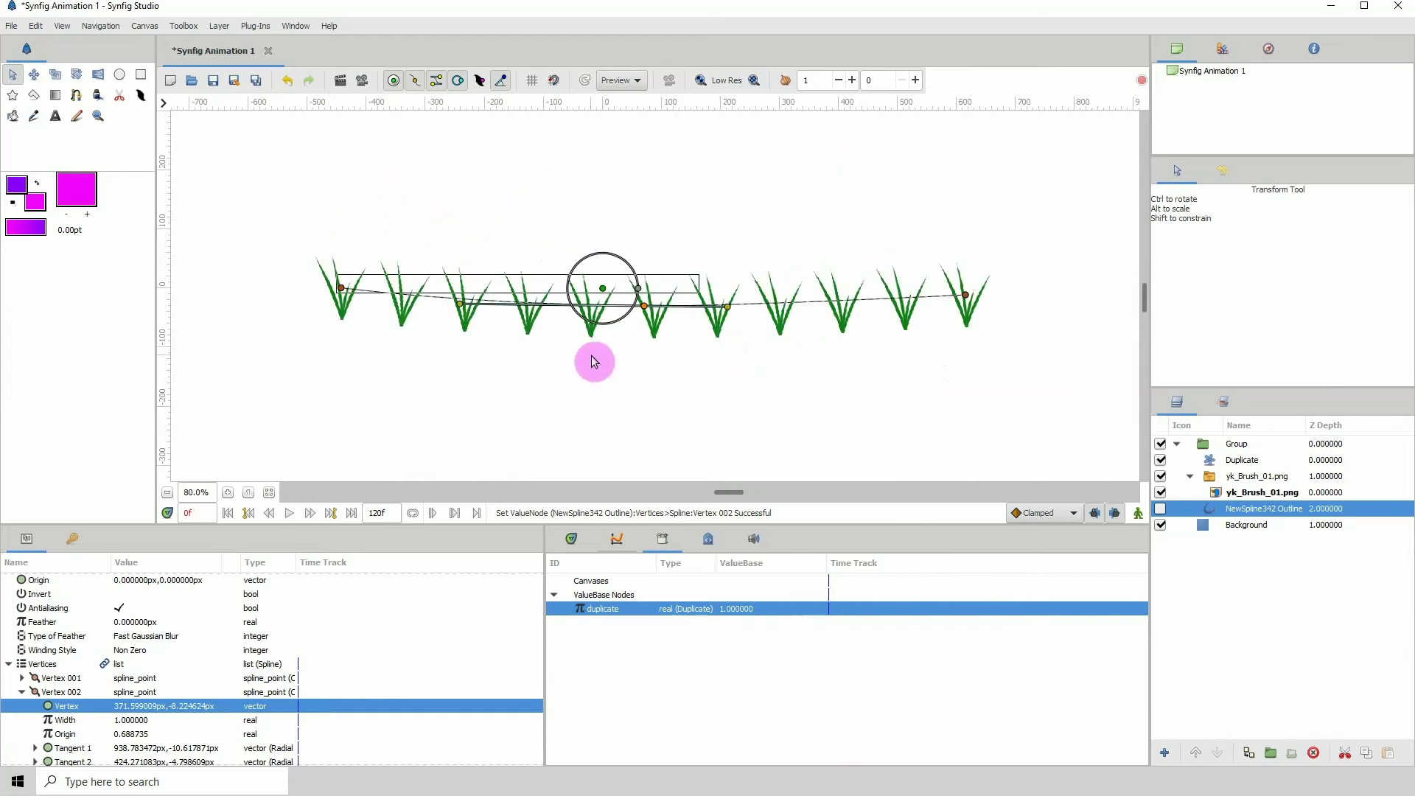
Replace the brush layer's image file with yk_Brush_10.png from the recently used files.
click(1212, 492)
click(140, 676)
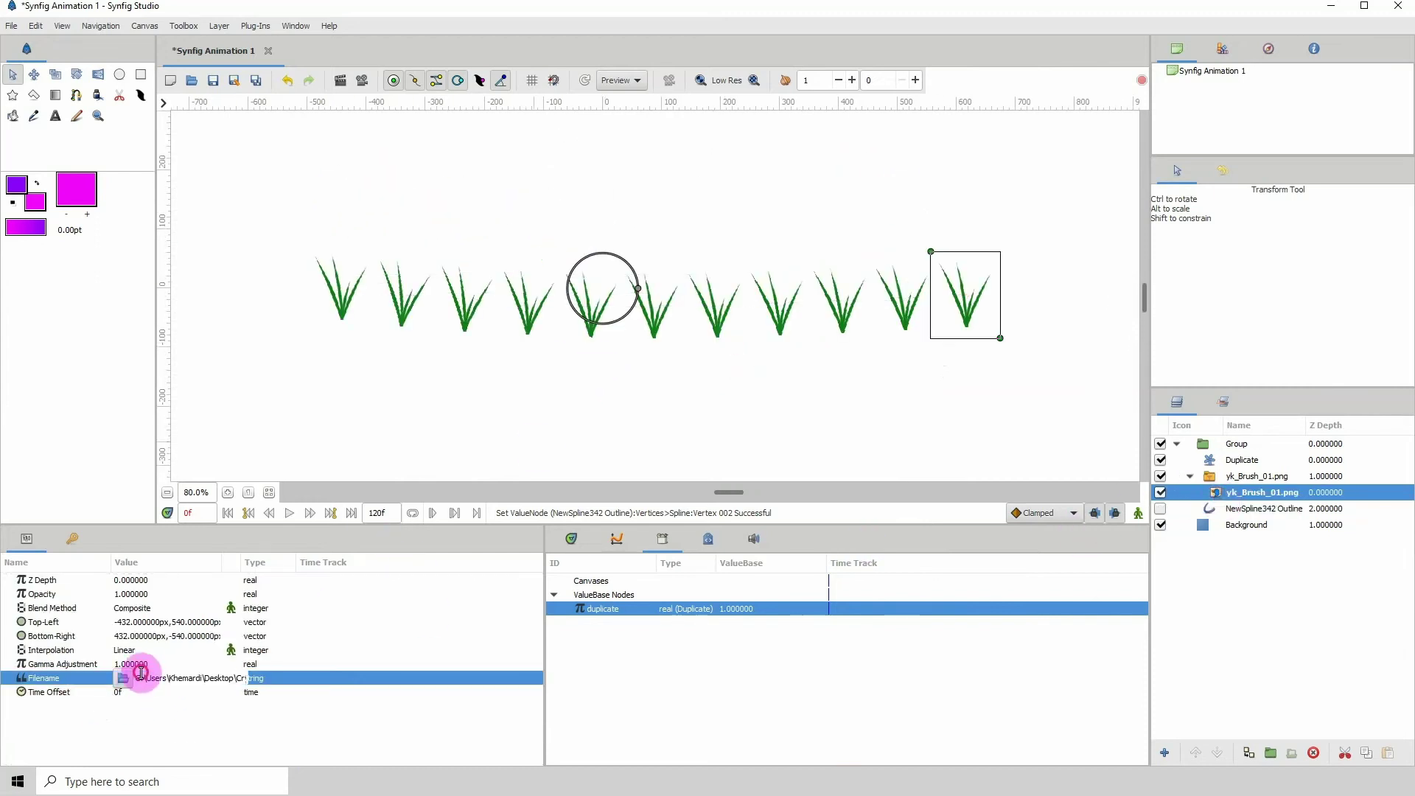
click(122, 677)
click(410, 142)
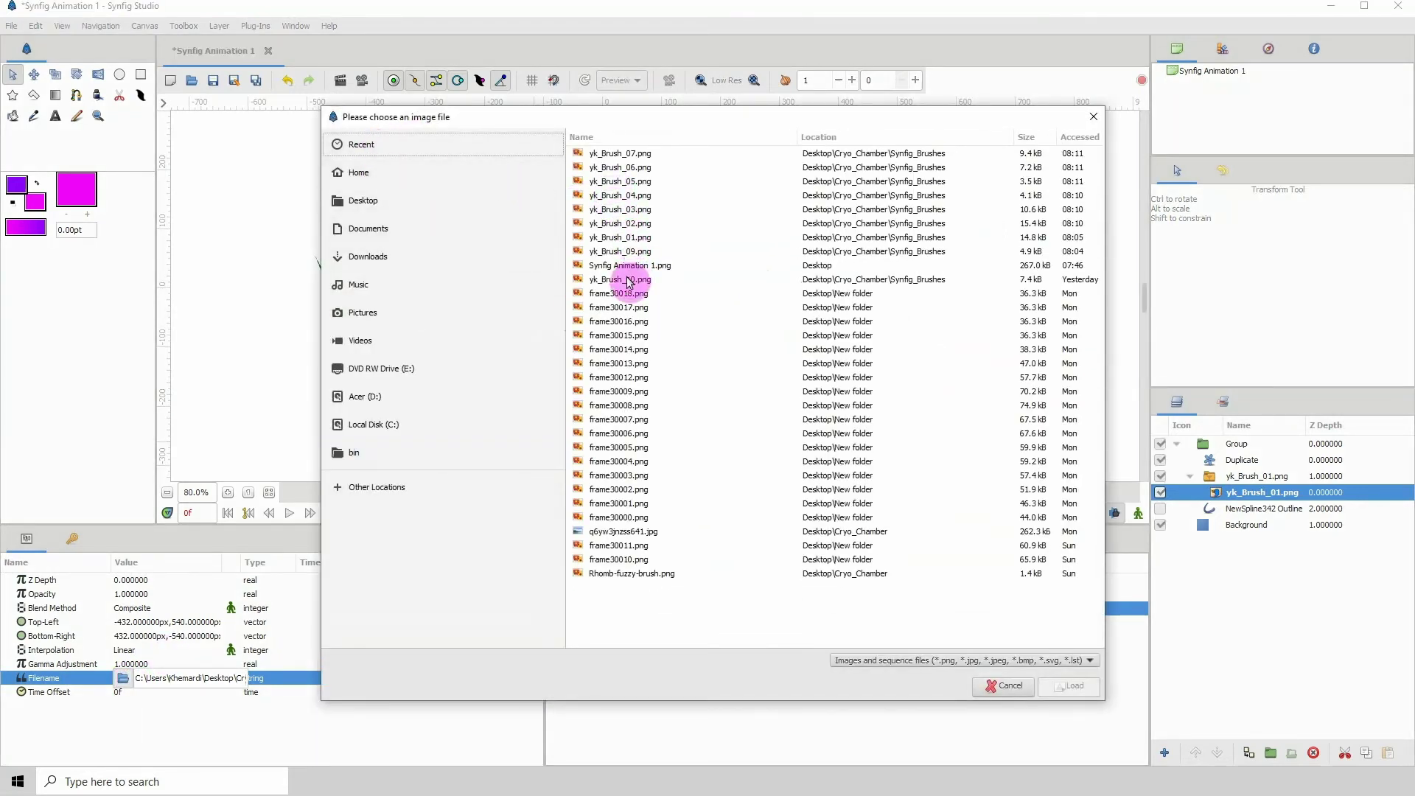
click(625, 282)
click(1070, 687)
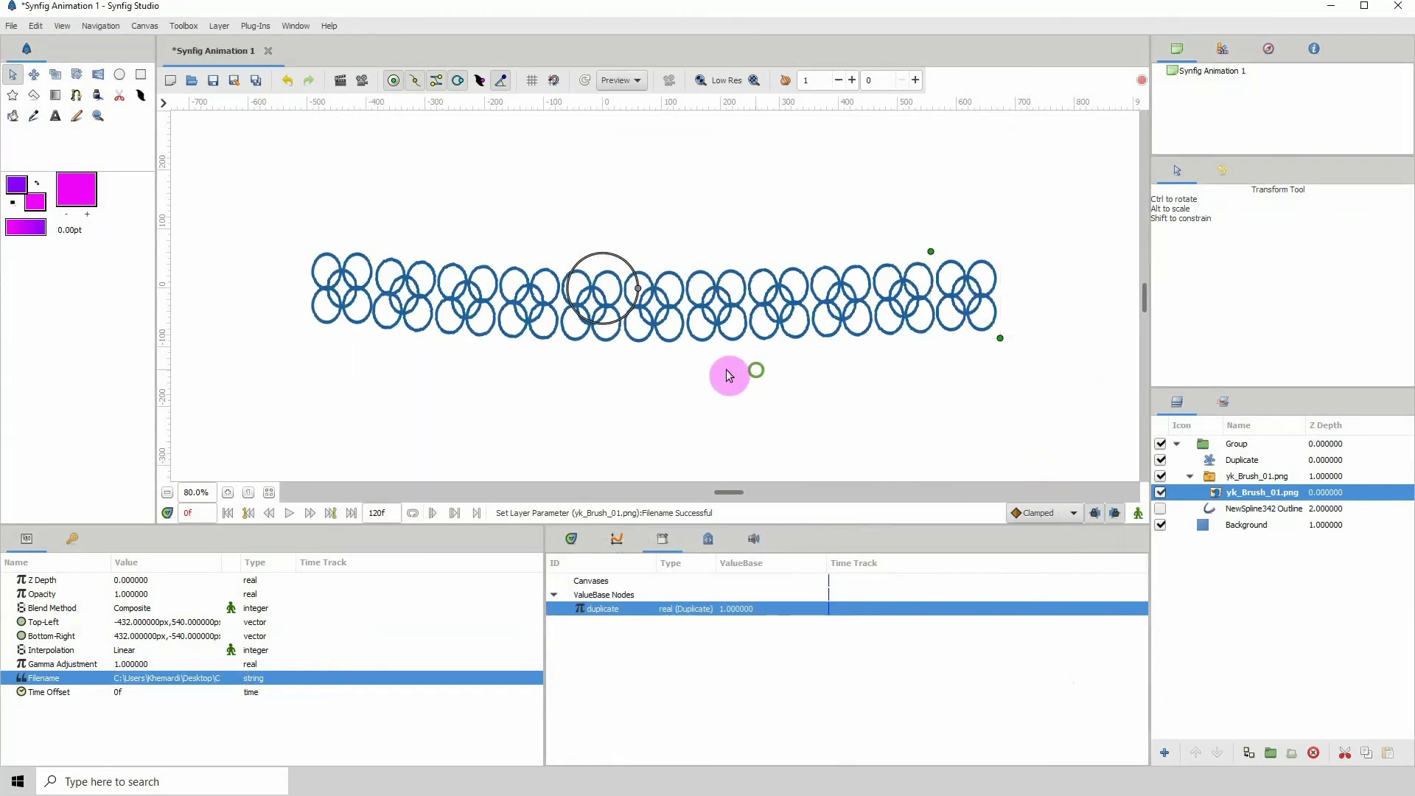
click(1162, 507)
click(1243, 481)
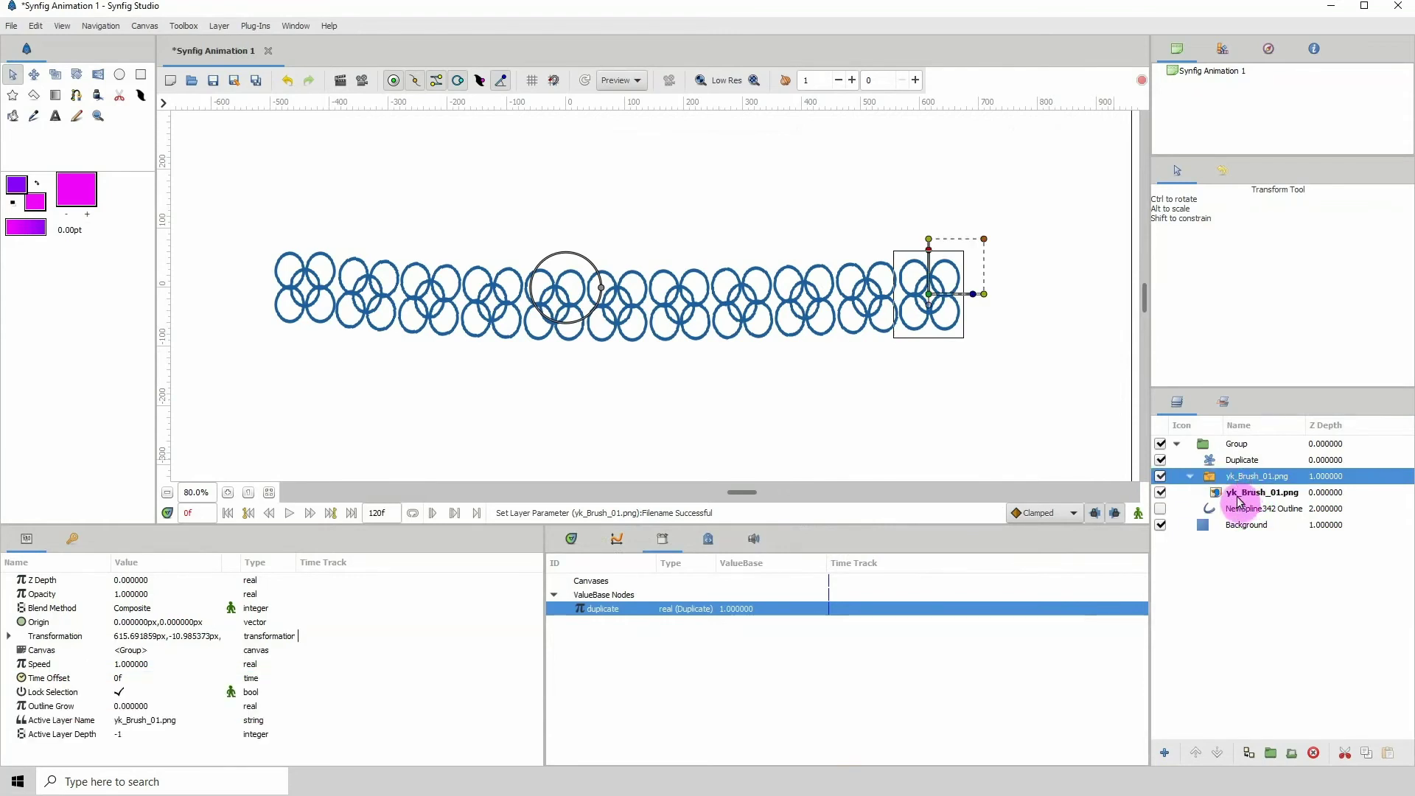
click(1238, 493)
click(1252, 525)
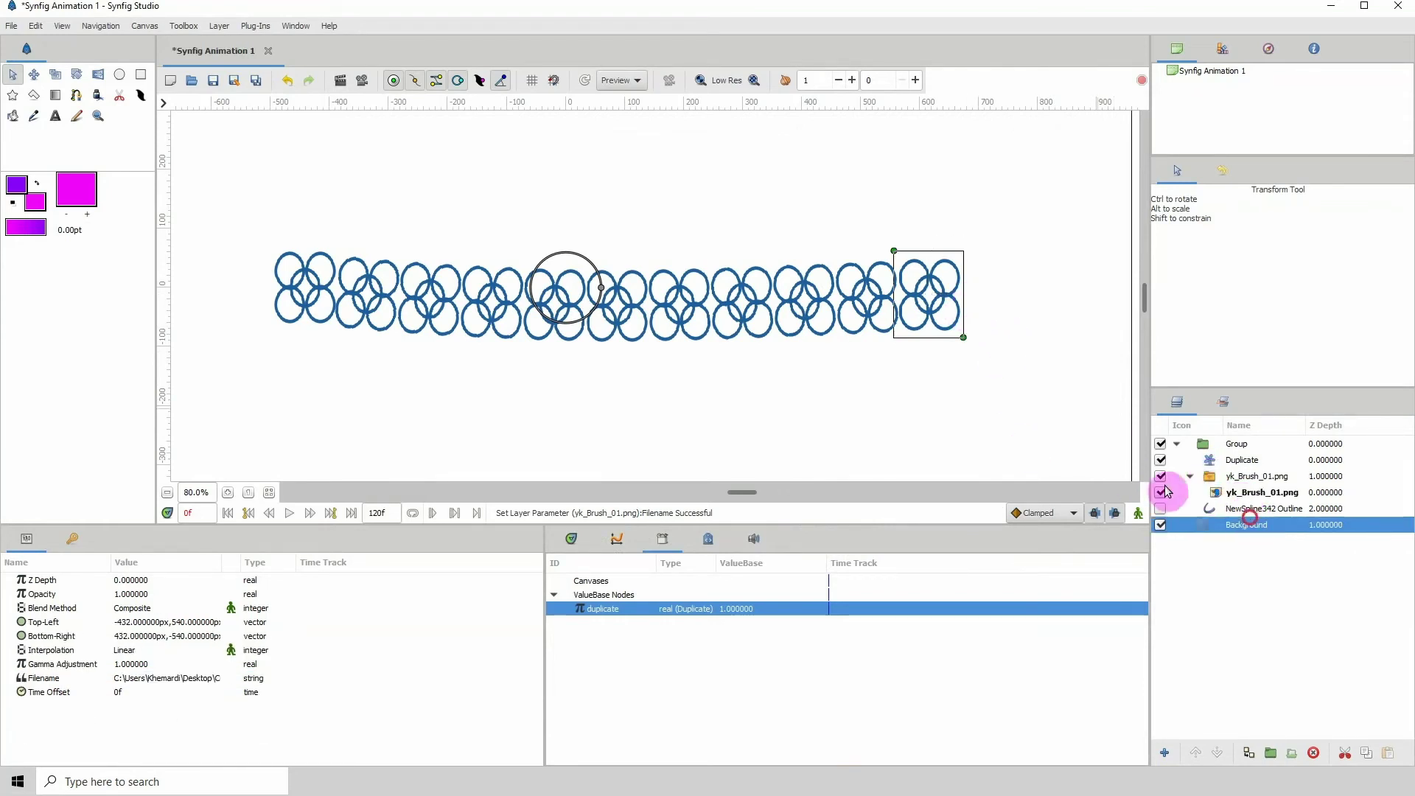
Switch to File Explorer to examine the brush images in the Synfig_Brushes folder, and return to Synfig Studio.
key(alt+Tab)
click(554, 427)
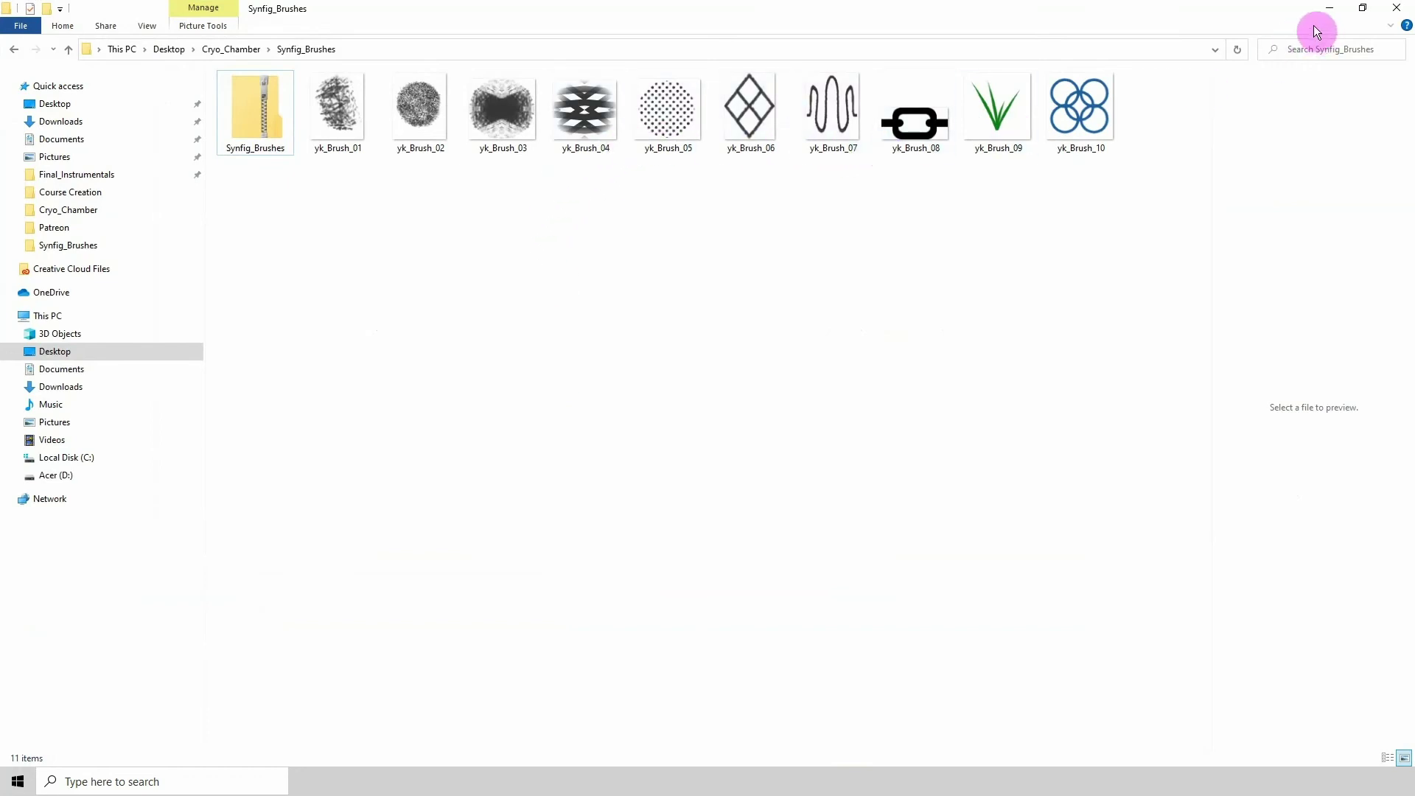
click(1329, 9)
Move the end vertex of the NewSpline342 Outline spline down to about 636, -81 px.
click(1234, 508)
click(924, 308)
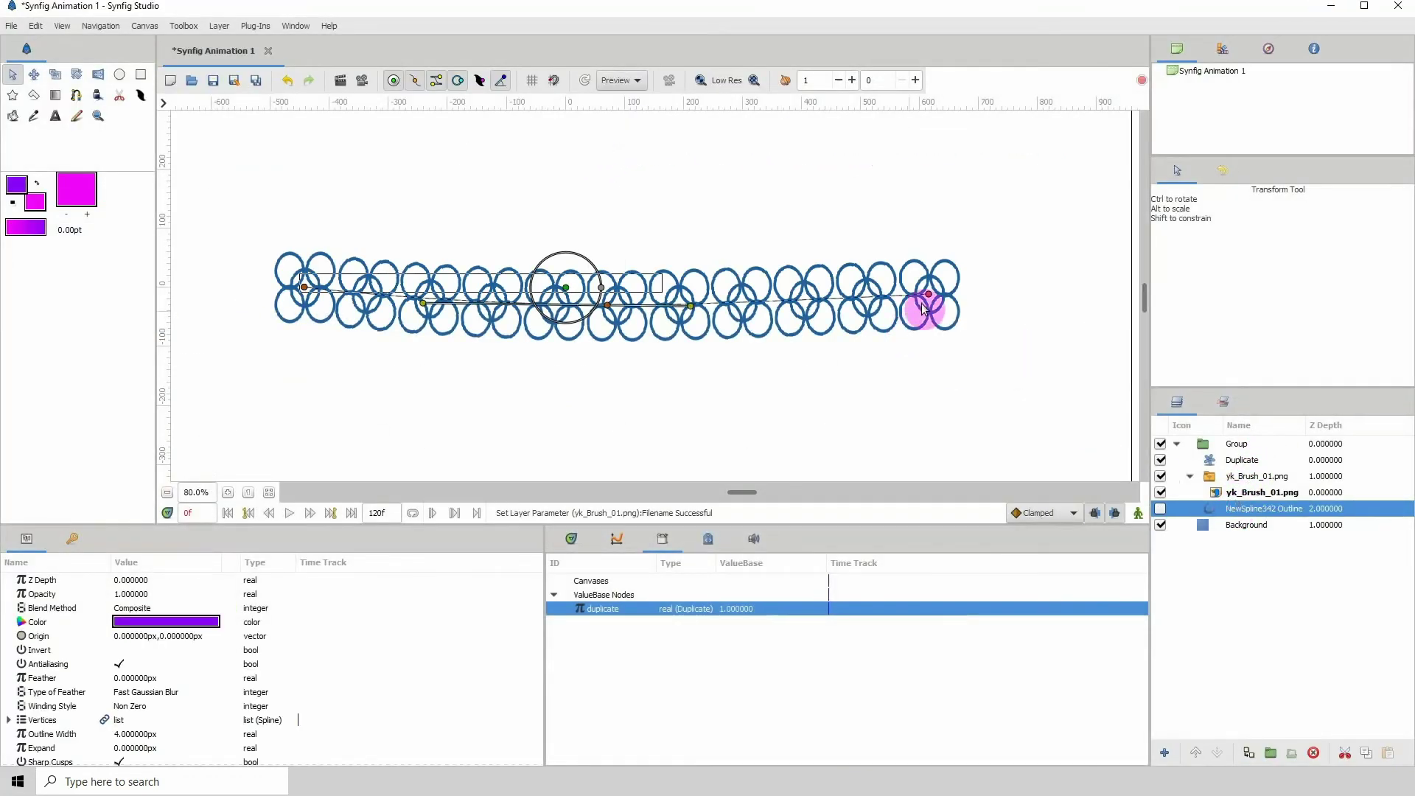
drag(929, 294, 940, 336)
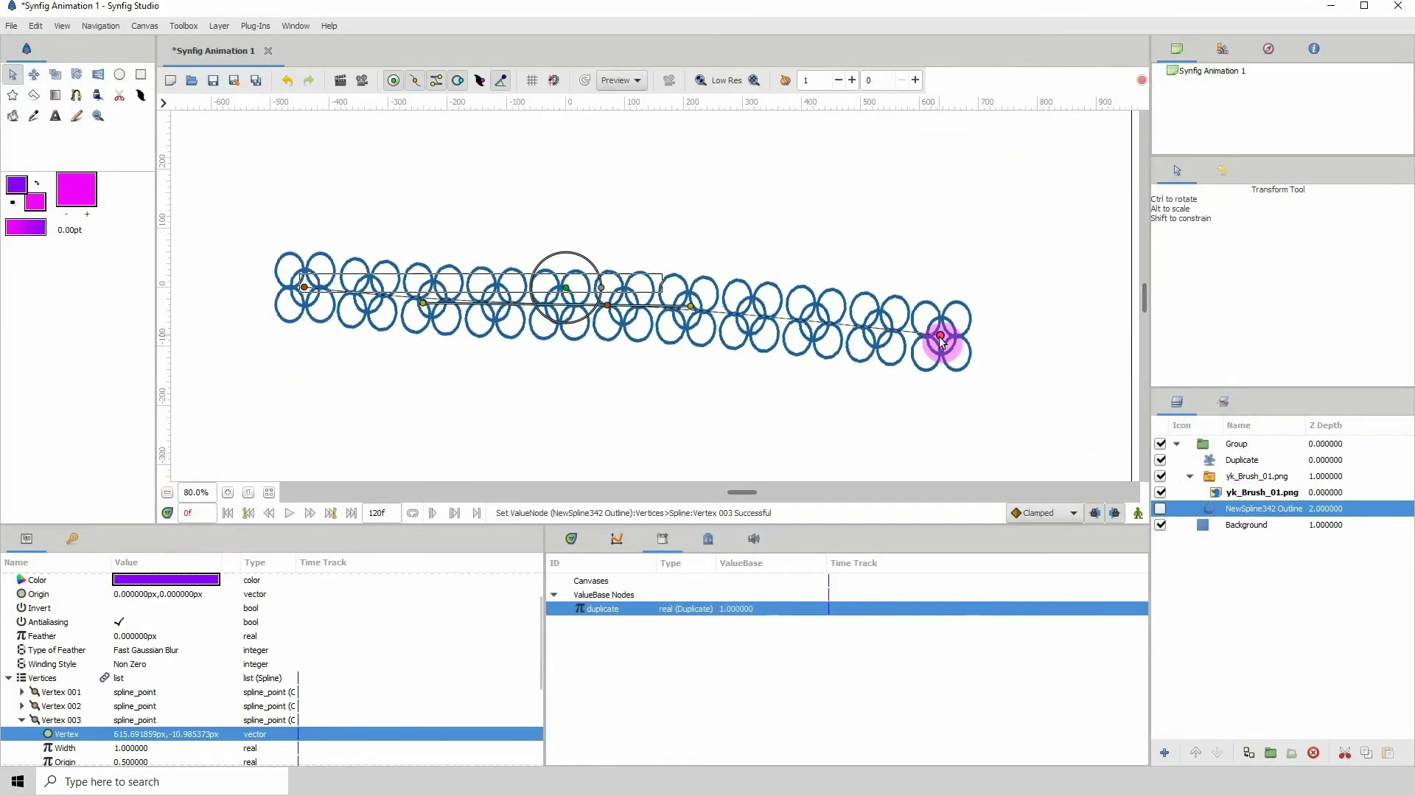
Replace the brush layer's image file with the chain link yk_Brush_08.png from the Desktop's Cryo_Chamber/Synfig_Brushes folder.
click(1236, 499)
click(55, 706)
click(126, 678)
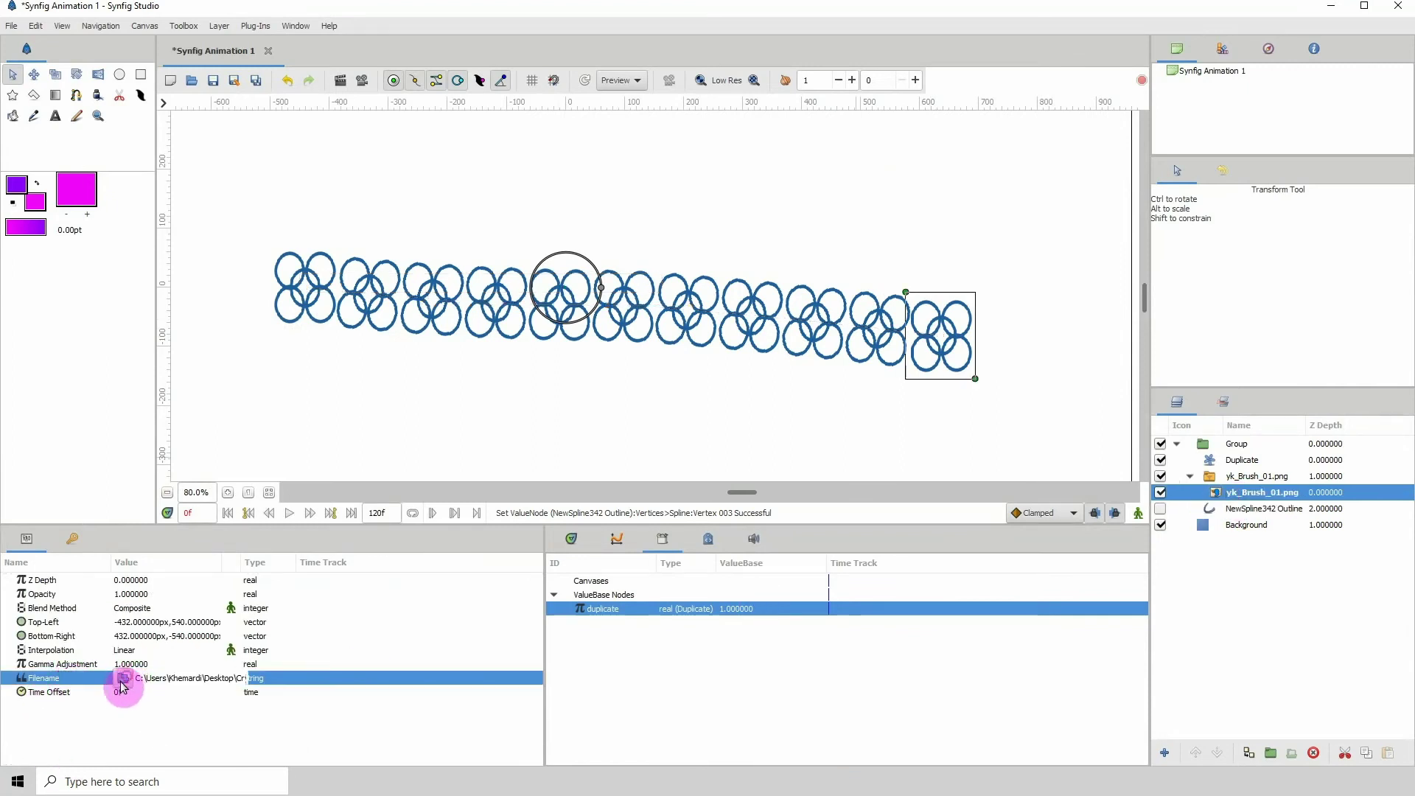
click(123, 678)
click(391, 145)
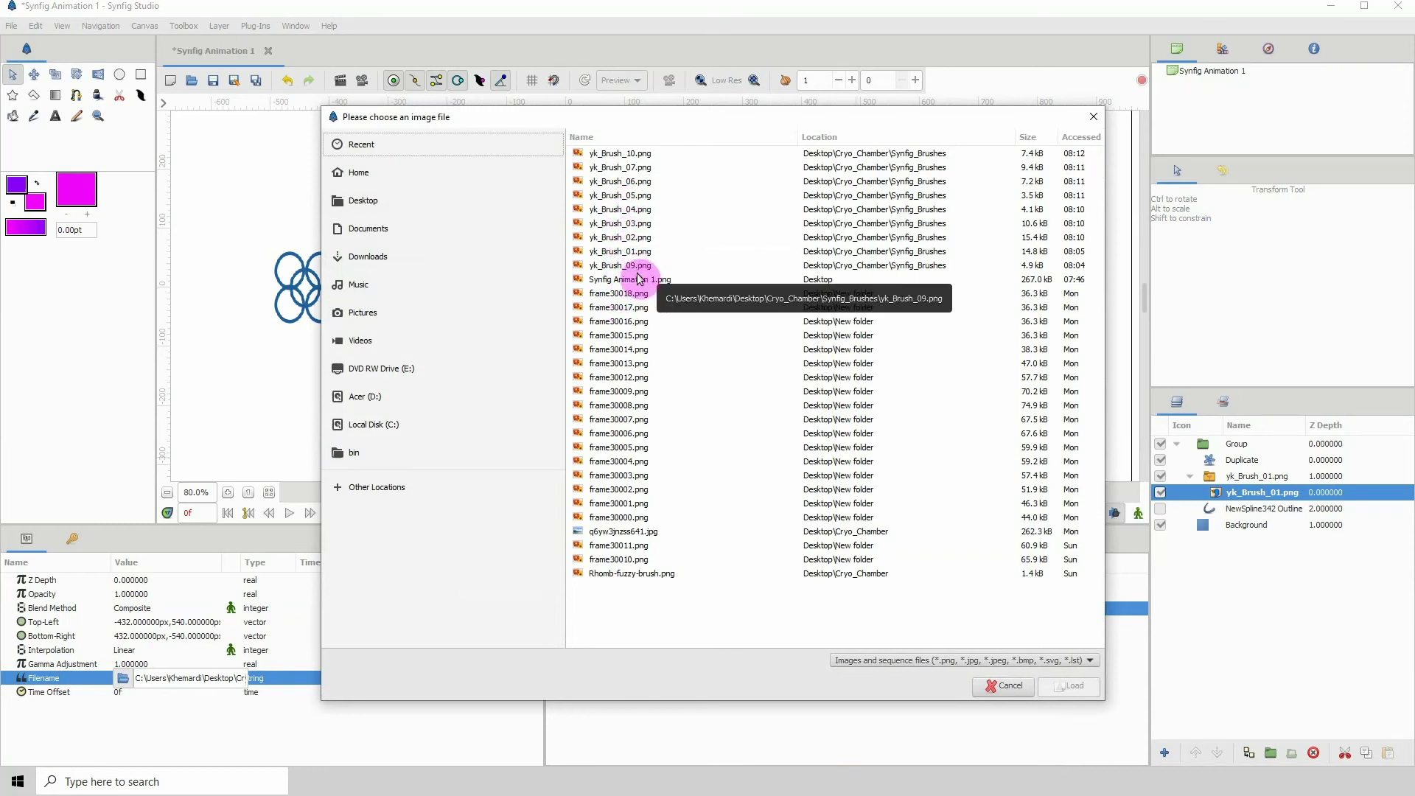
click(424, 199)
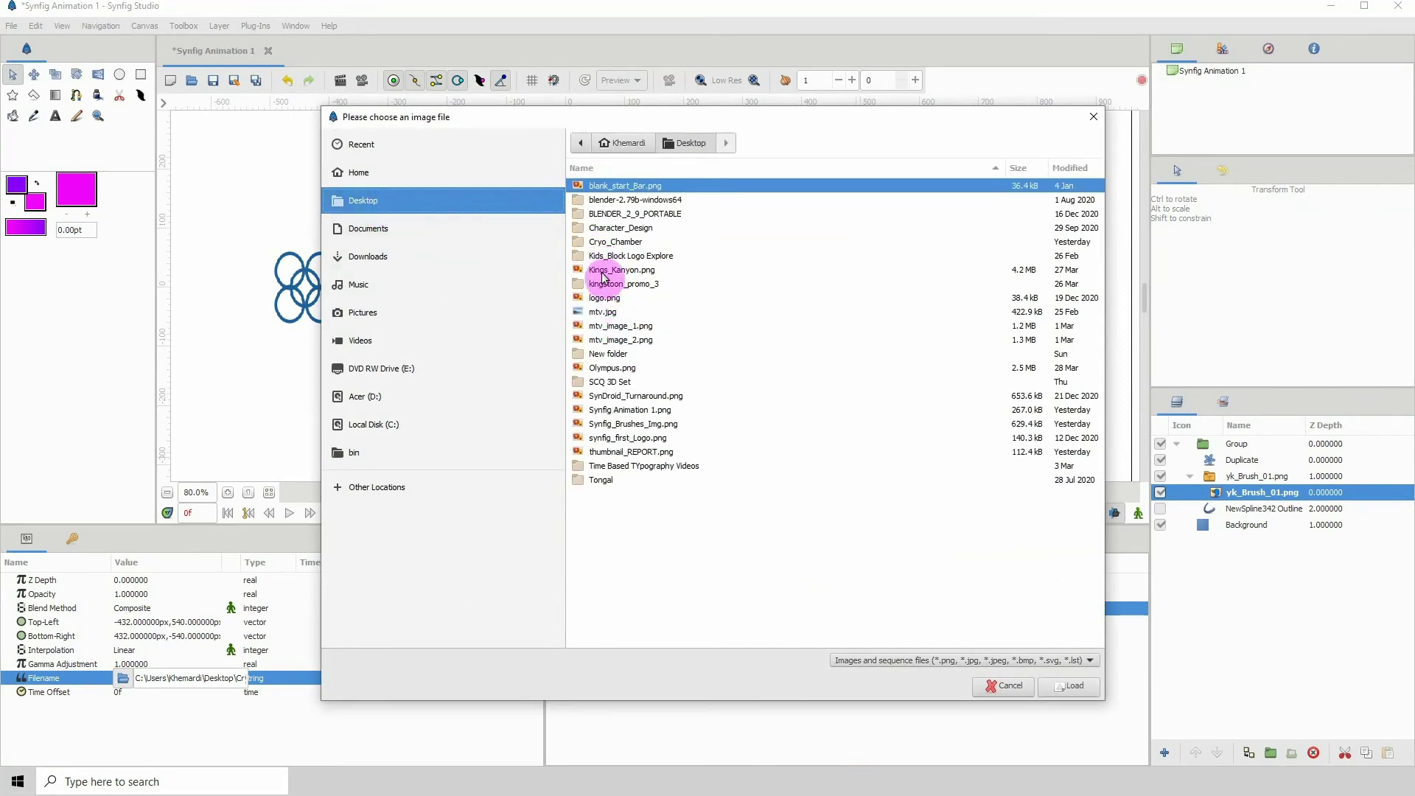
double_click(601, 243)
double_click(592, 295)
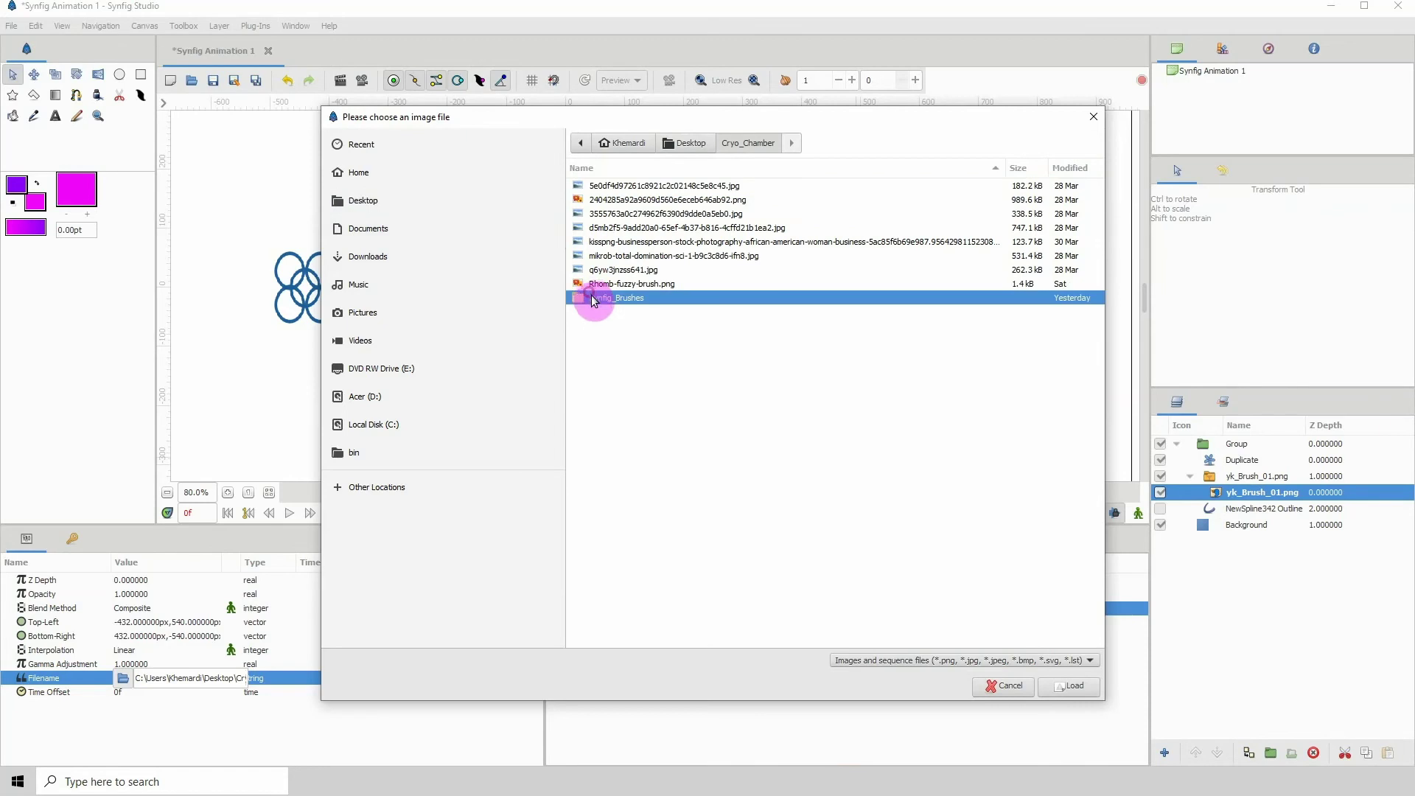
click(593, 298)
click(645, 284)
click(1069, 685)
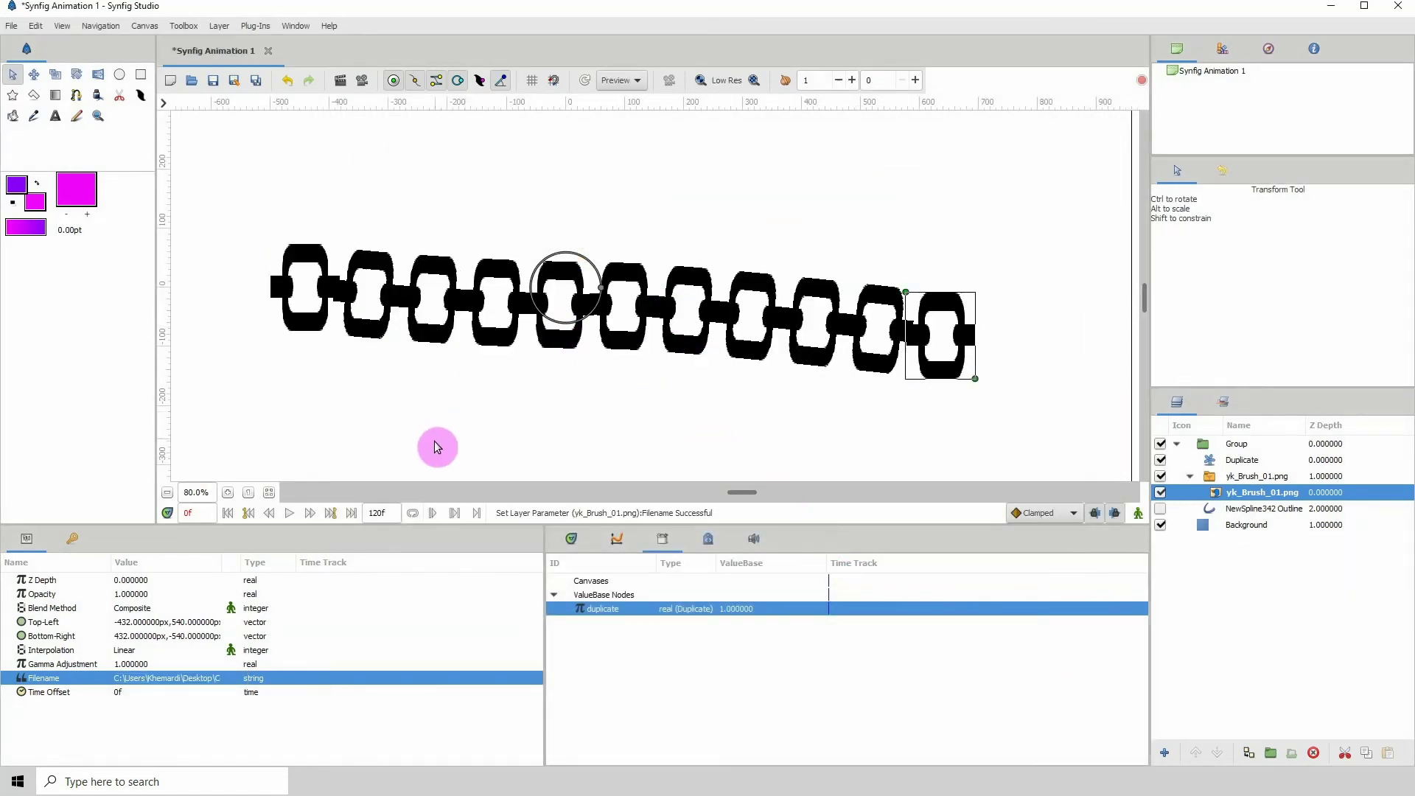
Bend the chain stroke downward by moving the spline's end vertex to about 643, -296 px.
click(165, 500)
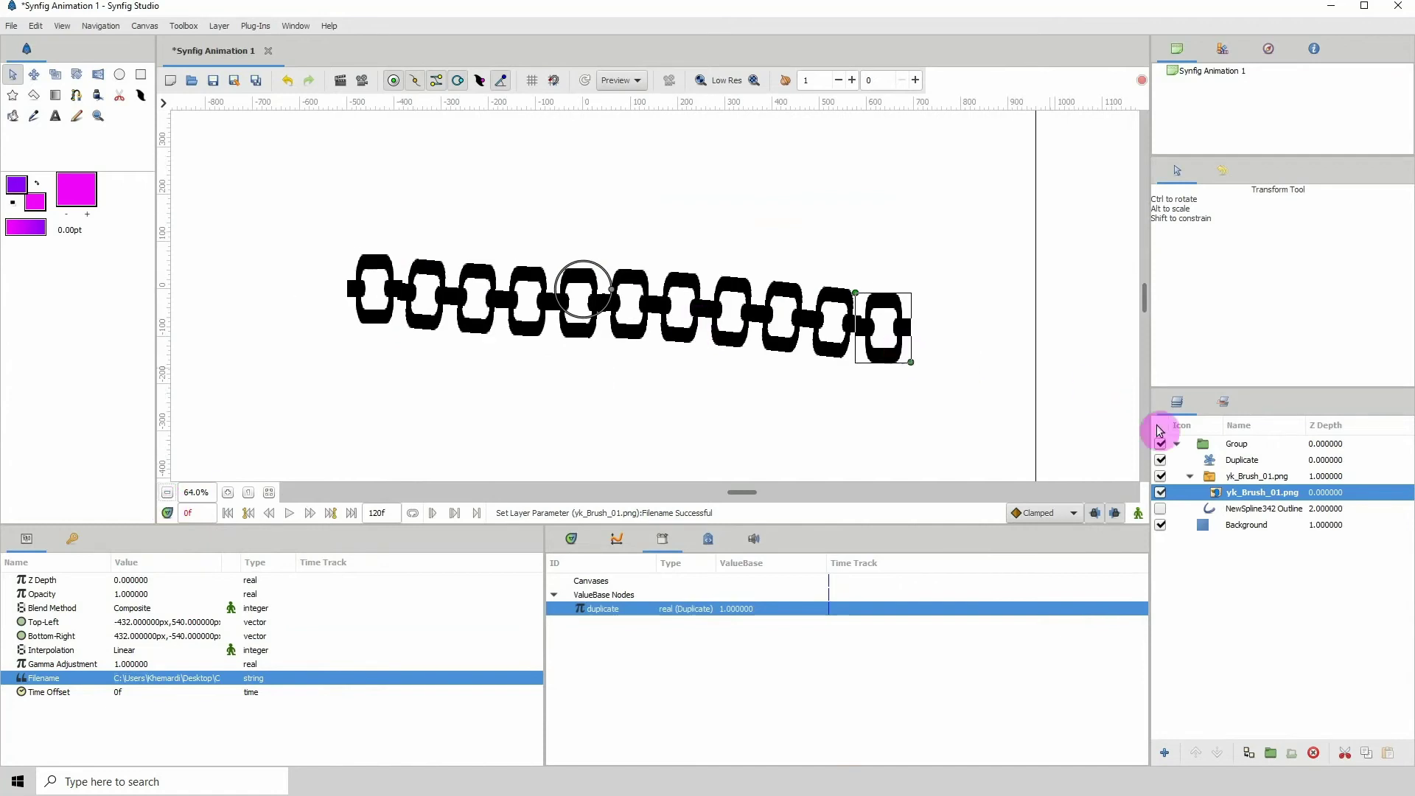
click(1247, 521)
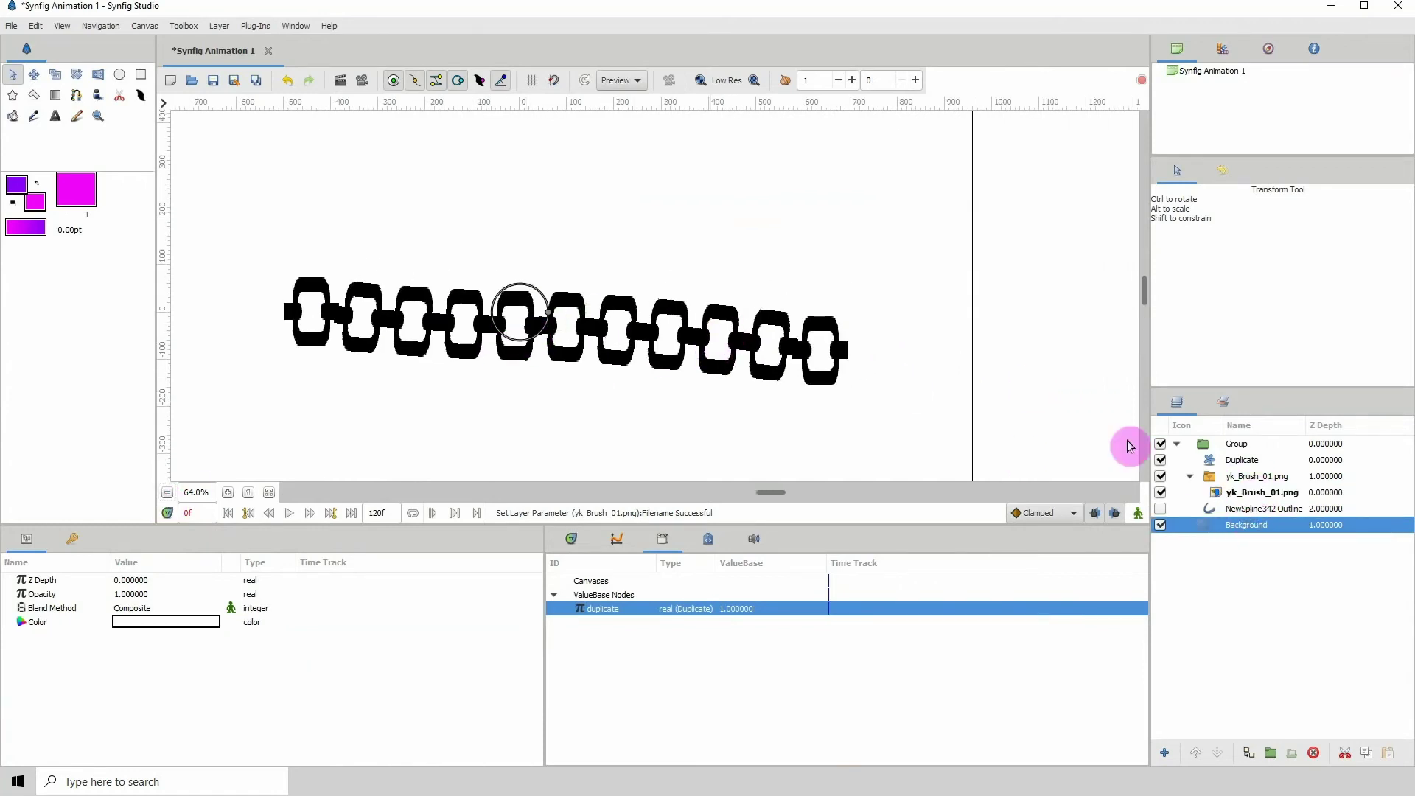
click(1249, 508)
drag(811, 352, 731, 313)
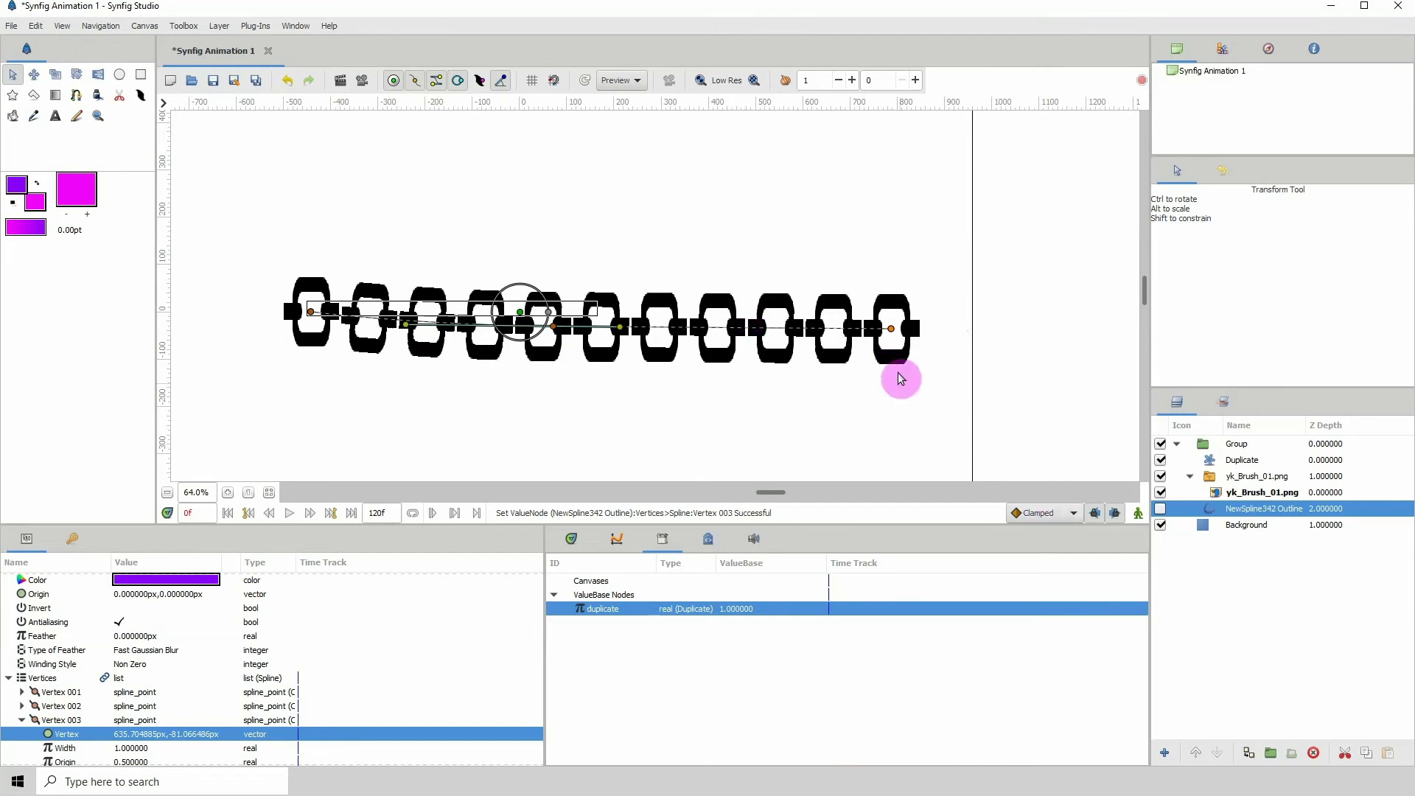
drag(891, 327, 815, 452)
scroll(745, 401, down, 3)
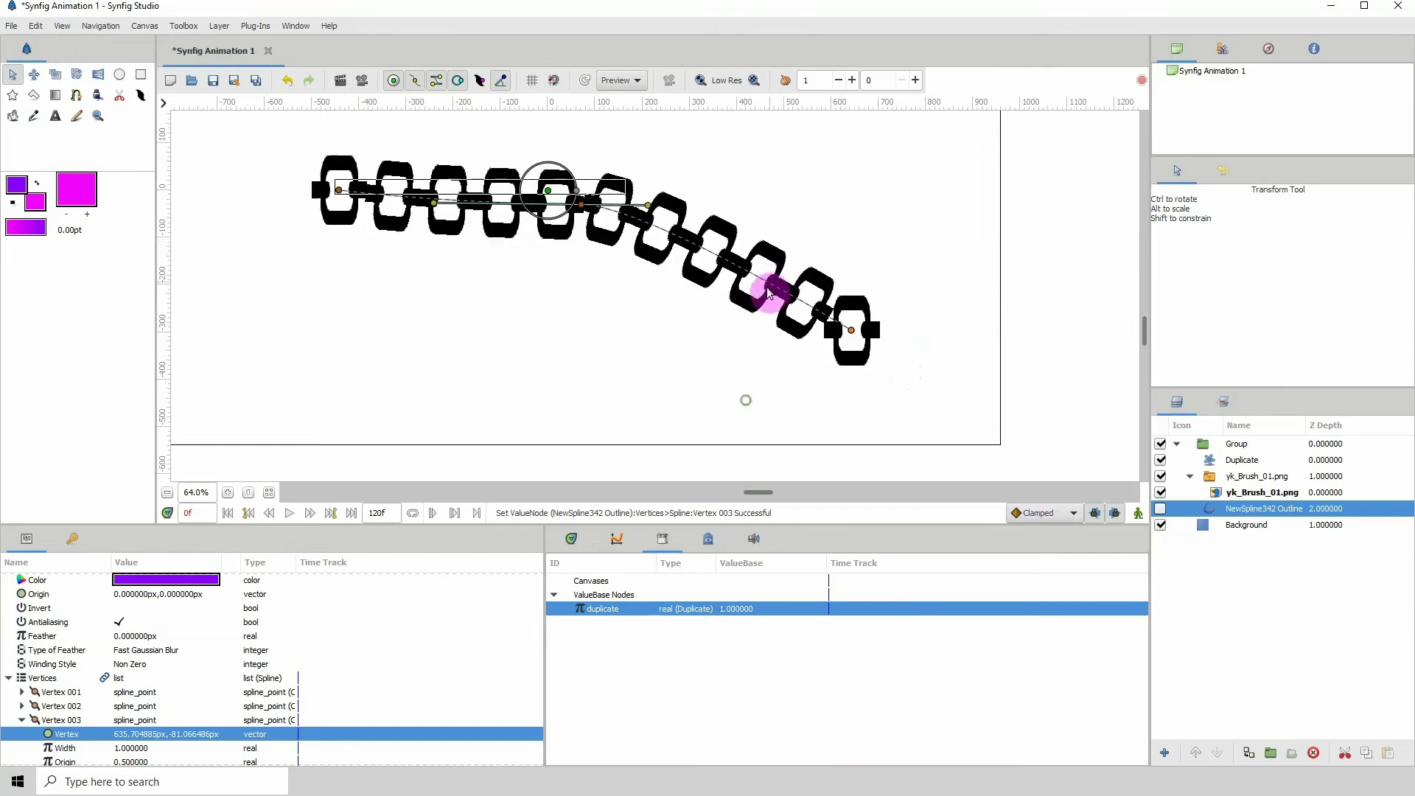
scroll(749, 319, up, 2)
scroll(746, 409, left, 2)
scroll(745, 409, left, 2)
scroll(746, 409, up, 1)
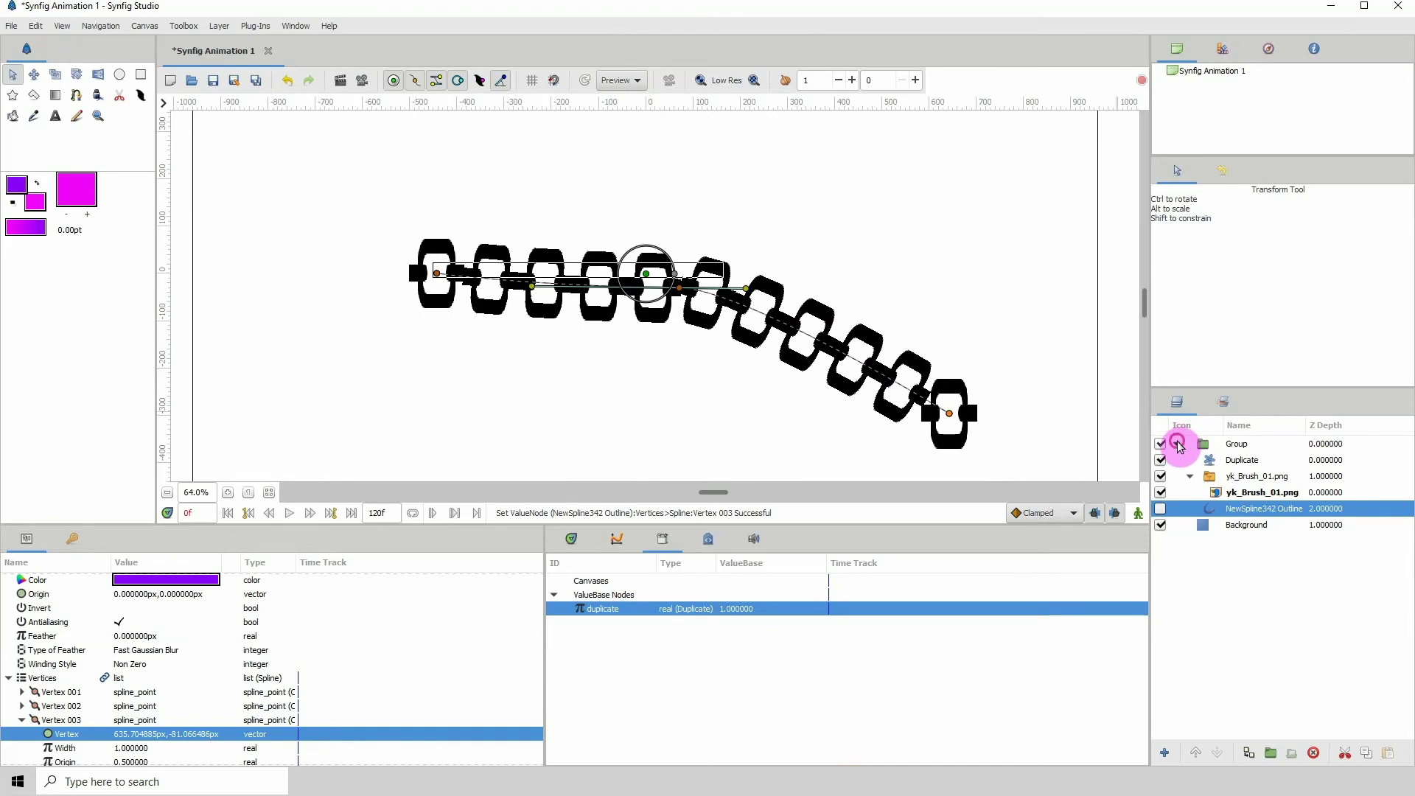
Collapse and re-expand the Group layer and its nested yk_Brush_01.png group to review the layer structure.
click(1177, 443)
click(1234, 448)
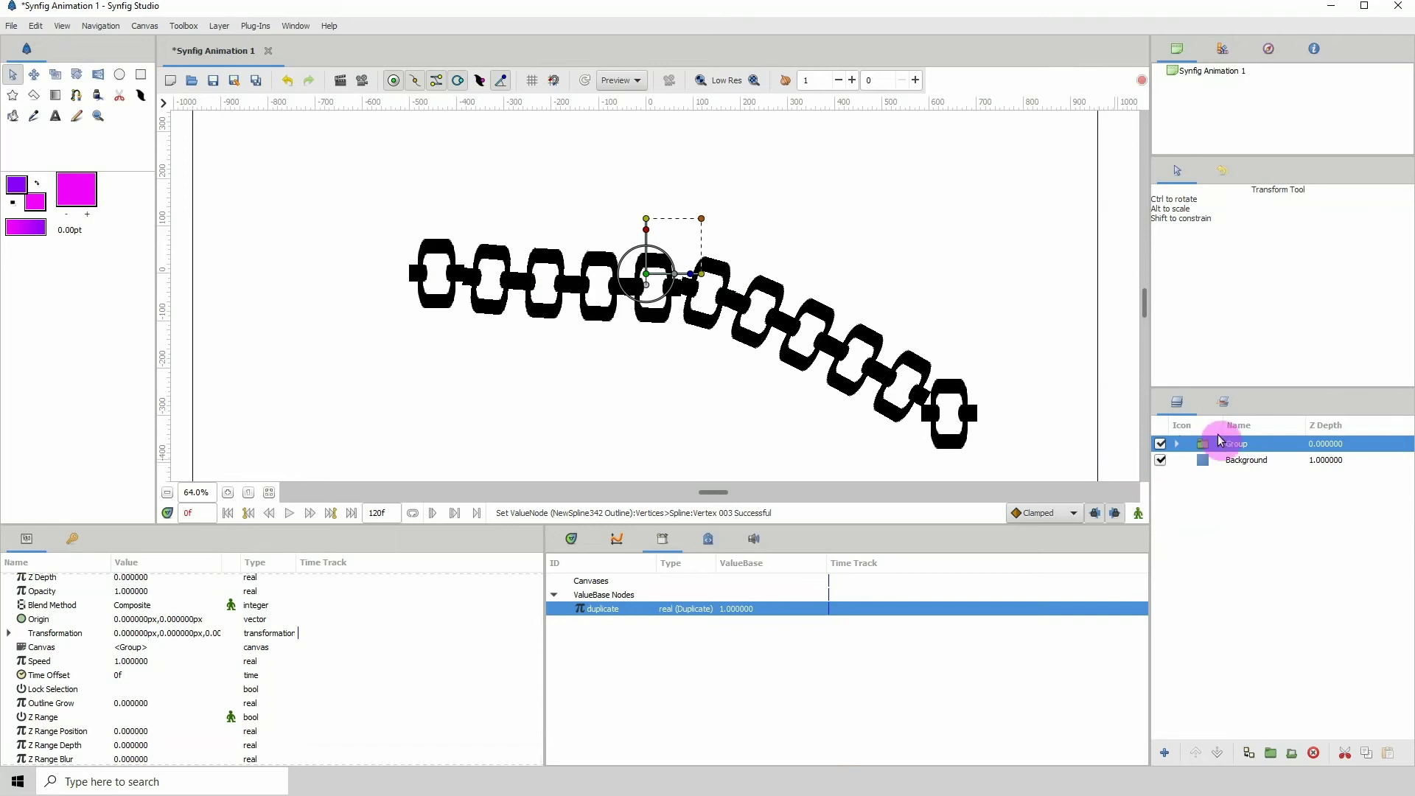
click(1178, 444)
click(1201, 481)
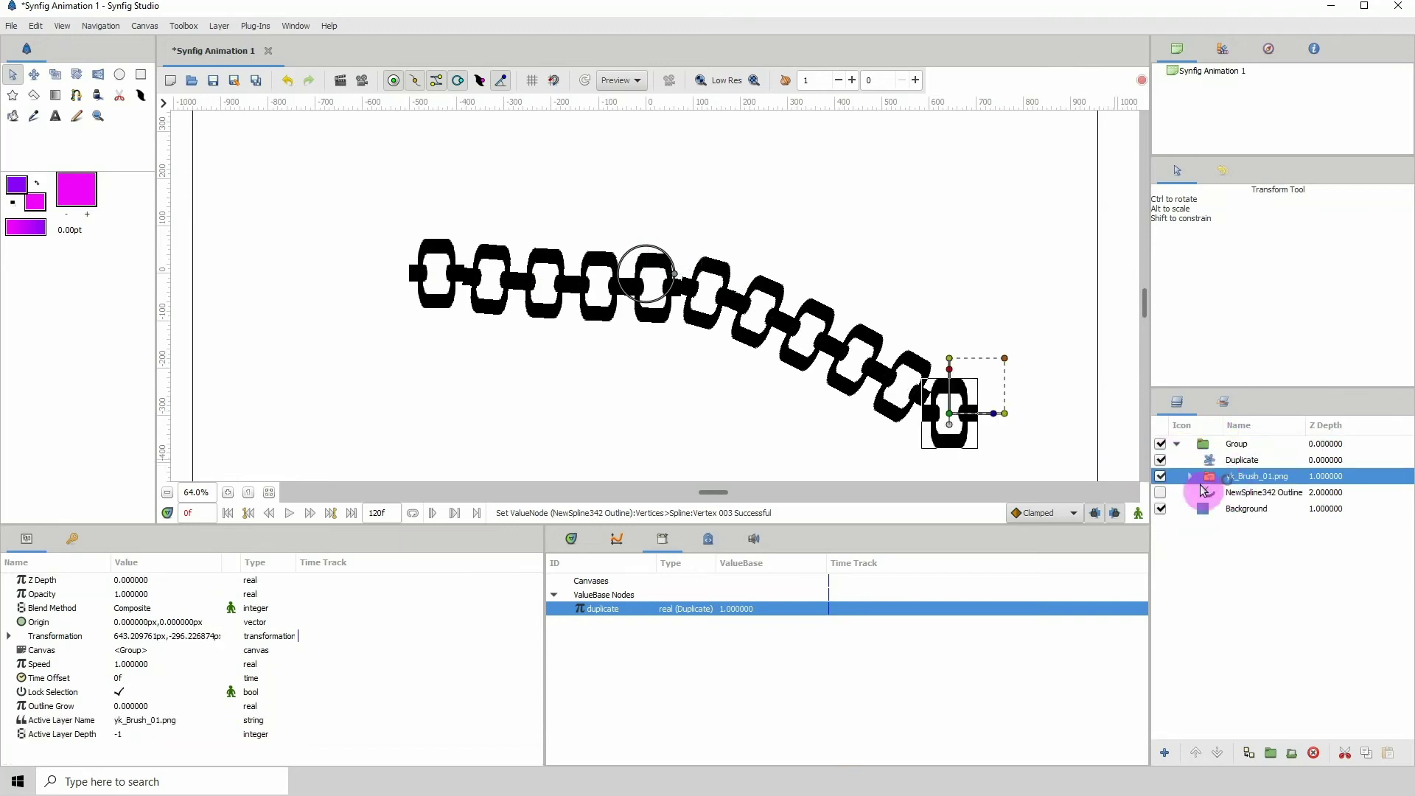
click(1190, 479)
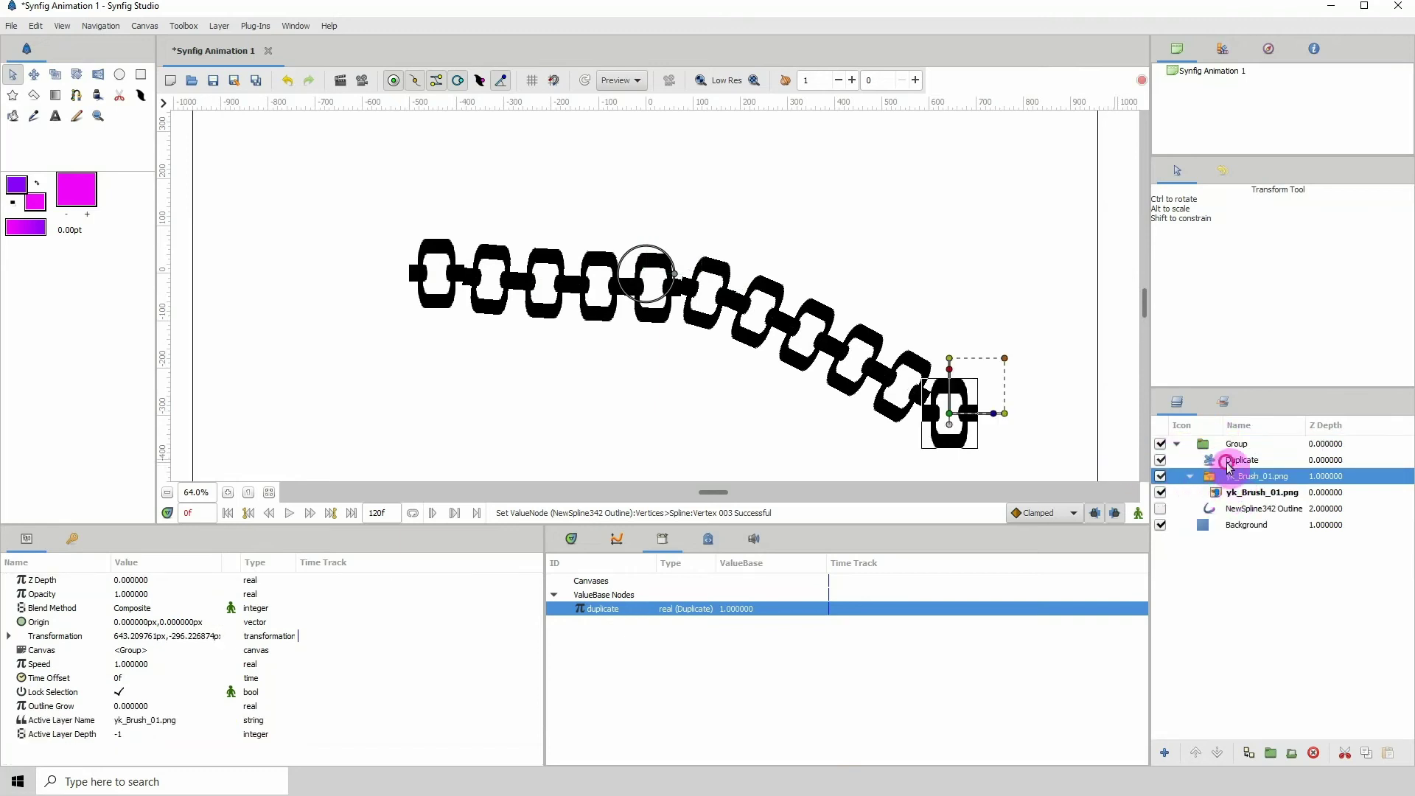
Collapse the chain's Group layer and draw a straight two-point outline spline above the right half of the chain.
click(1228, 463)
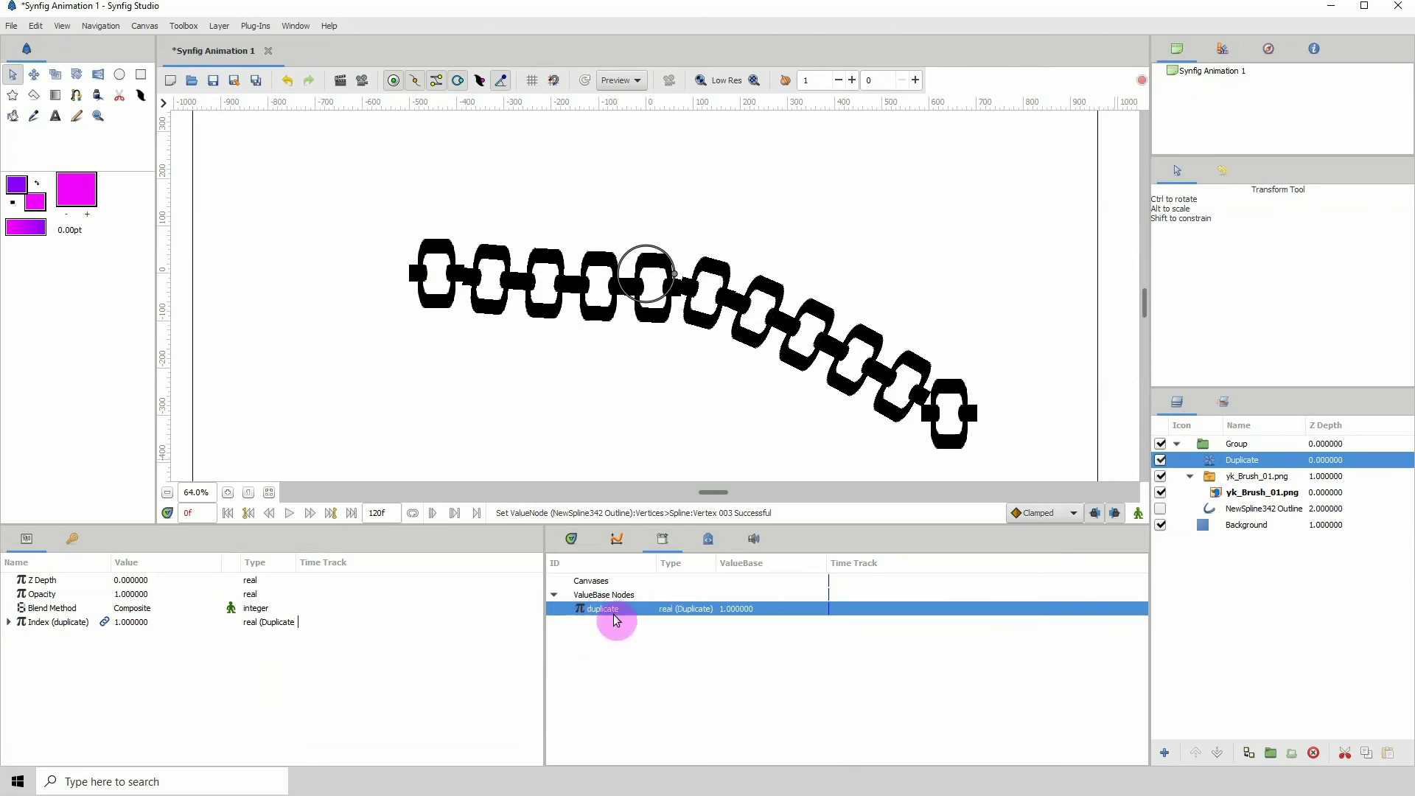
click(1178, 443)
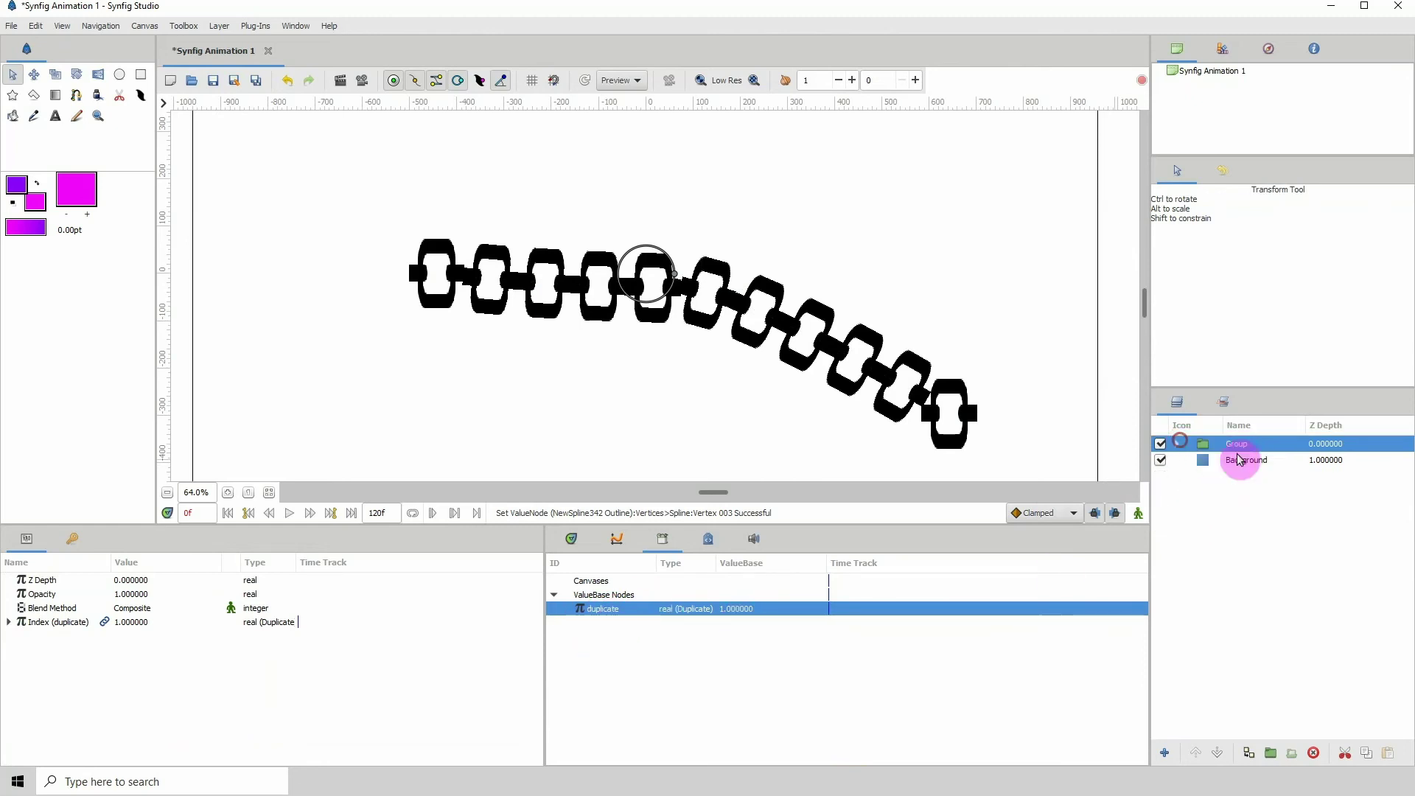
click(76, 95)
click(758, 178)
click(992, 246)
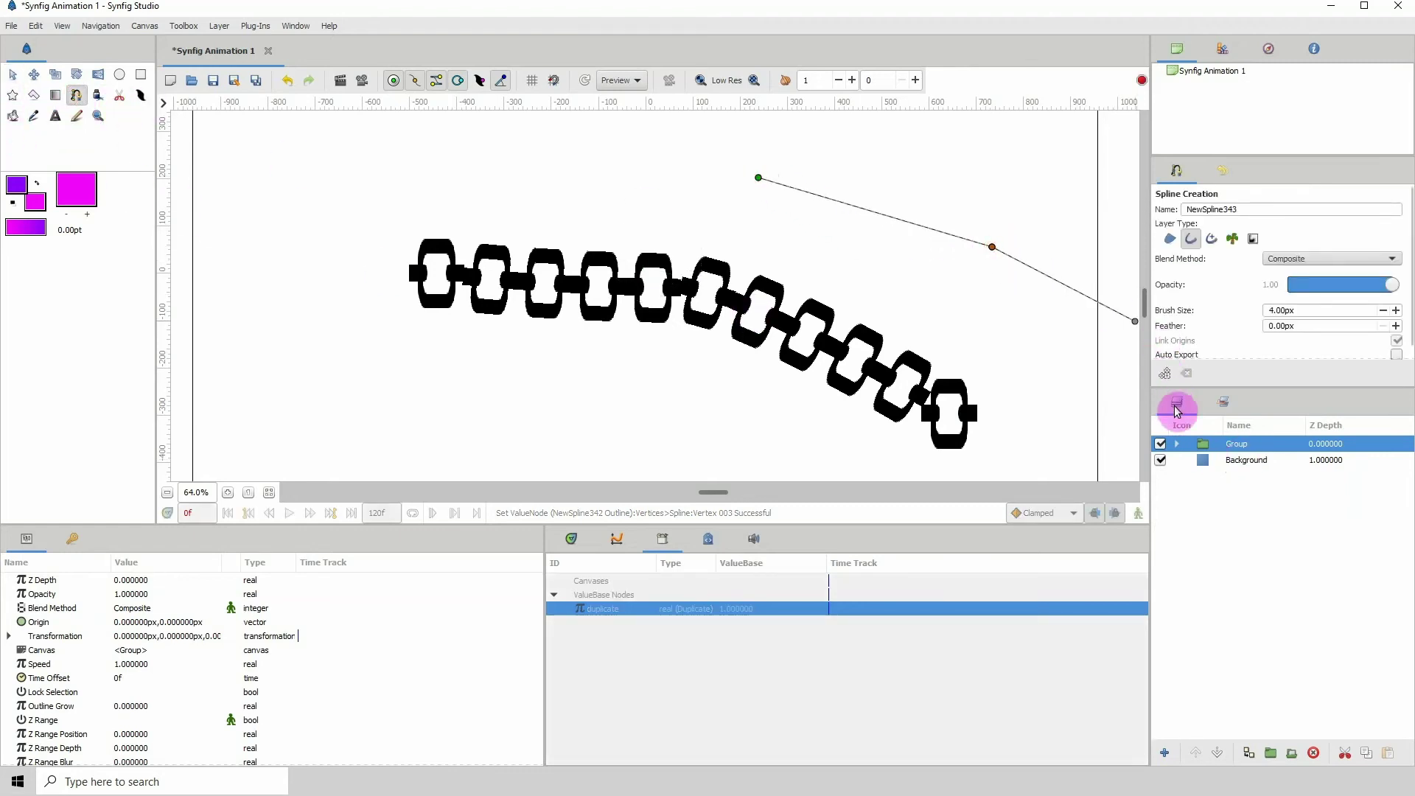
click(1164, 373)
click(1335, 448)
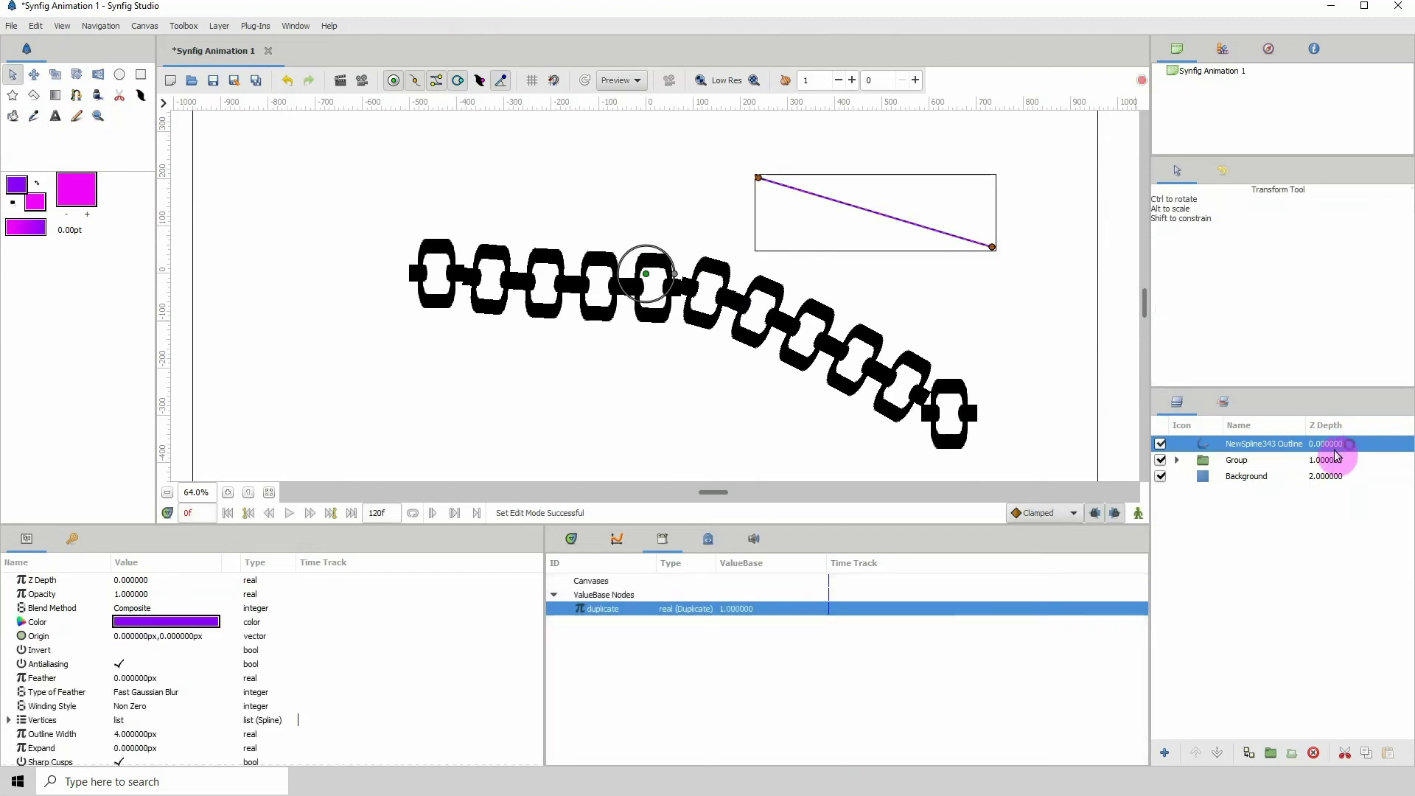
Import yk_Brush_06.png from the Synfig_Brushes folder and place it at about 134, 260 px with a scale of about 7.49 px.
click(12, 26)
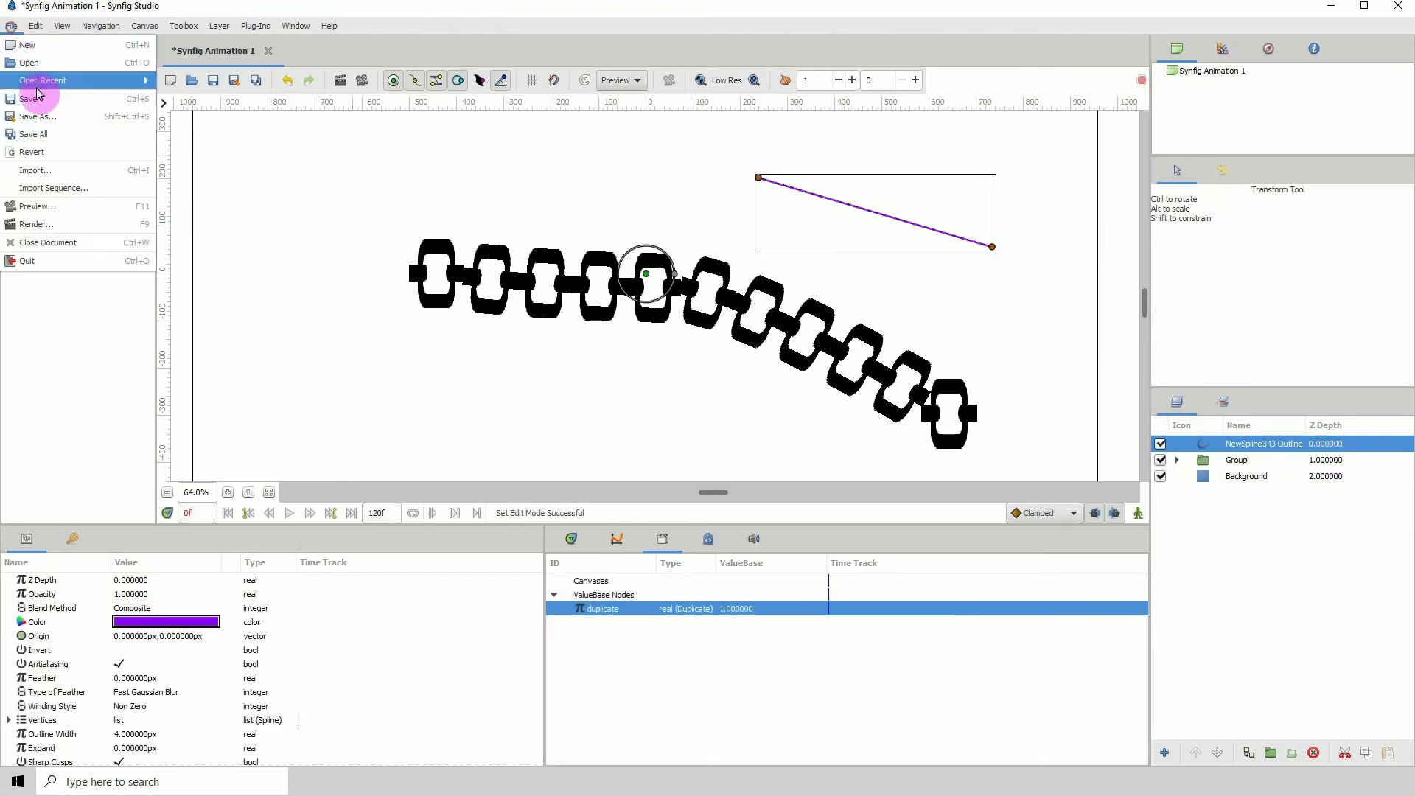
click(41, 171)
click(621, 260)
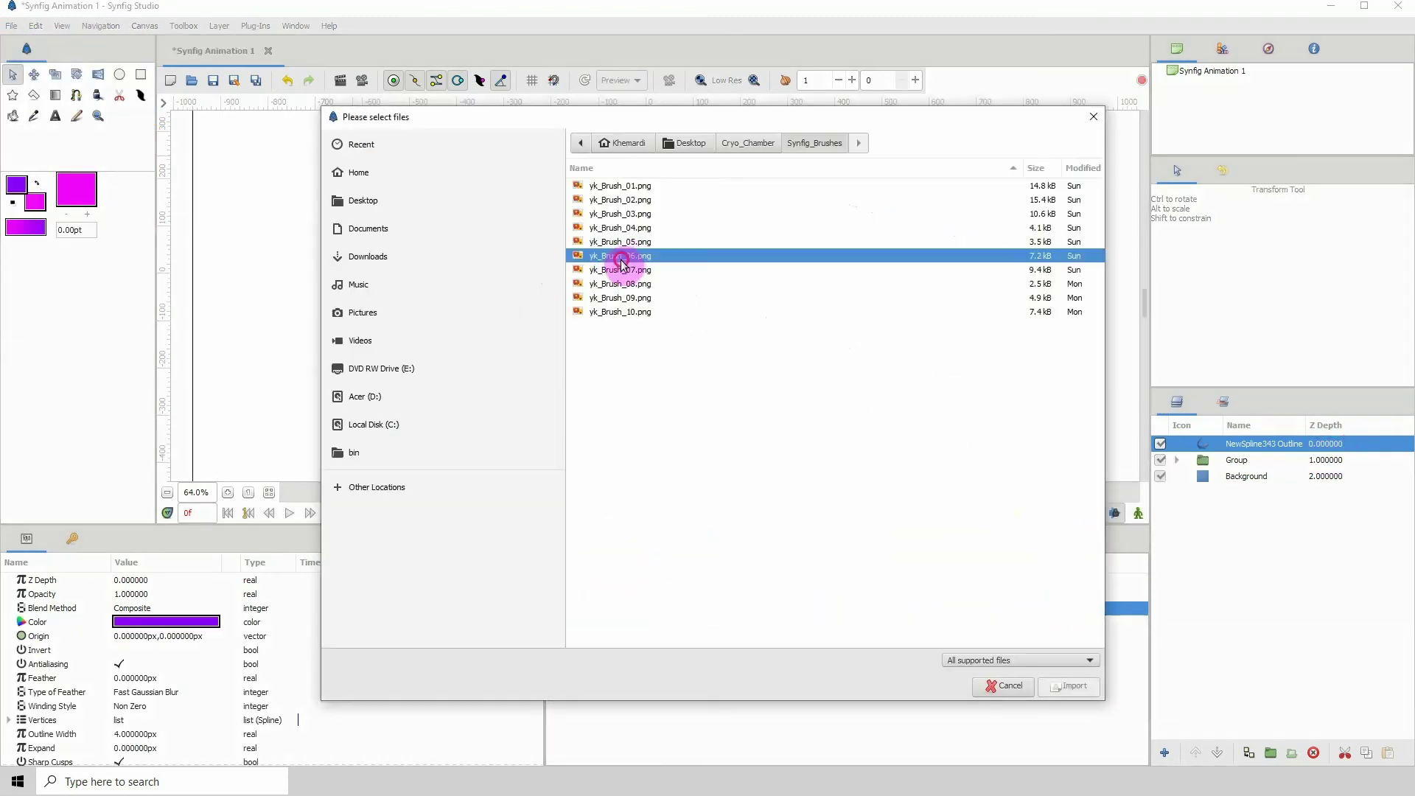
click(1068, 686)
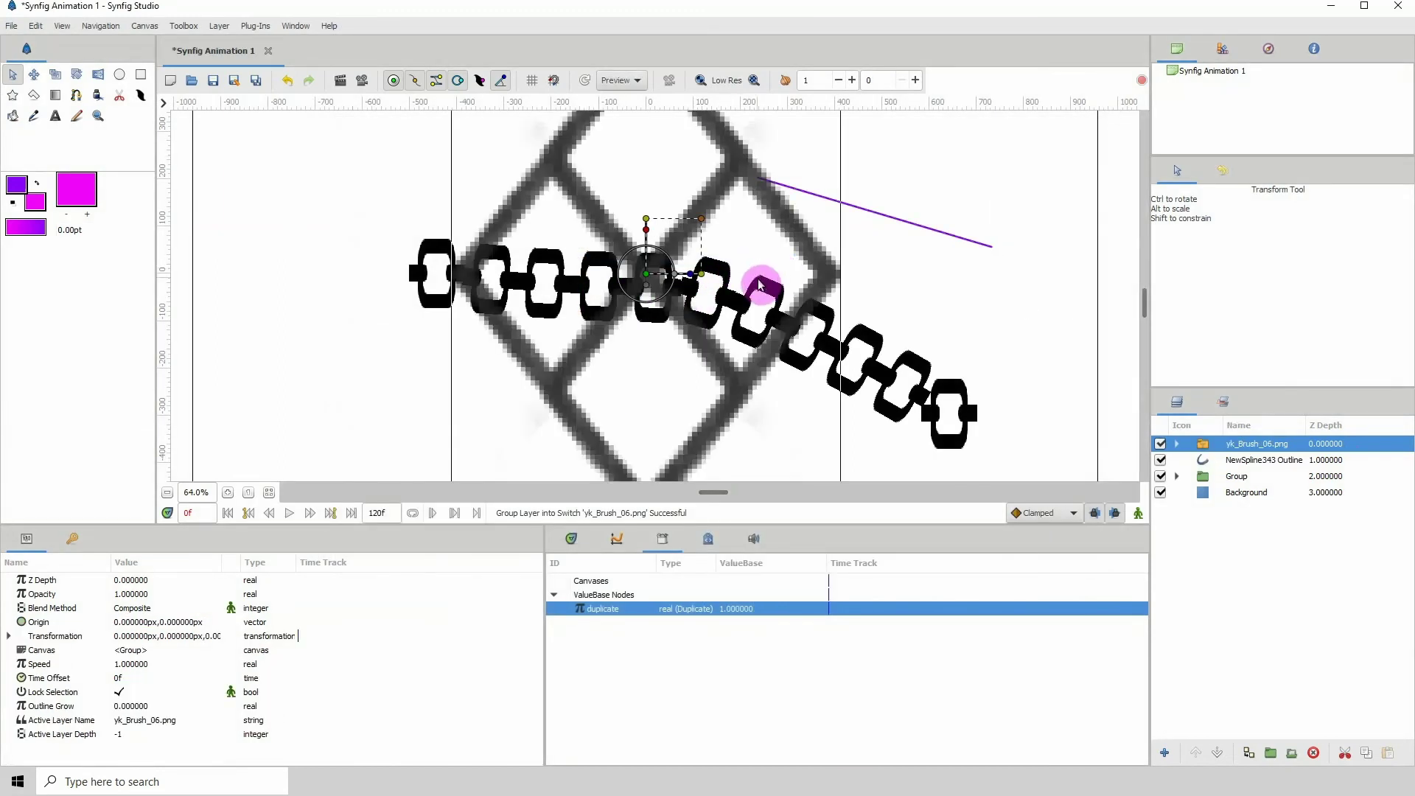
mouse_move(701, 218)
mouse_down()
mouse_move(658, 272)
mouse_move(711, 153)
mouse_up()
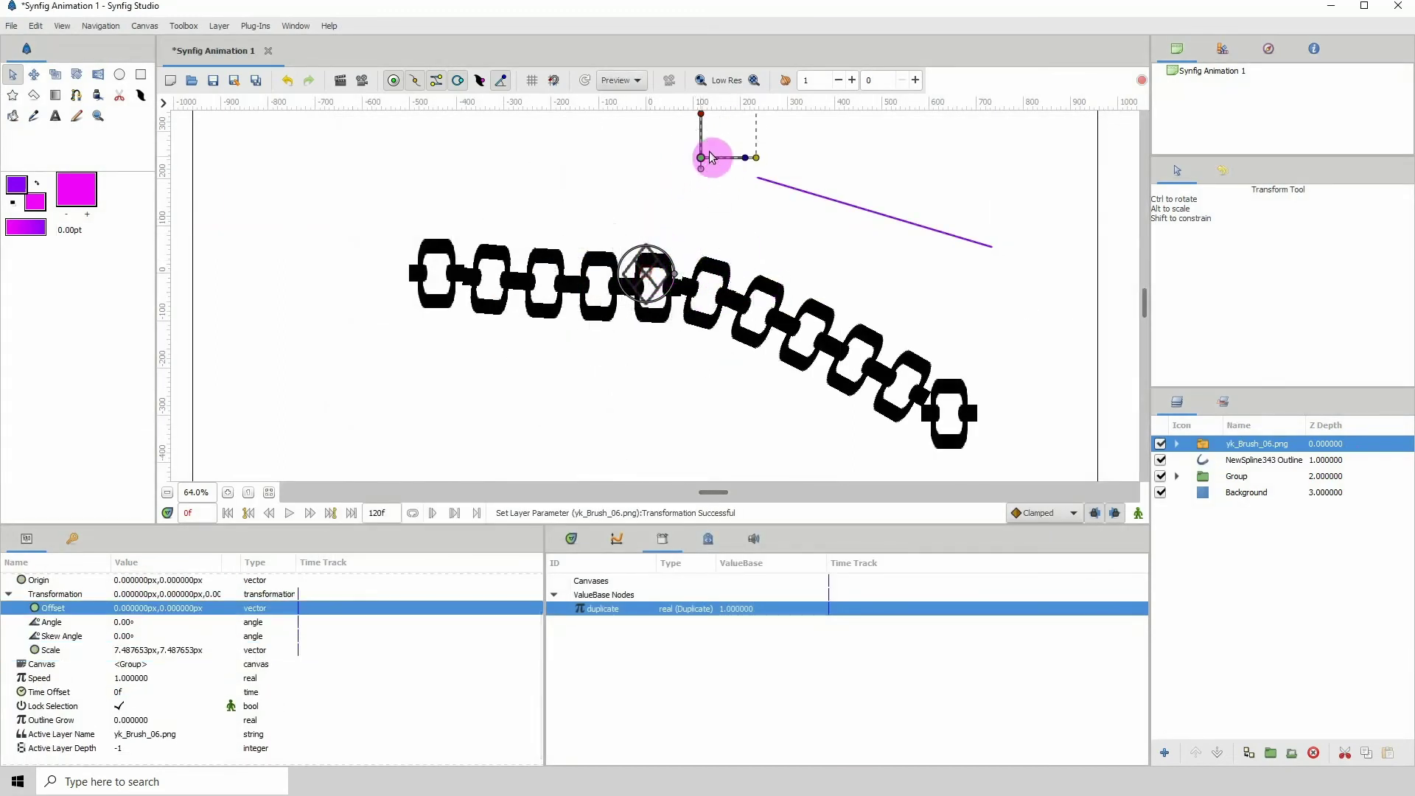
Try to add a Duplicate layer above the yk_Brush_06.png layer, and delete the added layer.
right_click(1268, 448)
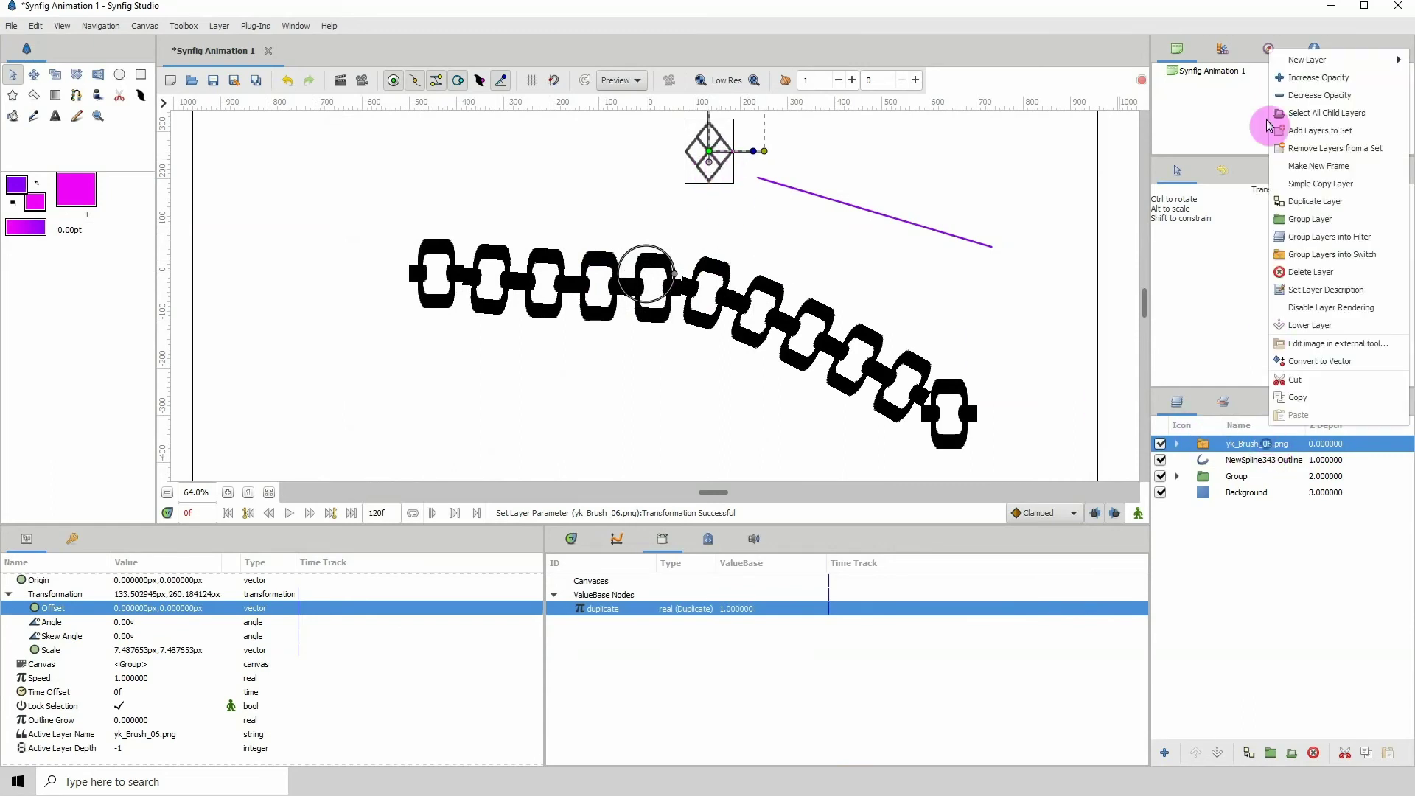
mouse_move(1300, 60)
mouse_move(1208, 191)
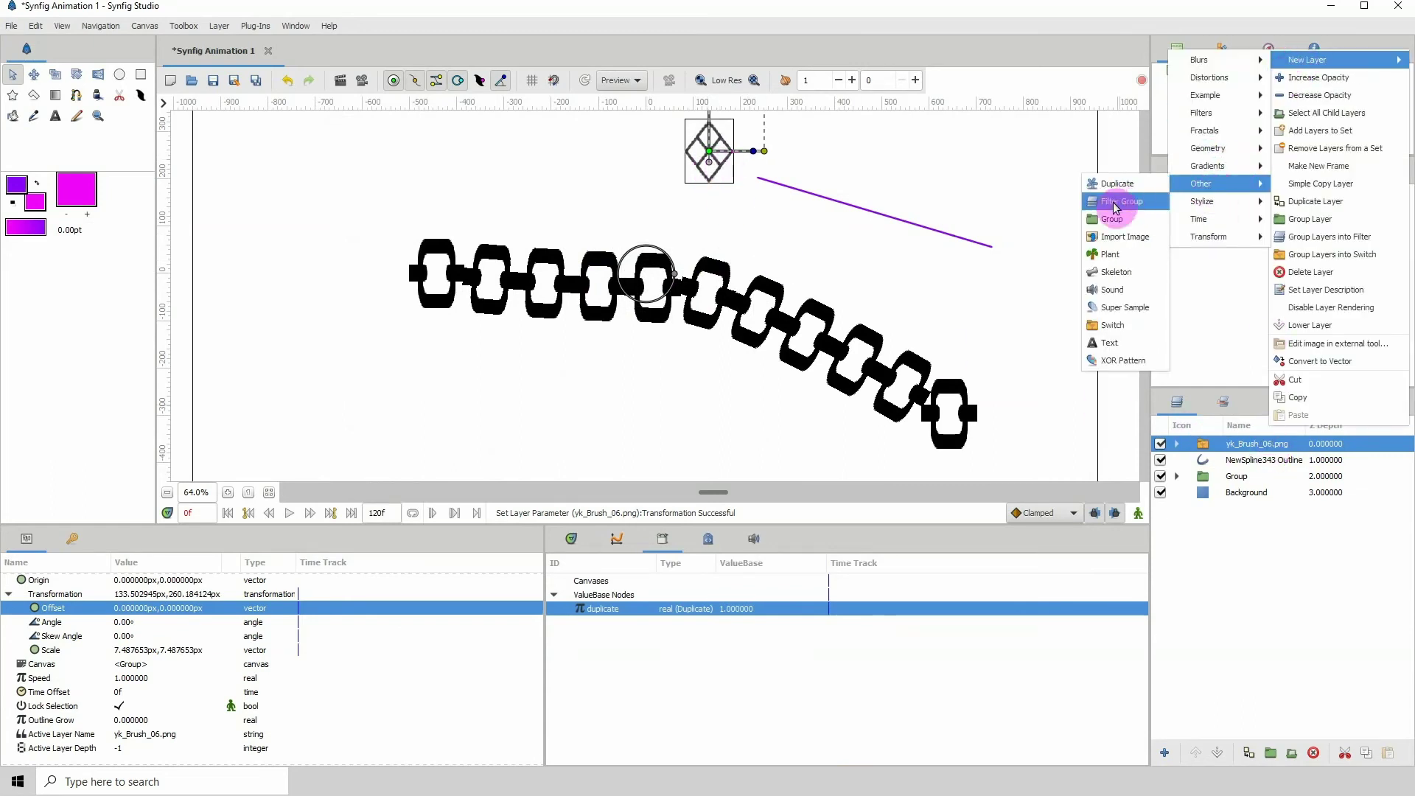
click(1113, 186)
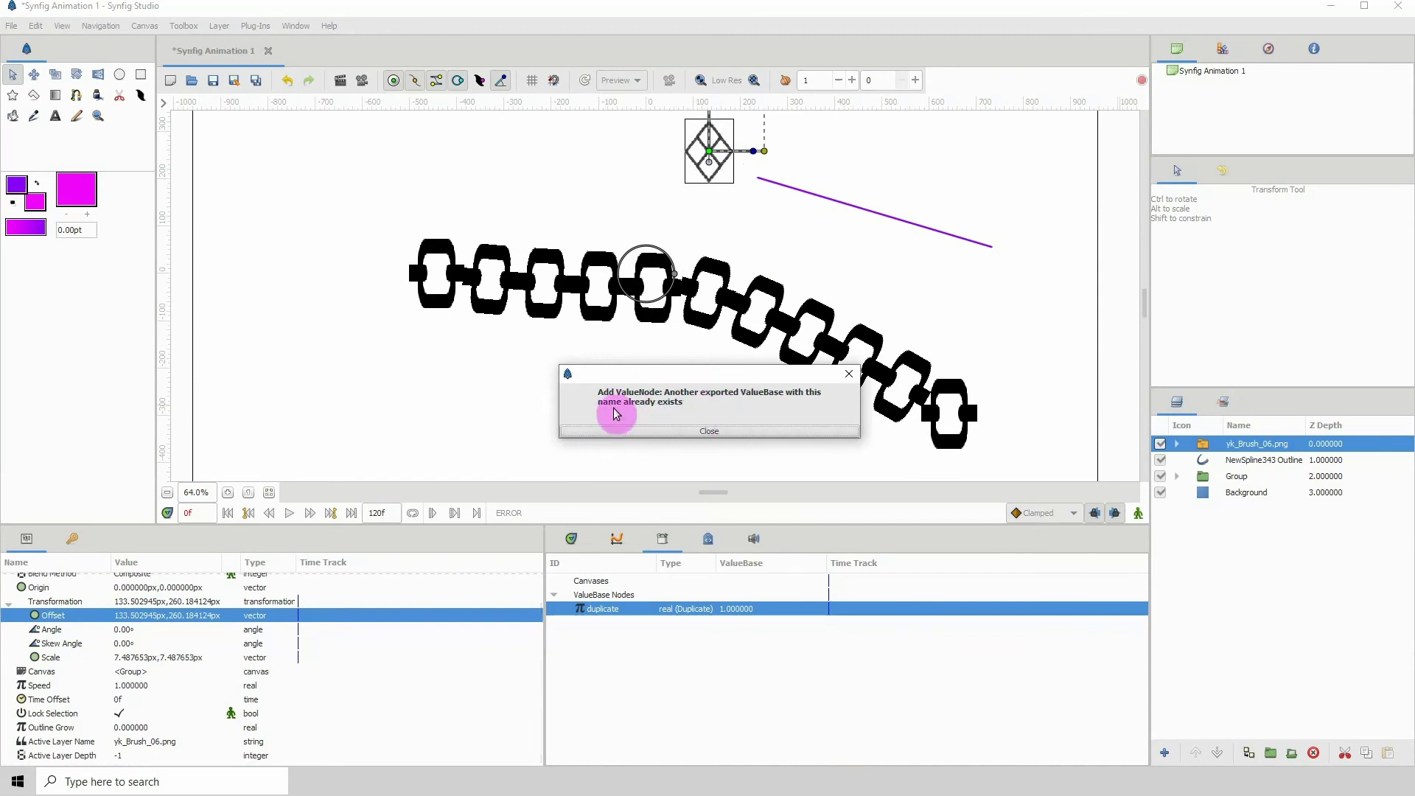
click(718, 436)
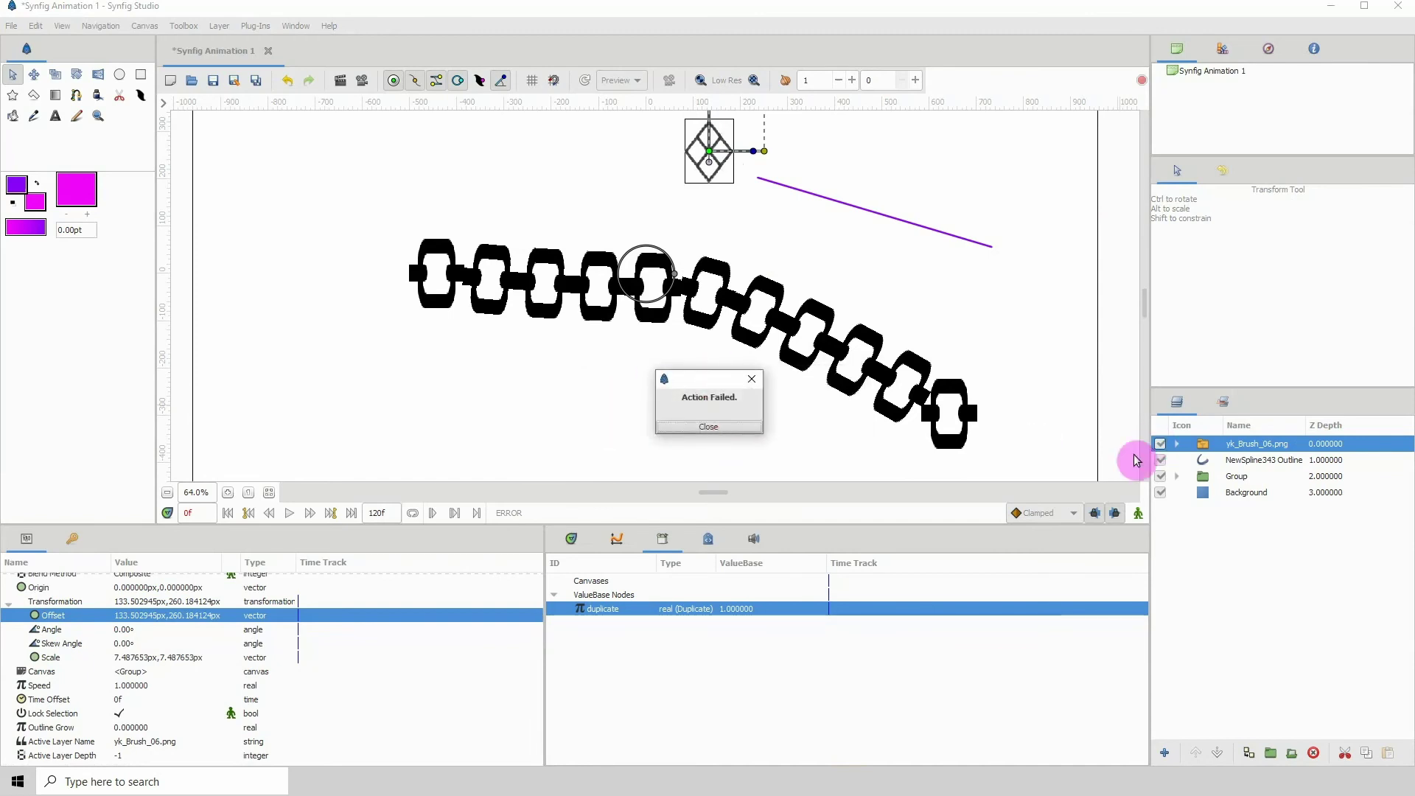
click(731, 429)
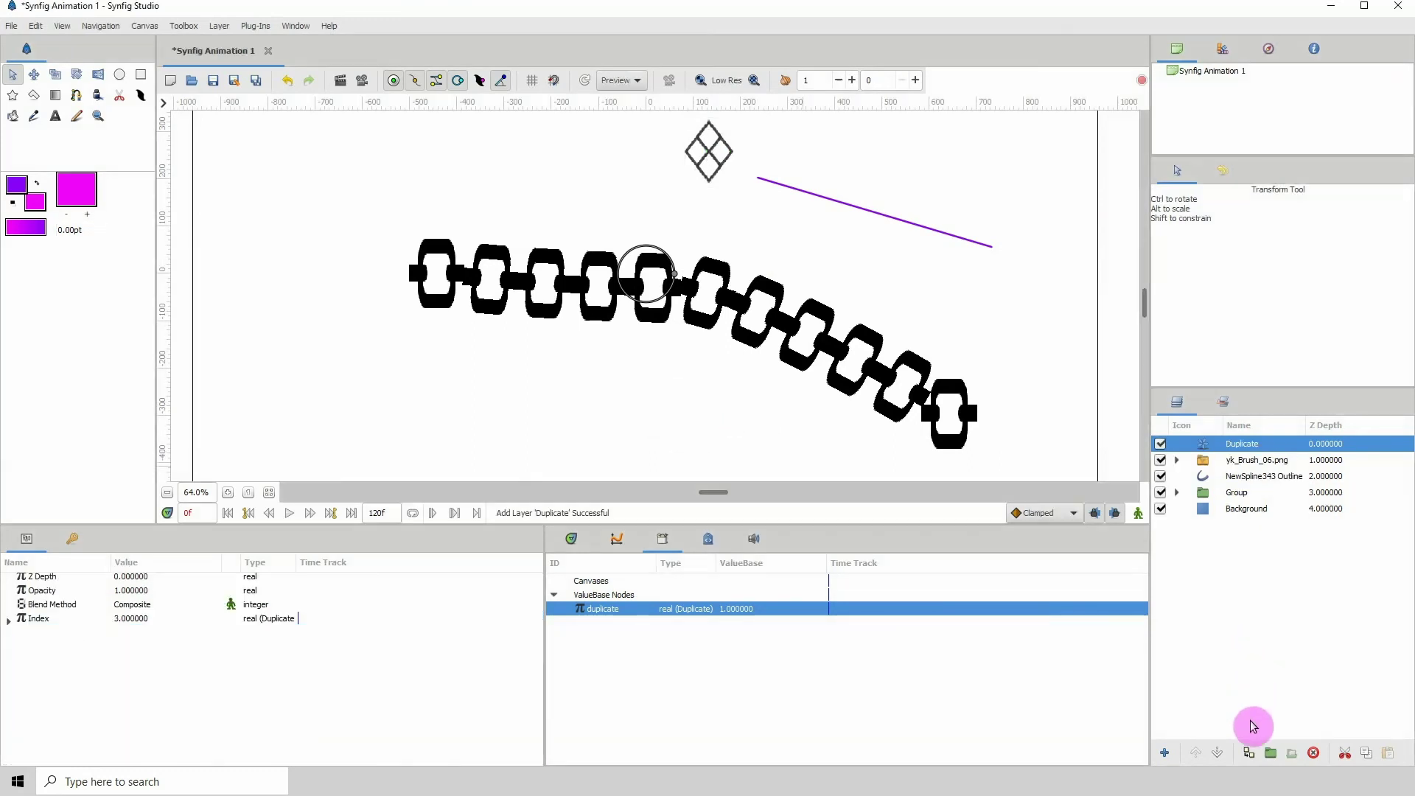
click(1314, 752)
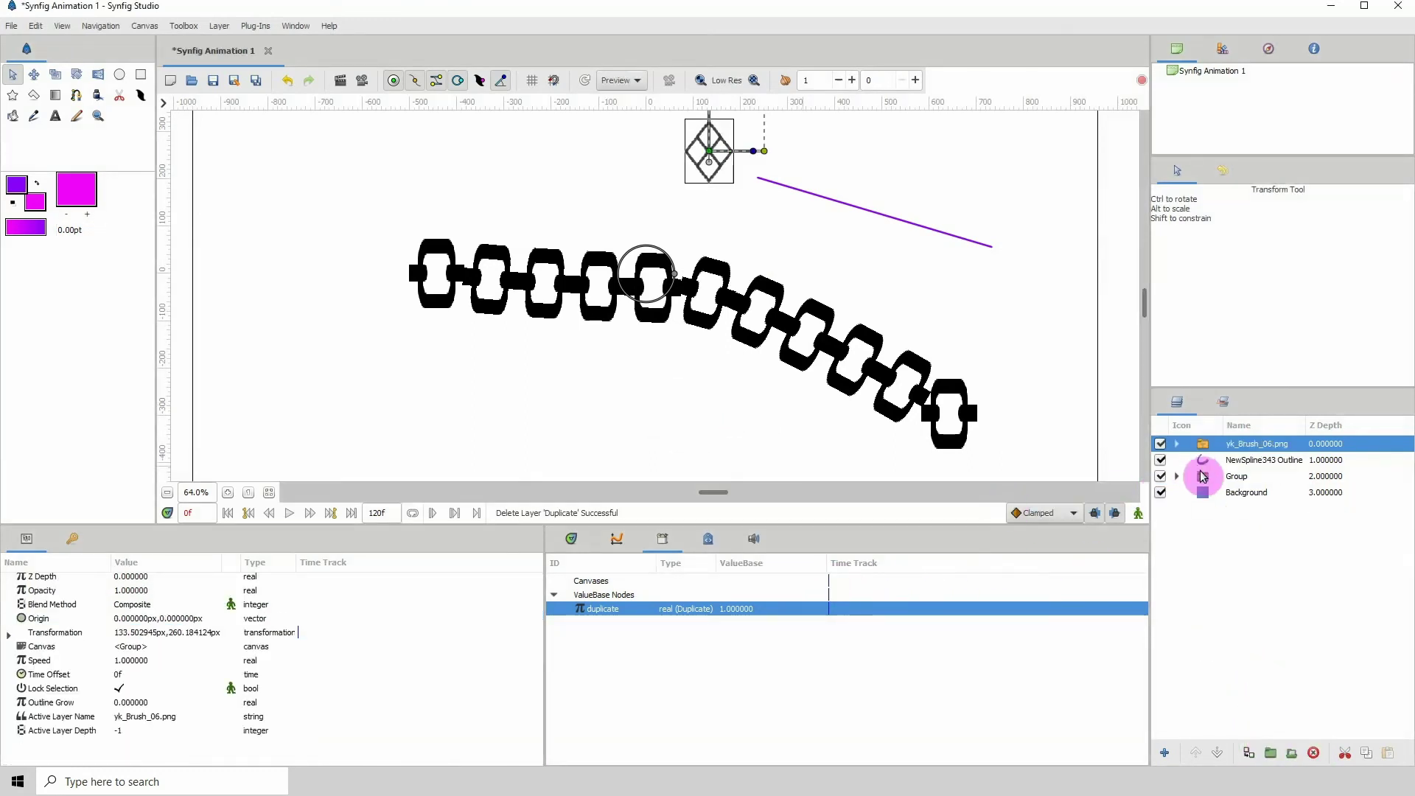
Expand the chain's Group layer and rename the exported duplicate value node as brush_1.
click(1177, 476)
click(598, 611)
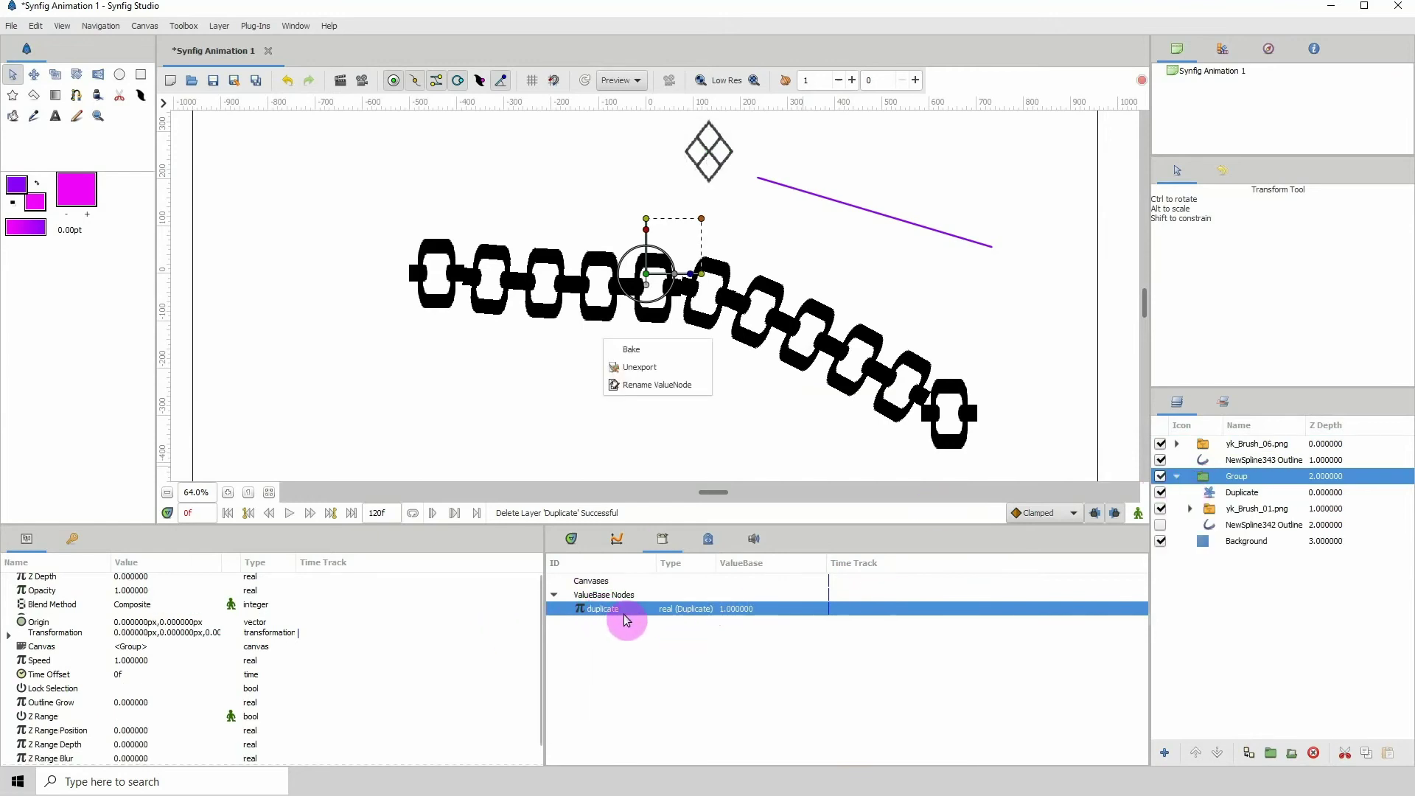
click(645, 385)
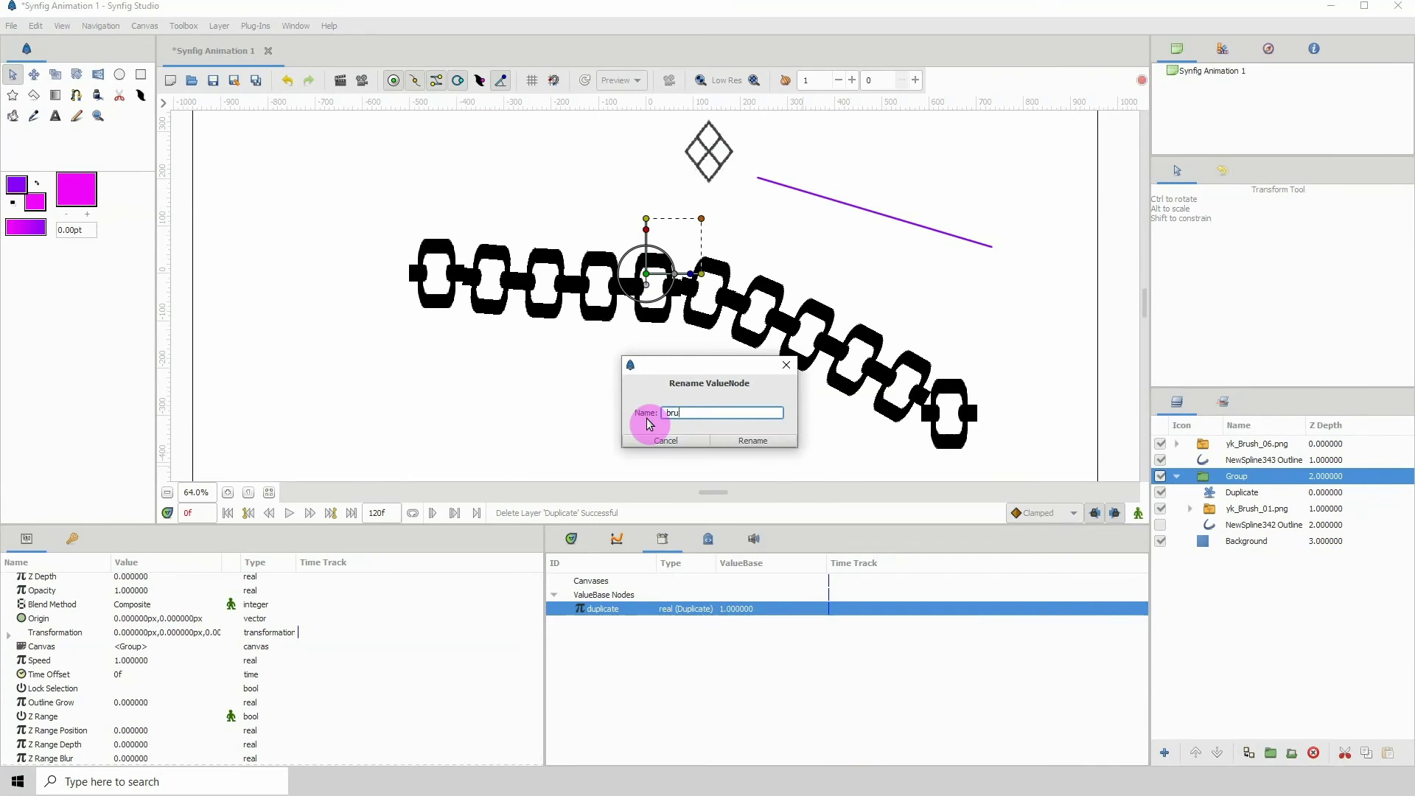
text(brush_1)
click(754, 442)
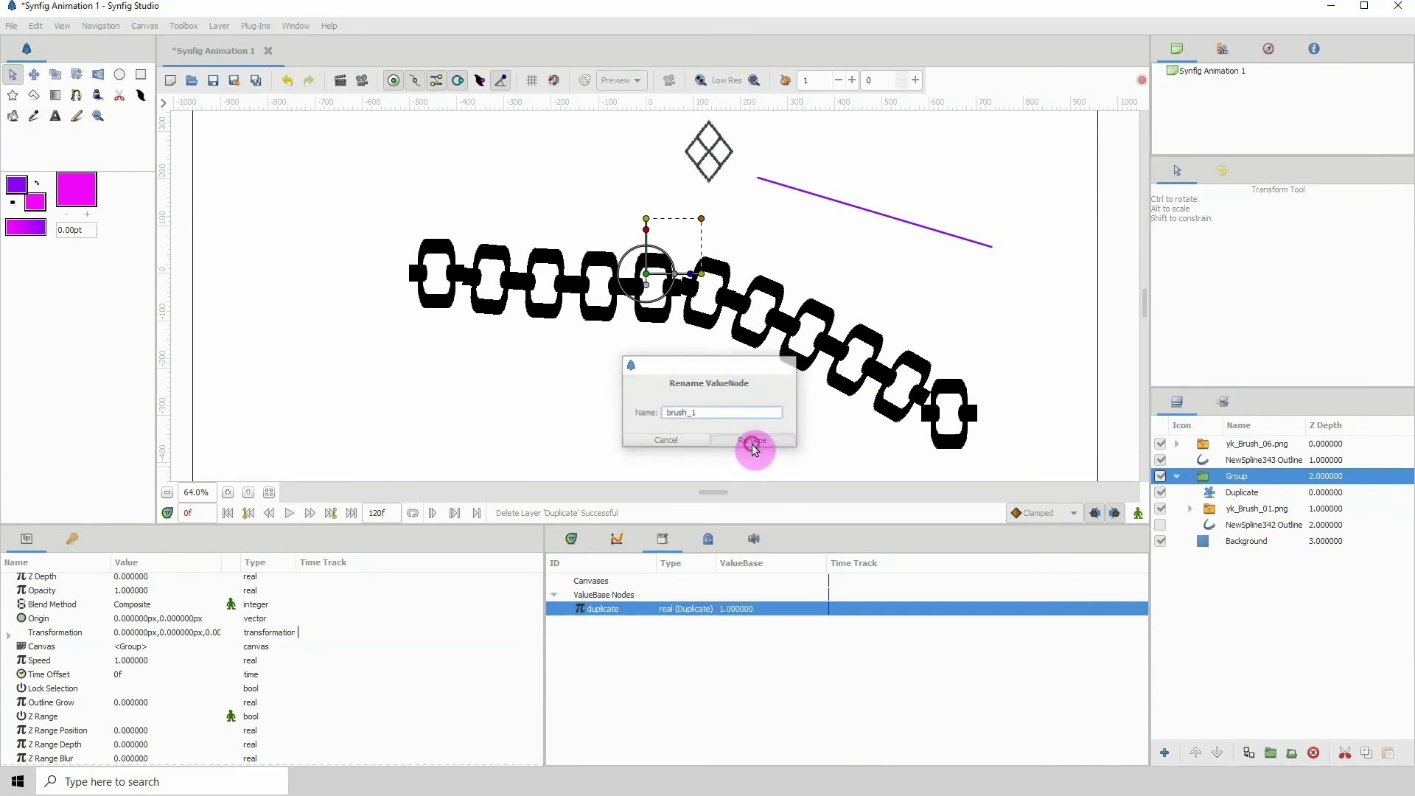
Try deleting the Duplicate layer from the chain's group, and undo the deletion.
click(1231, 495)
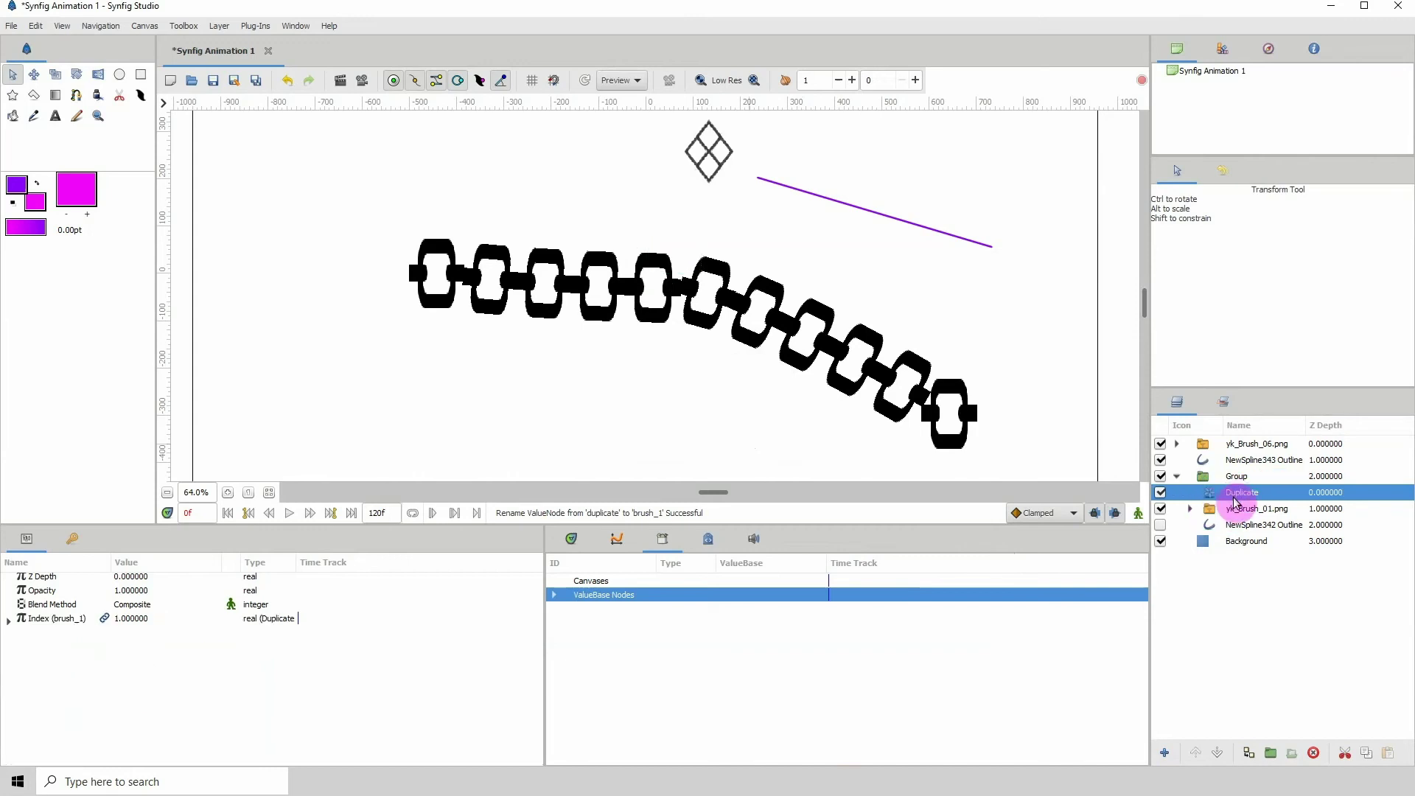
right_click(1228, 492)
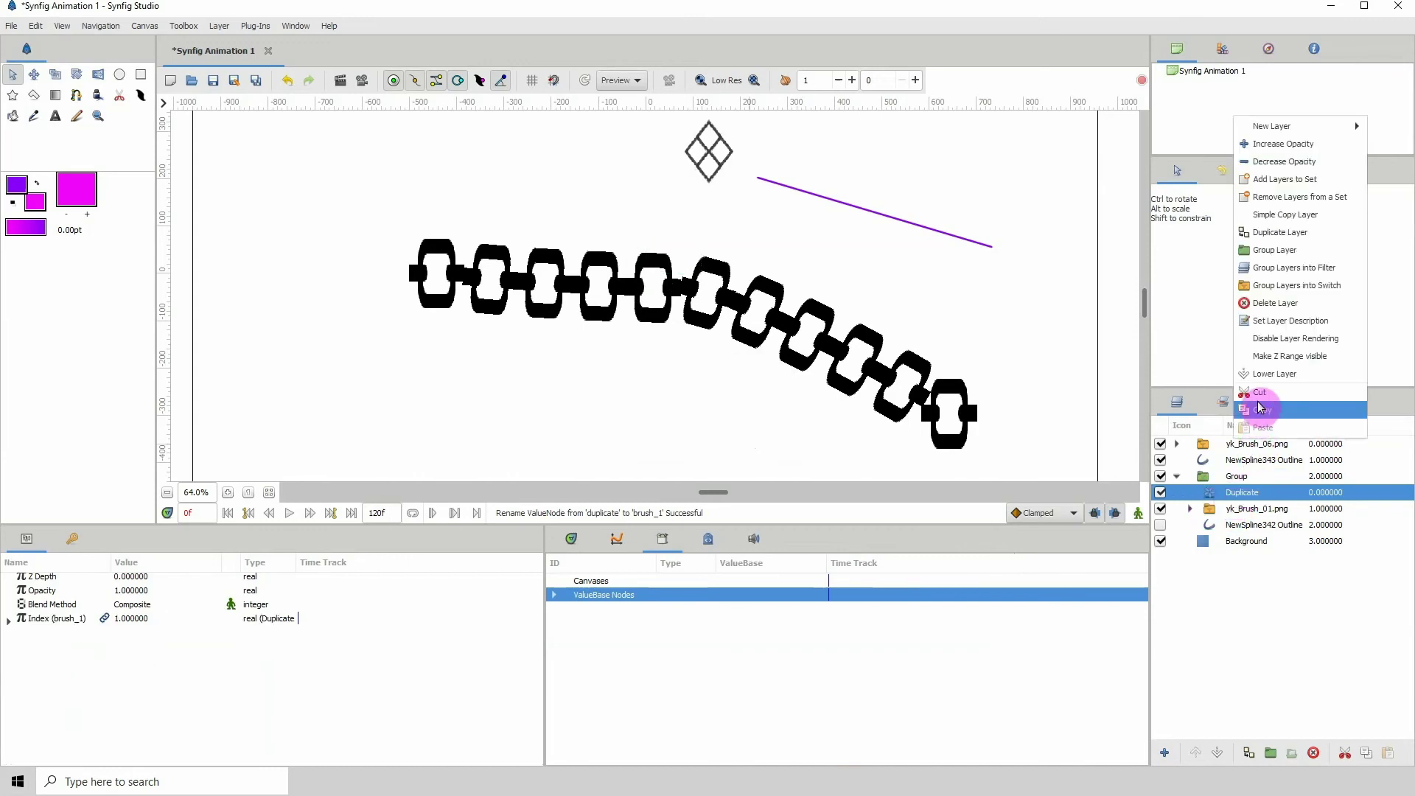
click(1275, 303)
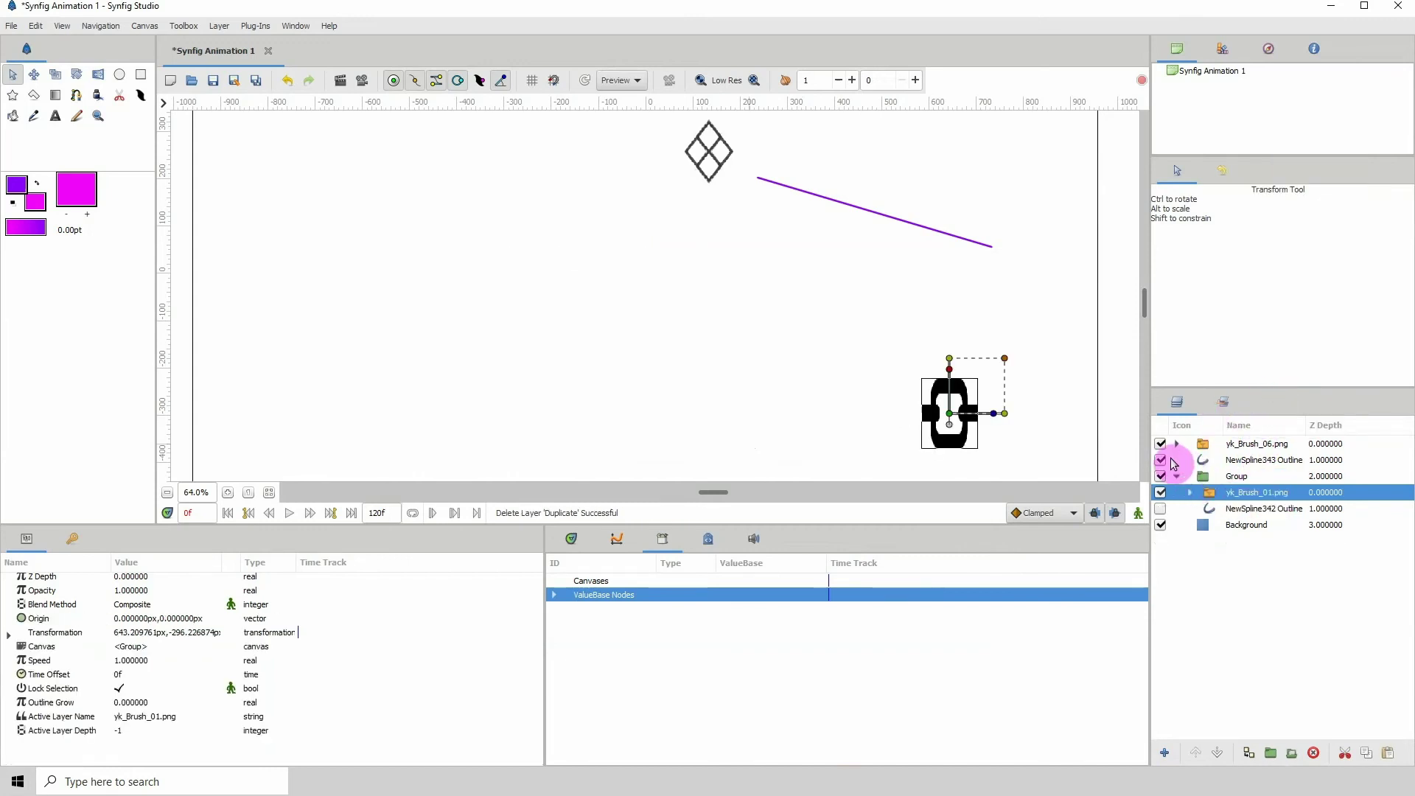
key(ctrl+z)
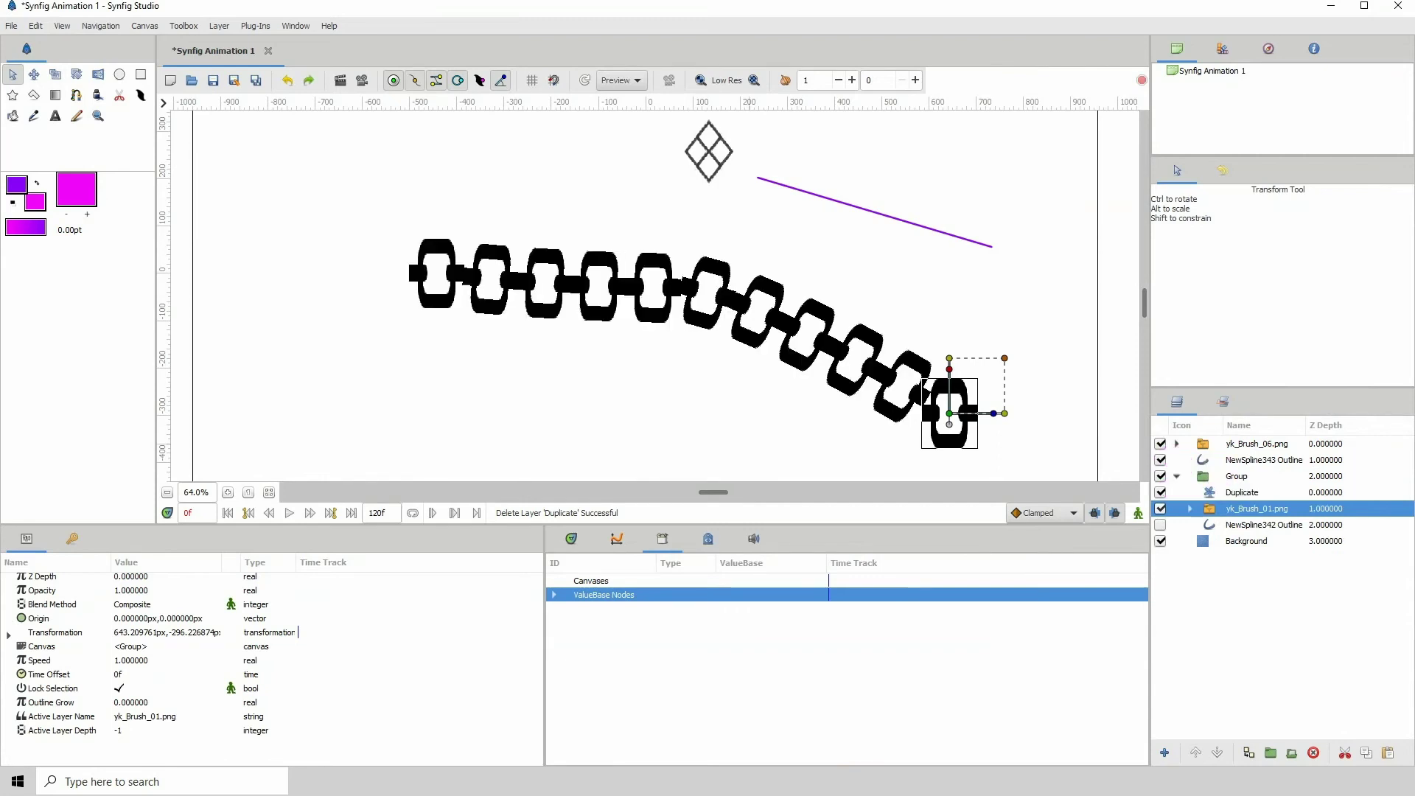
Rename the Duplicate layer in the chain's group as brush_1 and collapse the group.
click(1243, 494)
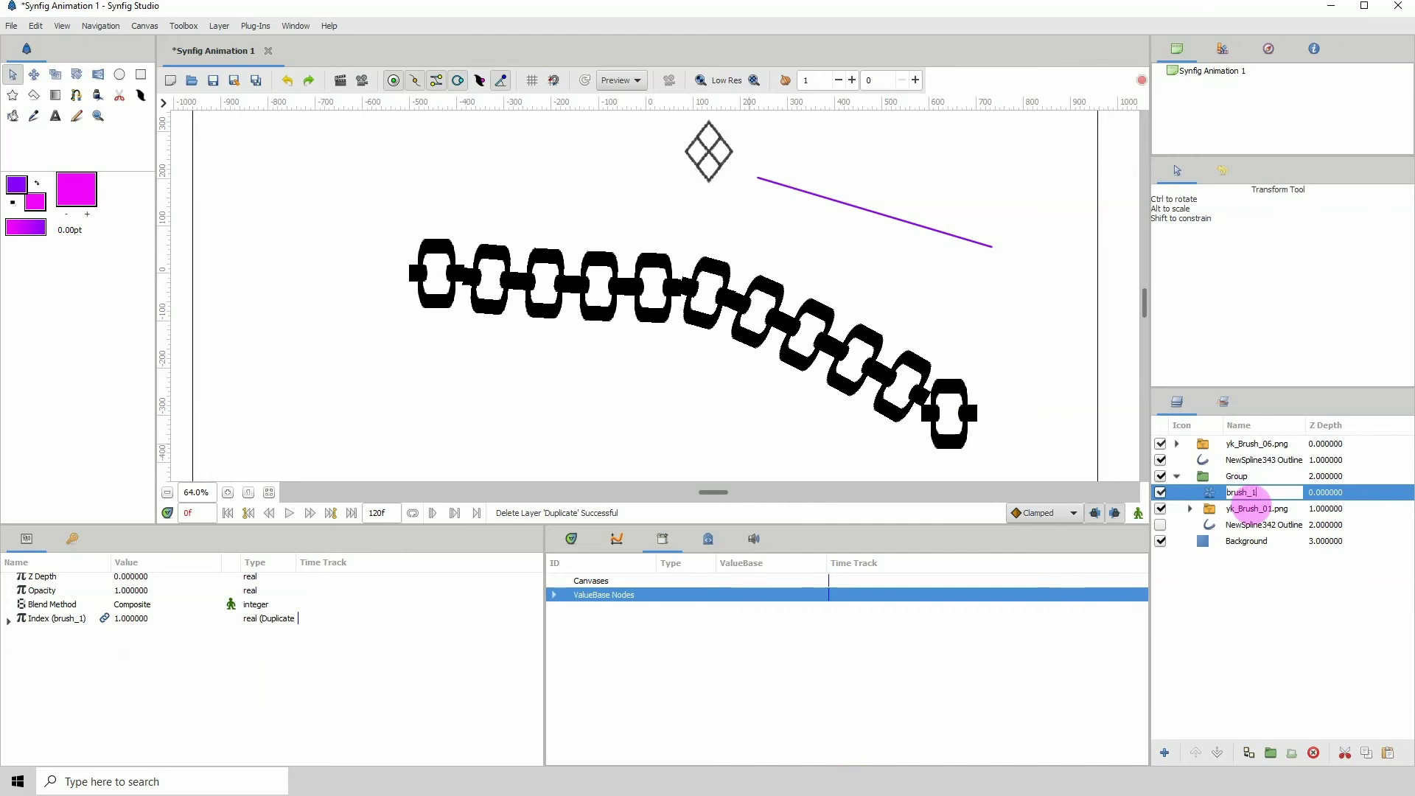
text(brush_1)
key(Return)
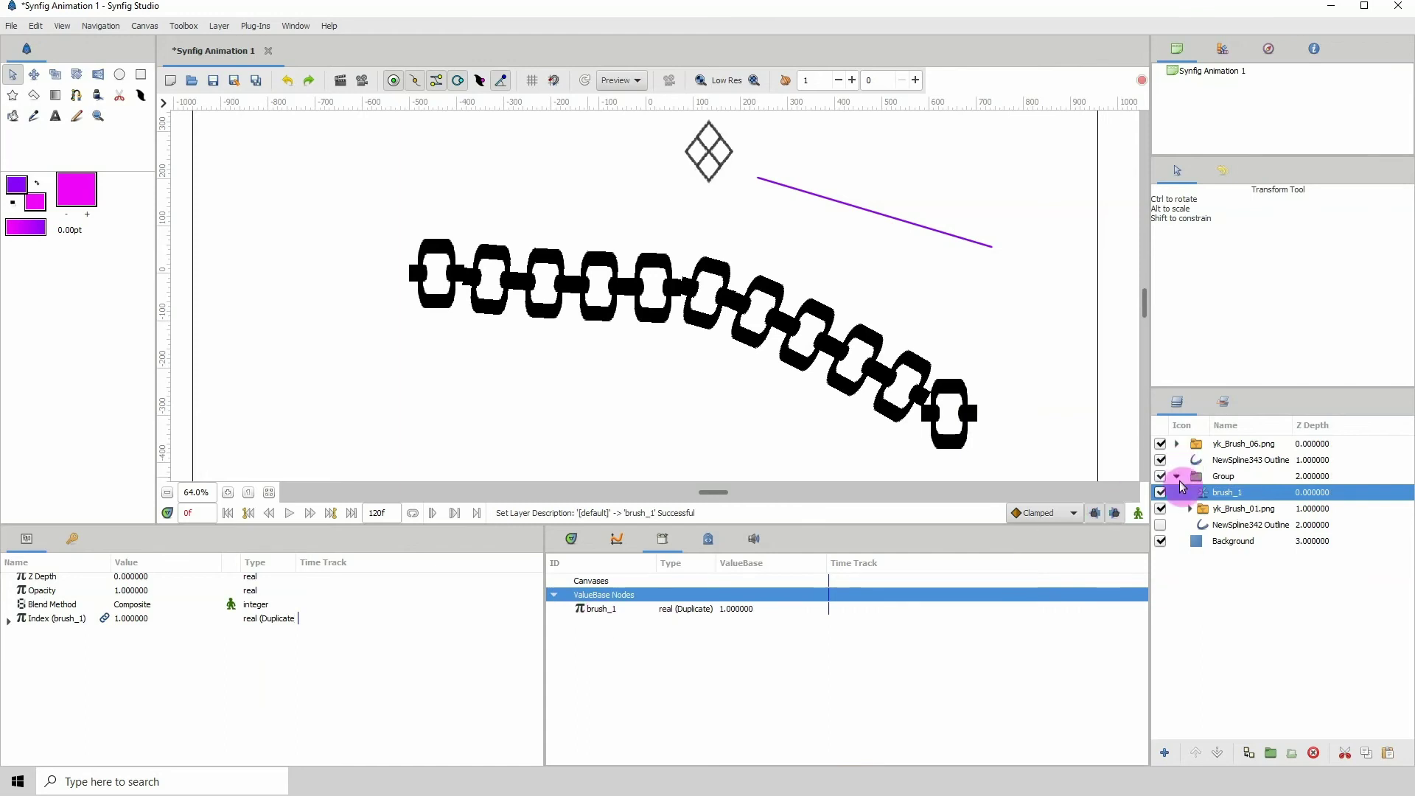
click(1178, 477)
Add a new Duplicate layer directly above the yk_Brush_06.png layer.
drag(887, 320, 853, 359)
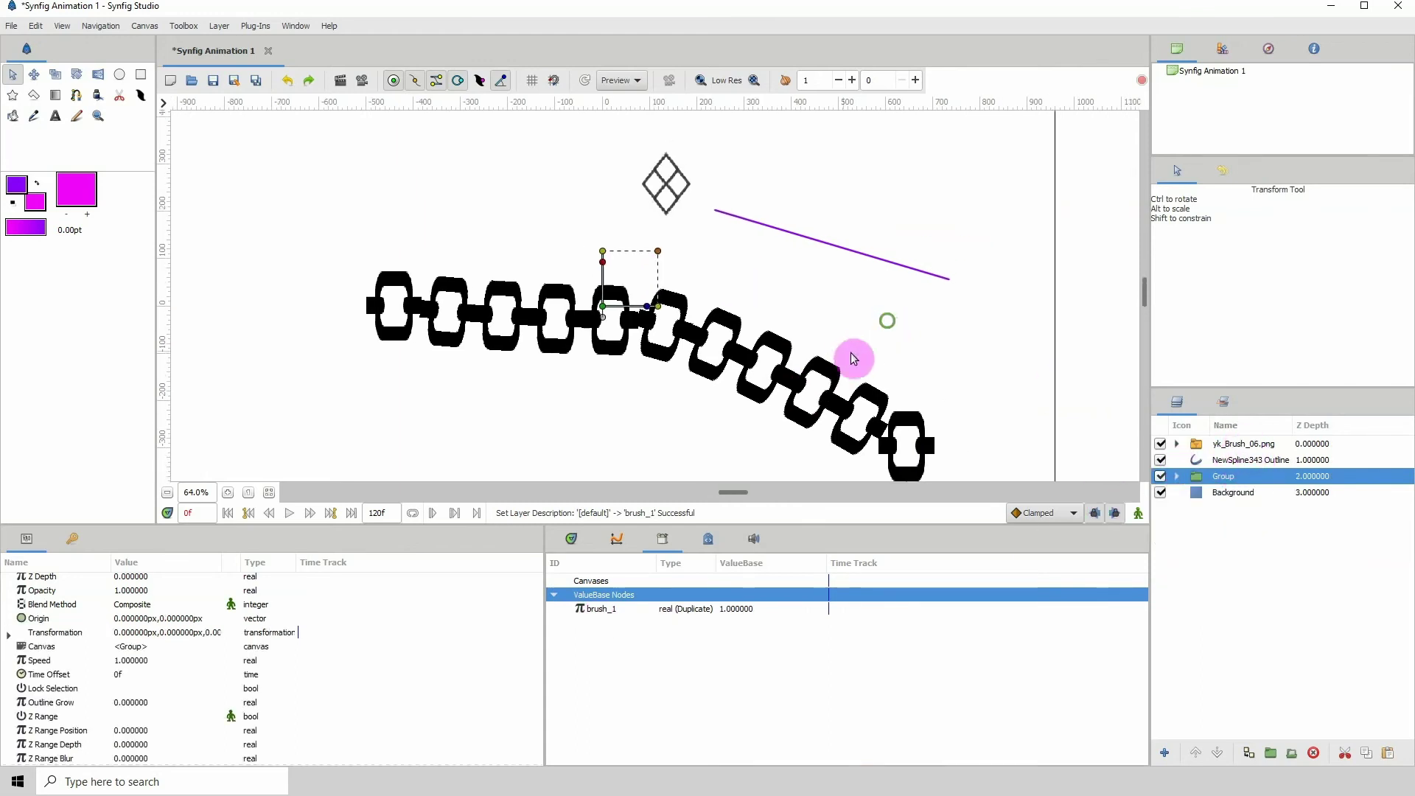
click(1232, 444)
right_click(1232, 442)
mouse_move(1263, 463)
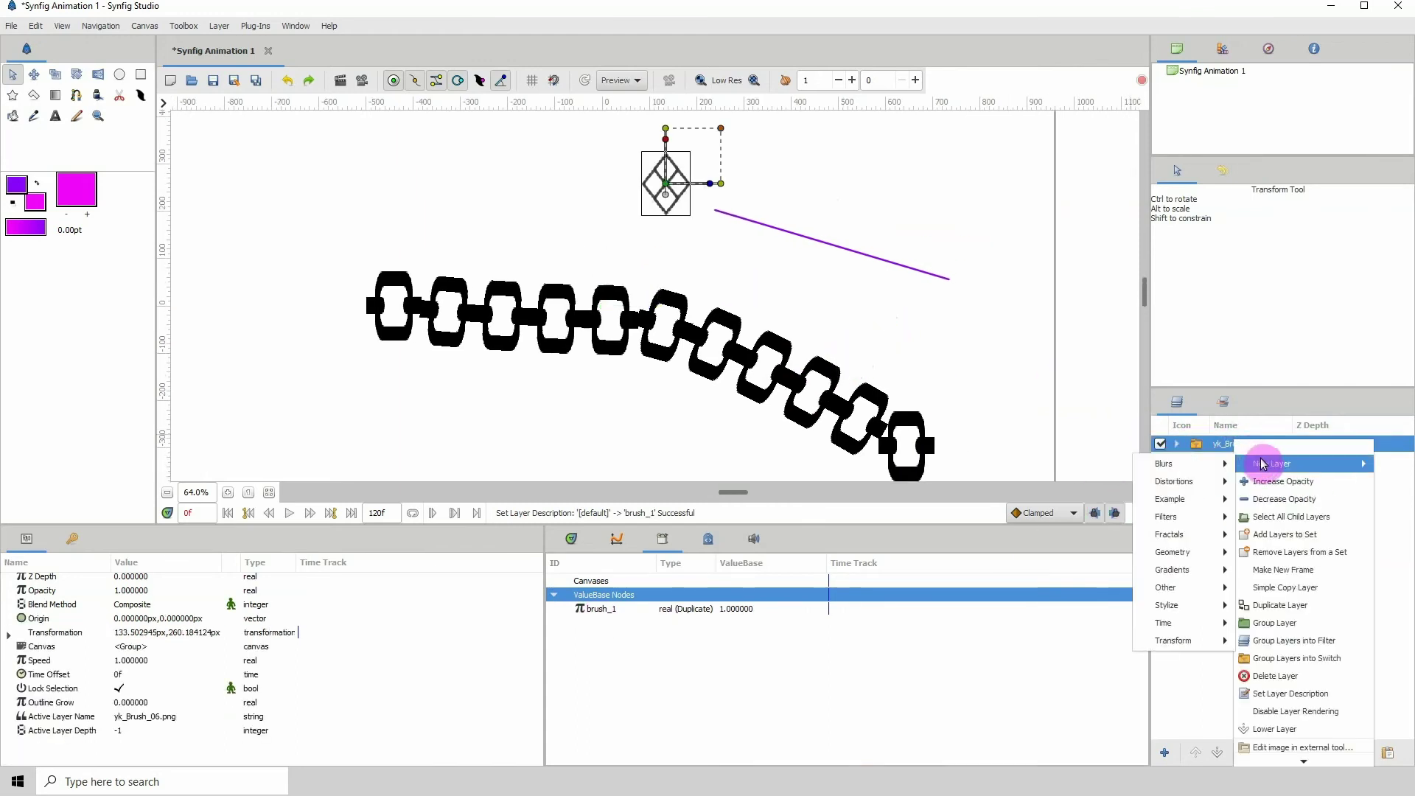
mouse_move(1168, 587)
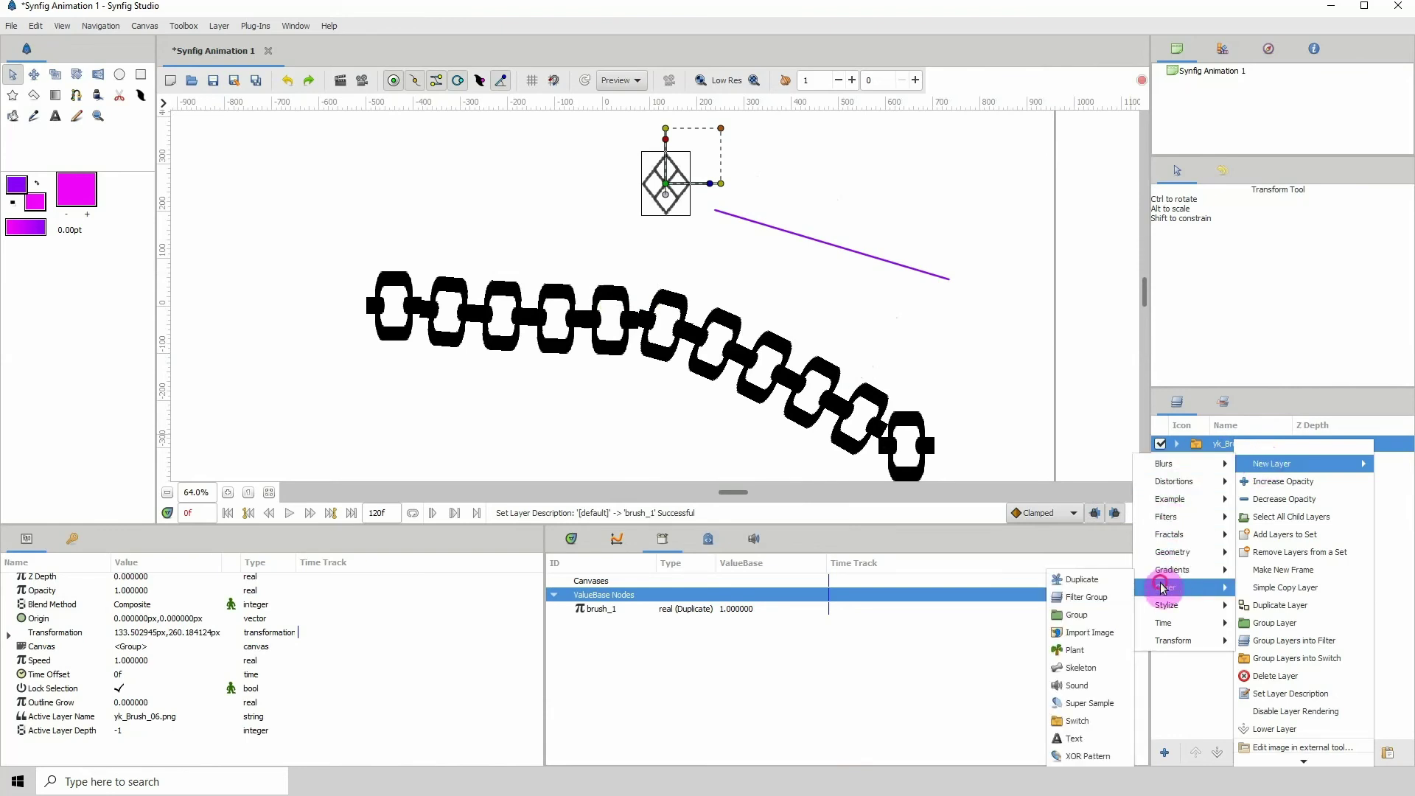
click(1089, 582)
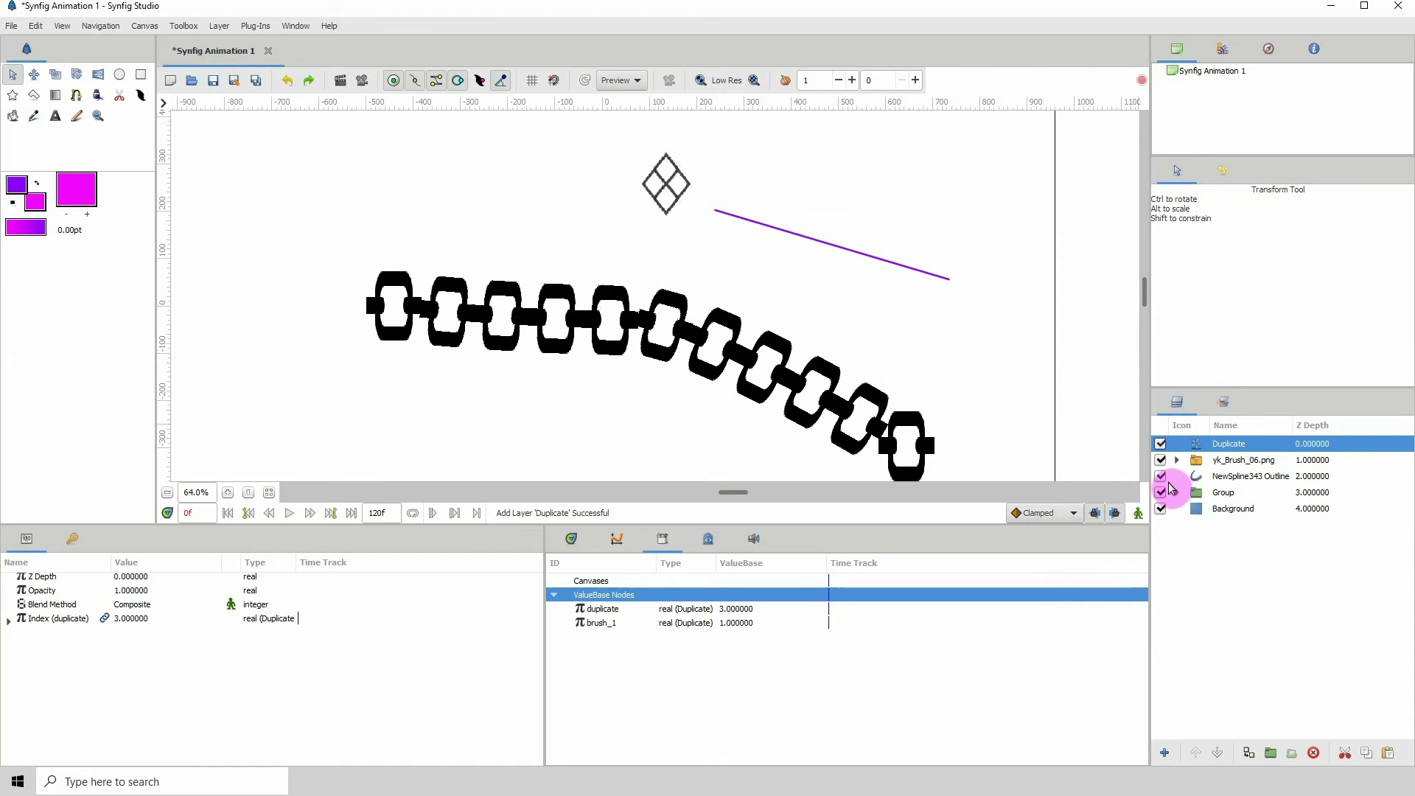
Group the new Duplicate layer with the yk_Brush_06.png and NewSpline343 Outline layers.
ctrl+click(1238, 481)
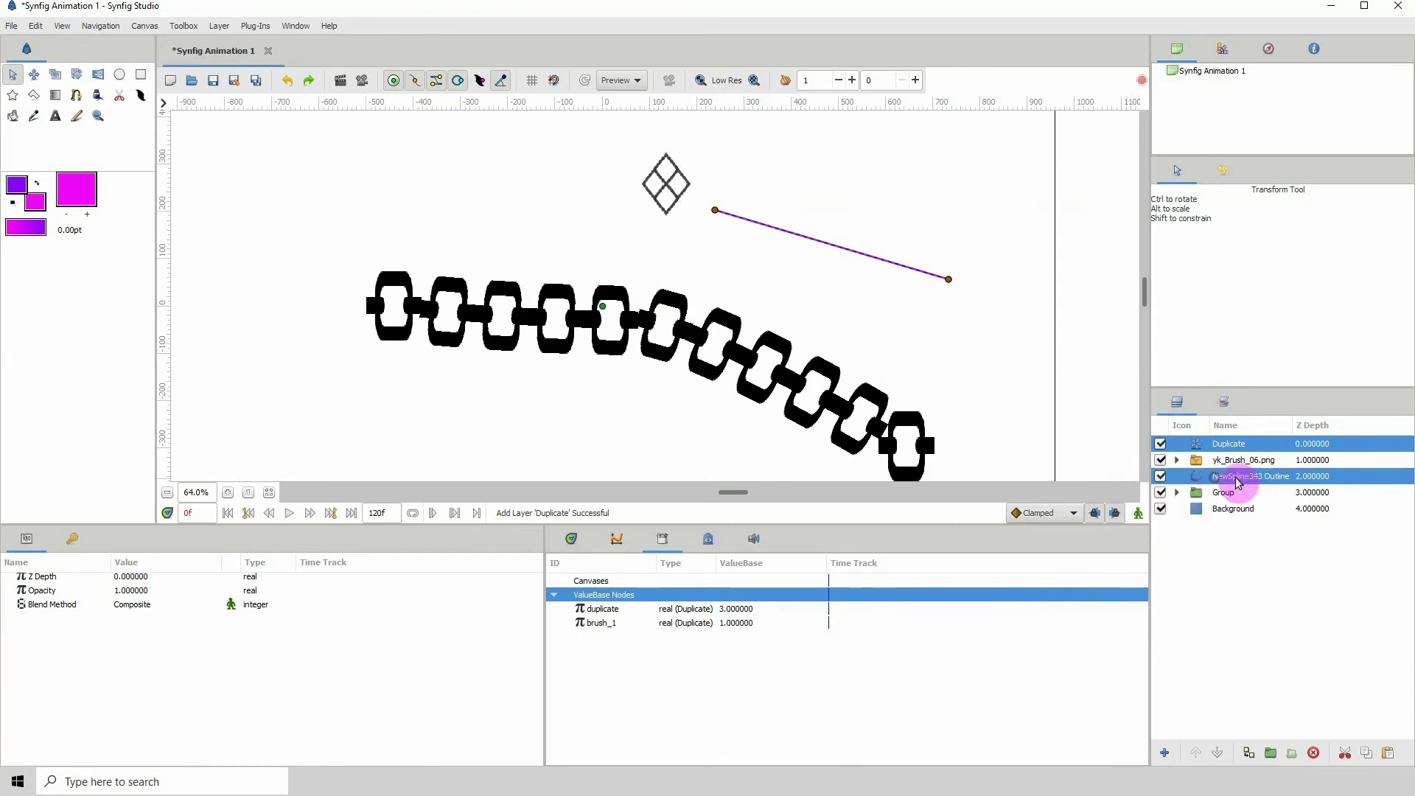
ctrl+click(1223, 464)
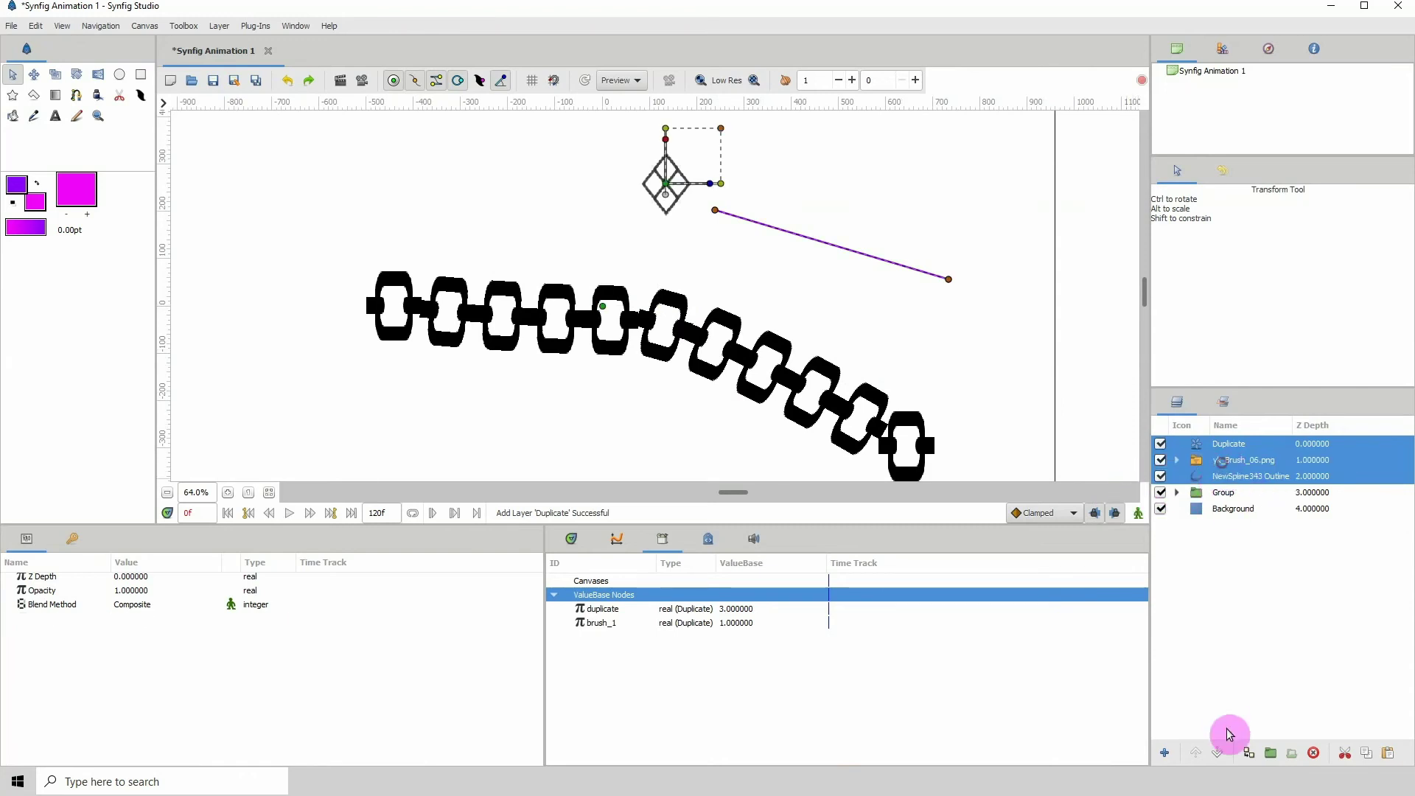
click(1270, 753)
click(1210, 448)
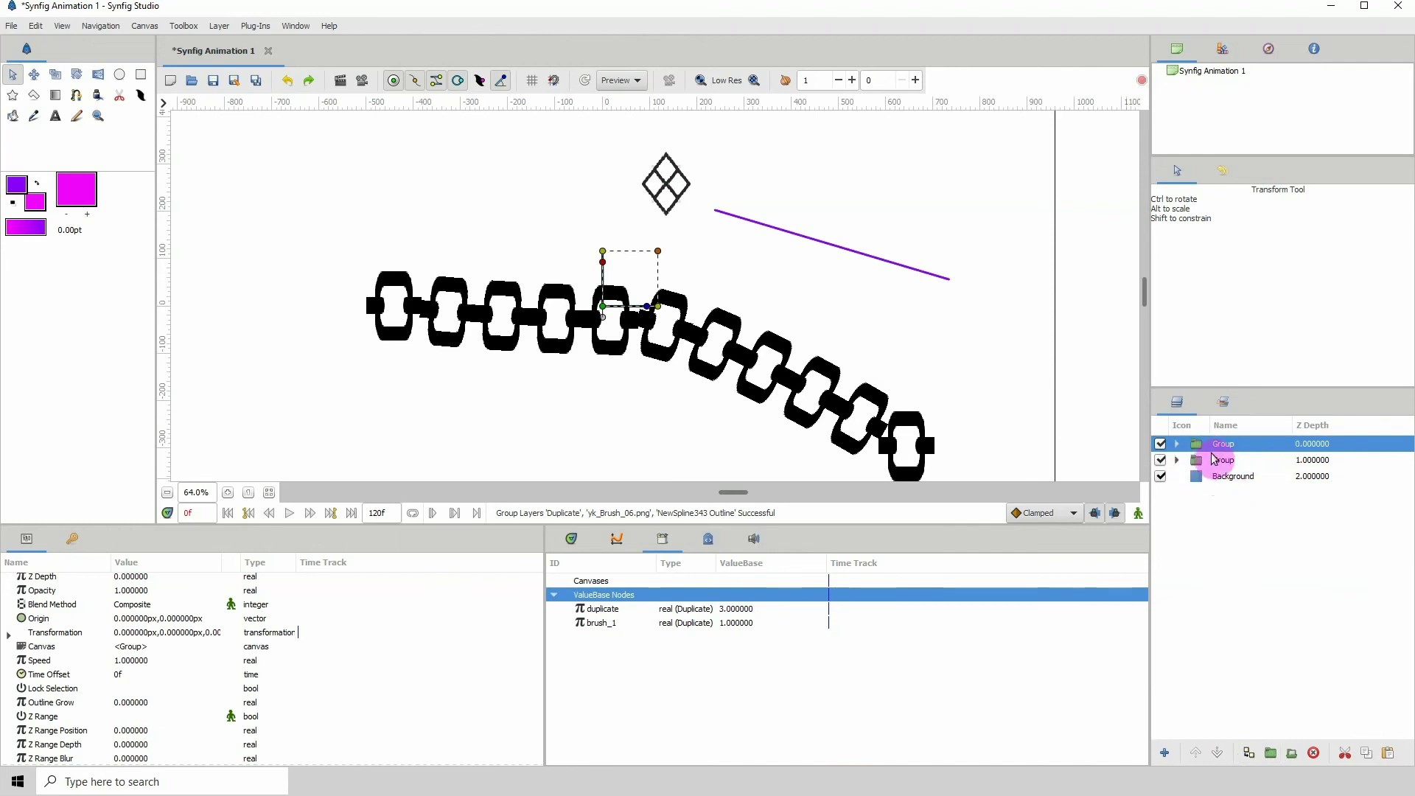
Link the yk_Brush_06.png layer inside the new group to the NewSpline343 Outline spline near its midpoint.
click(1177, 445)
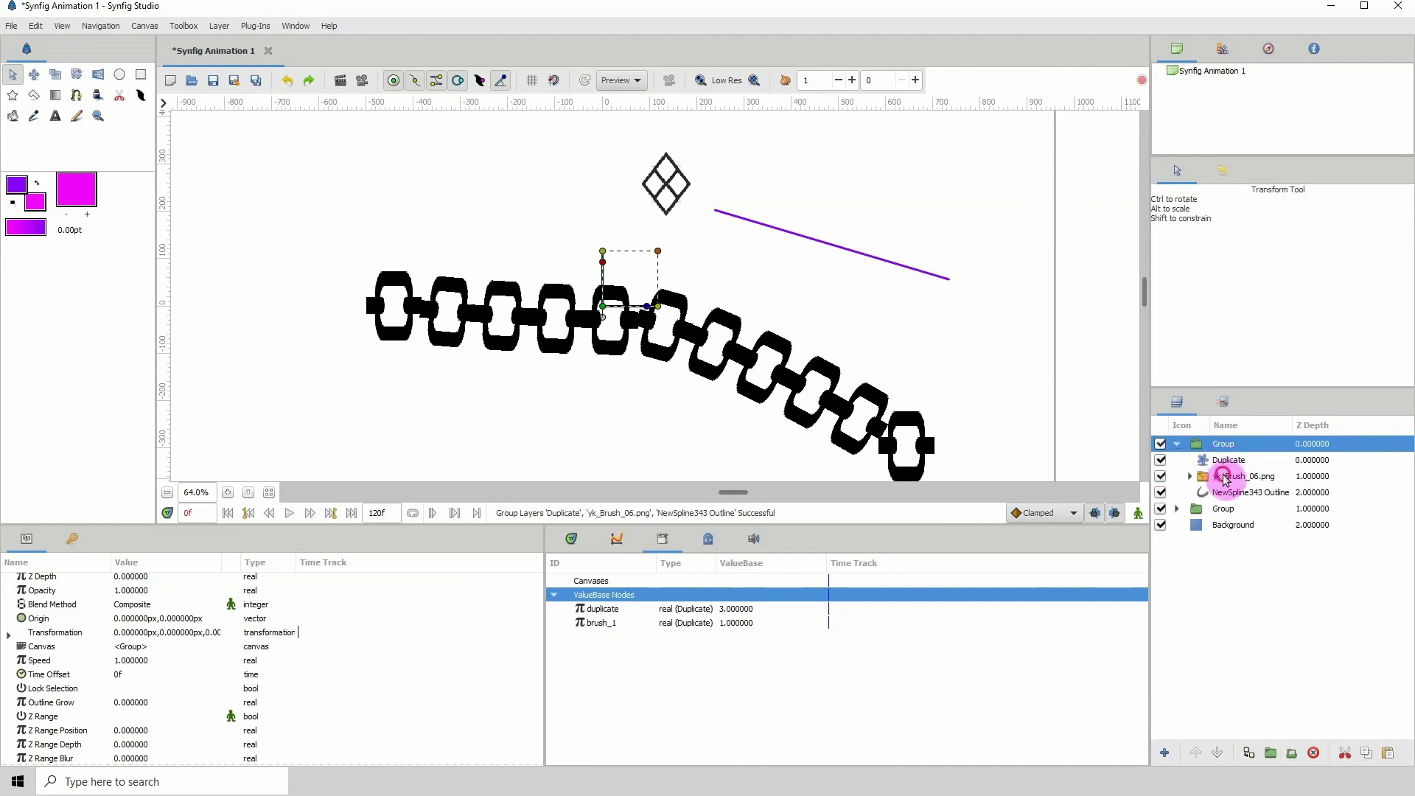
click(1224, 477)
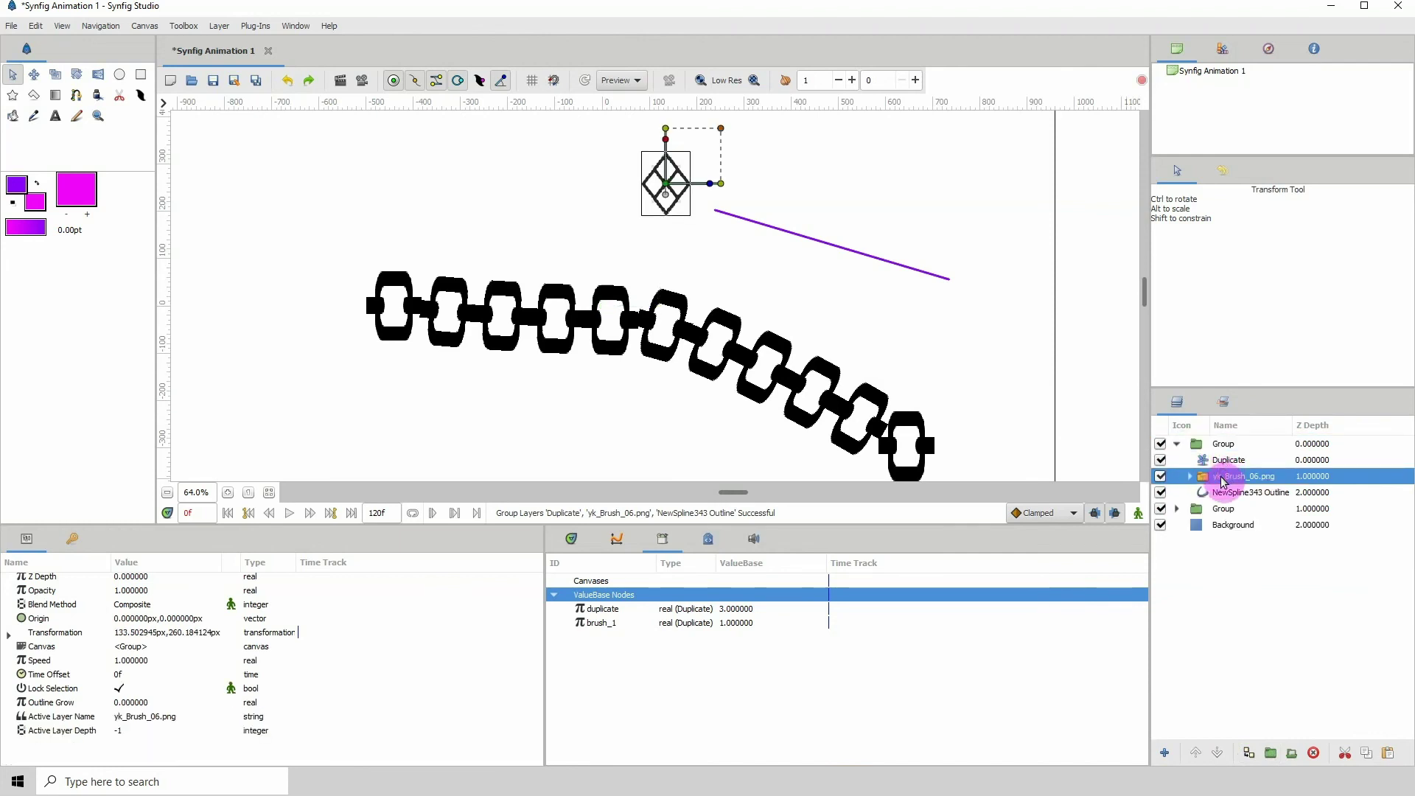
ctrl+click(1231, 494)
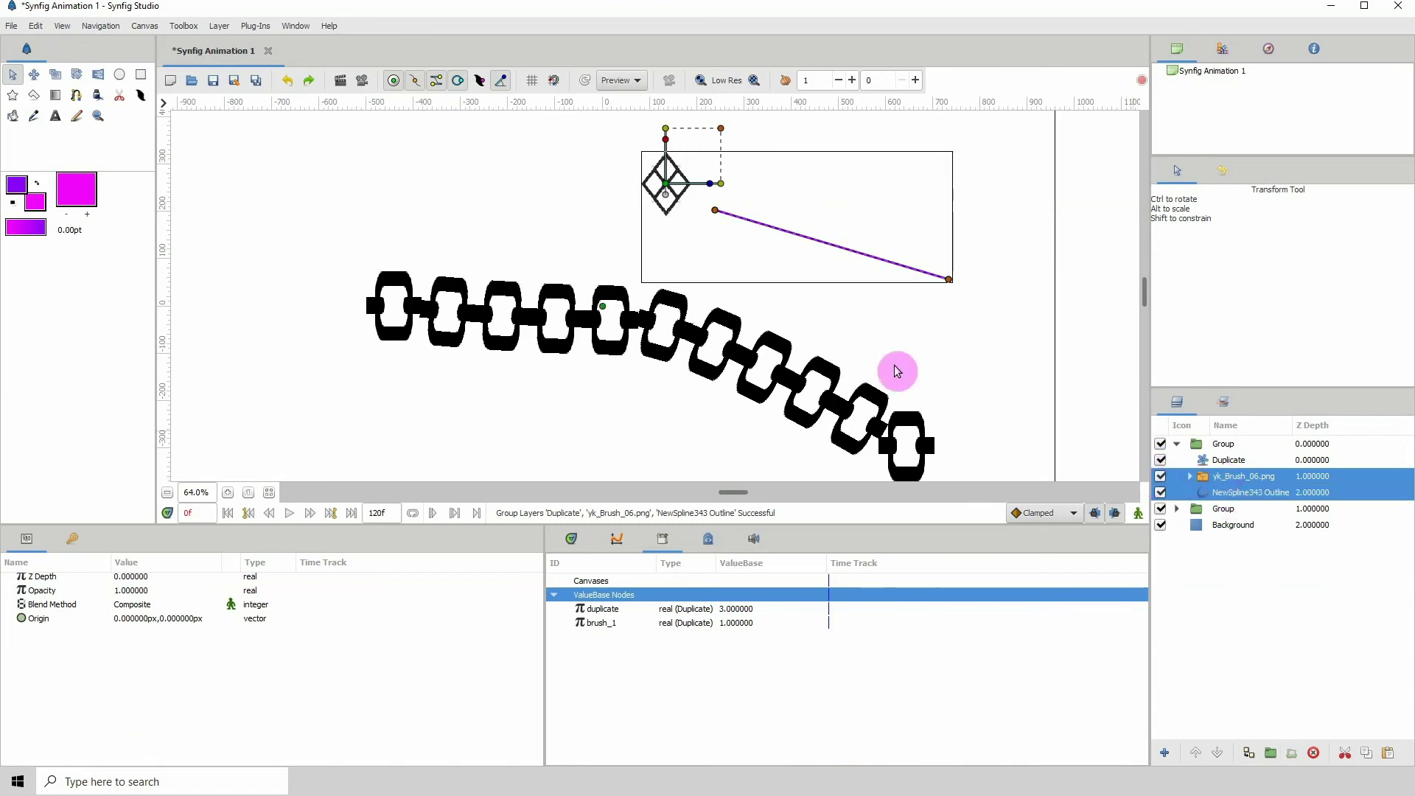
right_click(811, 238)
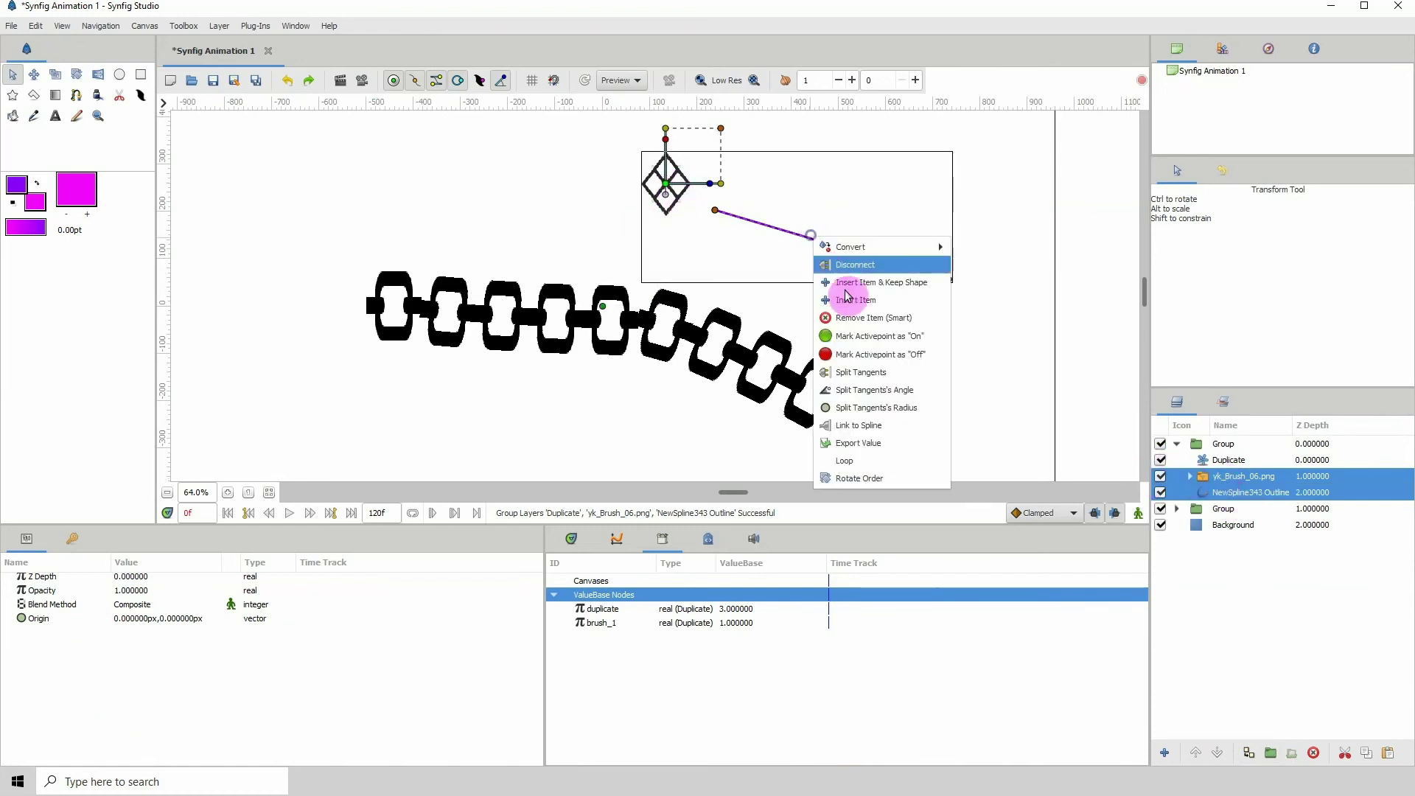
click(859, 426)
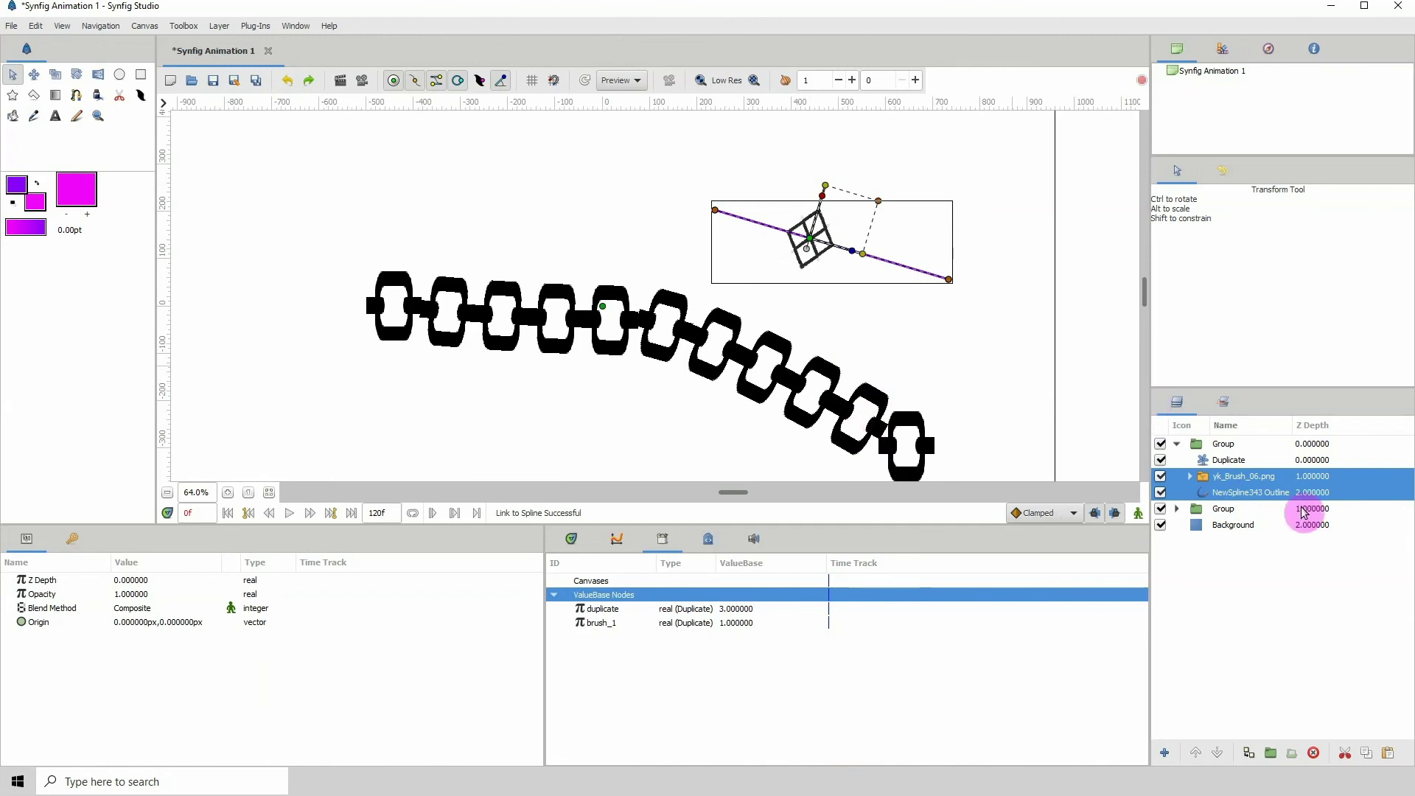
Set the index of the Duplicate layer above yk_Brush_06.png to run from 0 to 1.
click(1223, 509)
click(1223, 476)
click(1225, 460)
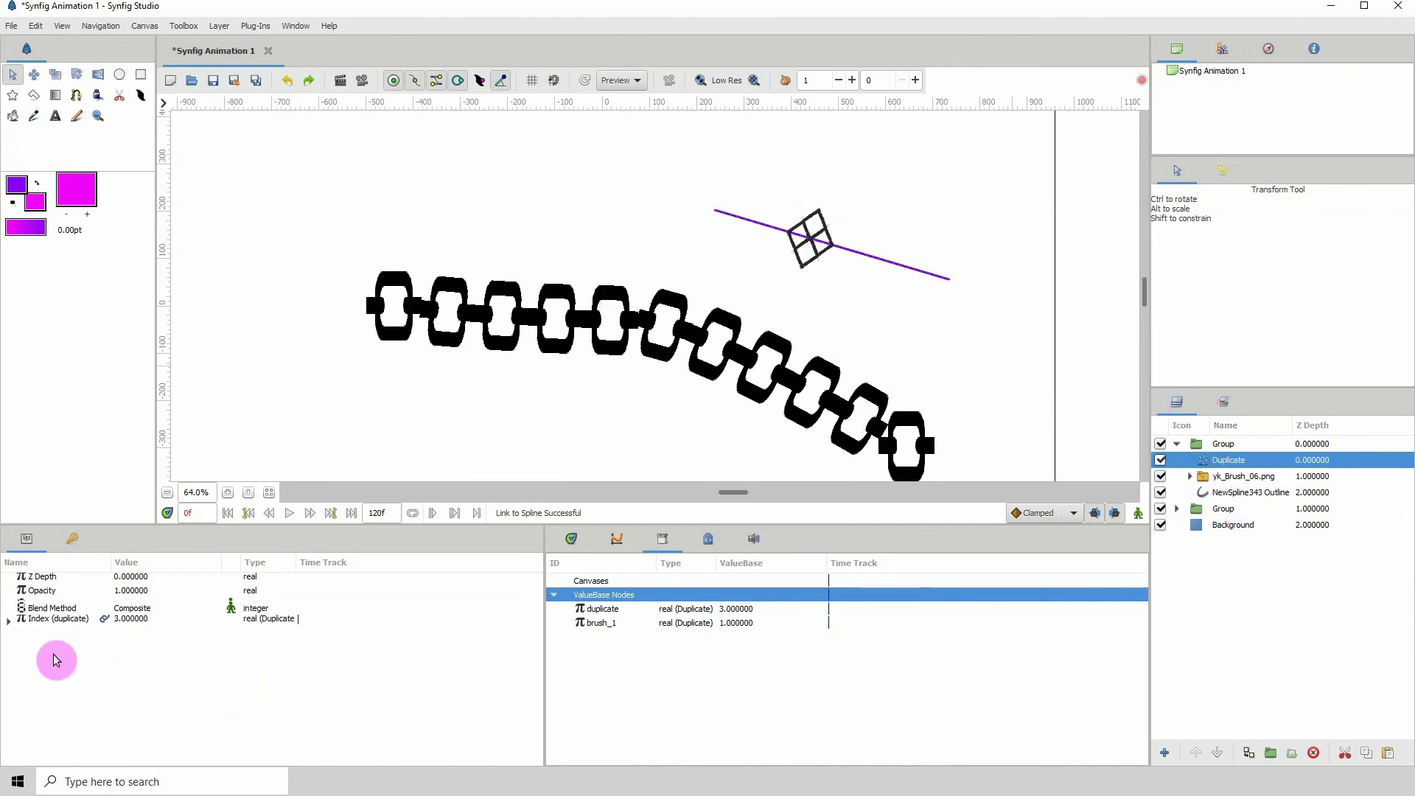
click(10, 622)
click(132, 642)
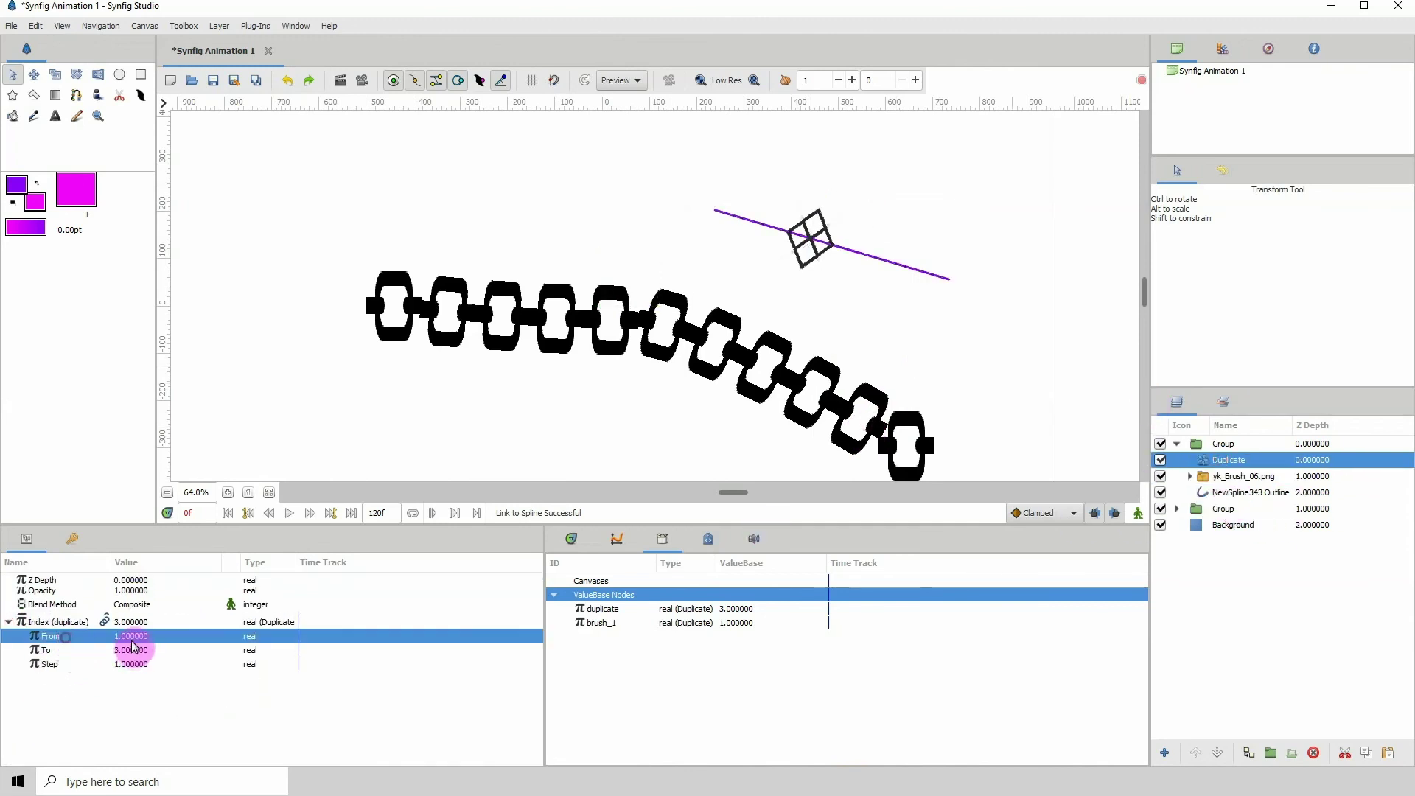
click(140, 641)
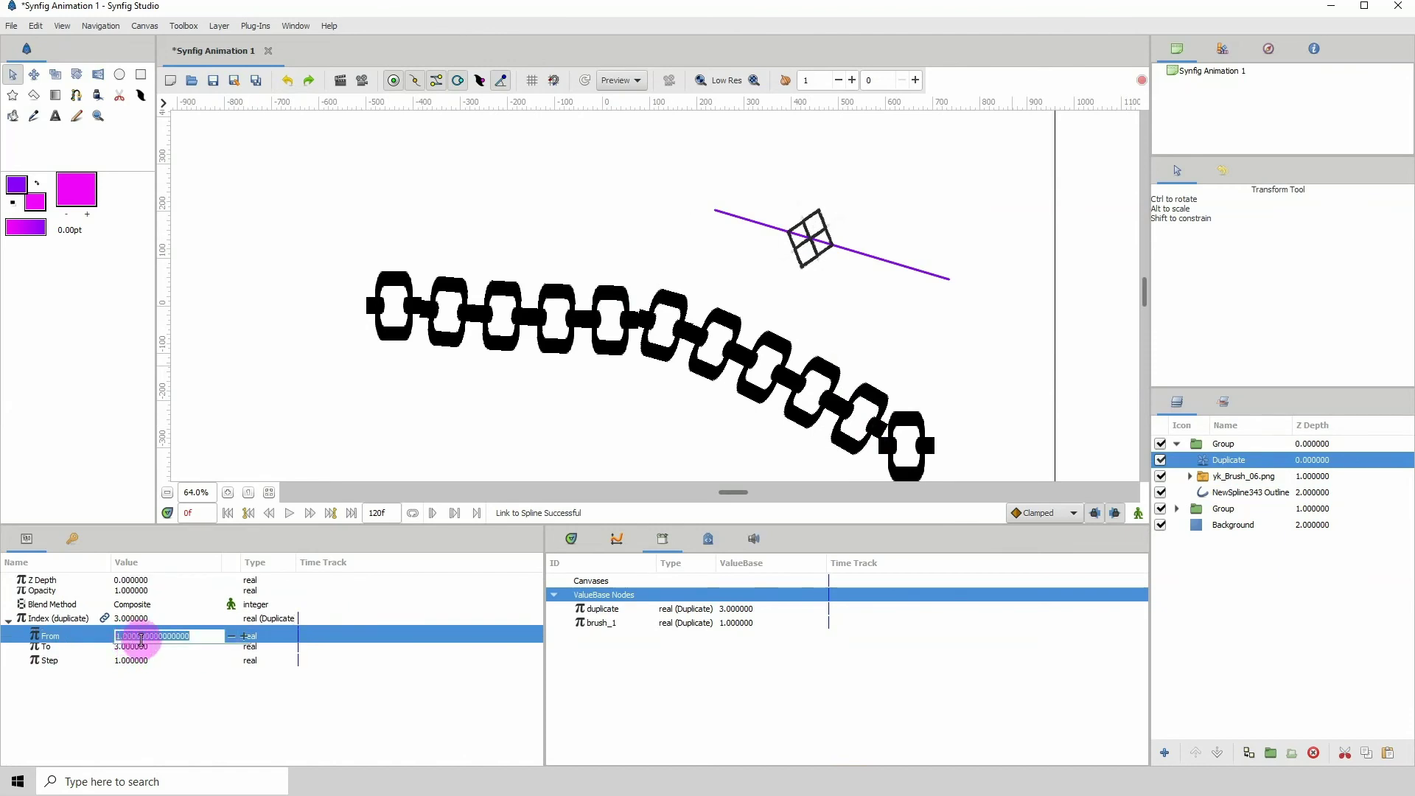
text(0)
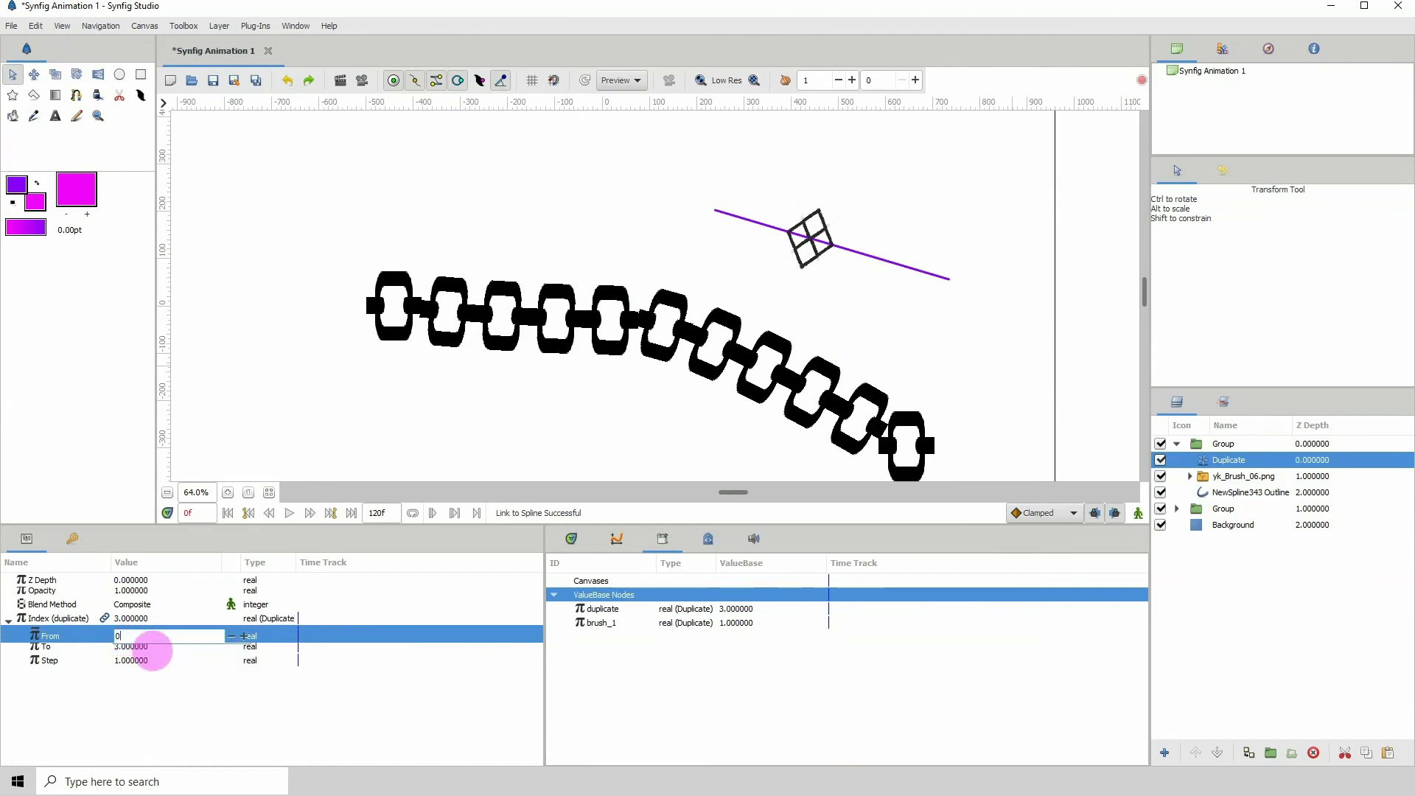
key(Return)
click(133, 648)
click(123, 649)
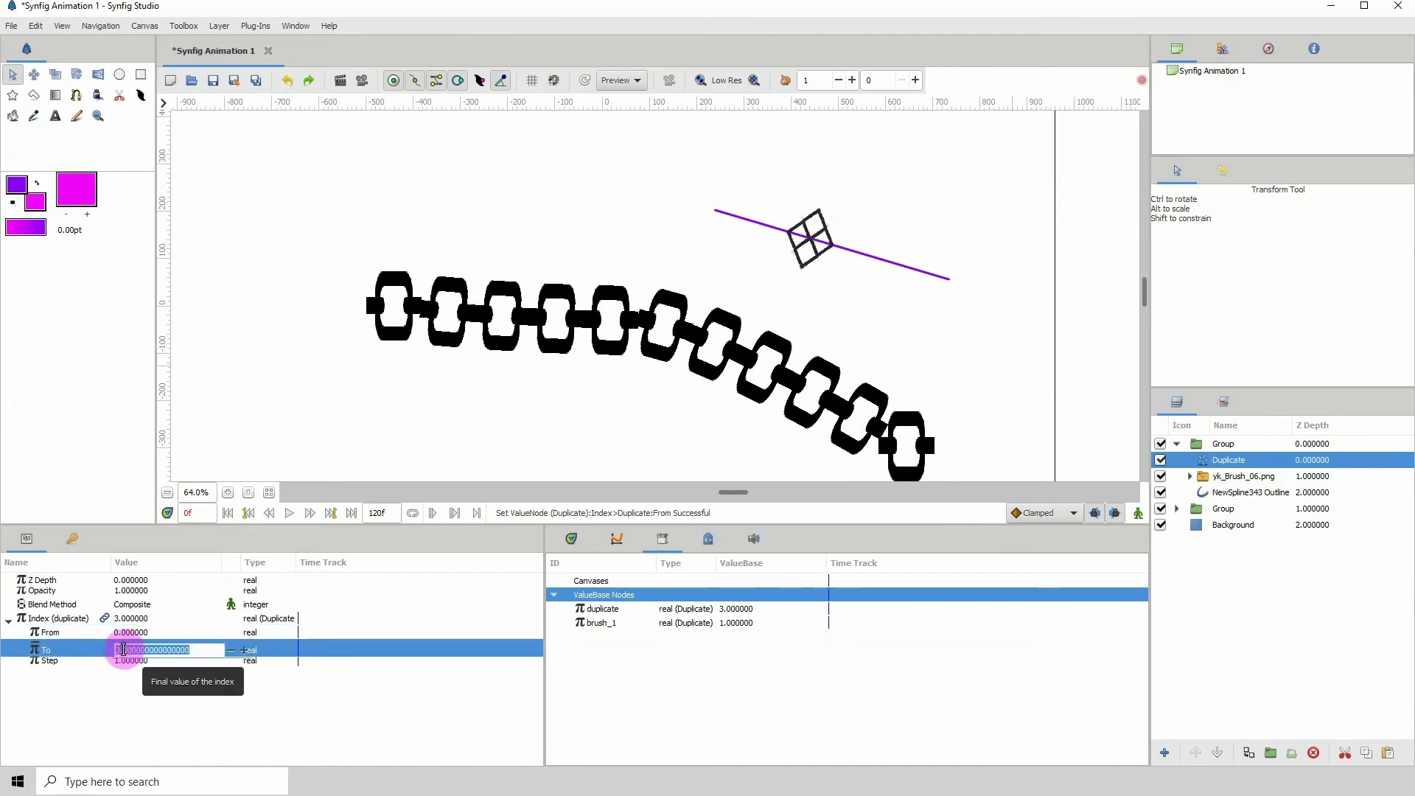
text(1)
key(Return)
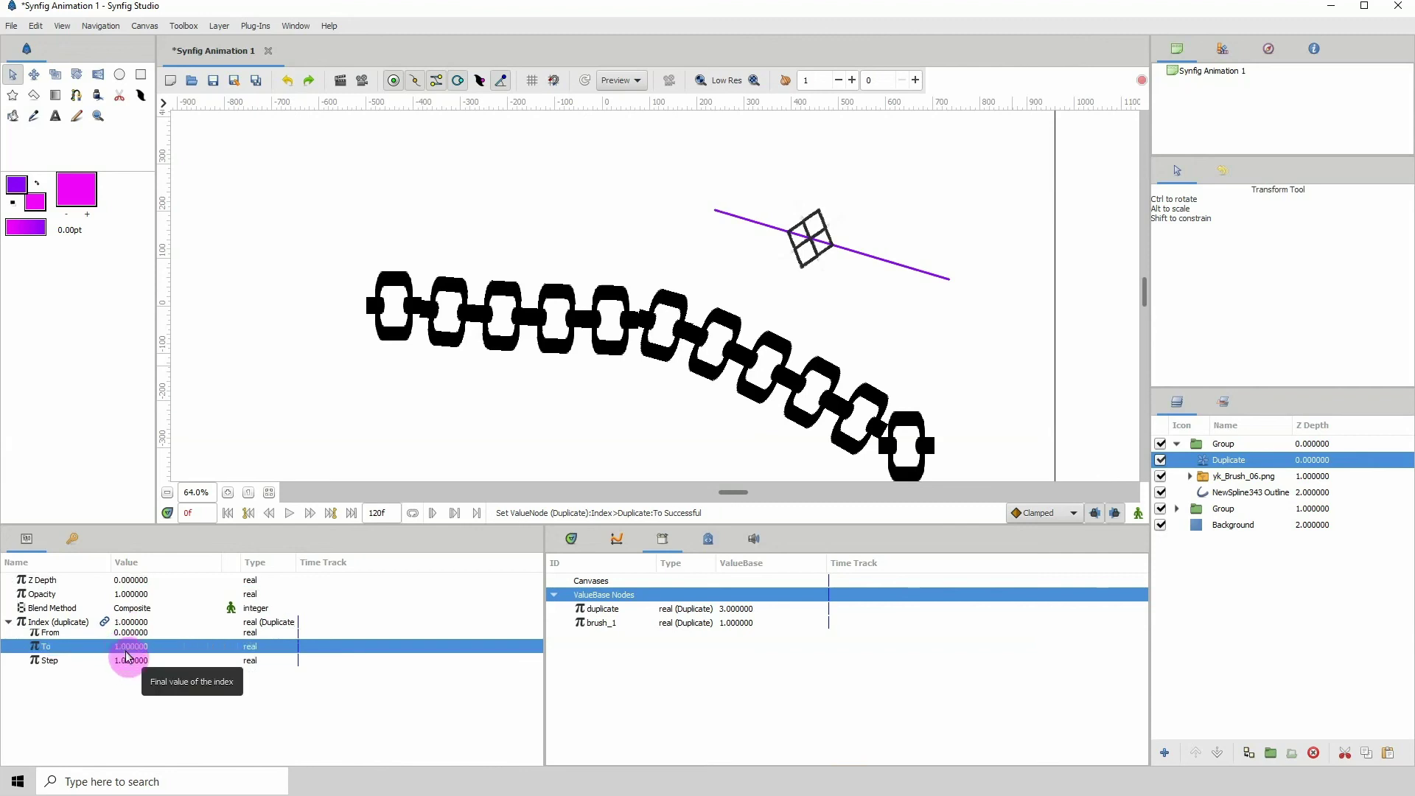
Set the index step of this Duplicate layer to 0.02.
click(124, 657)
click(123, 657)
key(BackSpace)
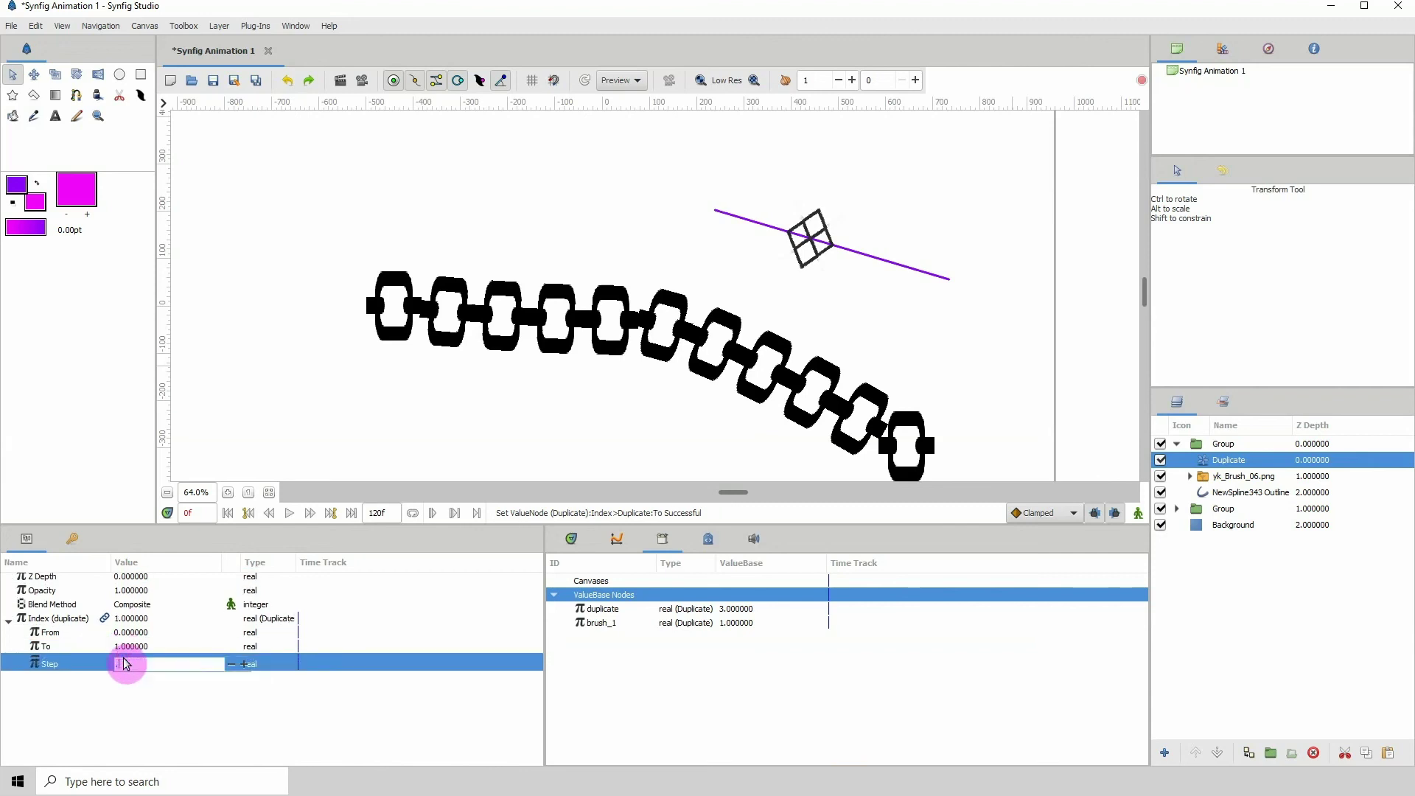
text(.02)
key(Return)
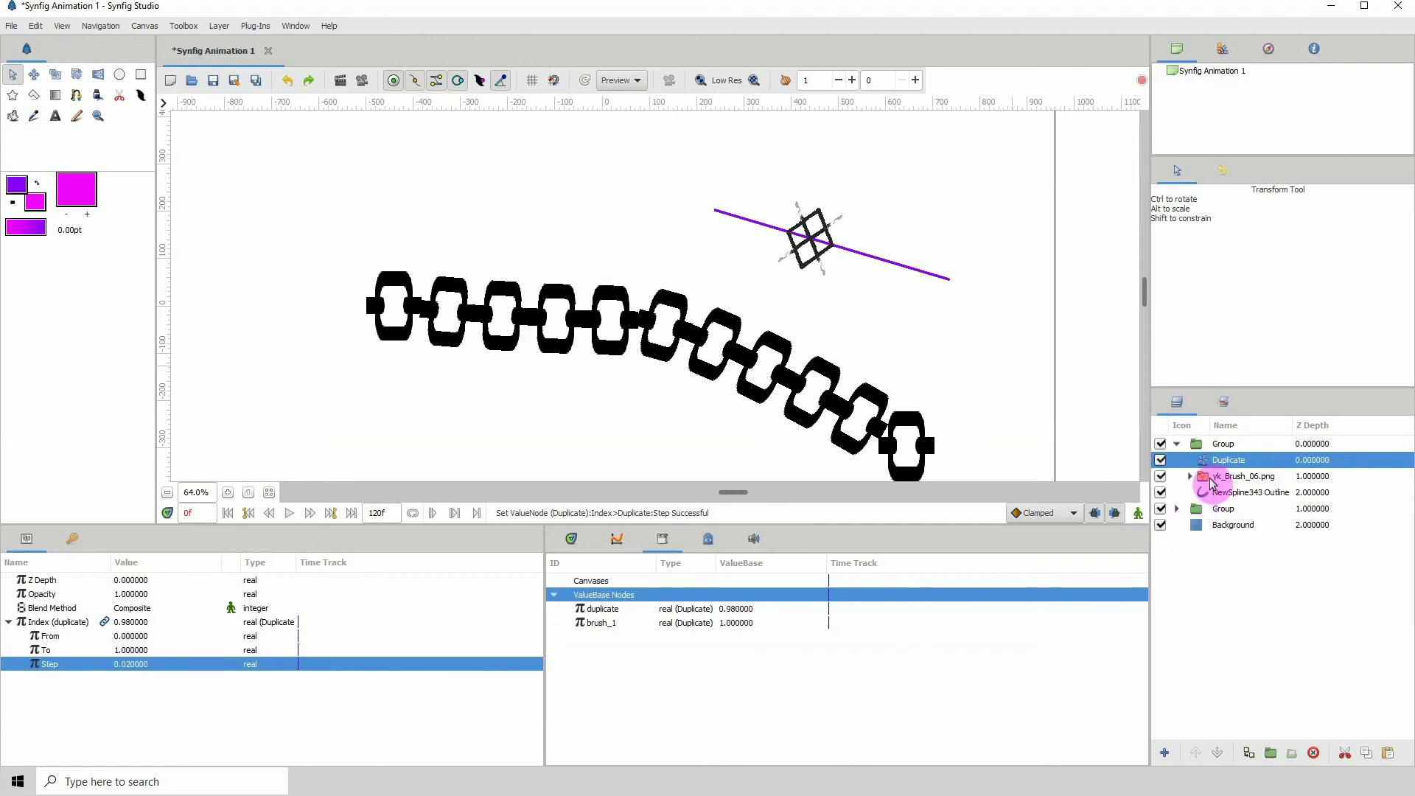
Examine the offset Amount of yk_Brush_06.png and the exported duplicate and brush_1 values to identify which index belongs to this brush.
click(1212, 479)
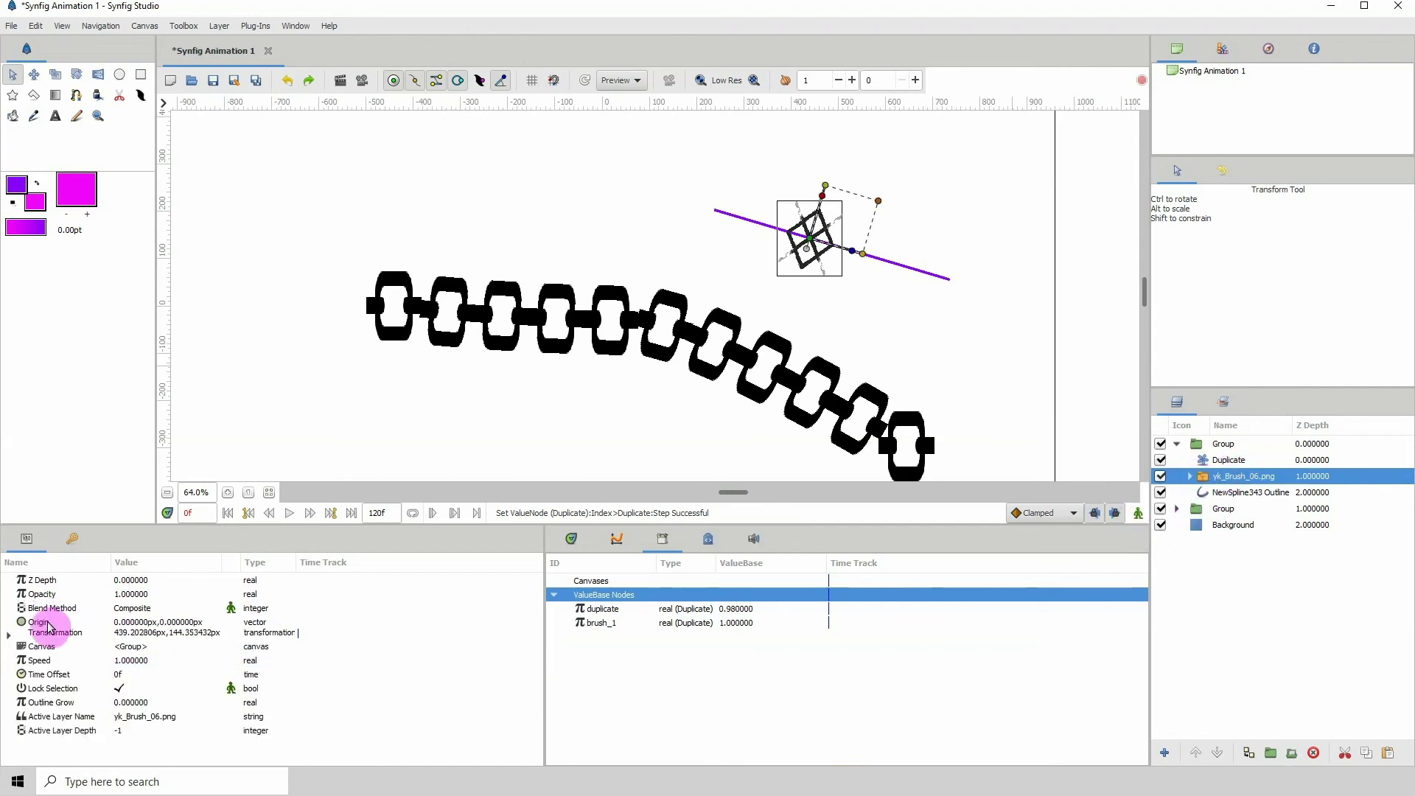
click(9, 635)
click(30, 646)
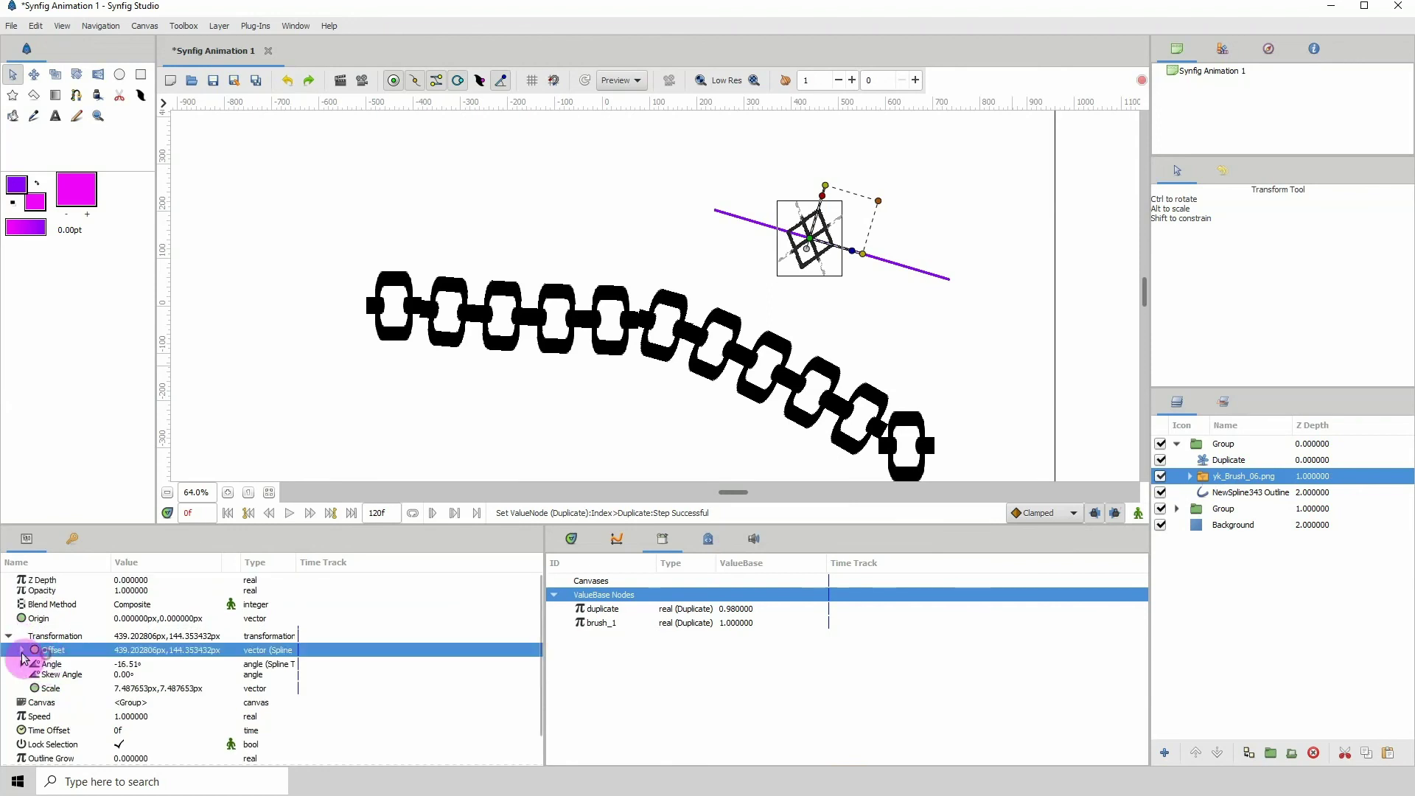
click(22, 647)
click(69, 687)
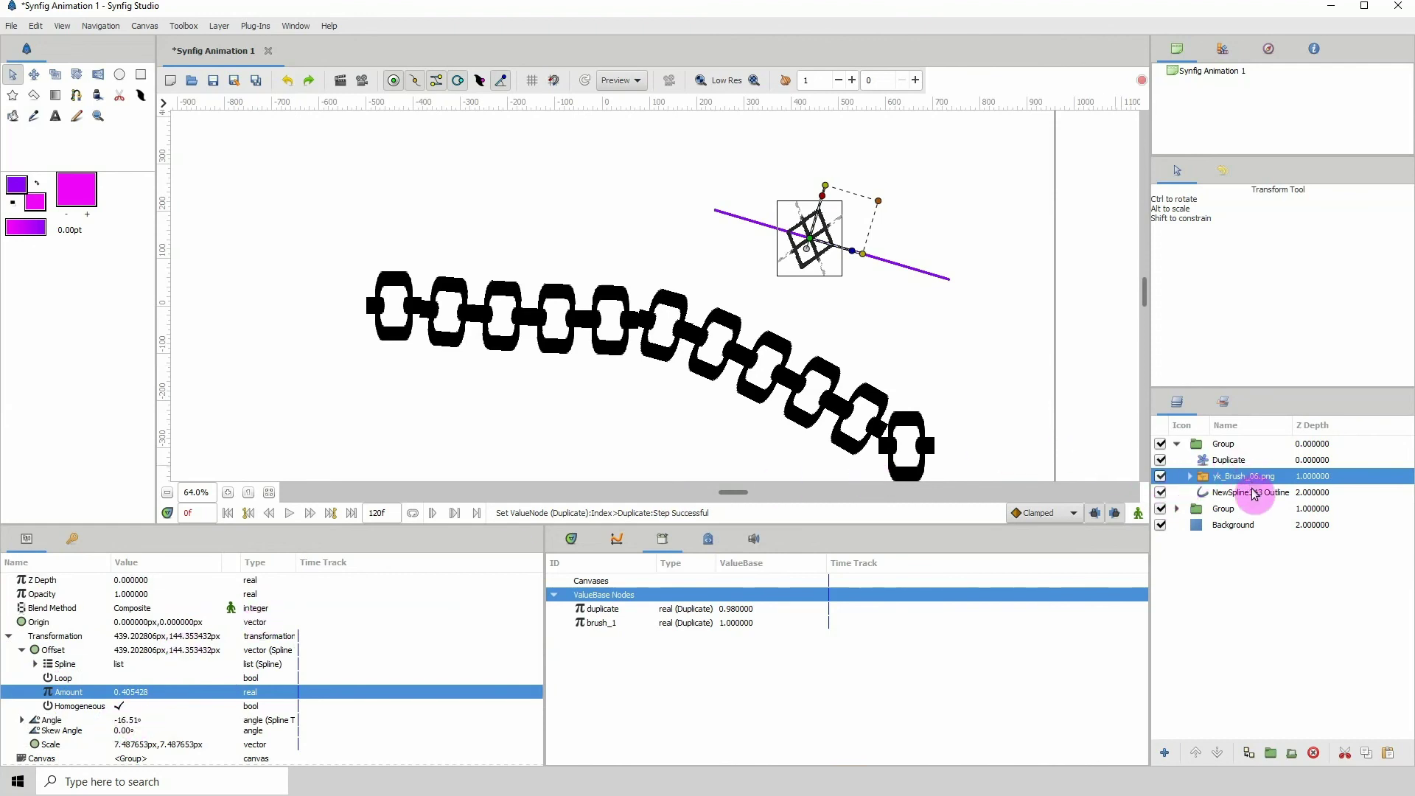
click(601, 623)
click(600, 610)
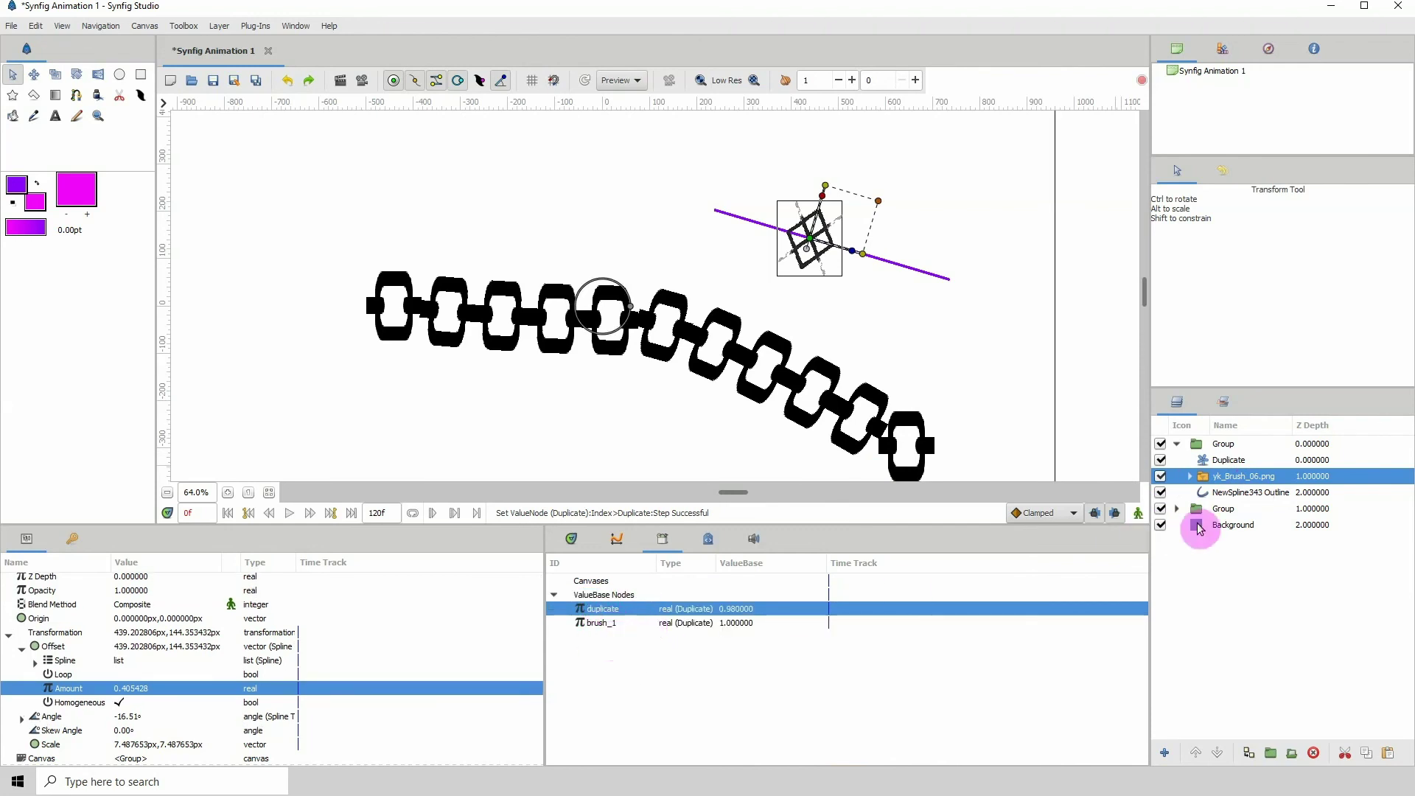
click(1221, 461)
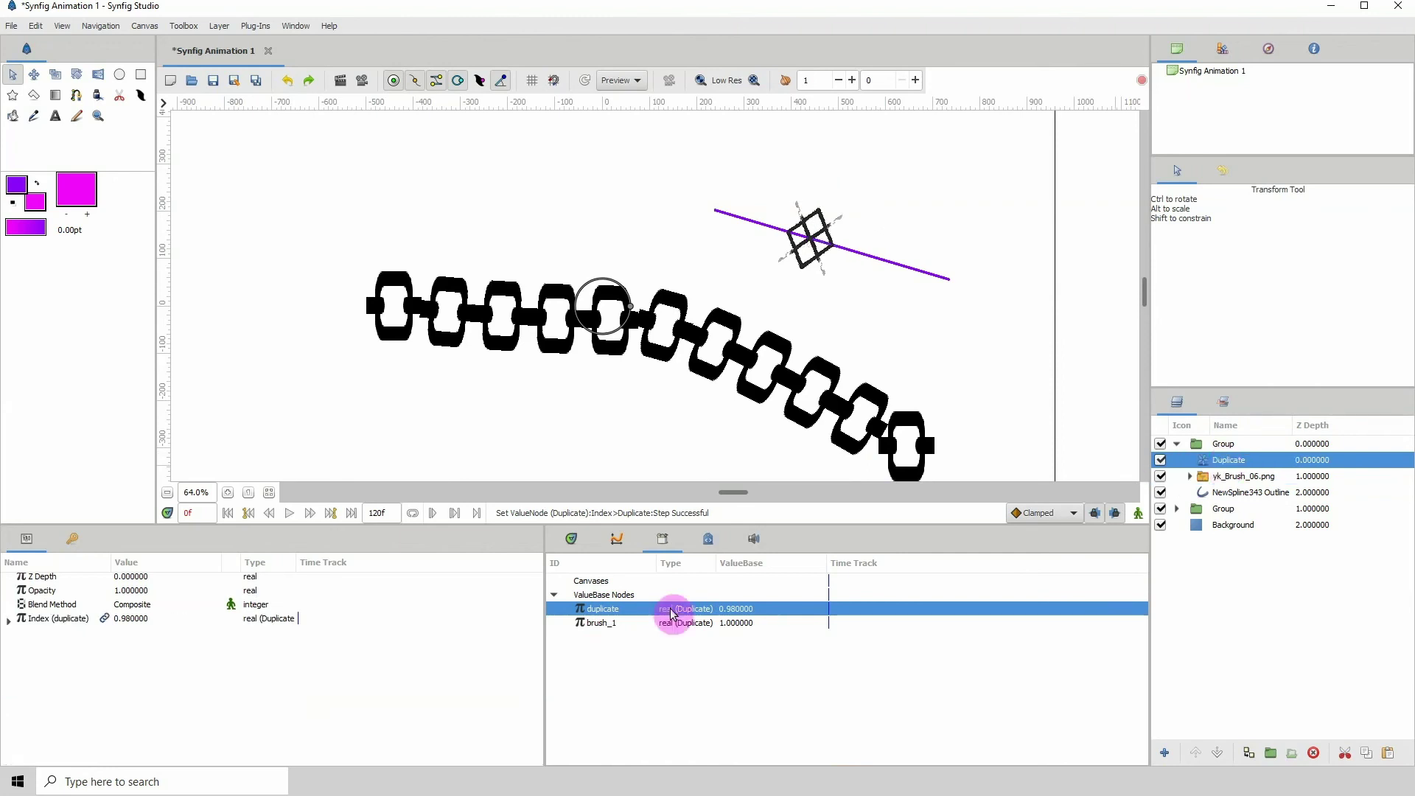
click(609, 623)
Connect the offset Amount of the yk_Brush_06.png layer to the exported duplicate value.
click(626, 609)
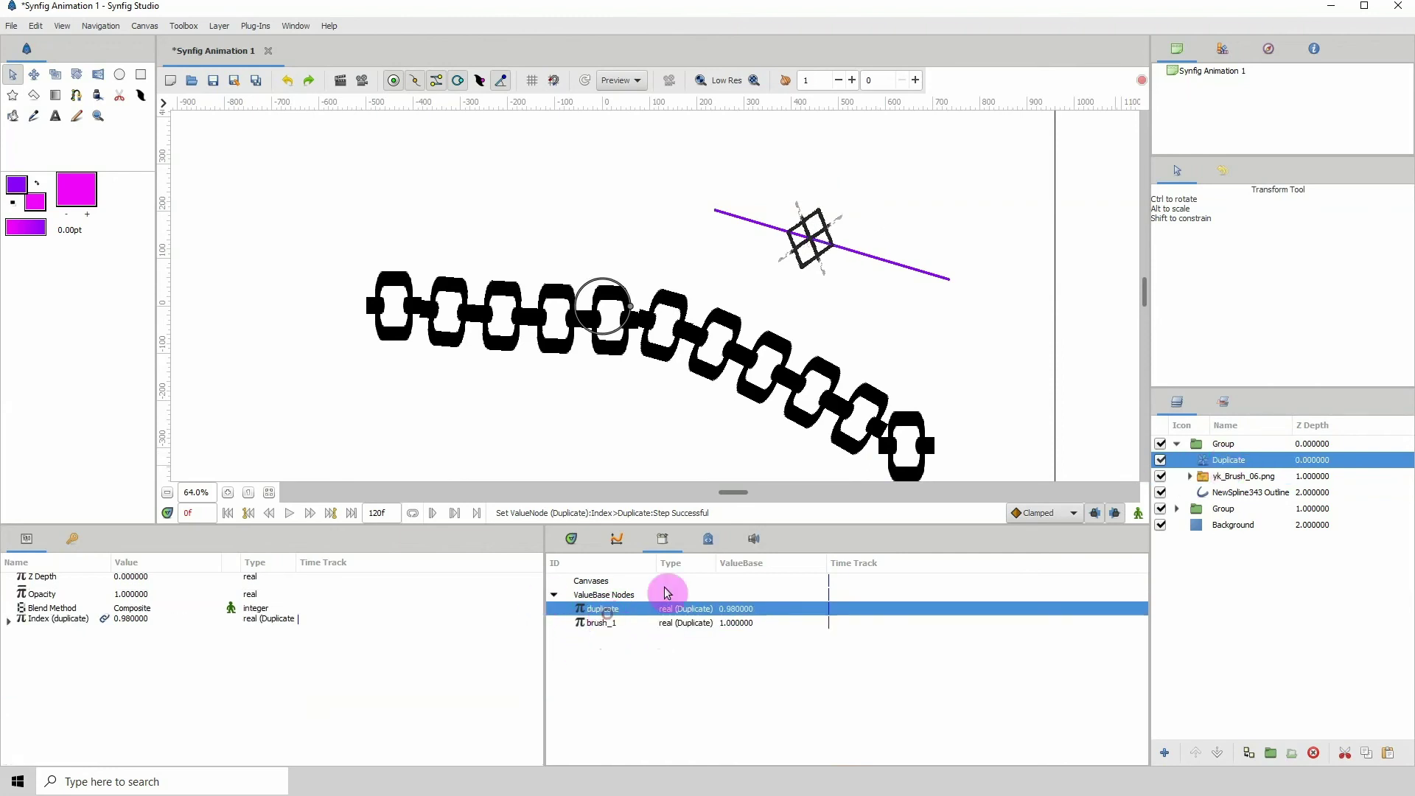
click(1215, 477)
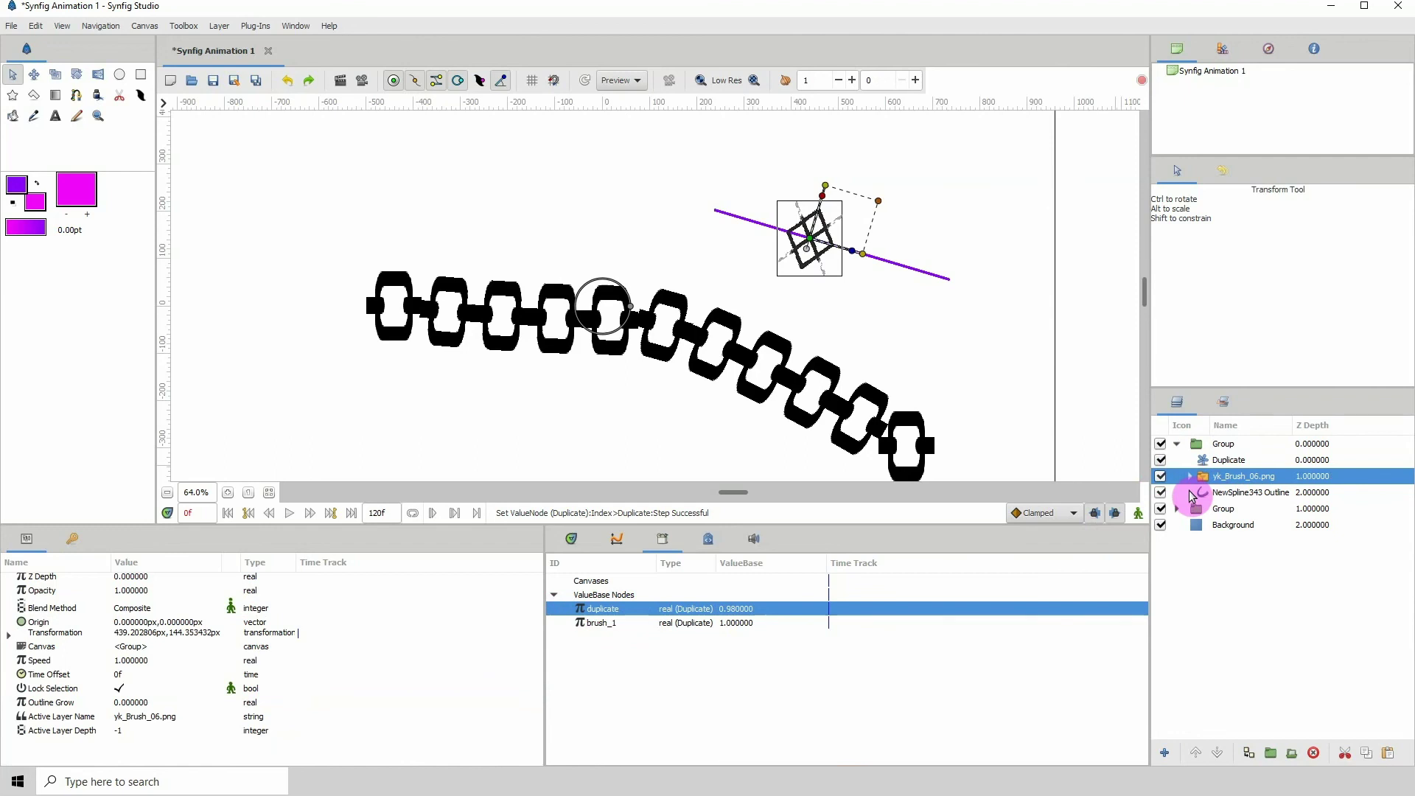
click(8, 637)
click(23, 649)
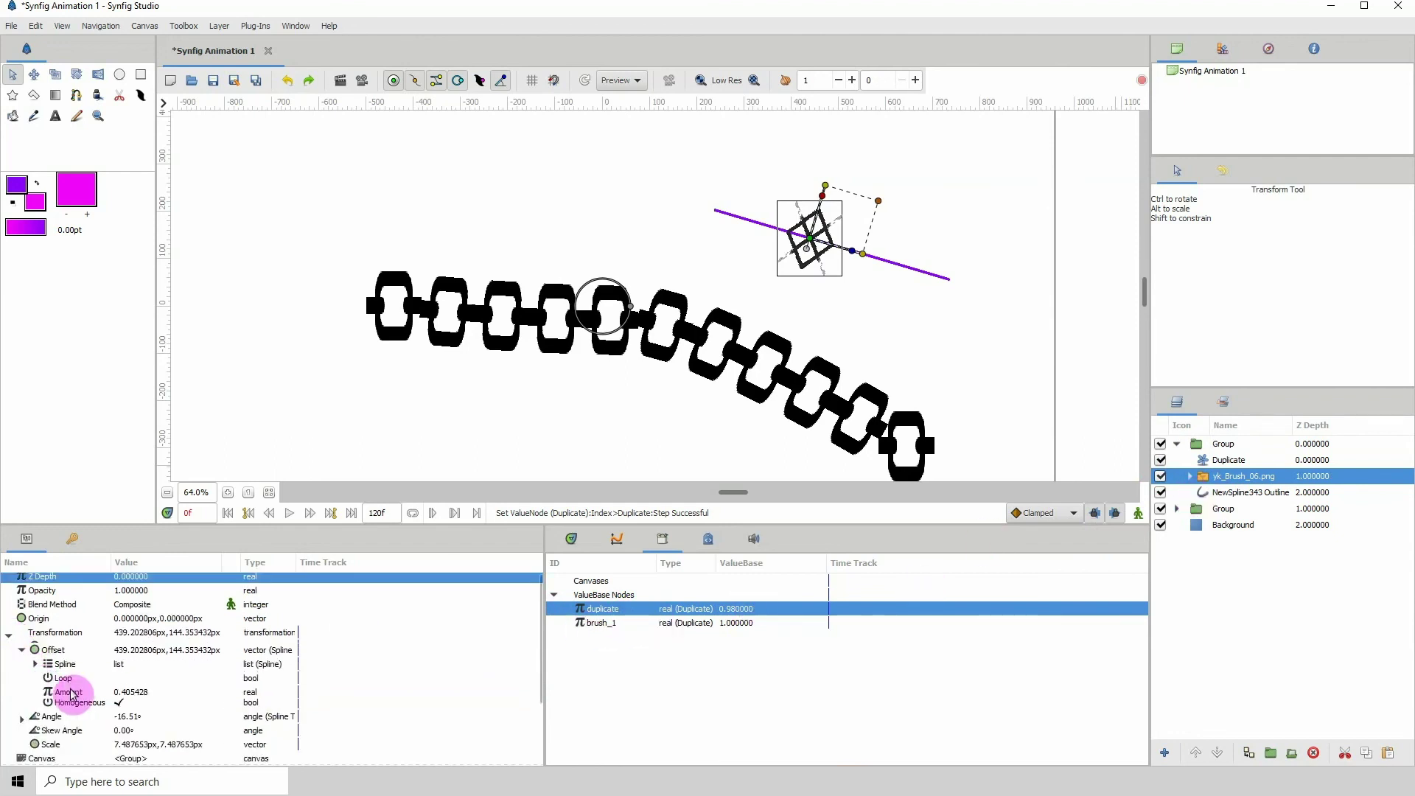
click(70, 694)
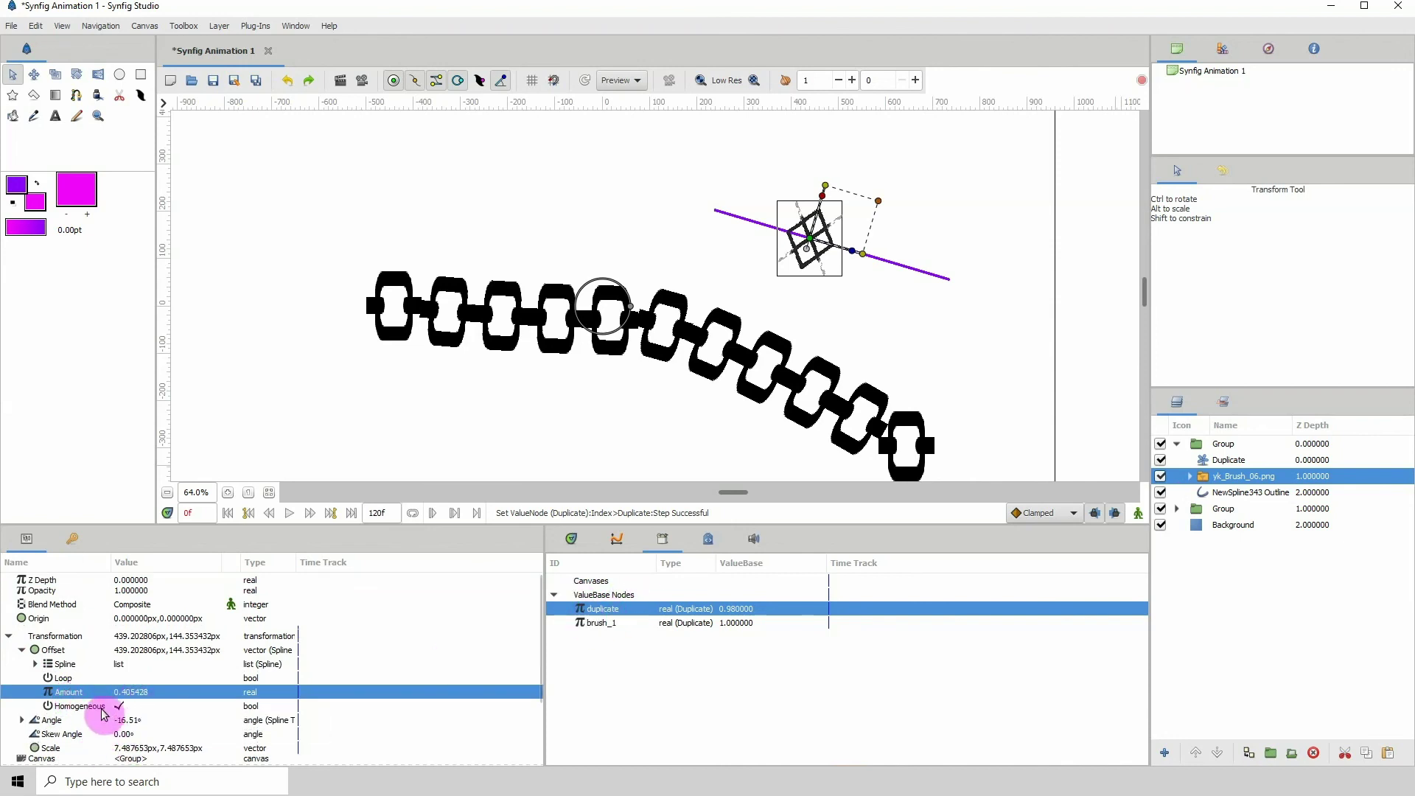
right_click(123, 694)
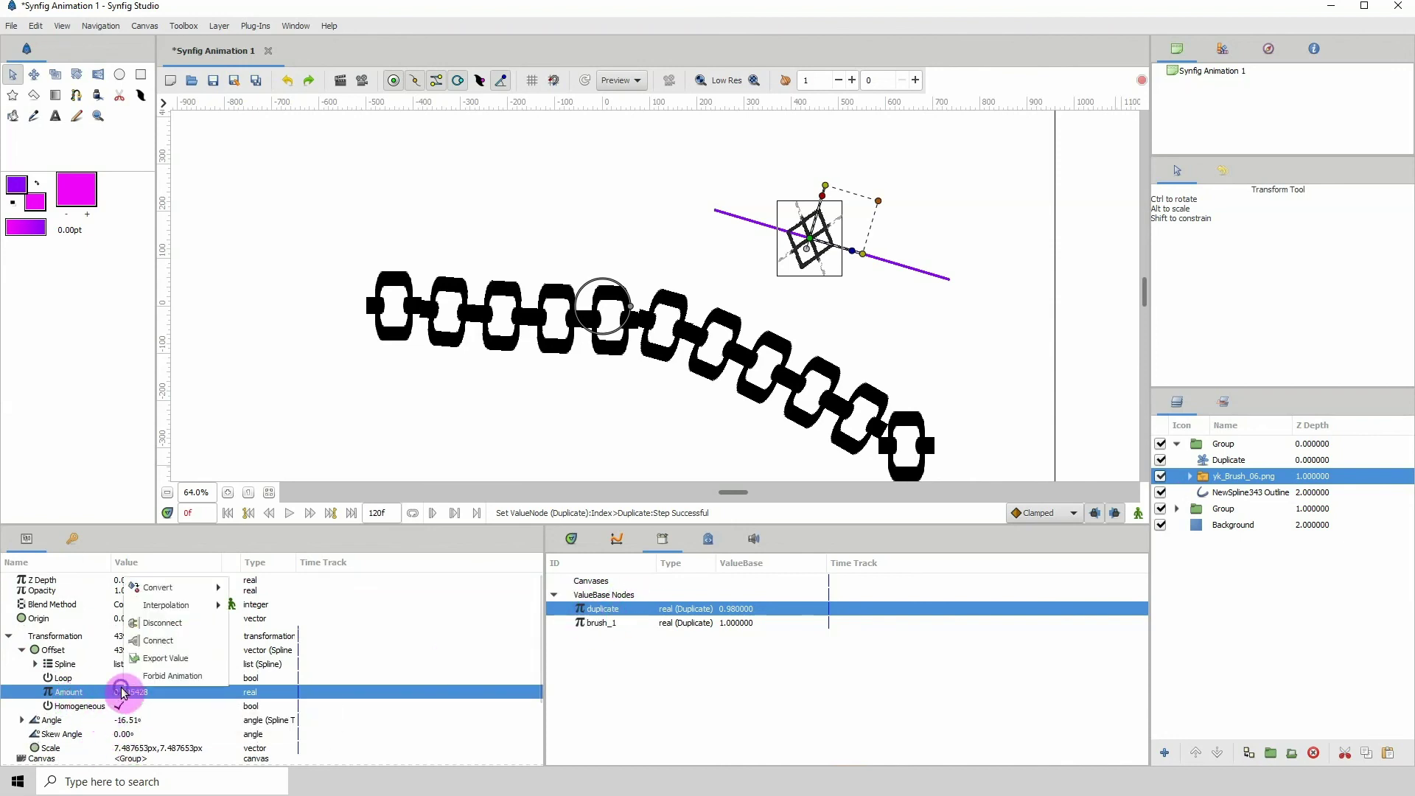
click(158, 640)
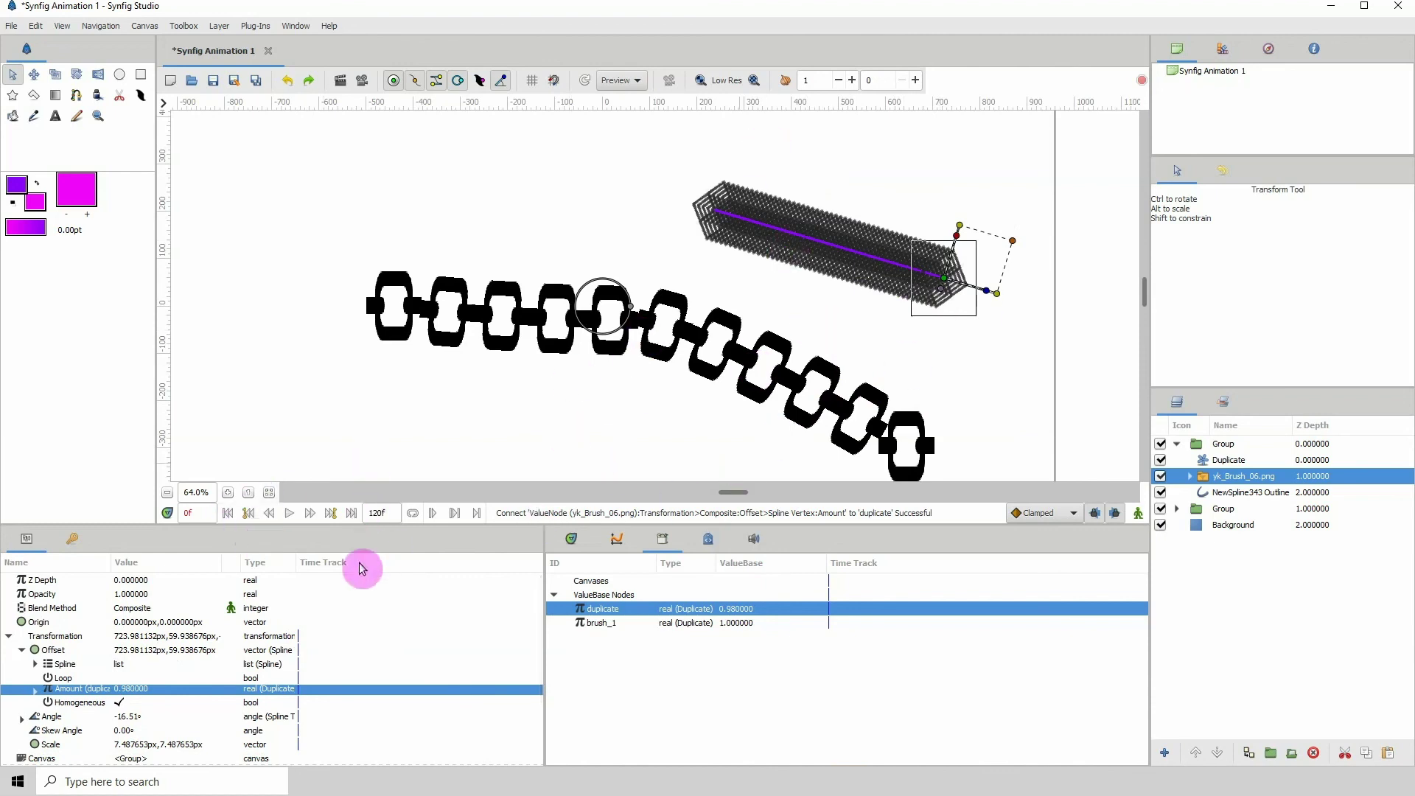
Move the right endpoint of the NewSpline343 Outline spline up and outward, giving a longer stroke with a slight upward slope.
click(225, 493)
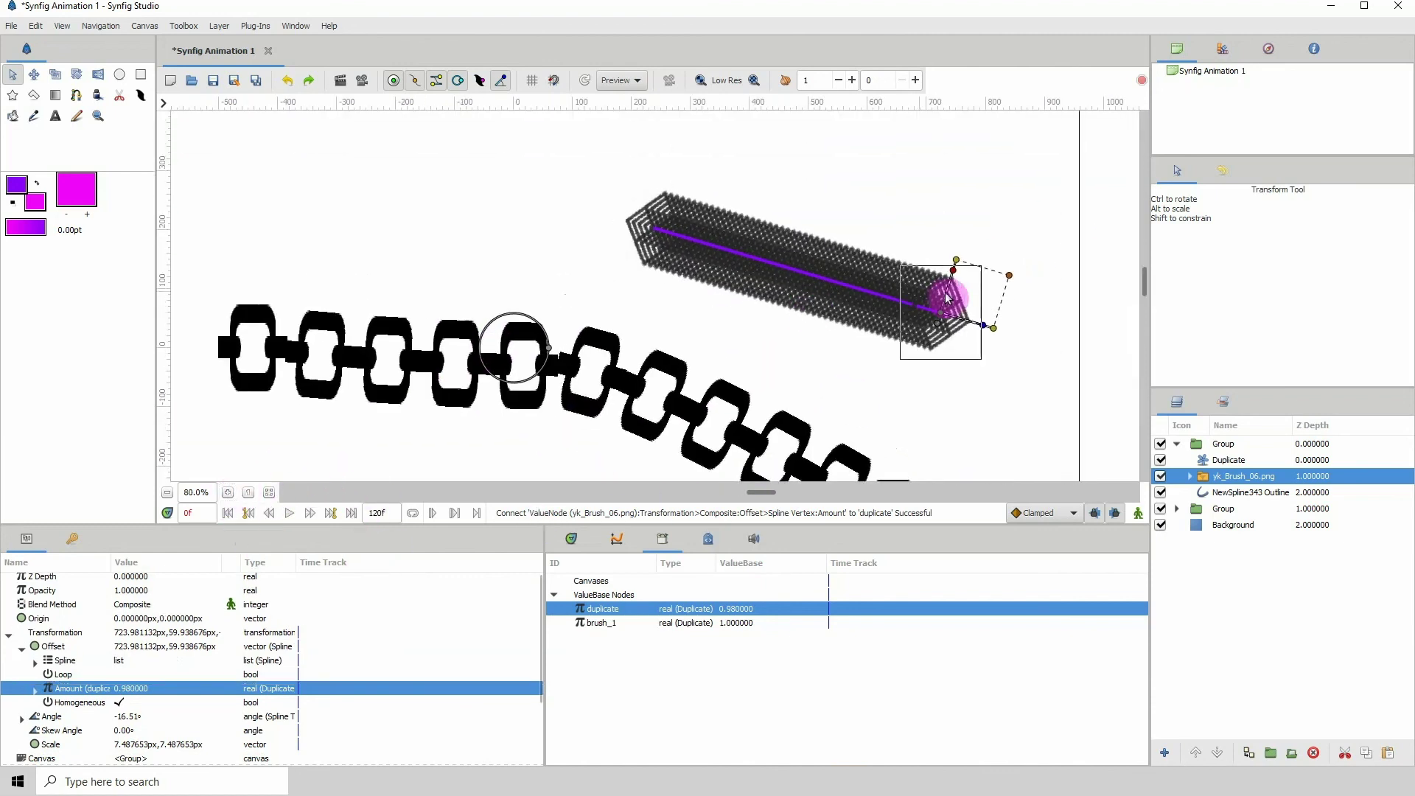
click(1245, 493)
mouse_move(946, 314)
mouse_down()
mouse_move(1023, 186)
mouse_move(1016, 256)
mouse_move(1033, 294)
mouse_move(1050, 196)
mouse_up()
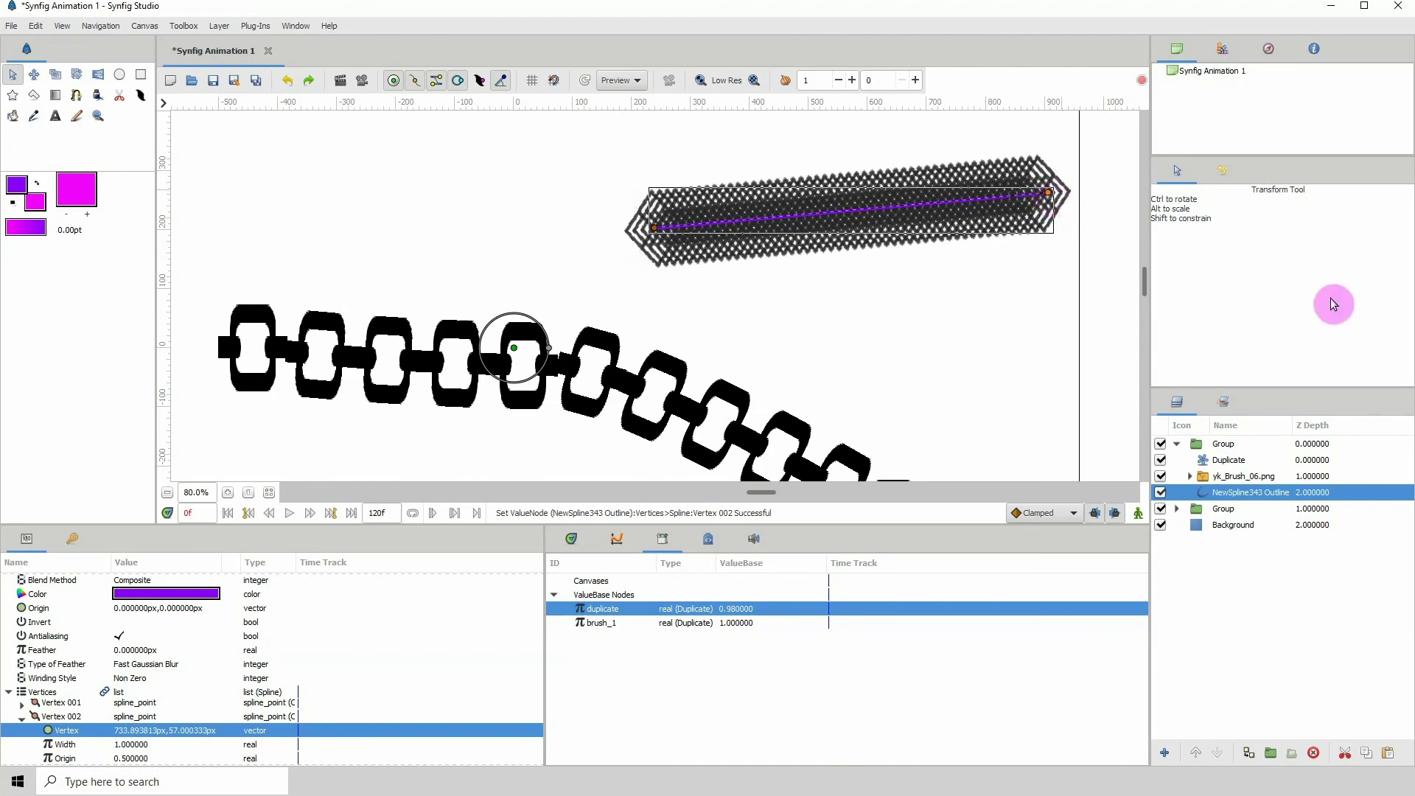
Examine the index Step of the second stroke's Duplicate layer and enlarge the canvas area to show both brush strokes.
click(1229, 460)
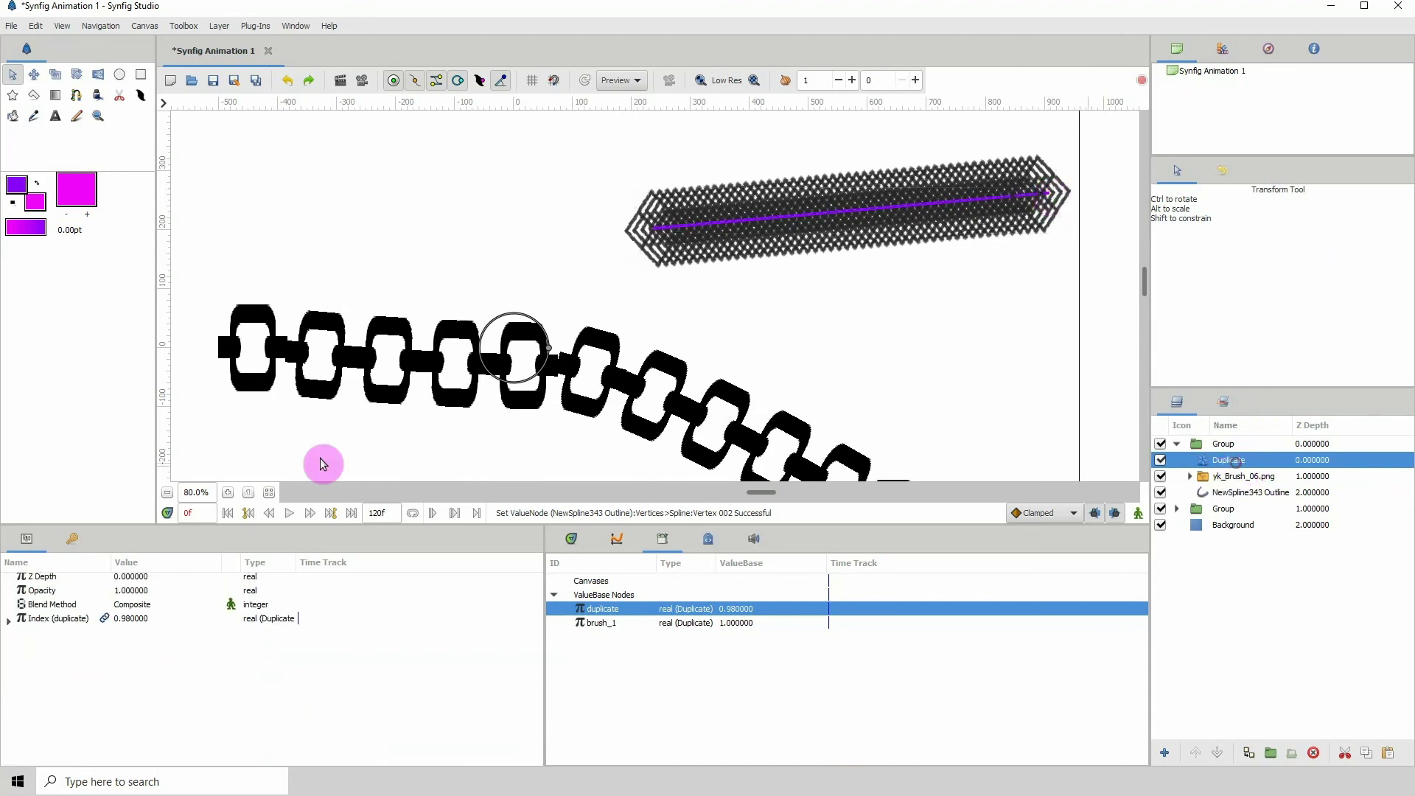
click(8, 620)
click(77, 664)
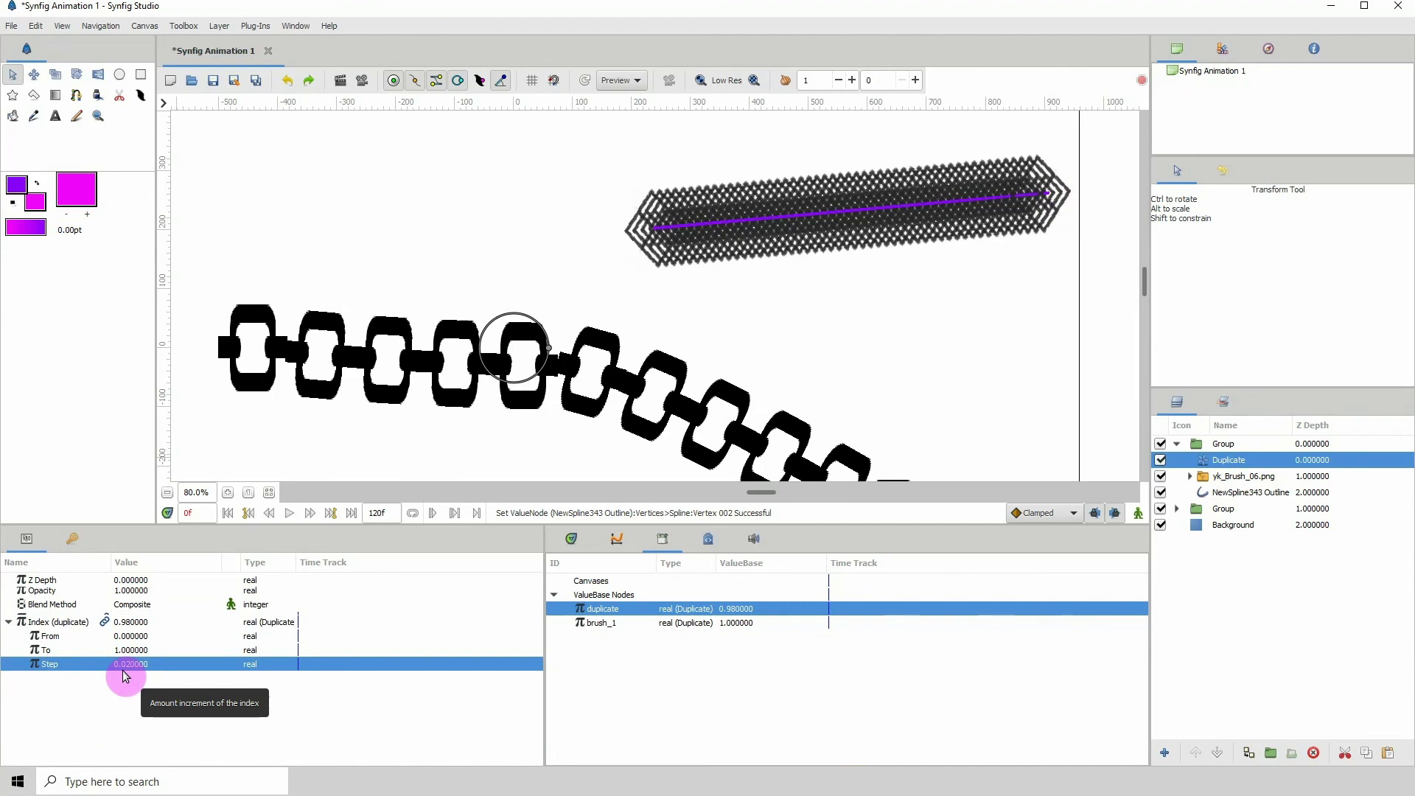
click(168, 493)
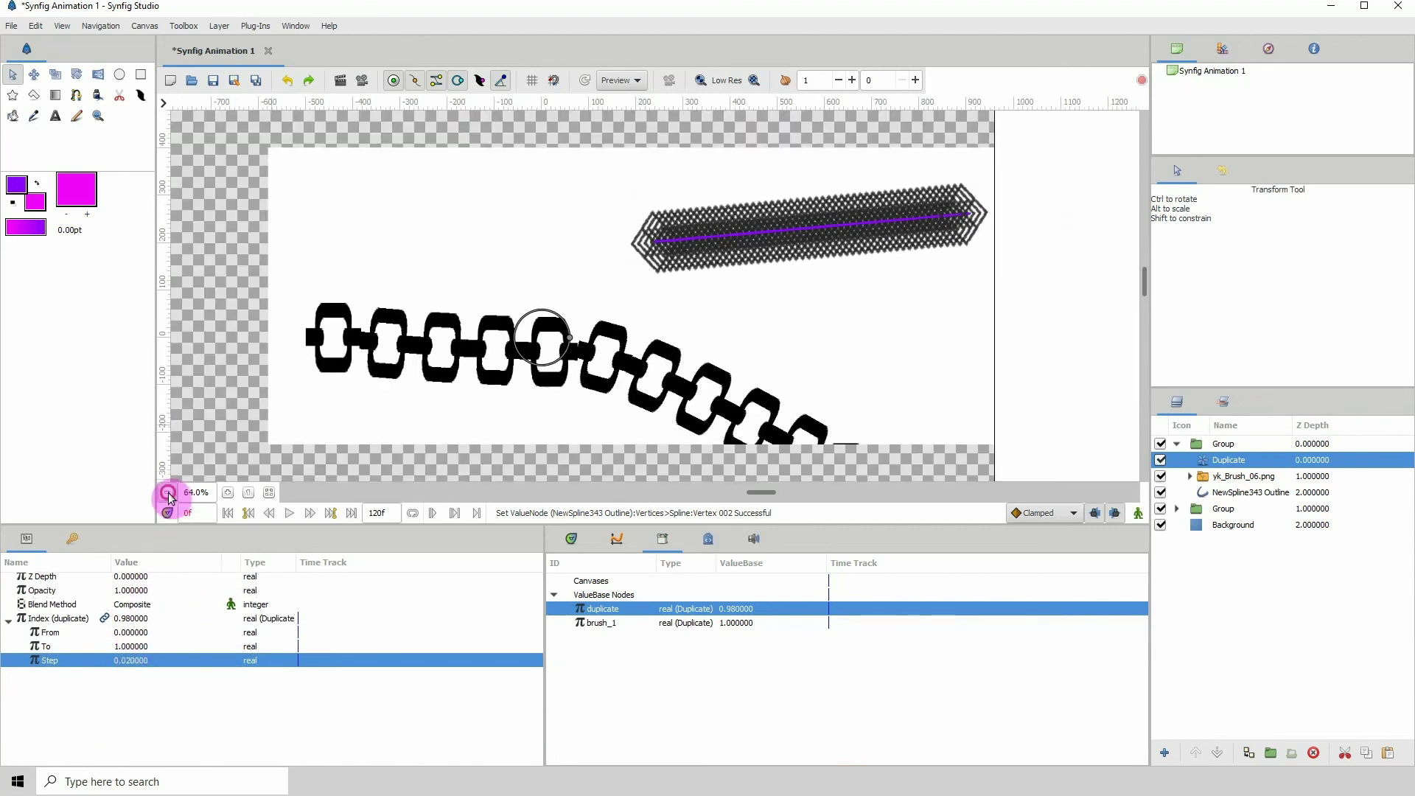
drag(504, 355, 442, 375)
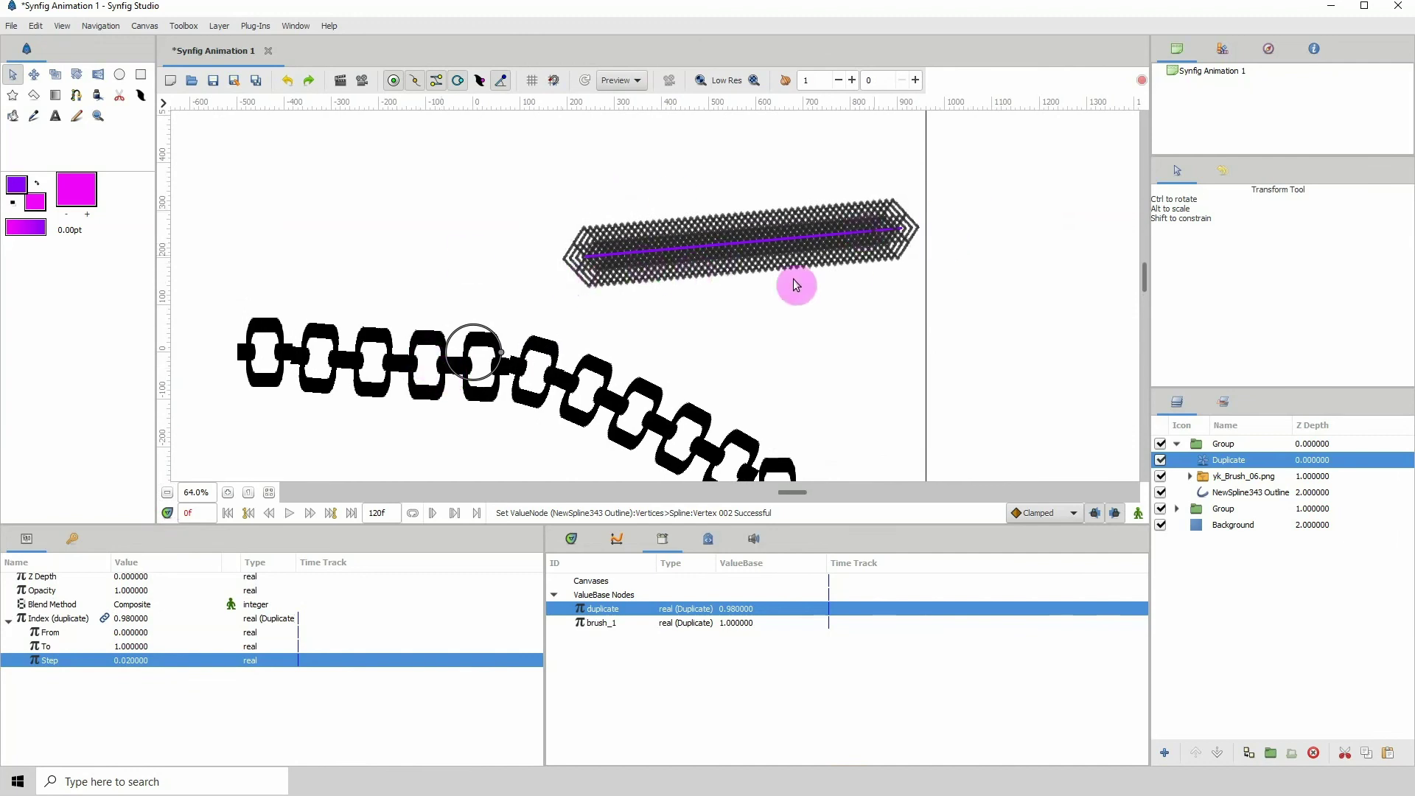
drag(796, 284, 833, 291)
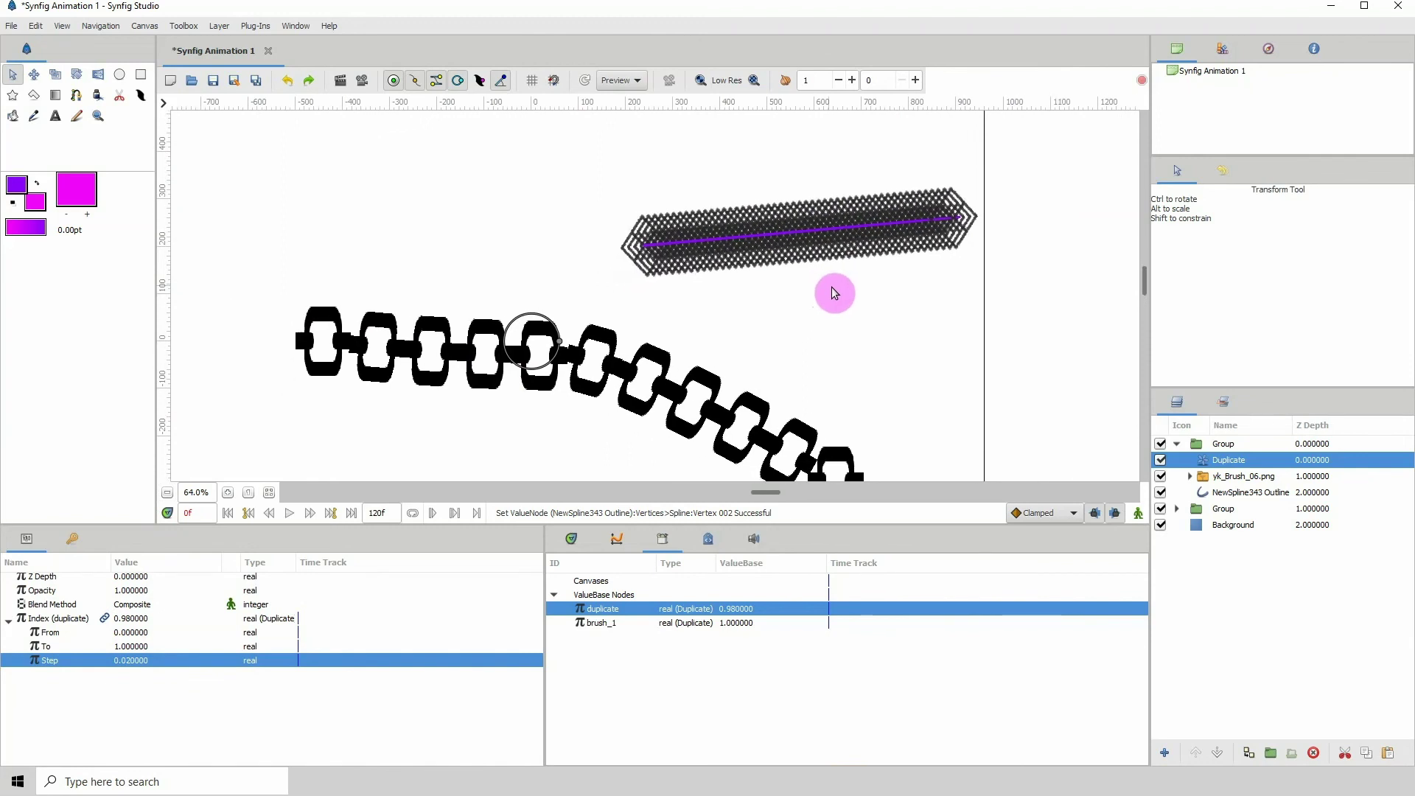
drag(697, 528, 698, 585)
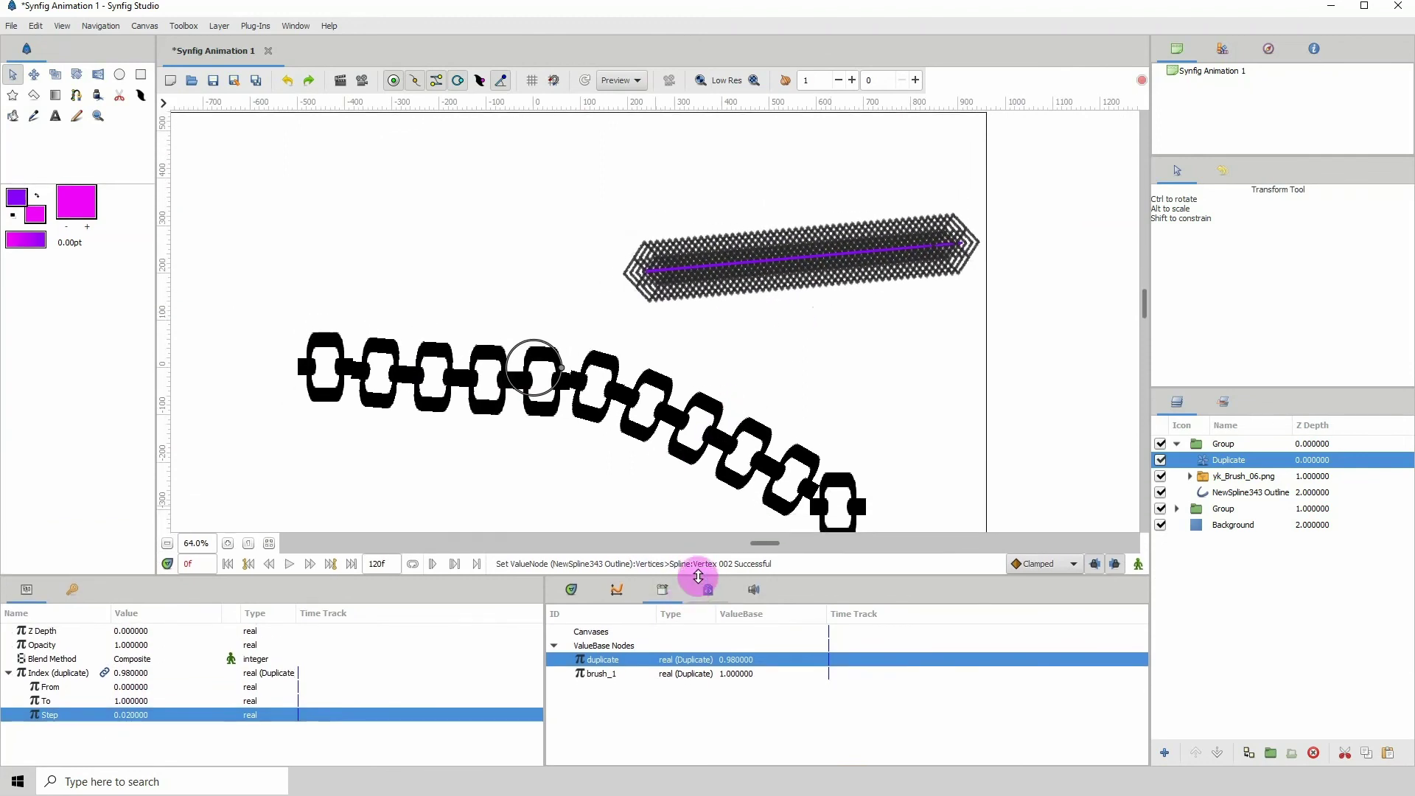